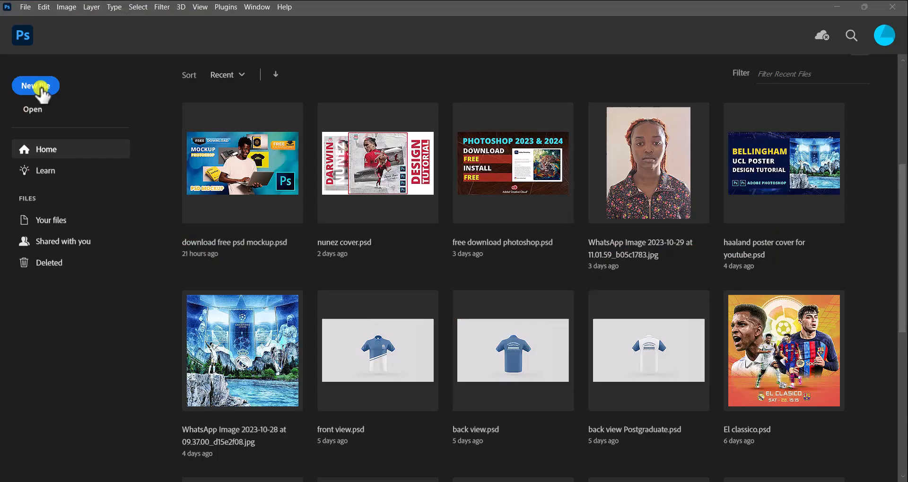
- Create a new 1080 x 1350 px portrait document at 300 pixels/inch in RGB Color with a white background
left_click(40, 89)
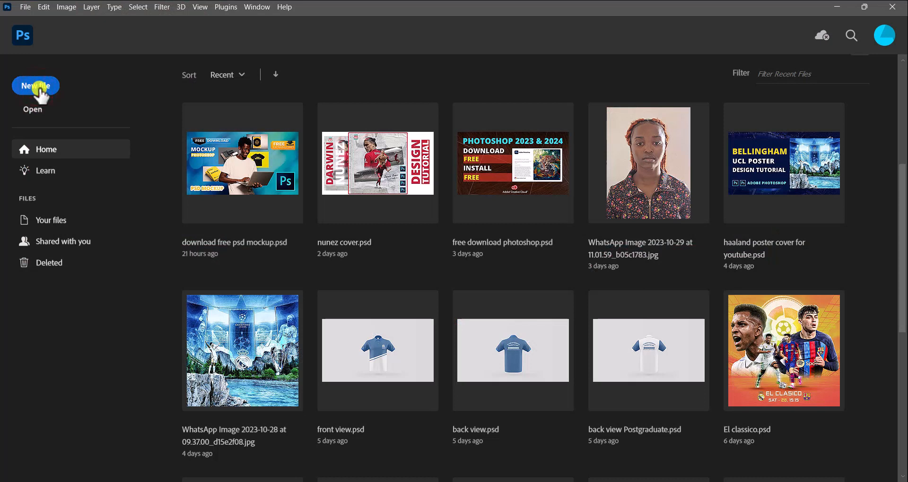
left_click(39, 89)
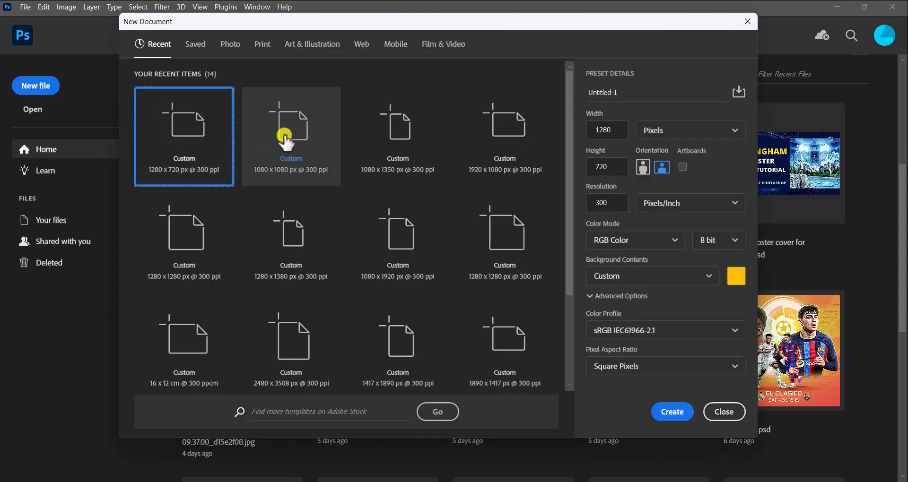
left_click(382, 132)
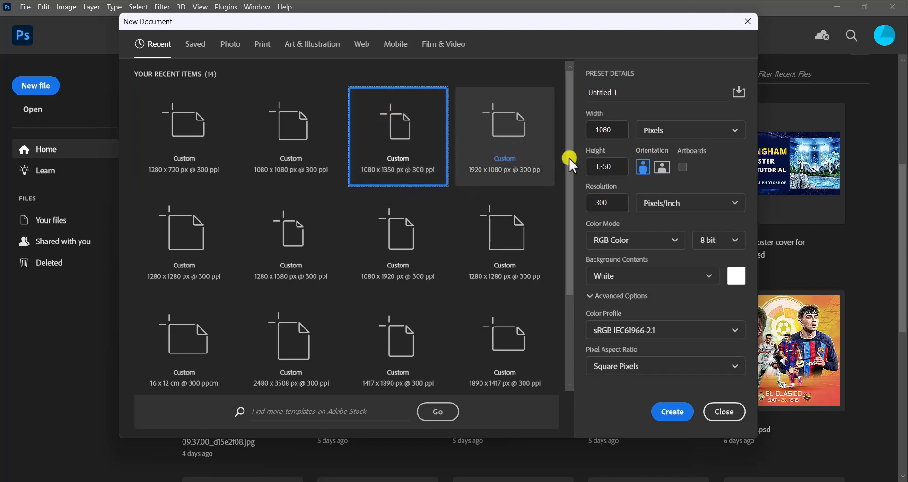
left_click(611, 128)
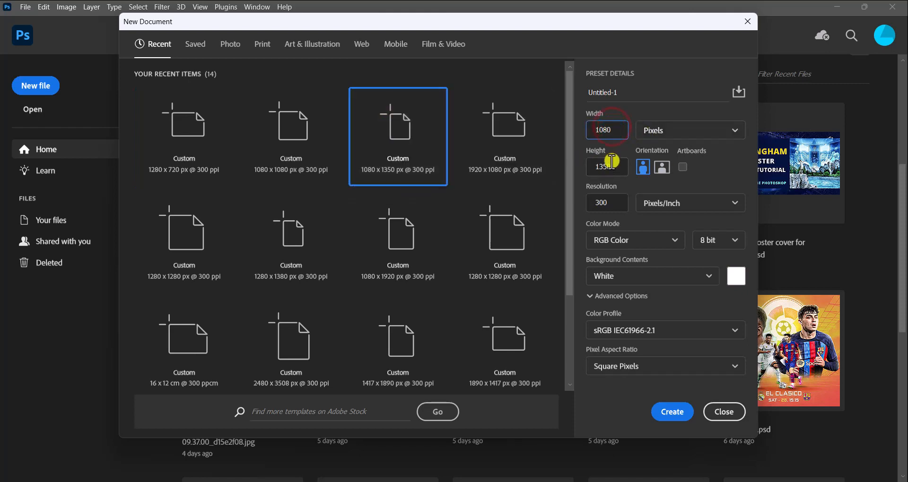
left_click(612, 168)
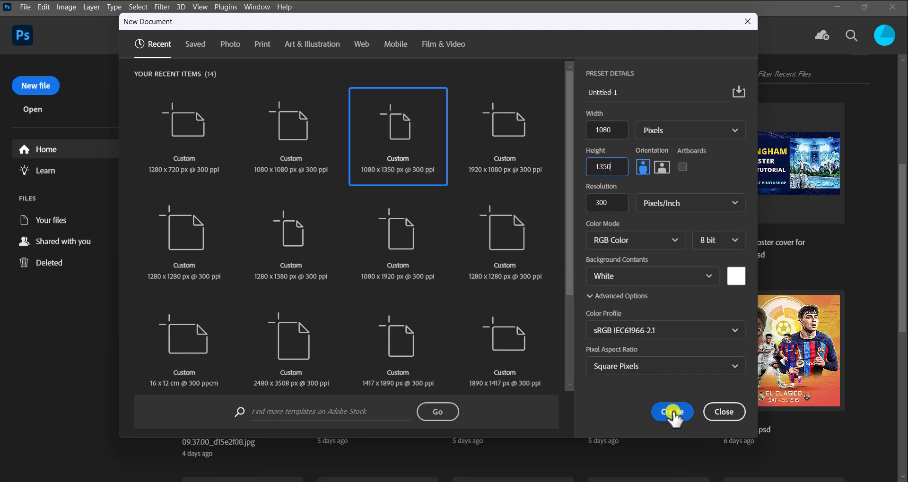
left_click(672, 414)
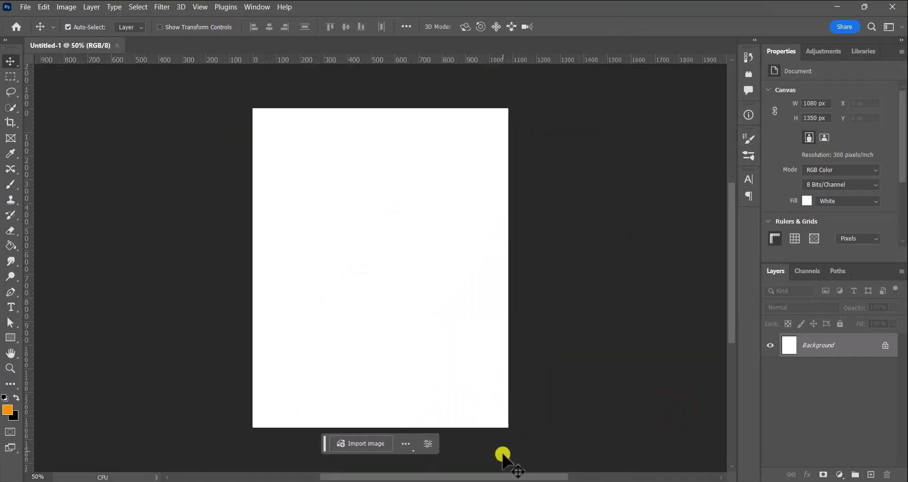
- Start placing an embedded image and browse to the bgs folder inside design rsc > 3k bg
mouse_move(505, 477)
left_mouse_down()
mouse_move(489, 478)
mouse_move(501, 477)
left_mouse_up()
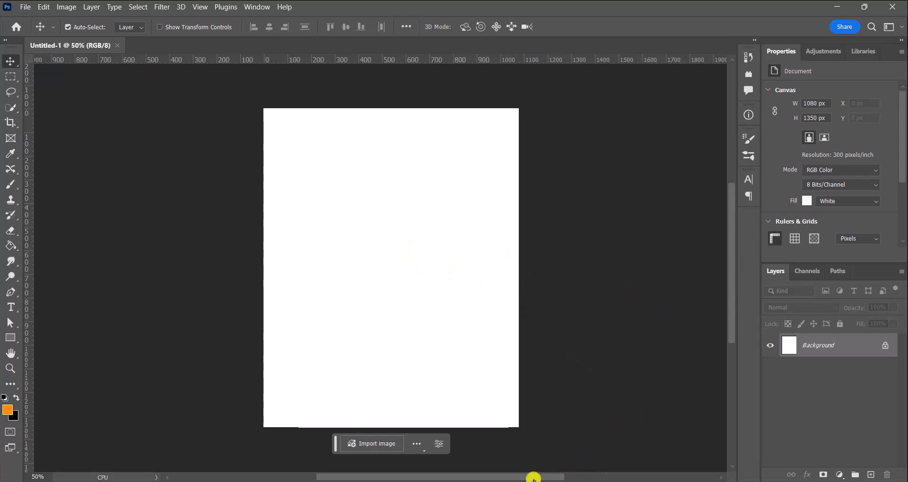
mouse_move(530, 477)
left_mouse_down()
mouse_move(544, 476)
mouse_move(535, 478)
left_mouse_up()
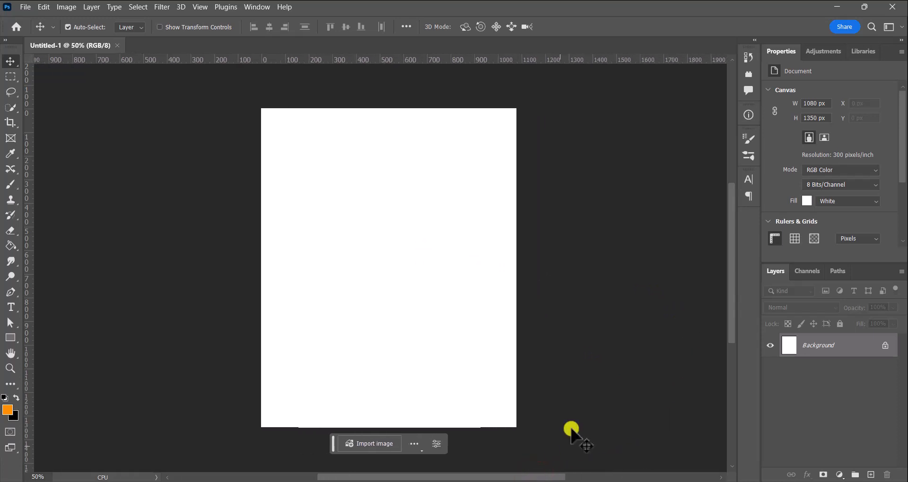
left_click(21, 6)
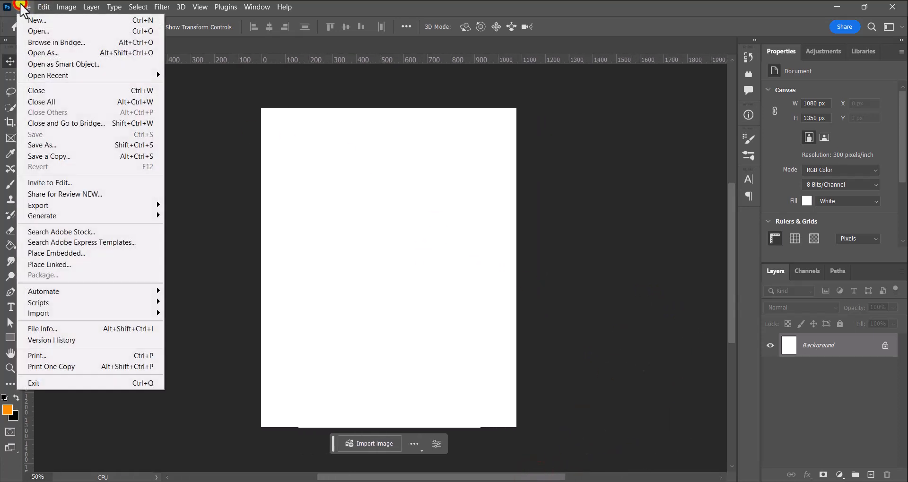
left_click(117, 253)
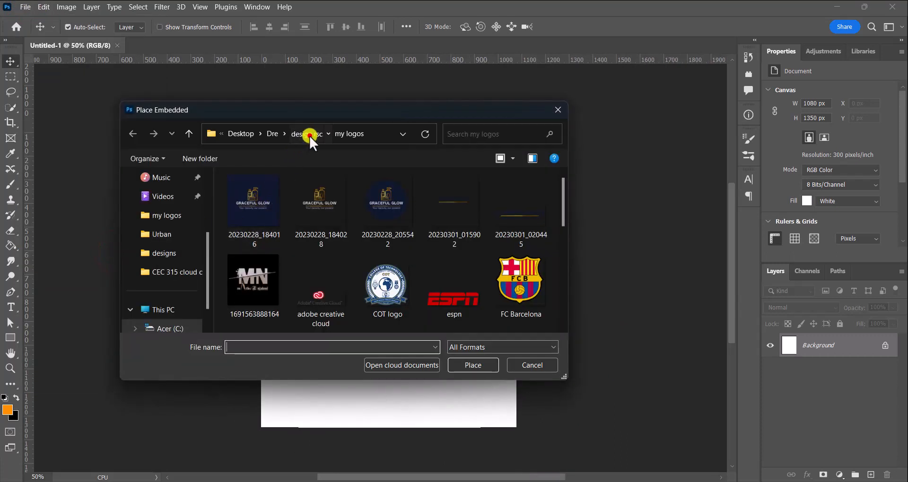
left_click(310, 135)
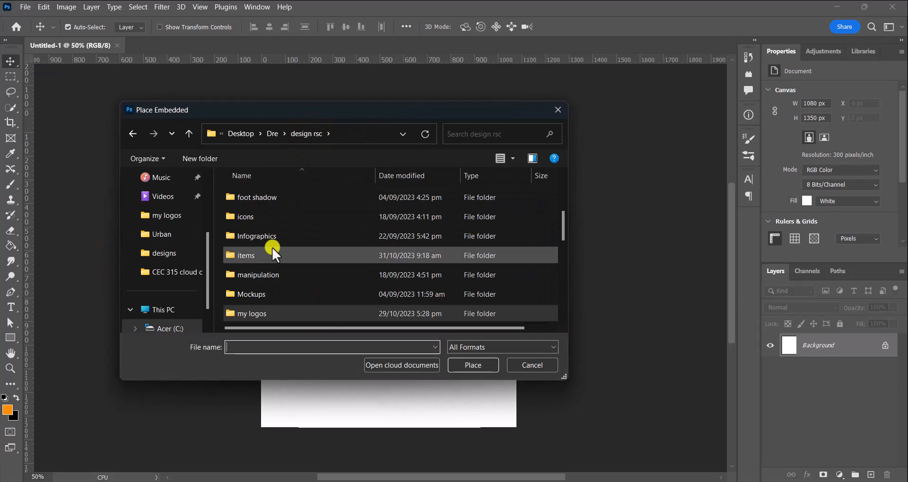
scroll(268, 223, "up", 3)
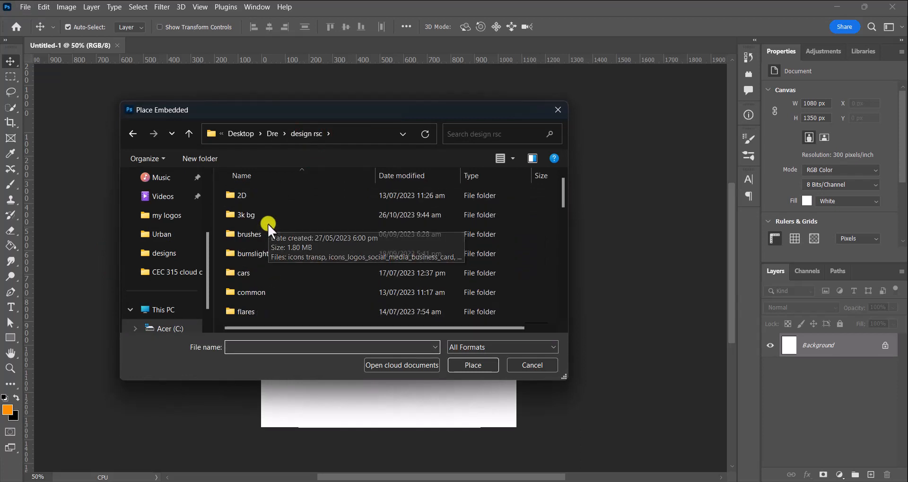
double_click(251, 218)
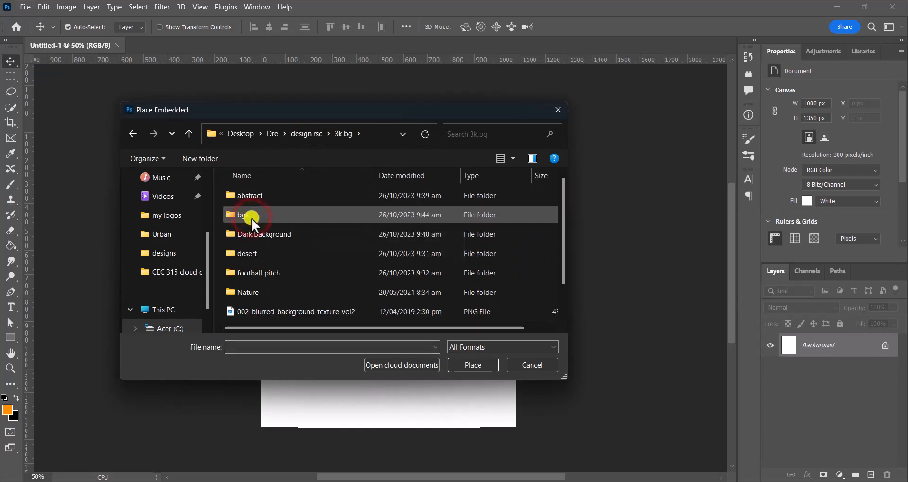
double_click(259, 228)
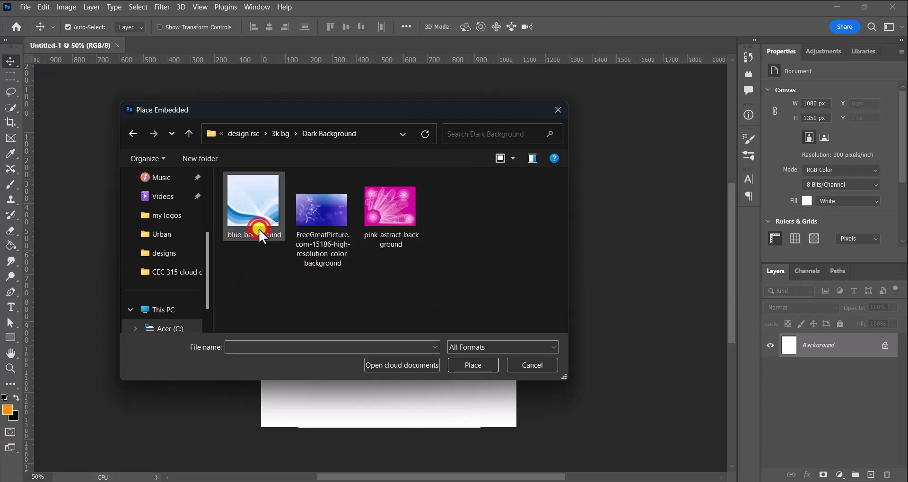
left_click(137, 132)
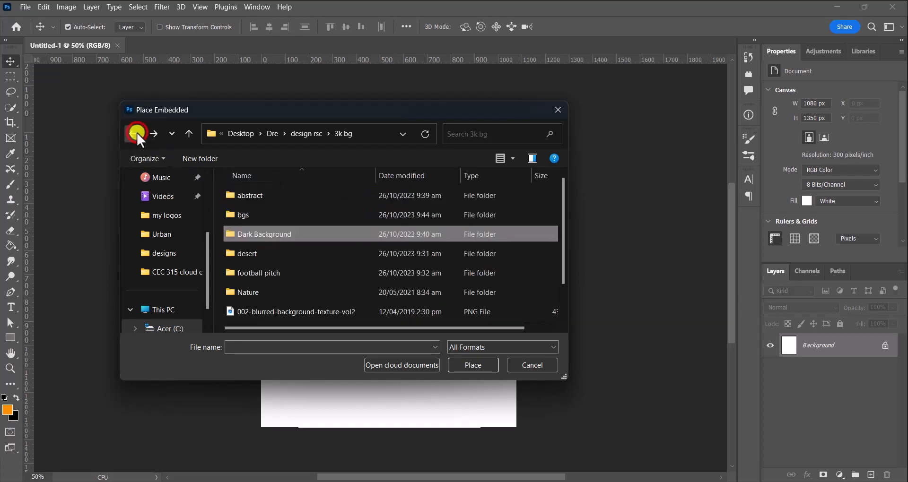
left_click(267, 210)
double_click(267, 209)
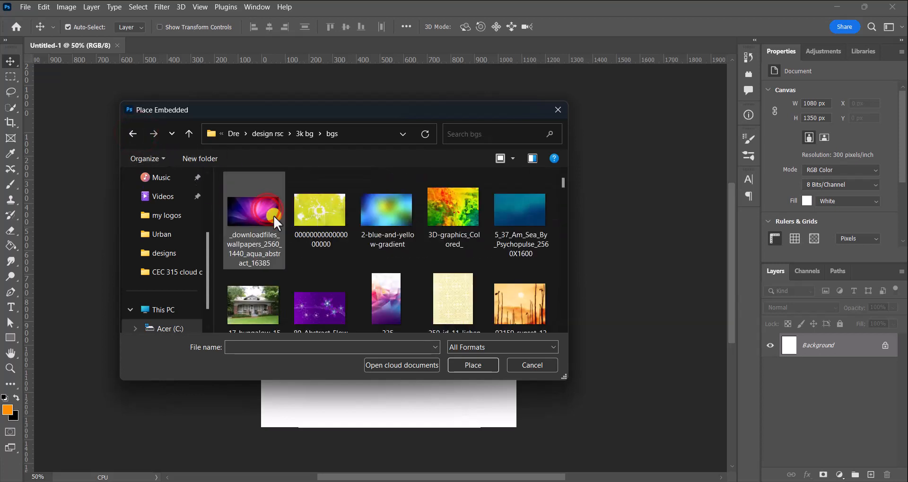
- Find the apple--wallpaper image in the bgs folder and place it in the document as an embedded image
scroll(319, 262, "down", 2)
scroll(320, 262, "down", 6)
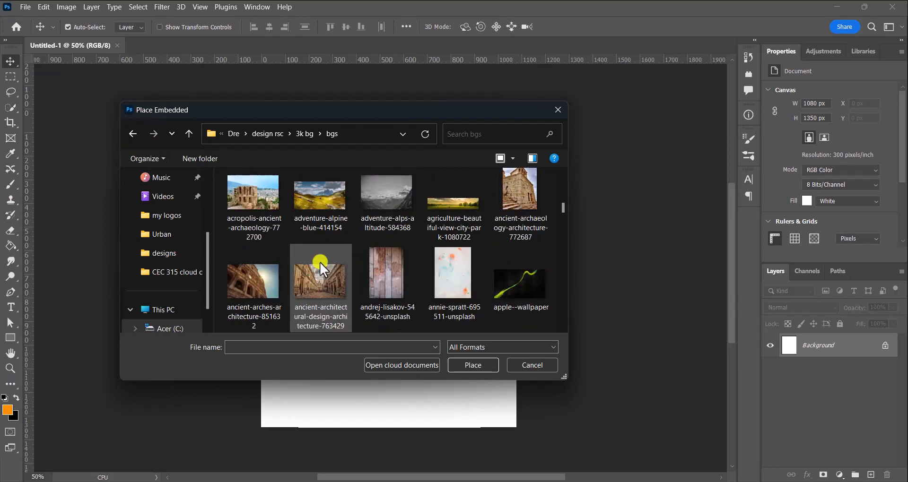
scroll(320, 262, "down", 1)
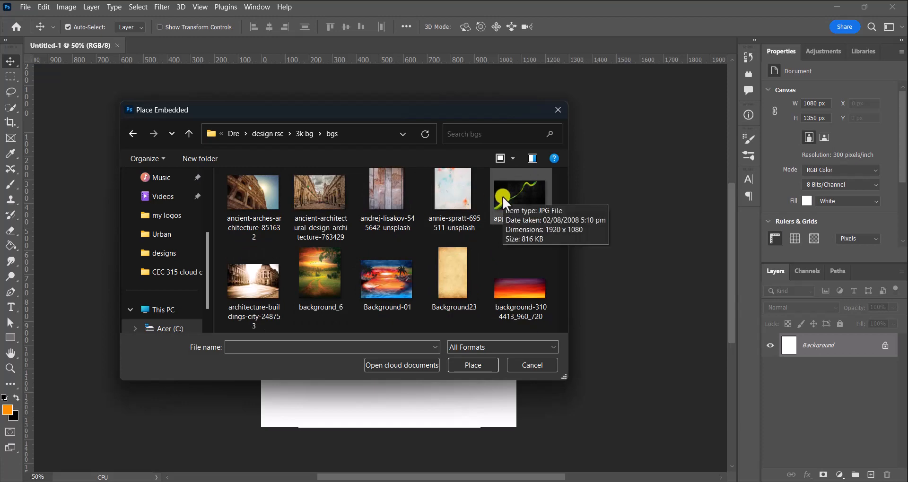
scroll(502, 197, "down", 8)
scroll(503, 197, "down", 10)
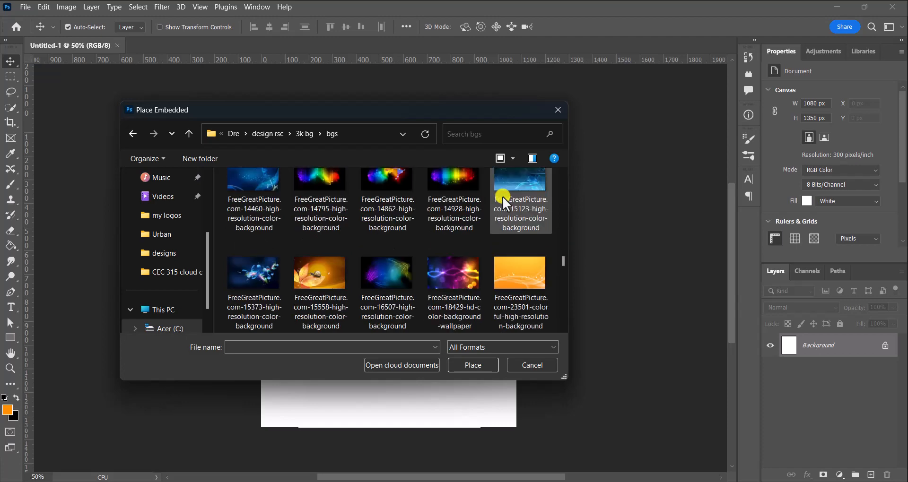
scroll(502, 196, "down", 6)
scroll(502, 197, "down", 8)
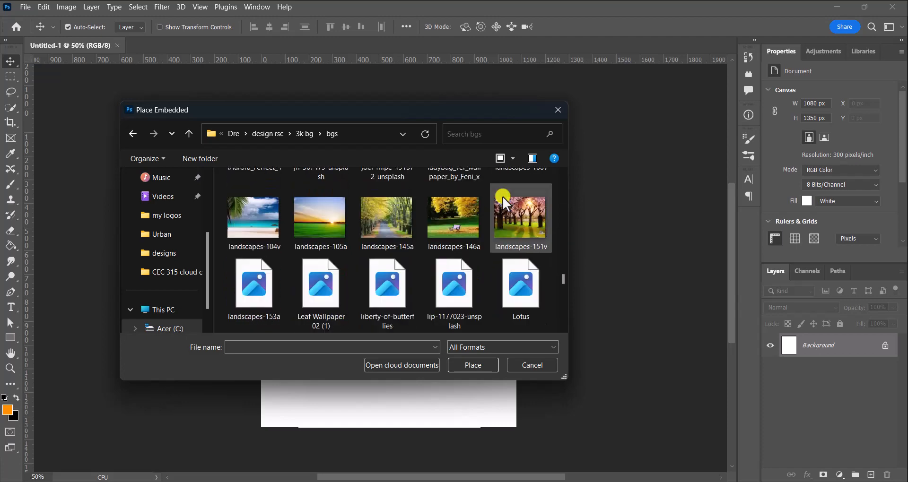
scroll(502, 196, "down", 6)
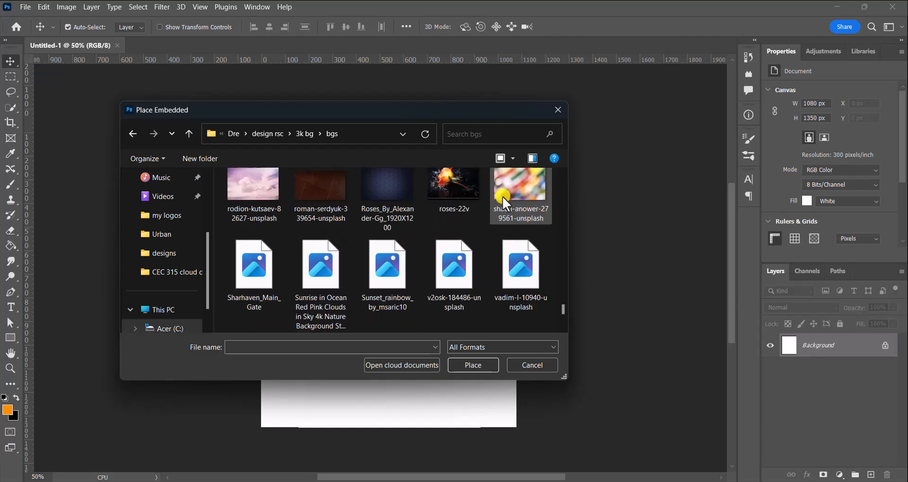
scroll(502, 196, "up", 15)
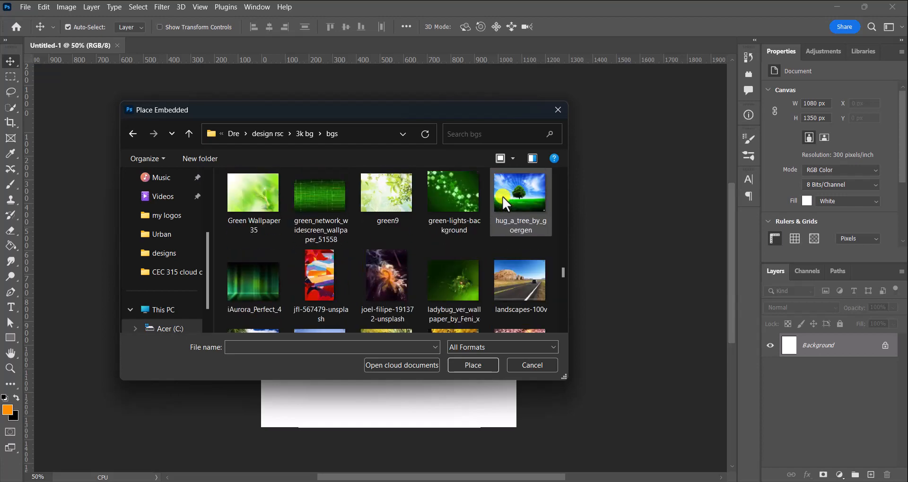
scroll(502, 197, "up", 6)
scroll(502, 197, "up", 10)
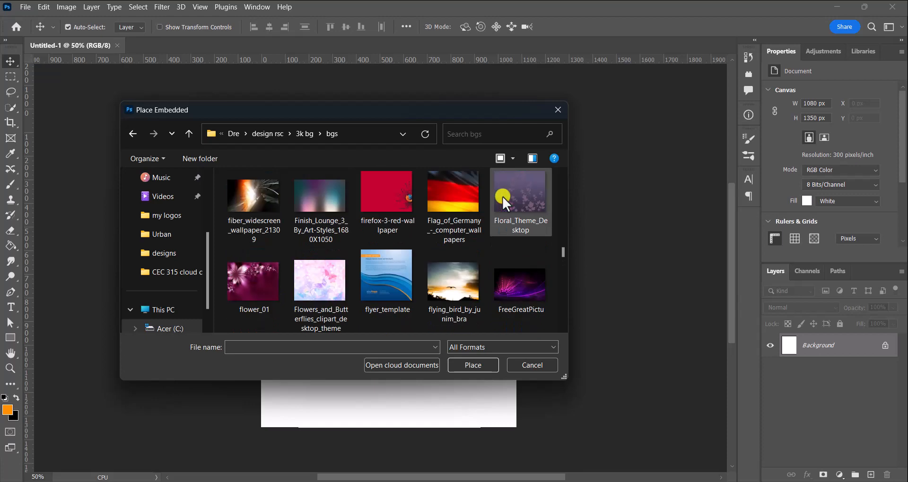
scroll(502, 196, "up", 8)
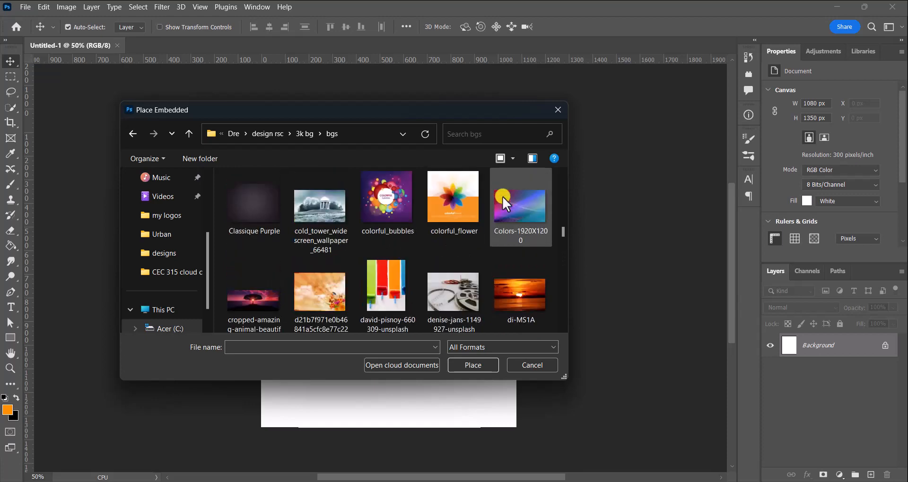
scroll(502, 197, "up", 2)
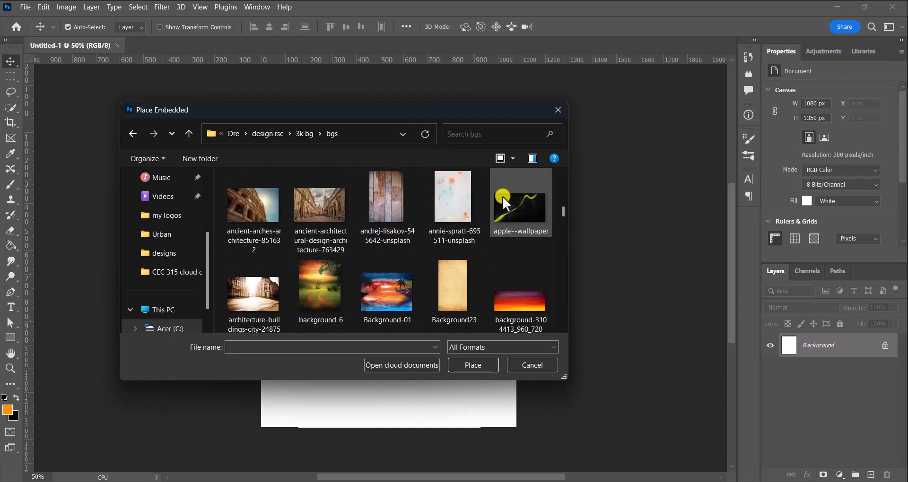
left_click(515, 207)
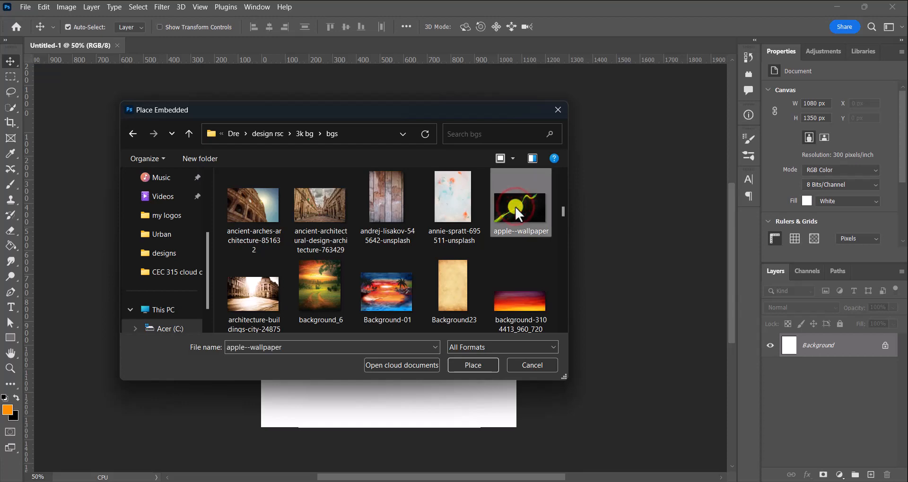
left_click(468, 365)
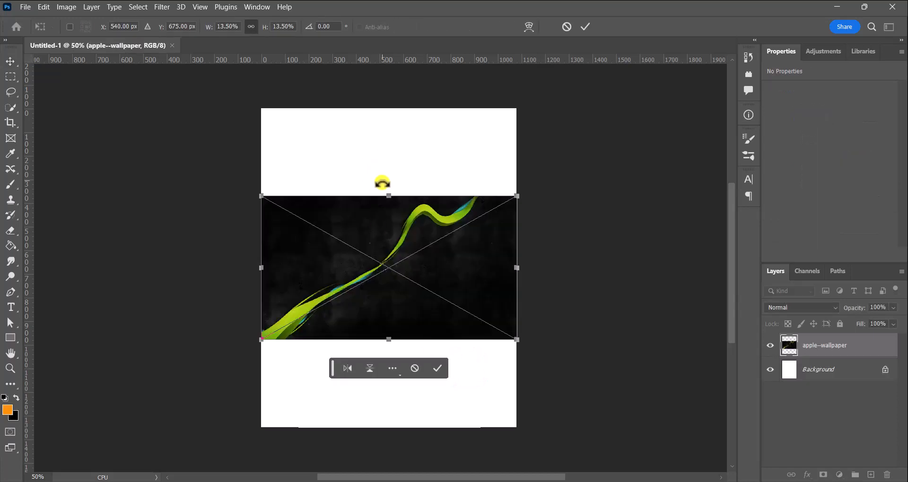
- Scale the placed wallpaper proportionally to 2400 x 1350 px so it covers the whole canvas, and commit the transform
left_click_drag(388, 196, 389, 109)
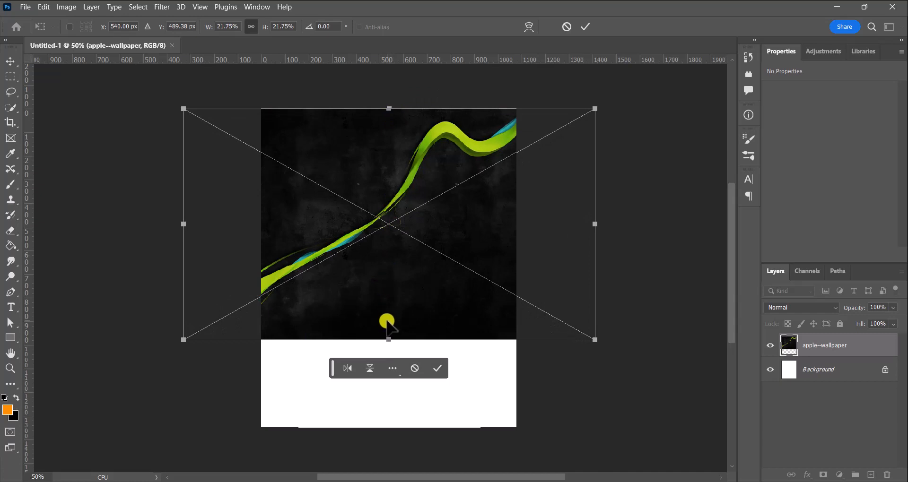
left_click_drag(388, 340, 381, 426)
left_click(430, 457)
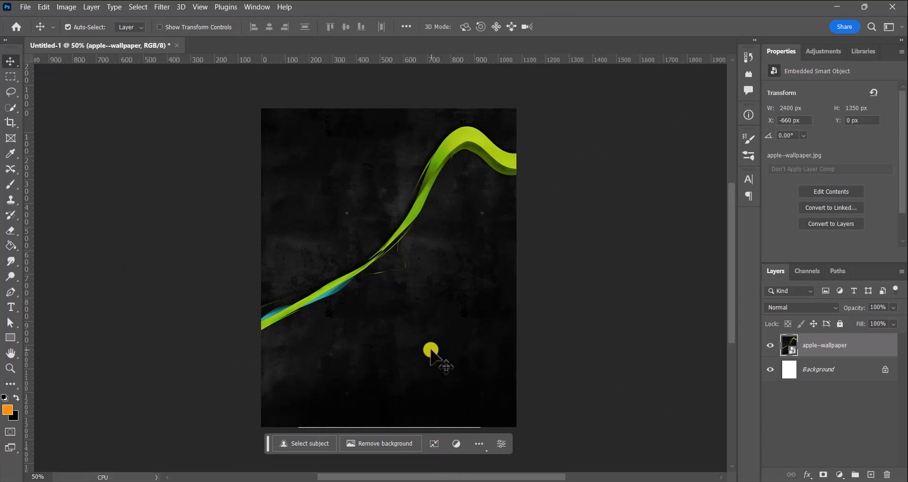
- Find the FreeGreatPicture.com-18429-hd-color-background-wallpaper image in the bgs folder and place it in the document as an embedded image
left_click(27, 4)
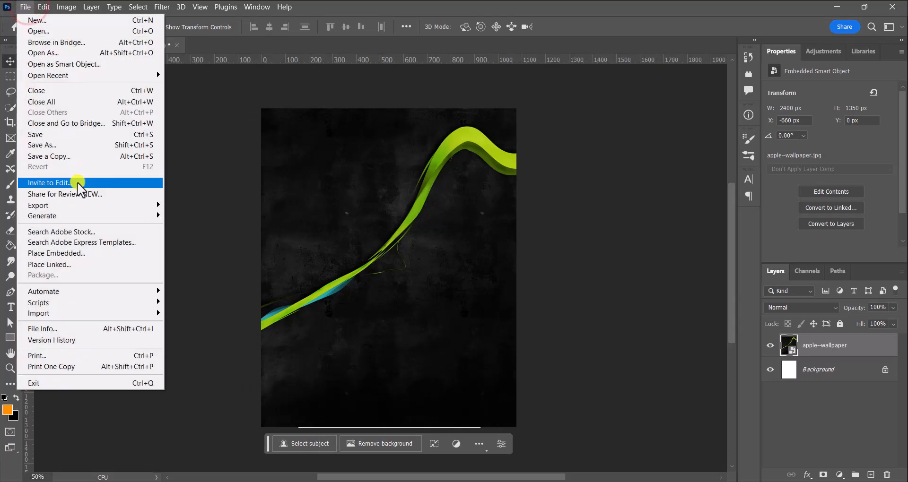
mouse_move(101, 207)
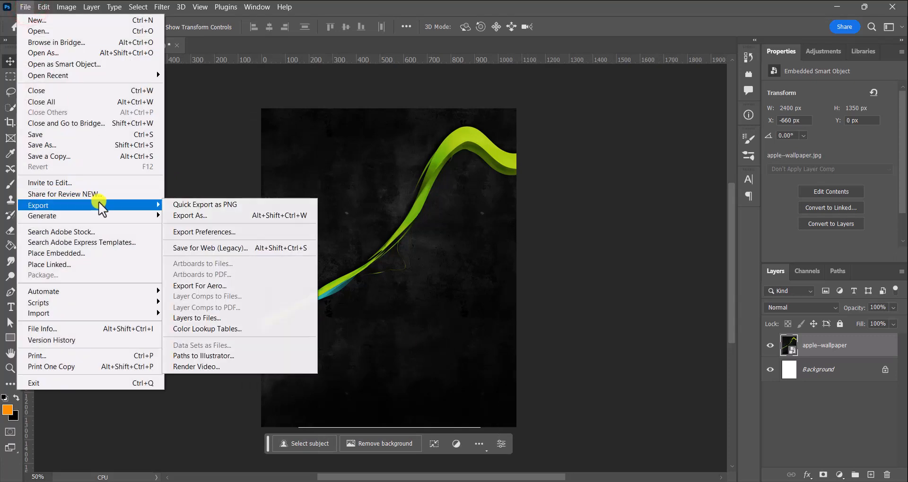
left_click(87, 251)
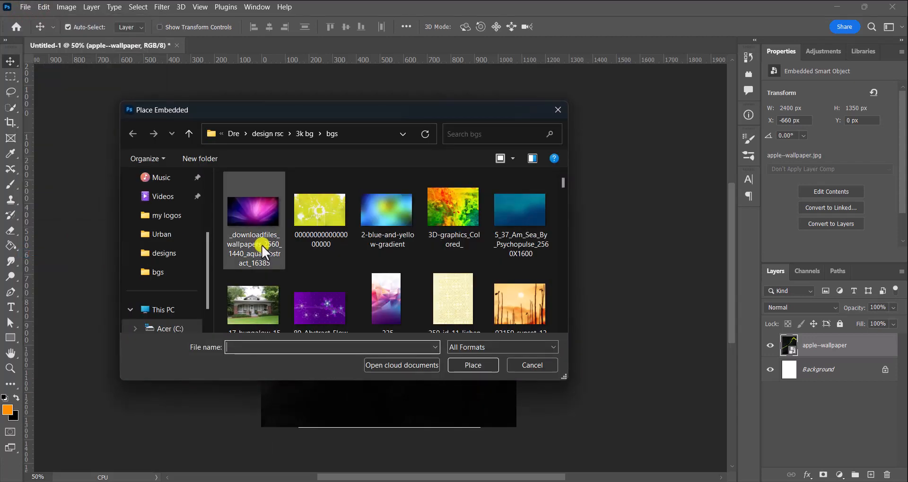
scroll(369, 294, "down", 1)
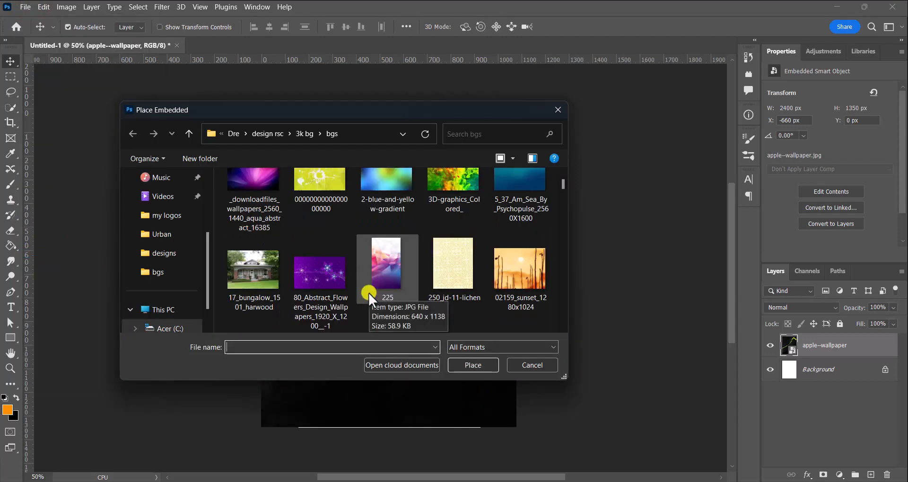
scroll(369, 294, "down", 3)
scroll(372, 300, "down", 2)
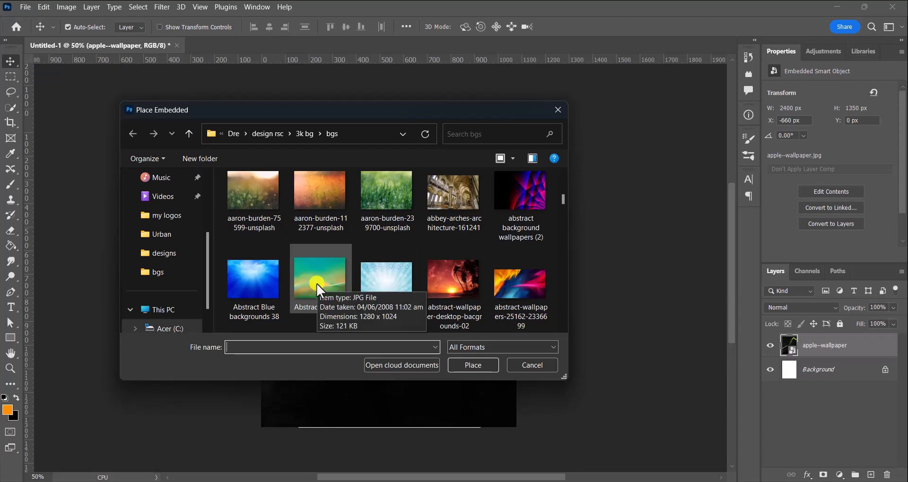
scroll(317, 282, "down", 1)
scroll(317, 283, "down", 4)
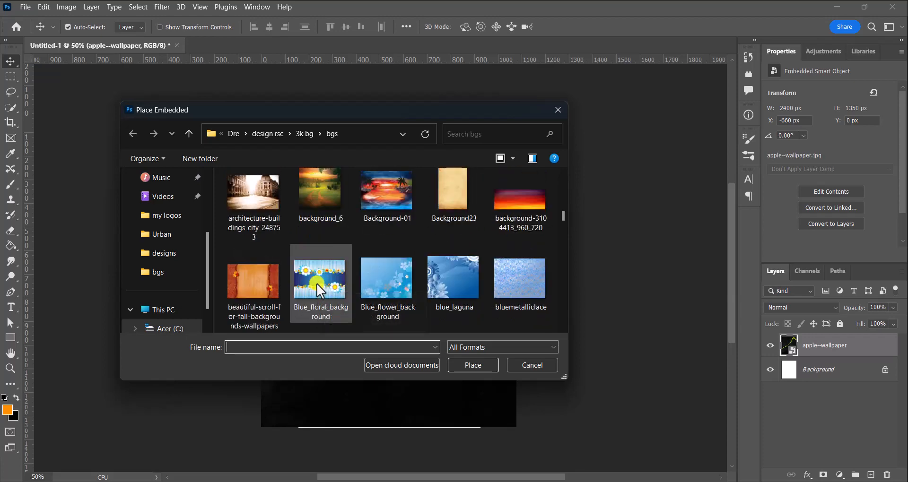
scroll(316, 282, "down", 2)
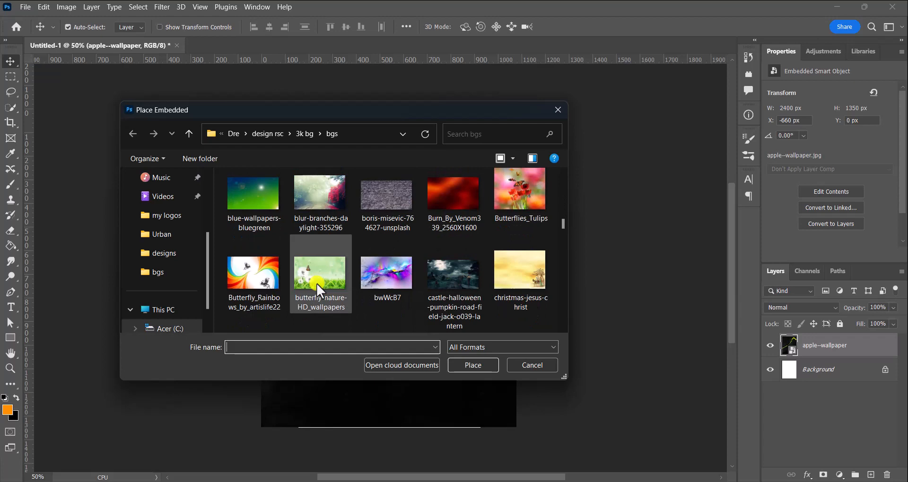
scroll(316, 283, "down", 3)
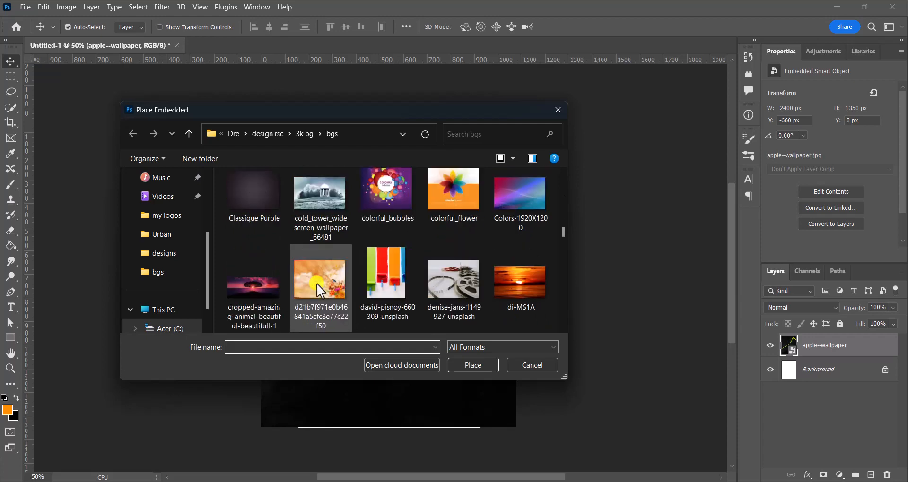
scroll(316, 282, "down", 1)
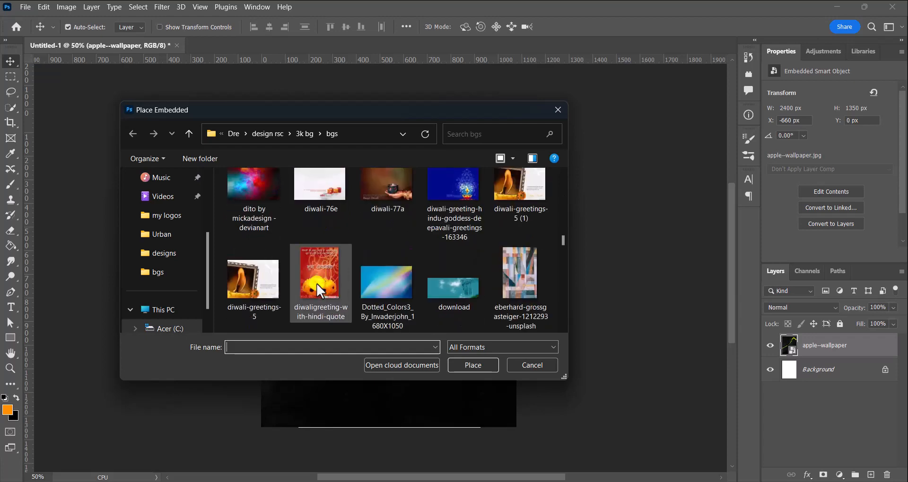
scroll(316, 283, "down", 6)
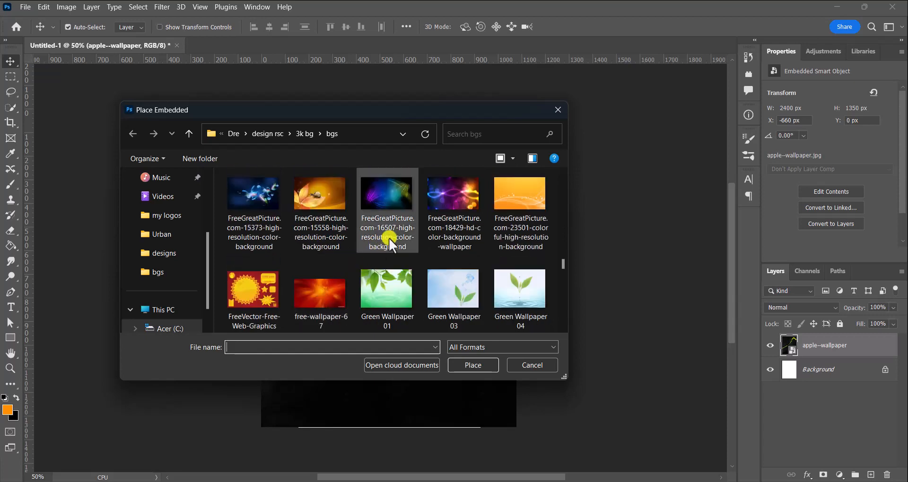
scroll(389, 238, "up", 1)
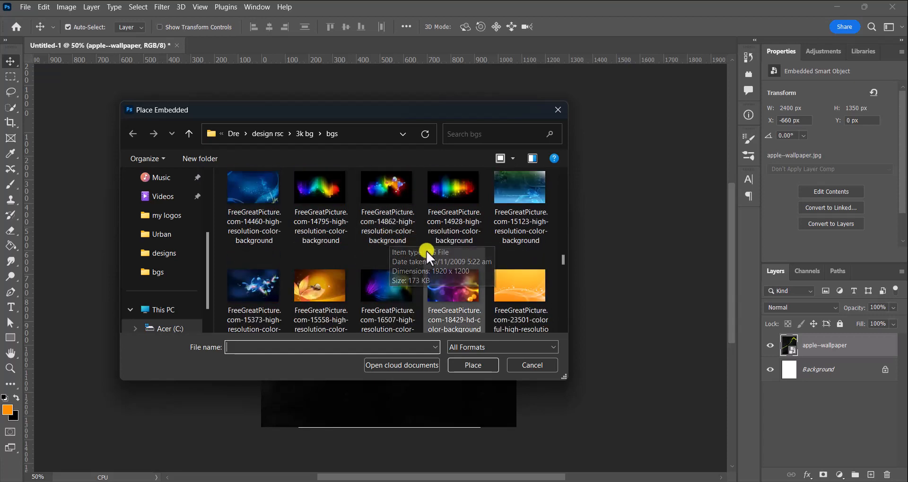
left_click(440, 280)
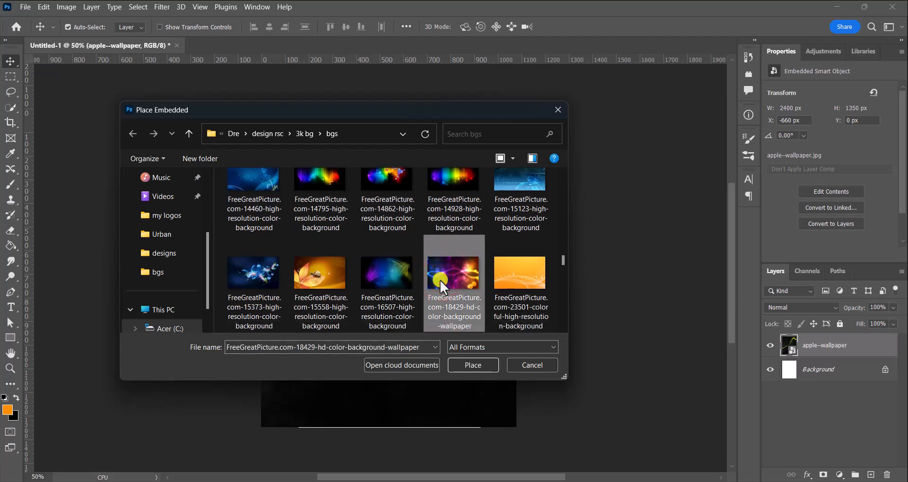
scroll(440, 280, "up", 1)
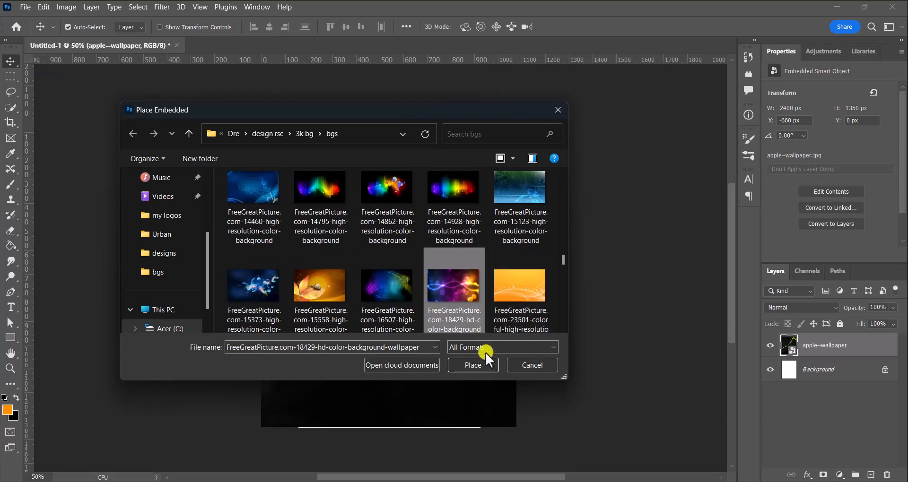
left_click(475, 365)
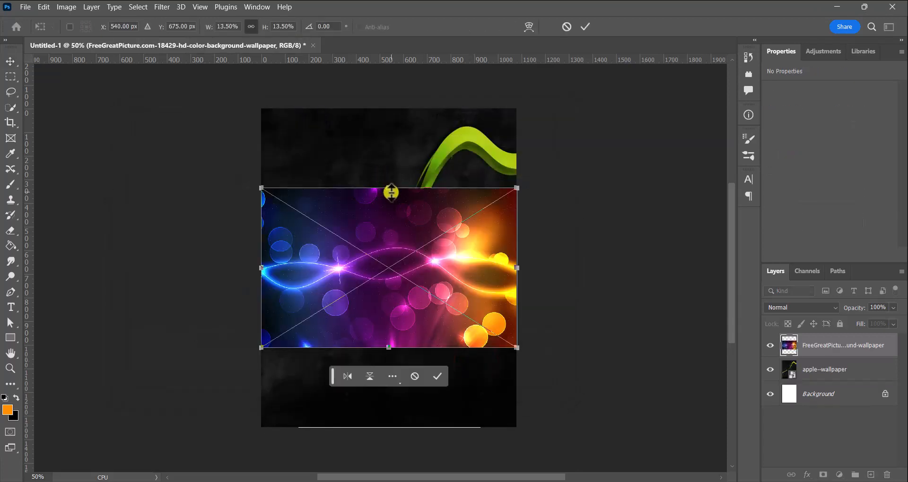
- Scale the placed color background wallpaper proportionally to 2160 x 1350 px so it covers the whole canvas, and commit the transform
left_click_drag(388, 189, 388, 116)
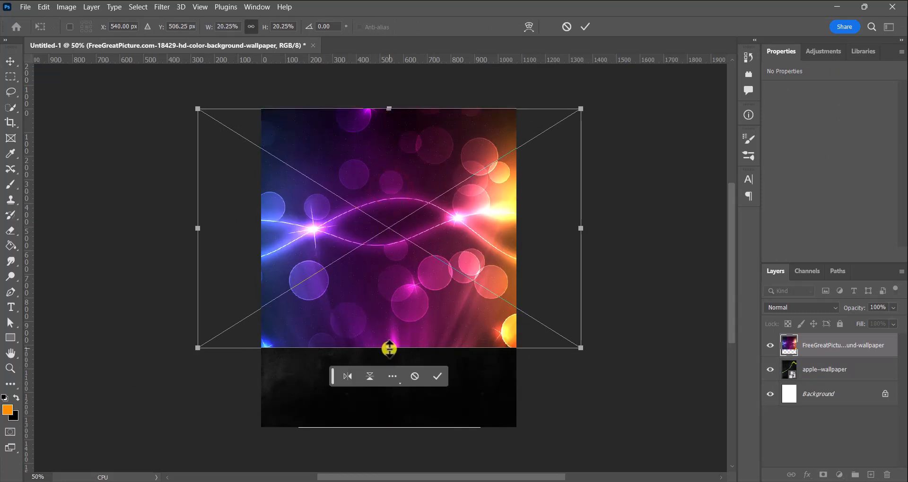
left_click_drag(389, 349, 390, 426)
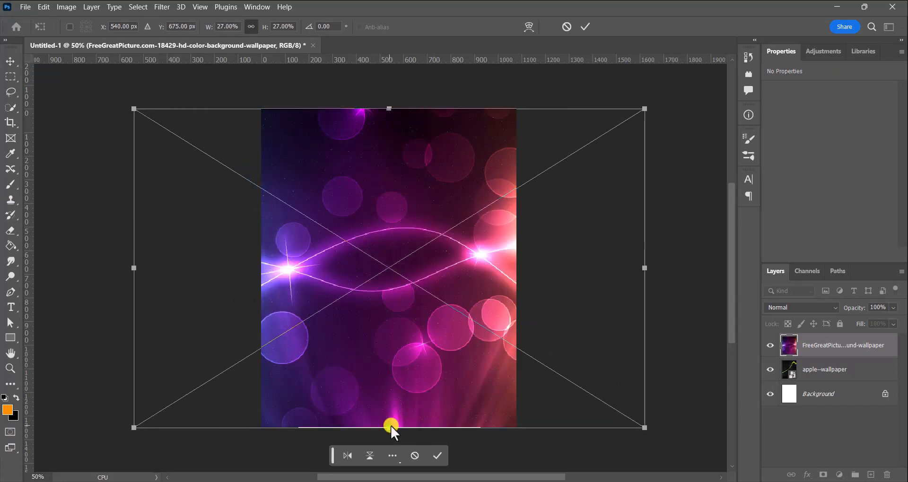
left_click(435, 460)
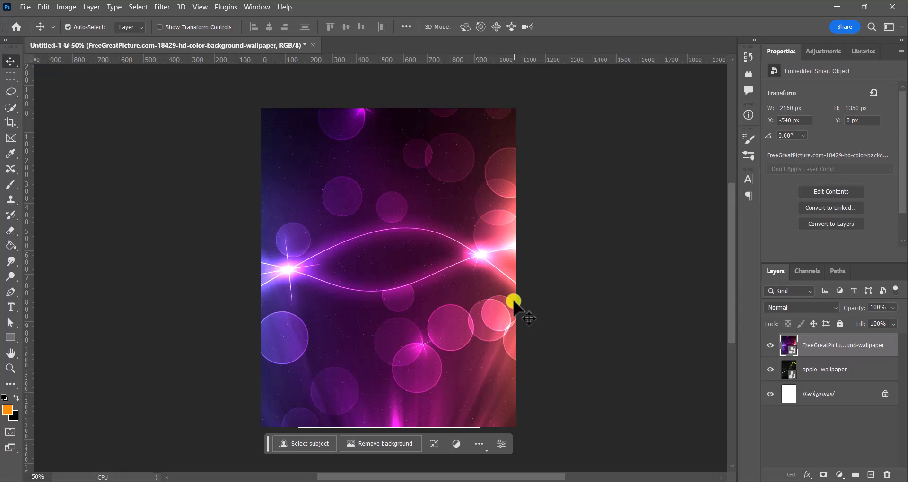
- Keep the color background wallpaper layer at 100% opacity and set its blend mode to Subtract
scroll(513, 302, "right", 2)
scroll(513, 301, "left", 3)
scroll(514, 301, "down", 2)
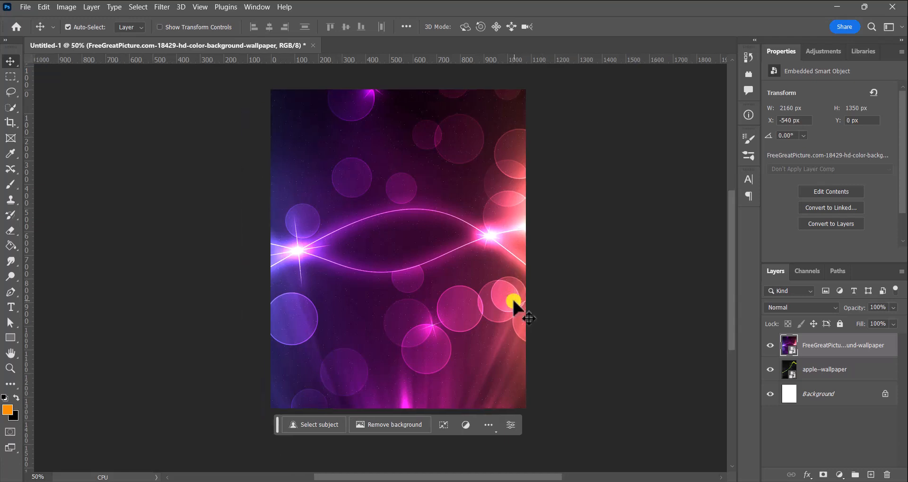
scroll(514, 302, "up", 1)
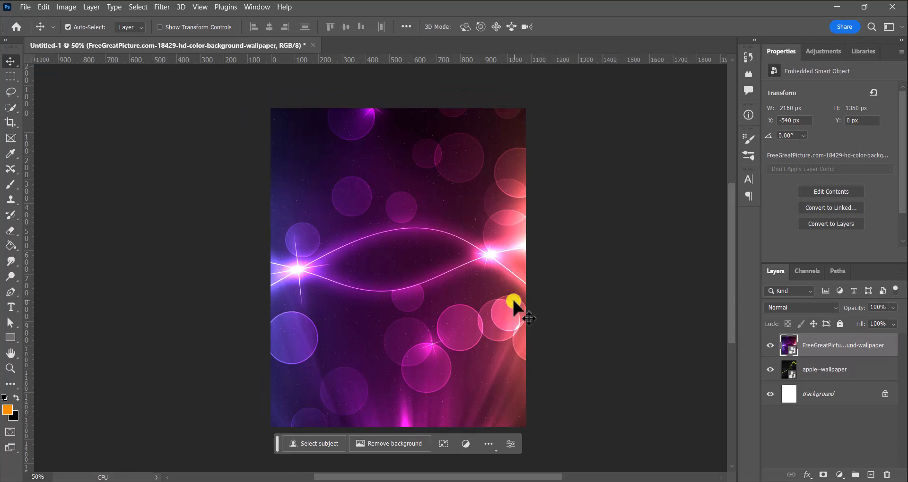
left_click(894, 308)
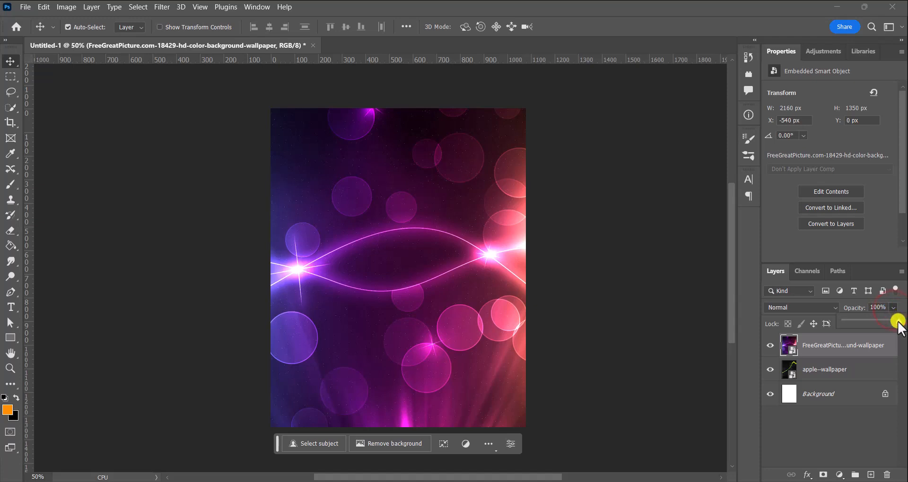
mouse_move(898, 323)
left_mouse_down()
mouse_move(867, 322)
mouse_move(901, 322)
left_mouse_up()
left_click(827, 307)
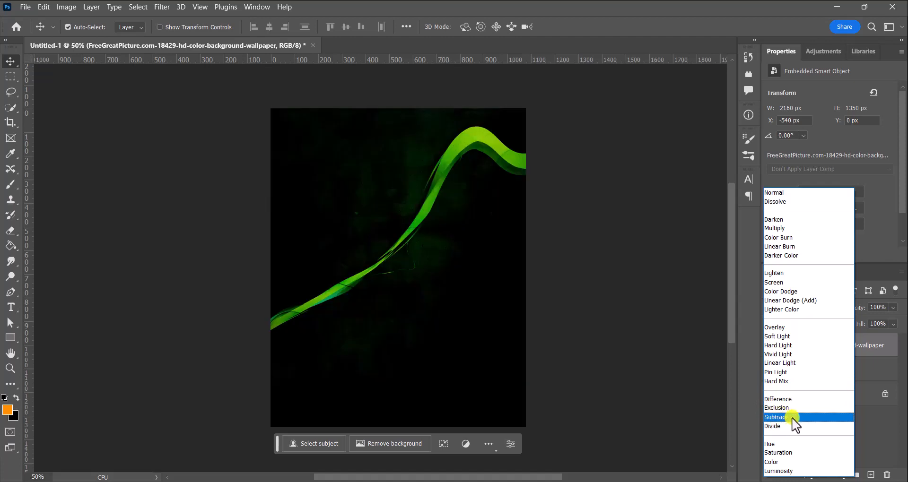
left_click(791, 418)
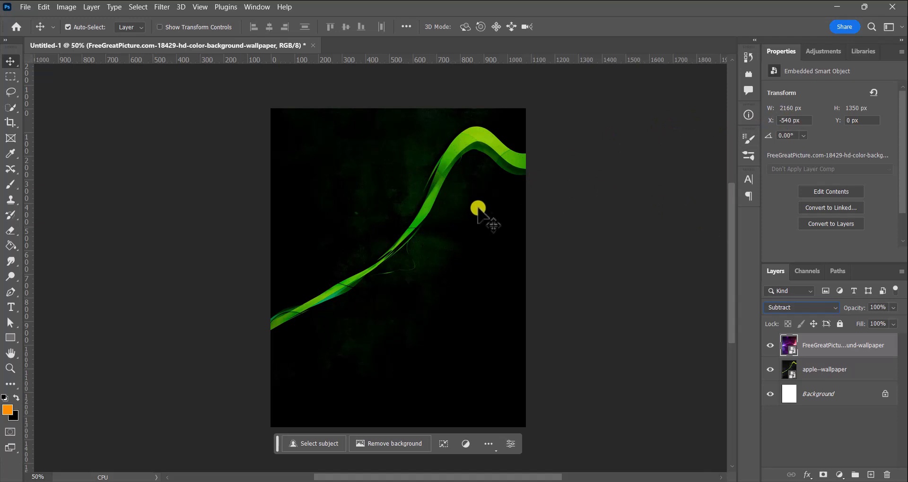
left_click(376, 254)
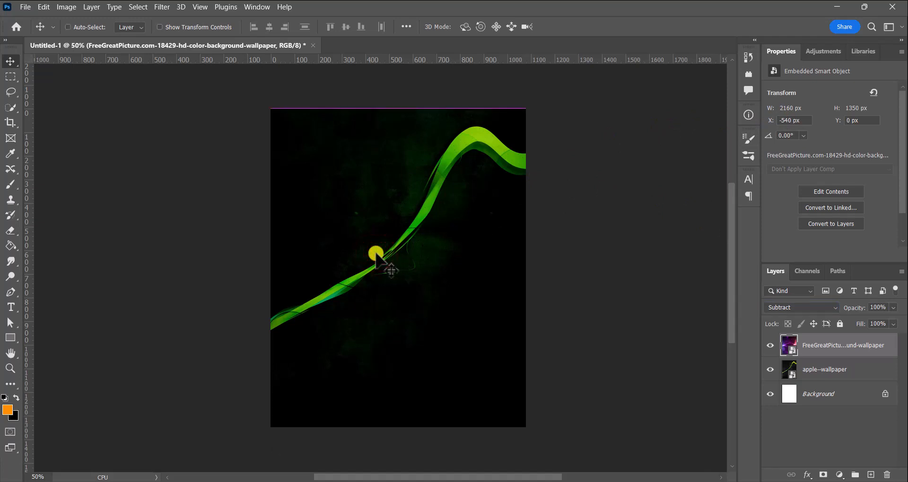
- Save the document as a Photoshop file named "hair salon poster" in the photoshop projects folder
key("ctrl+s")
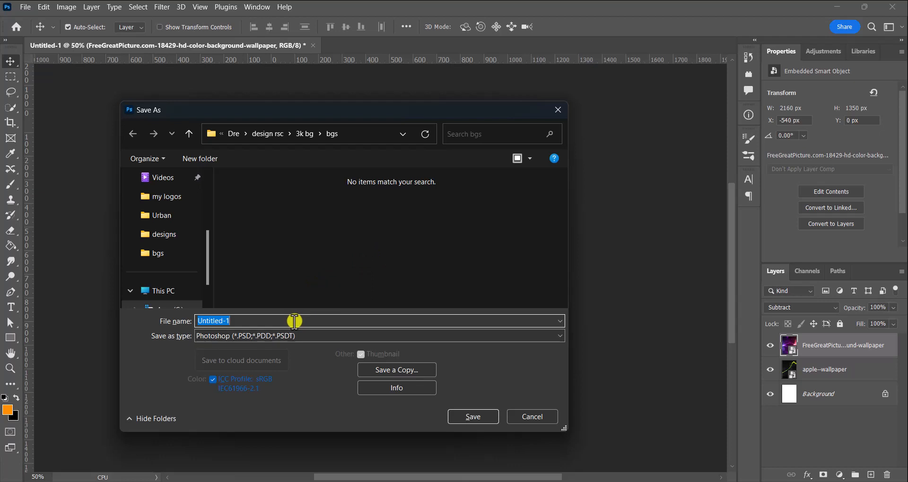
type("hair sal")
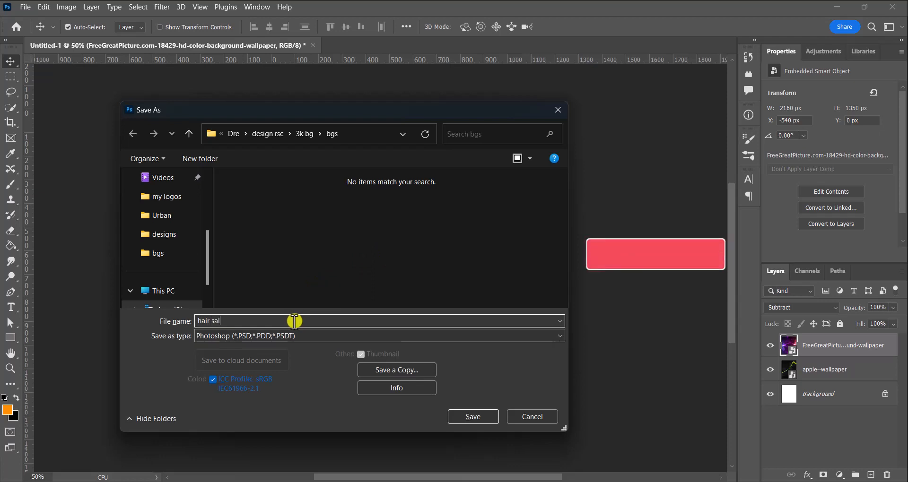
type("on poster")
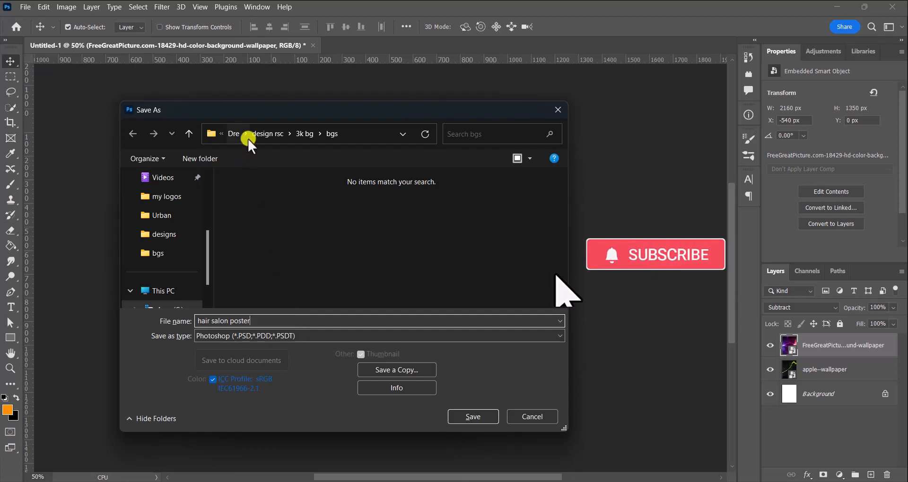
left_click(234, 133)
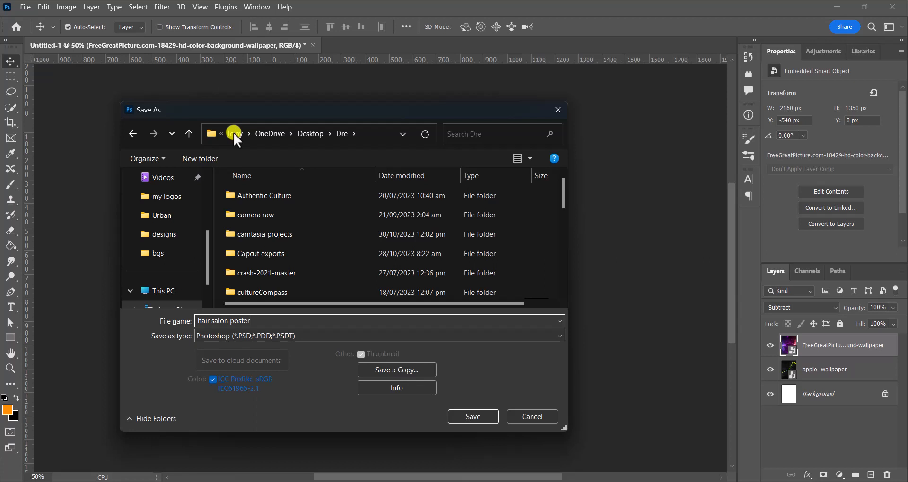
left_click(259, 216)
scroll(259, 215, "down", 5)
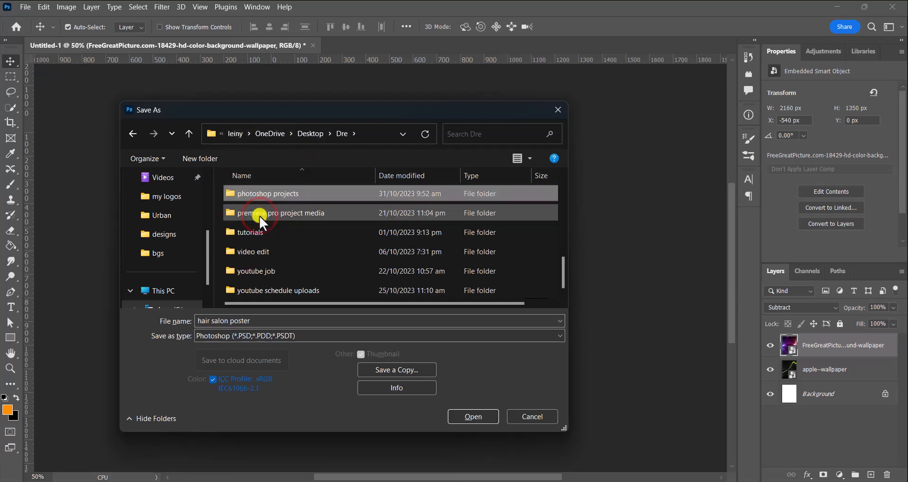
double_click(290, 194)
left_click(484, 415)
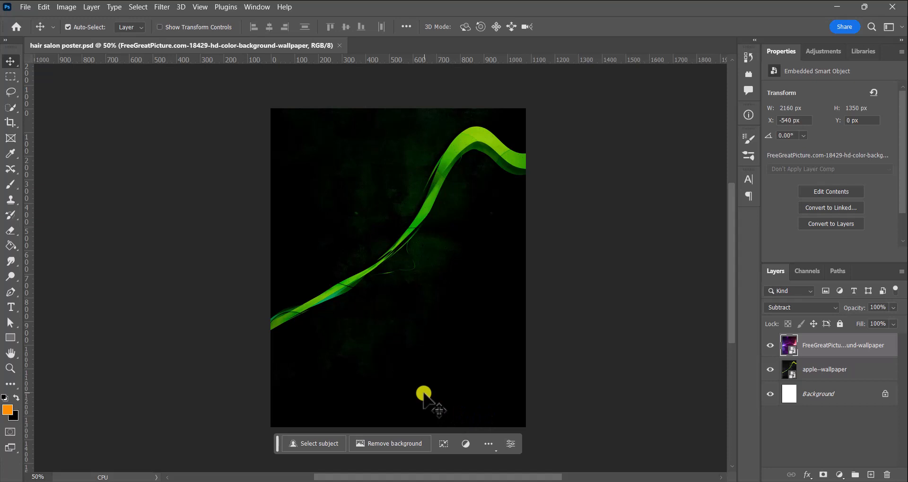
- Start placing an embedded image and browse to the people png folder inside design rsc
left_click(25, 7)
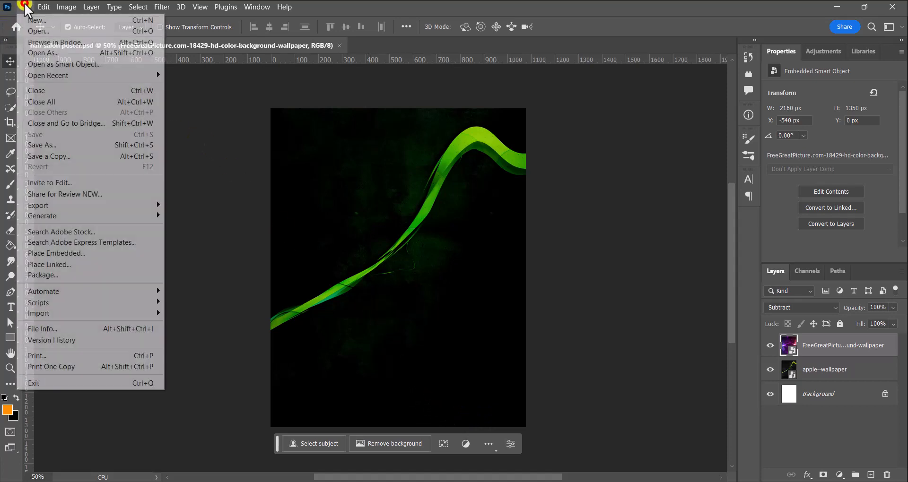
left_click(85, 256)
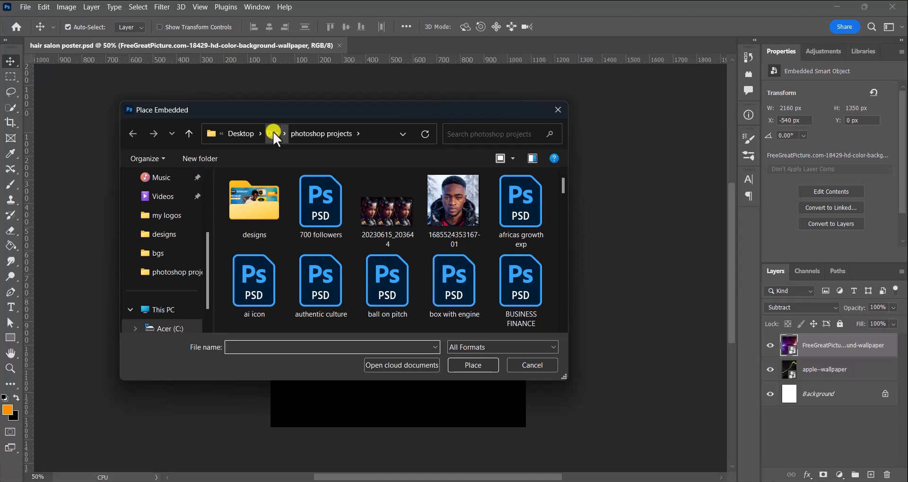
left_click(273, 131)
scroll(271, 262, "down", 2)
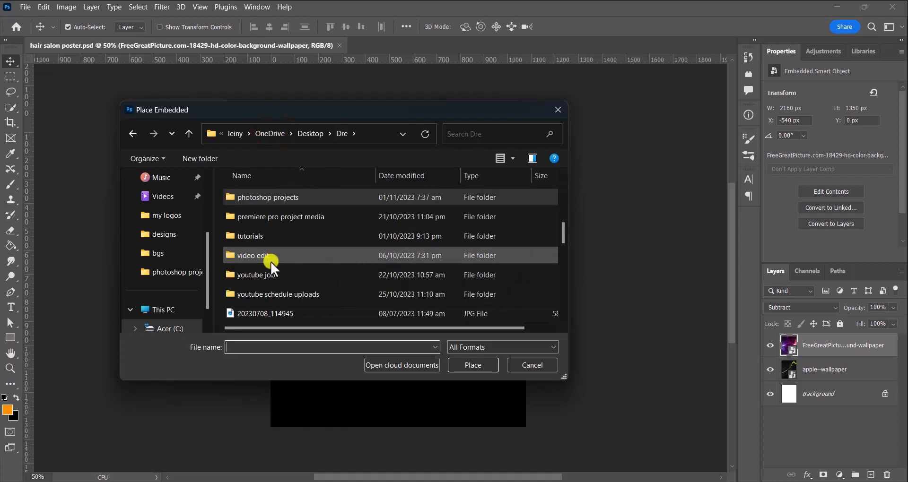
scroll(276, 246, "up", 2)
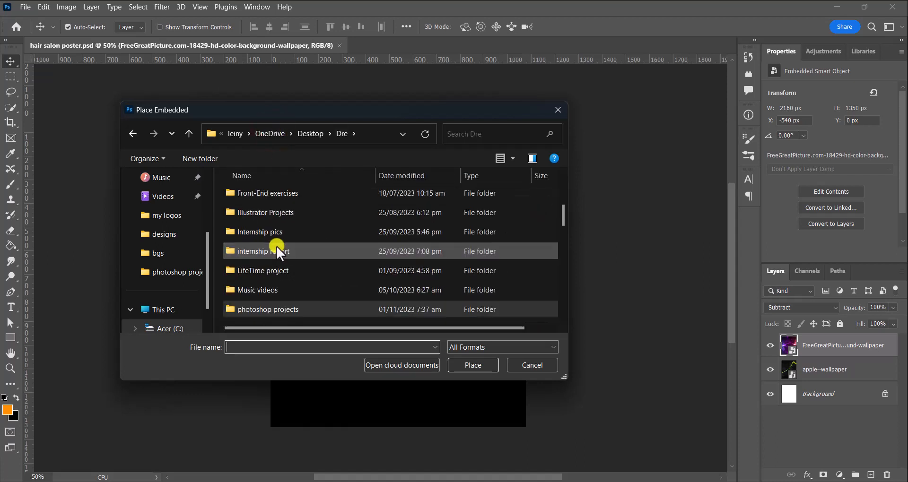
scroll(276, 246, "up", 1)
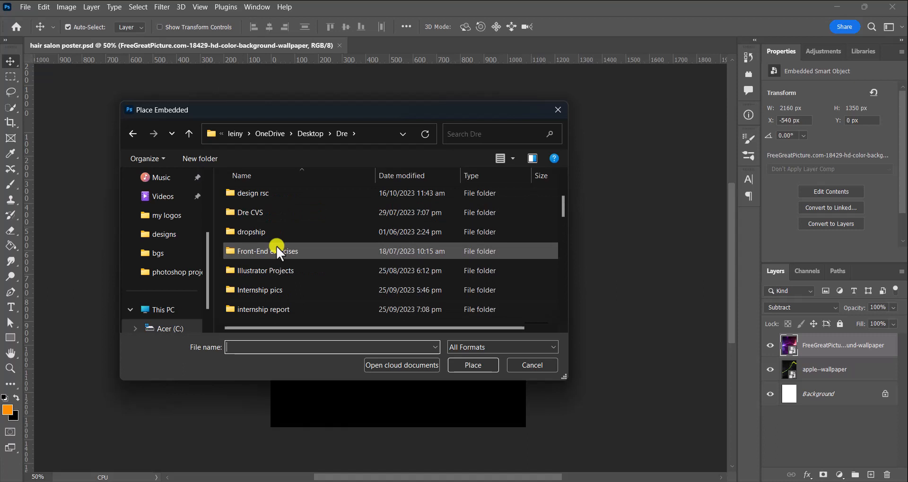
scroll(277, 246, "up", 1)
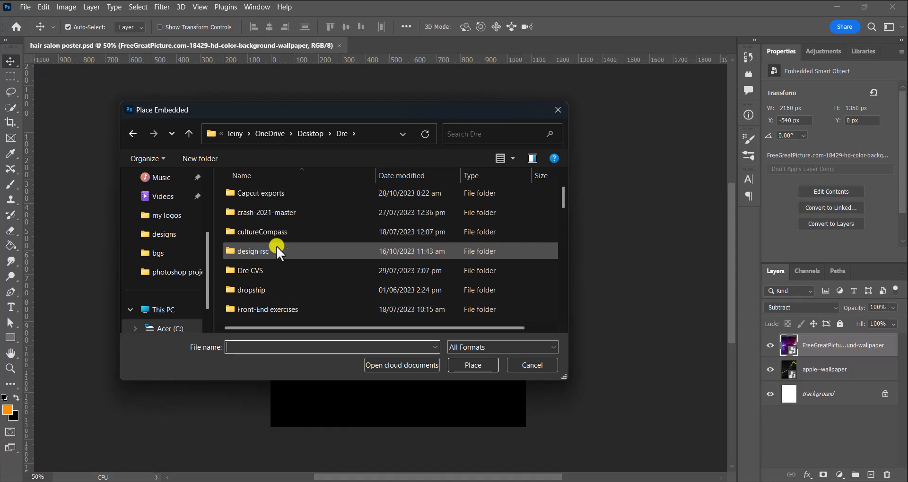
double_click(276, 246)
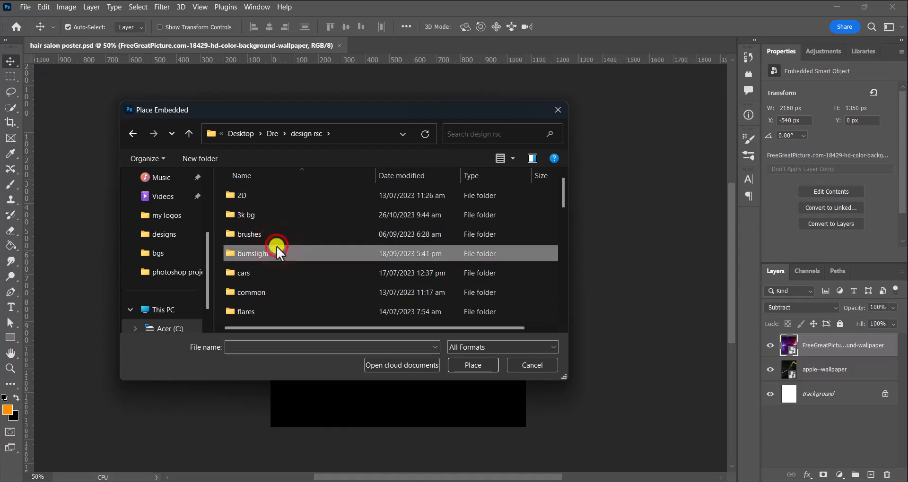
key("p")
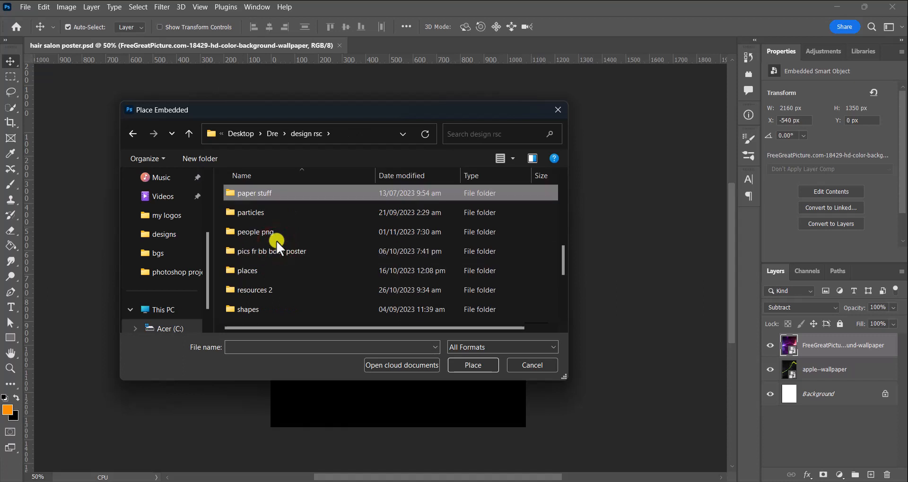
double_click(281, 227)
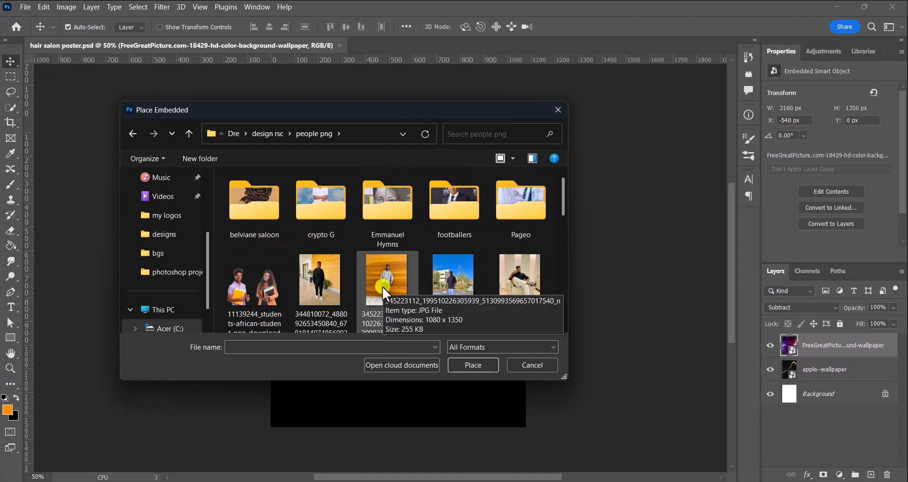
- Place WhatsApp Image 2023-10-29 at 21.09.38_1dbb465d from the belviane saloon folder as an embedded image
mouse_move(564, 200)
left_mouse_down()
mouse_move(563, 212)
mouse_move(564, 192)
left_mouse_up()
left_click(252, 201)
double_click(252, 200)
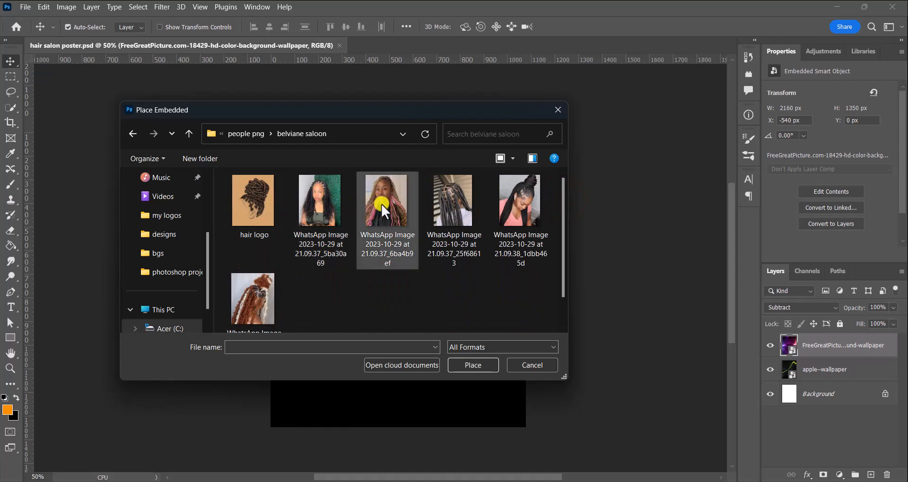
left_click(504, 189)
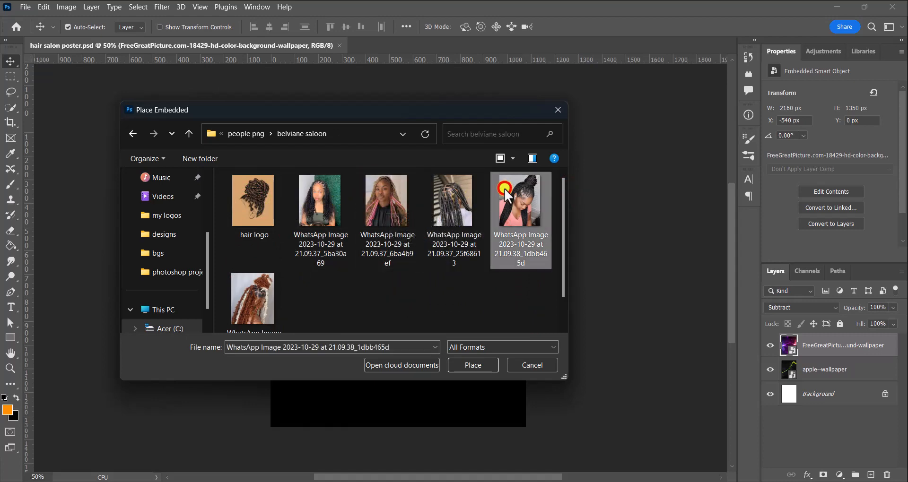
left_click(473, 365)
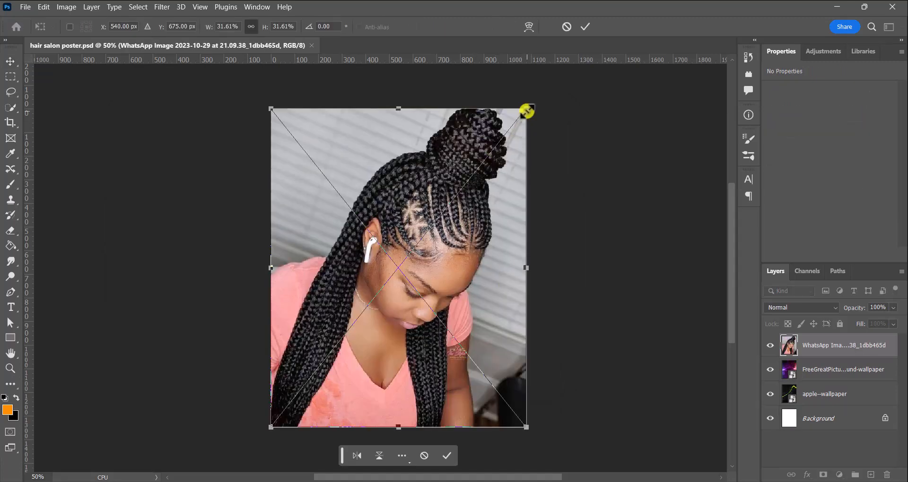
- Scale the braided-bun photo to about 237 x 296 px, align its left edge with the canvas's vertical centre line above mid-height, and commit
left_click_drag(526, 111, 405, 263)
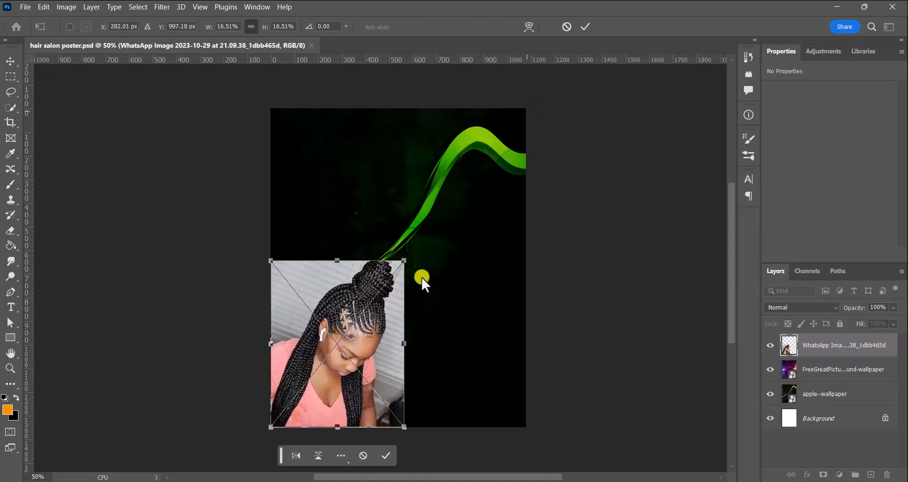
left_click_drag(324, 335, 398, 208)
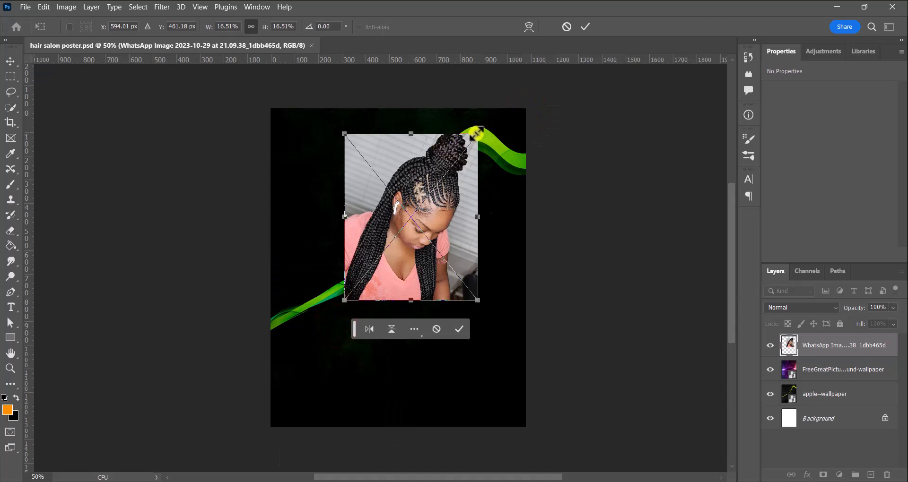
left_click_drag(477, 134, 416, 242)
left_click_drag(375, 264, 429, 229)
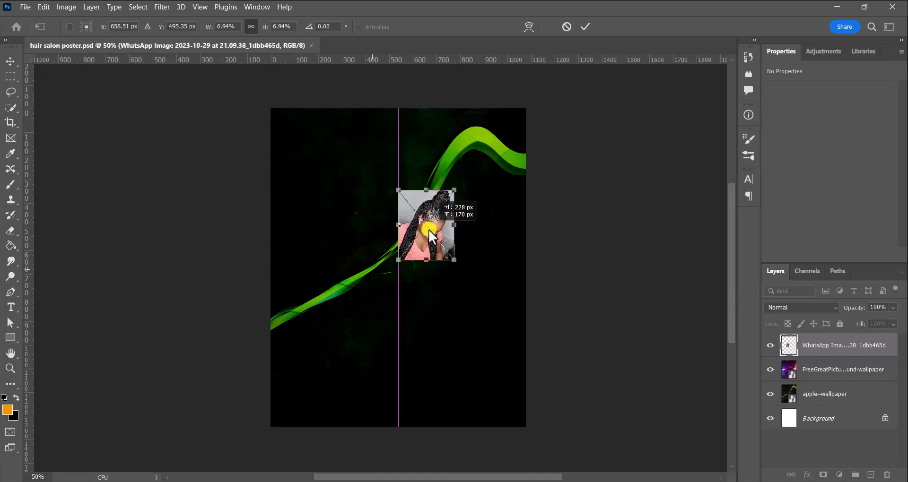
left_click_drag(429, 229, 426, 229)
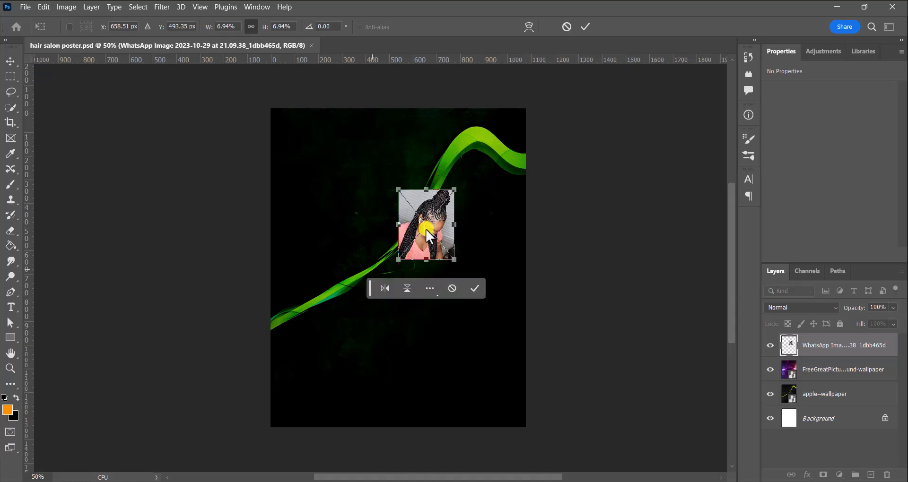
left_click(472, 293)
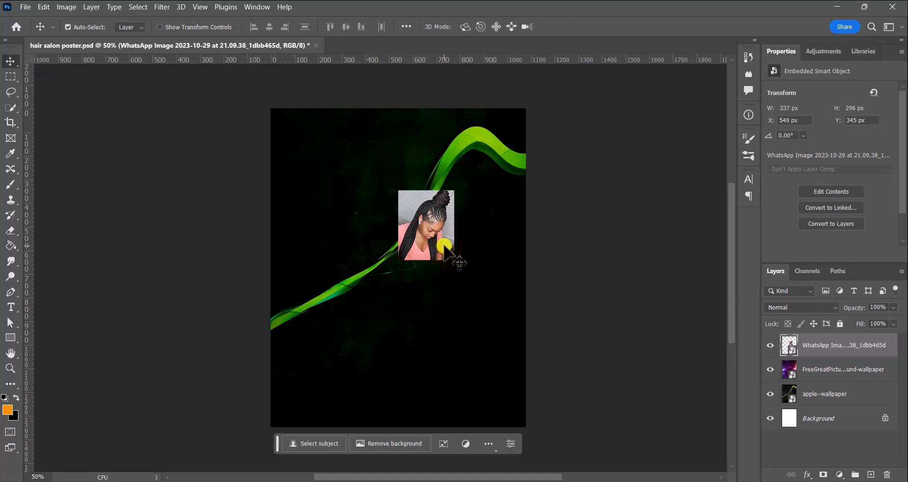
- Place WhatsApp Image 2023-10-29 at 21.09.37_5ba30a69 from the belviane saloon folder as an embedded image
left_click(20, 7)
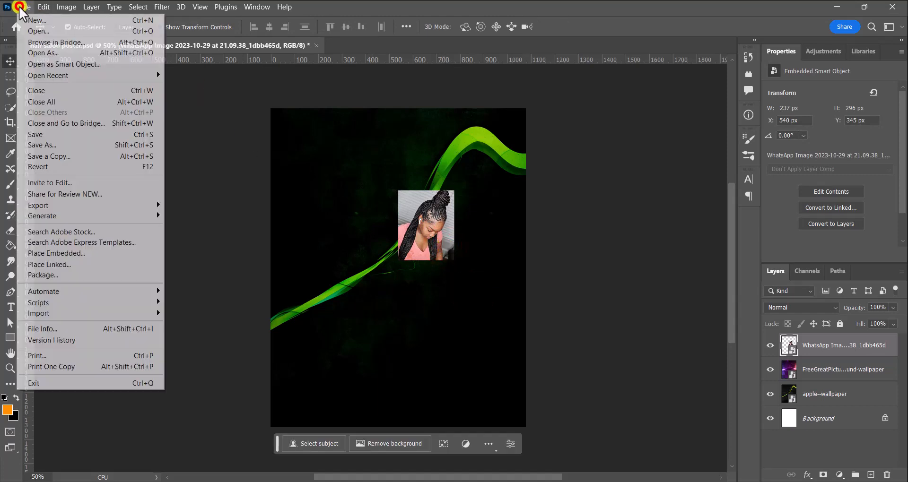
left_click(77, 253)
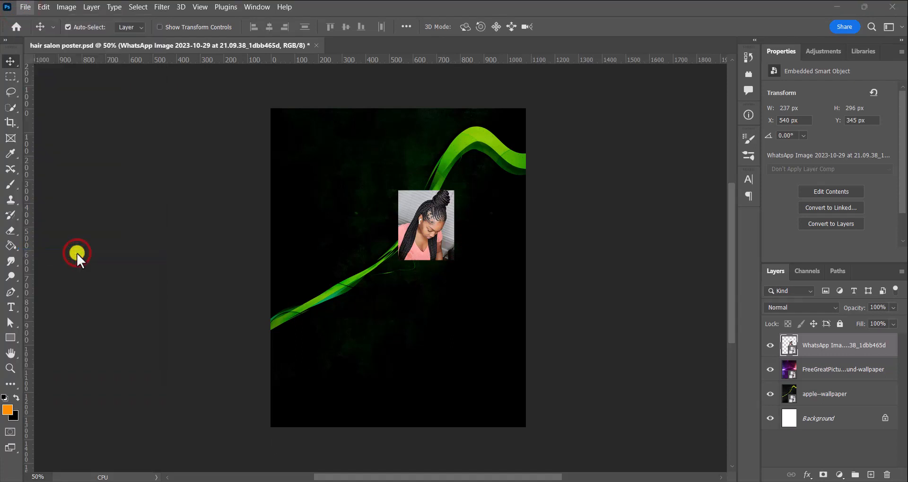
left_click(372, 208)
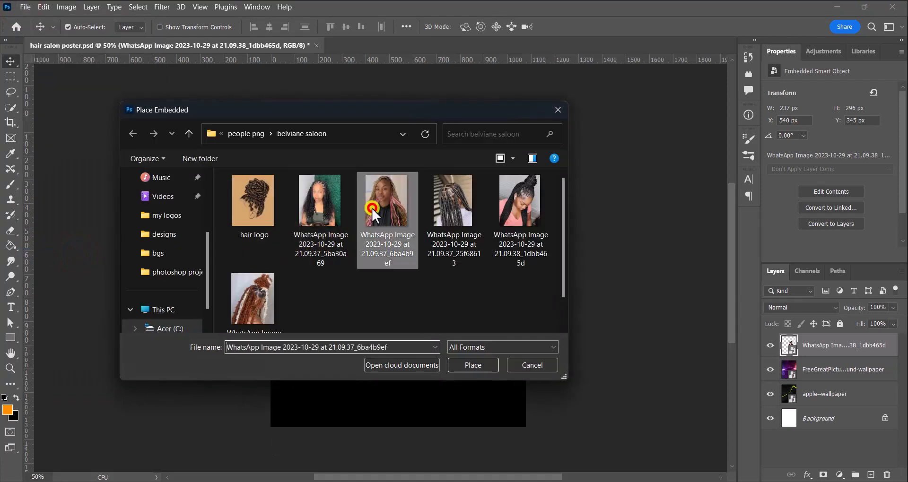
left_click(326, 199)
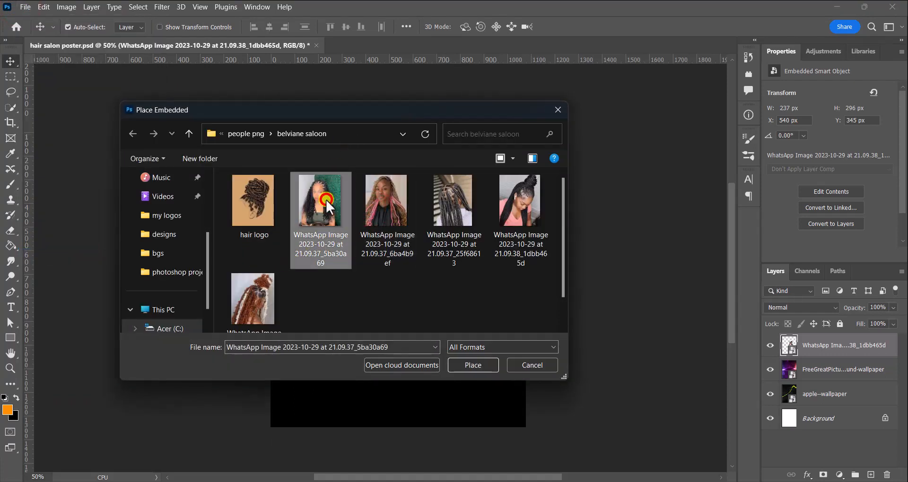
left_click(471, 364)
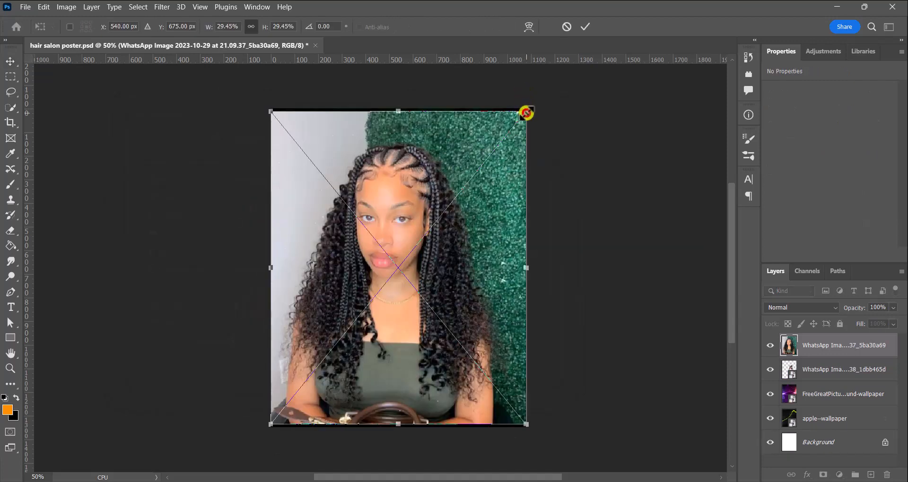
- Scale the curly-braids photo to about 6.54%, position it just right of the braided-bun photo with level top edges, and commit
left_click_drag(526, 113, 483, 231)
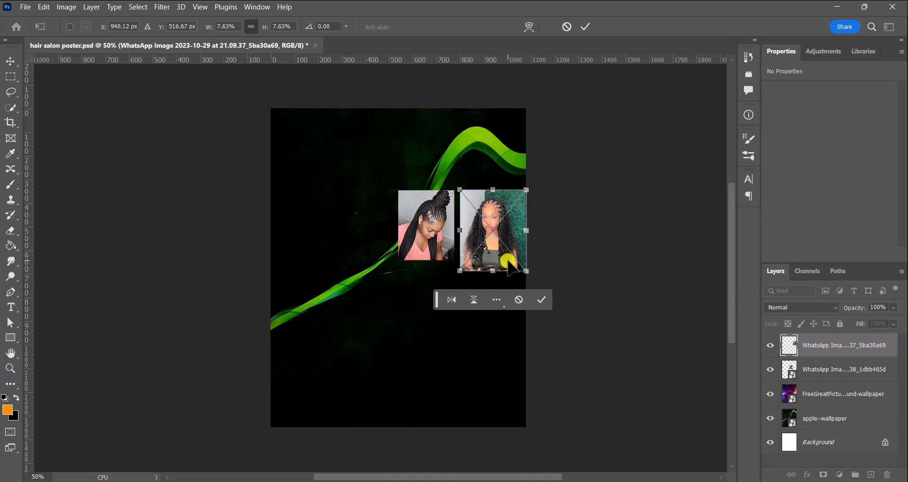
left_click_drag(525, 270, 513, 260)
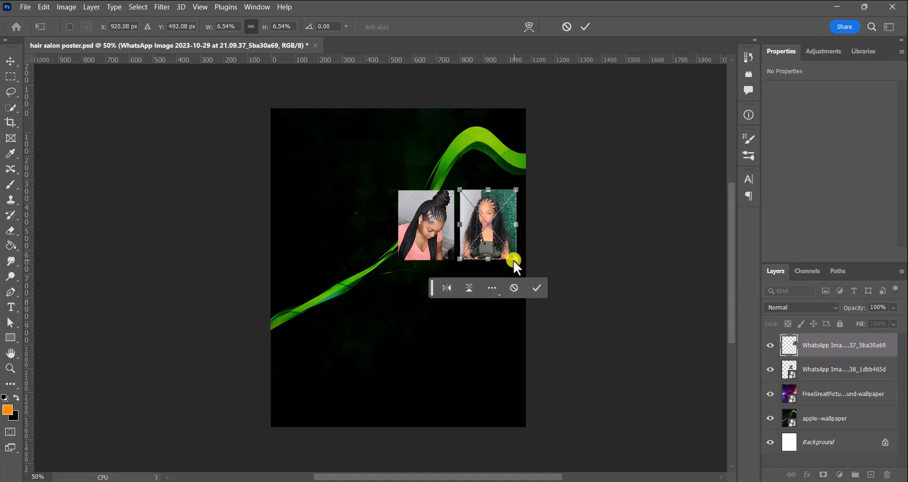
left_click(531, 289)
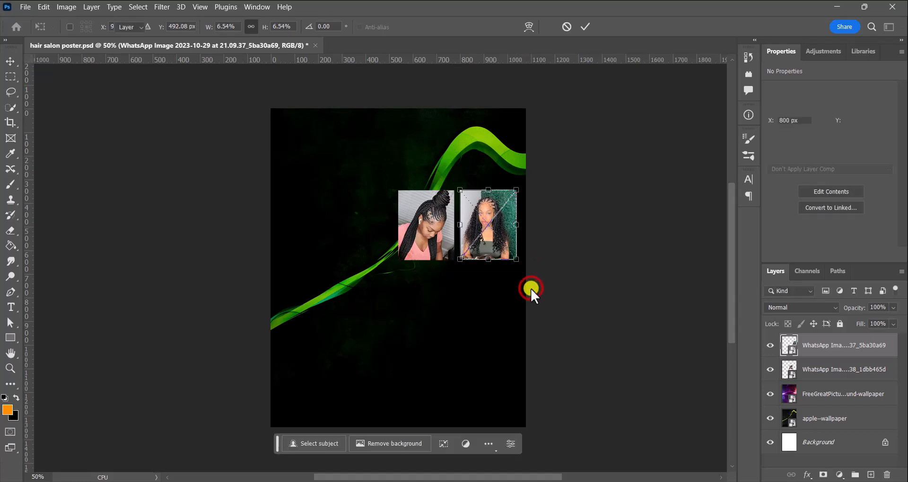
- Scale the curly-braids photo down to about 228 x 280 px, keeping its left edge in place, and commit
left_click(502, 234)
key("ctrl+t")
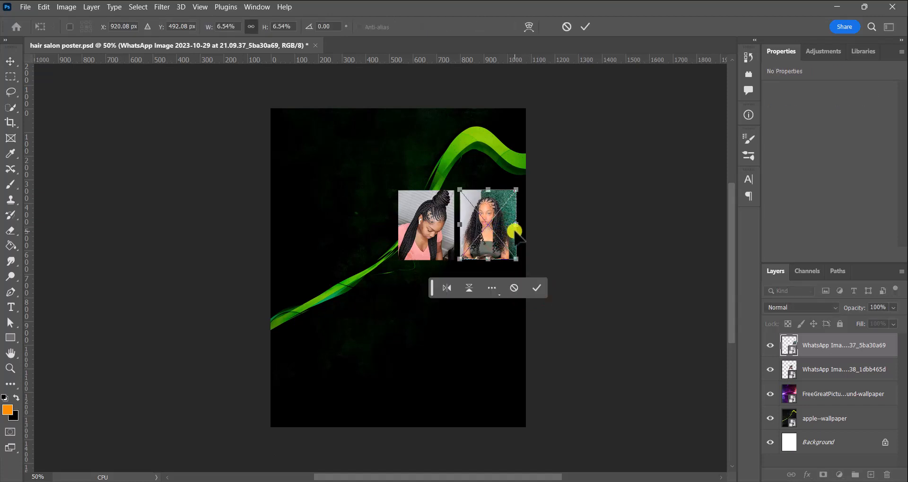
left_click_drag(517, 227, 514, 226)
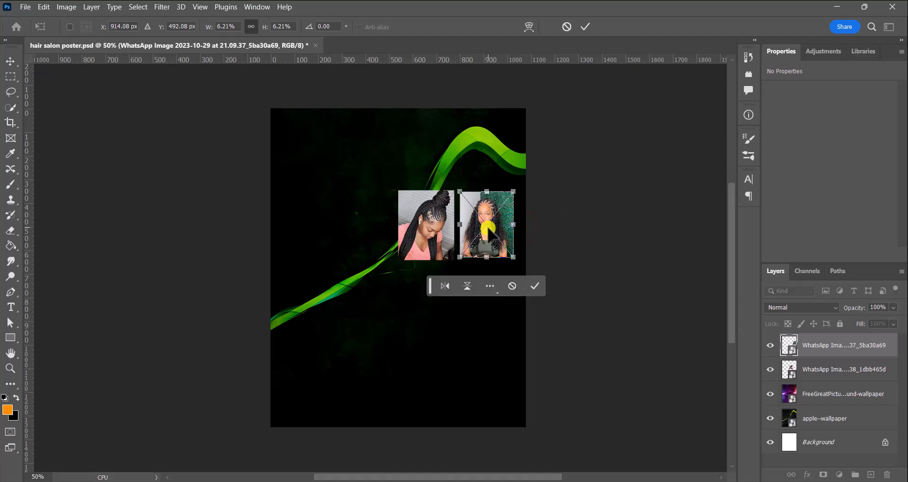
left_click(527, 282)
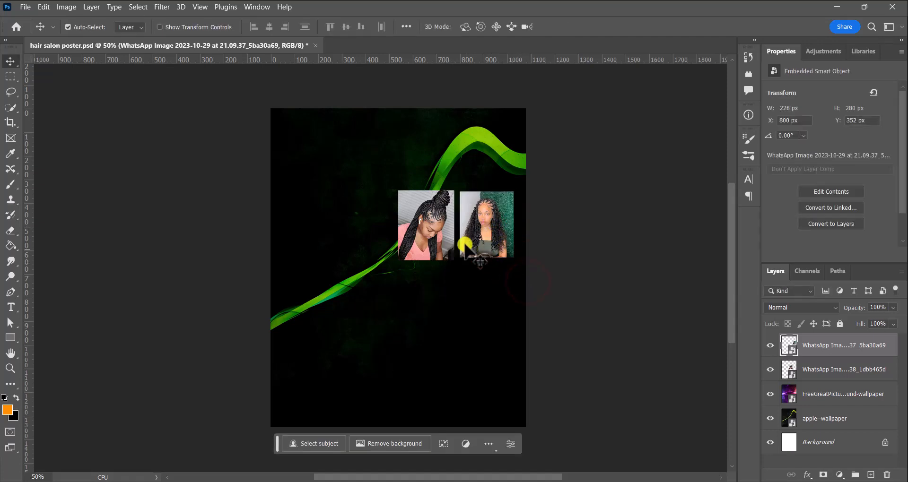
- Scale the braided-bun photo to about 235 x 293 px, keeping its left edge in place, and commit
left_click(433, 231)
key("ctrl+t")
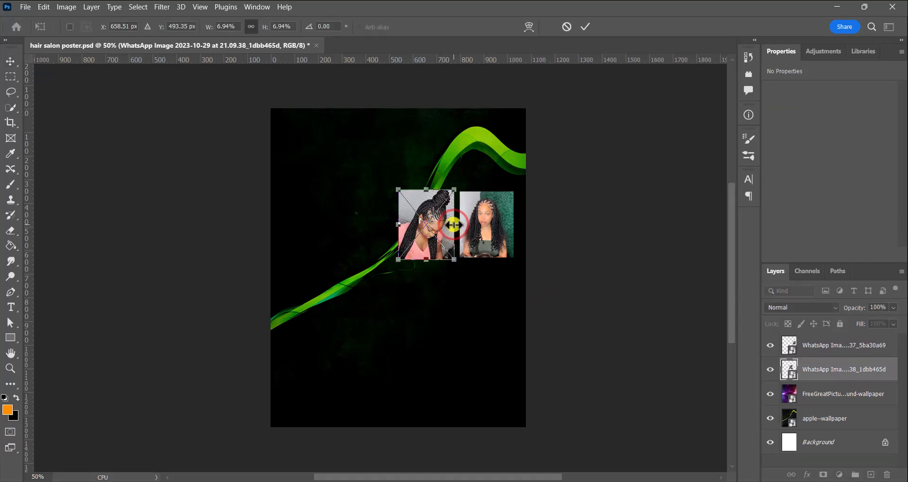
left_click_drag(453, 225, 453, 226)
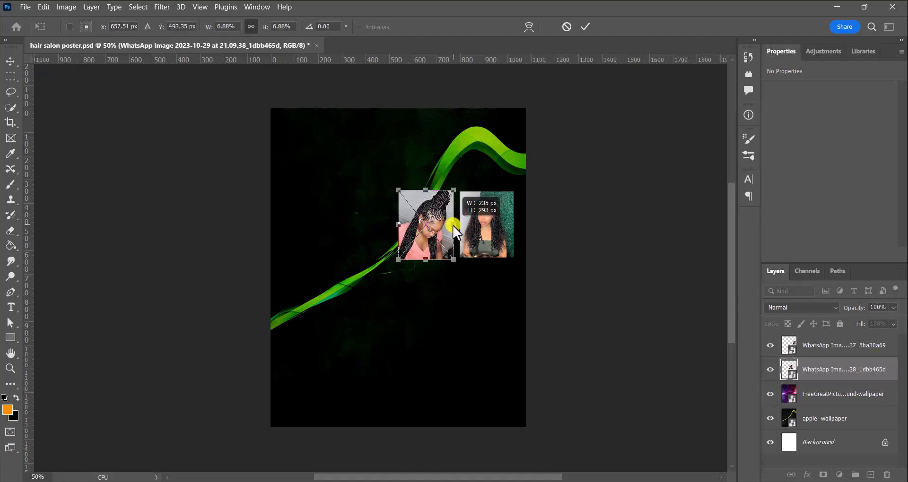
left_click_drag(452, 225, 453, 225)
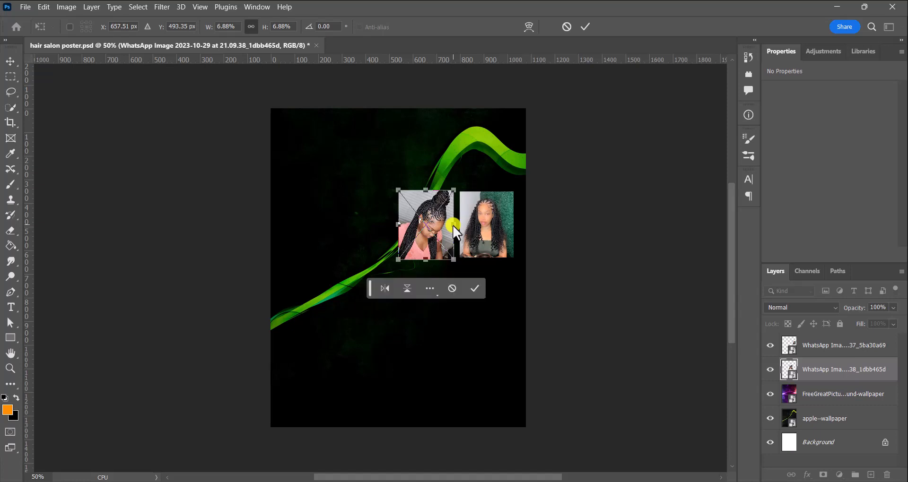
left_click(473, 285)
- Scale the curly-braids photo to about 234 x 286 px, keeping its left edge in place, and move it down to Y 351 px
left_click(488, 243)
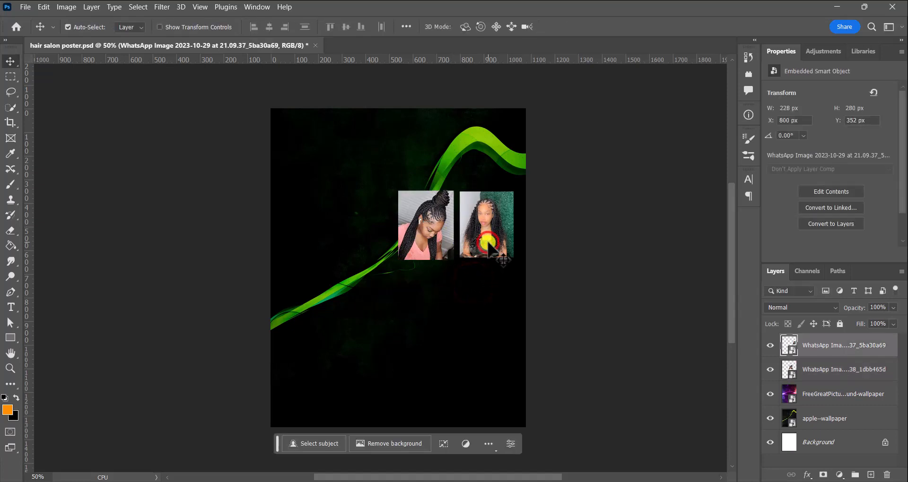
key("ctrl+t")
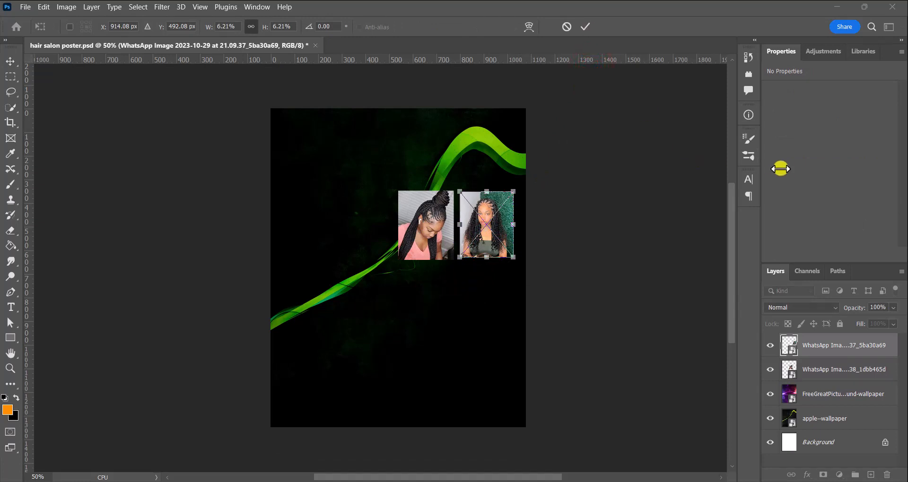
scroll(794, 168, "up", 1)
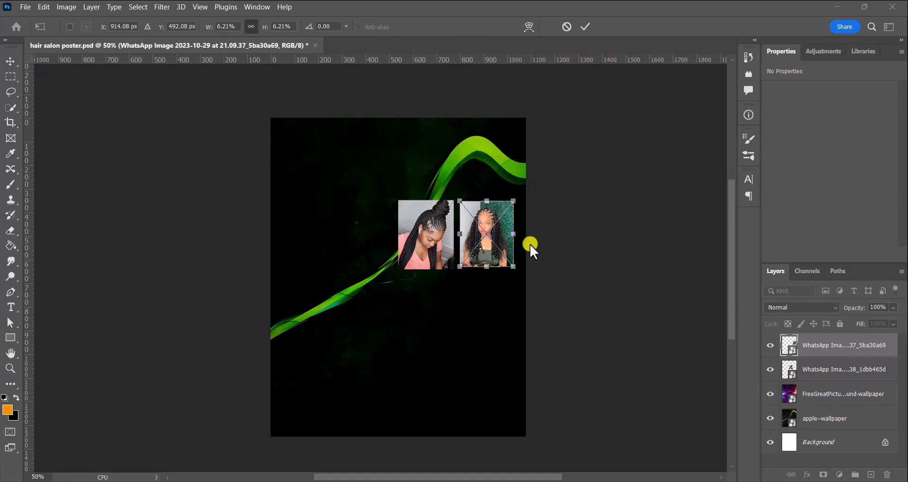
mouse_move(517, 238)
left_mouse_down()
mouse_move(506, 237)
mouse_move(516, 237)
left_mouse_up()
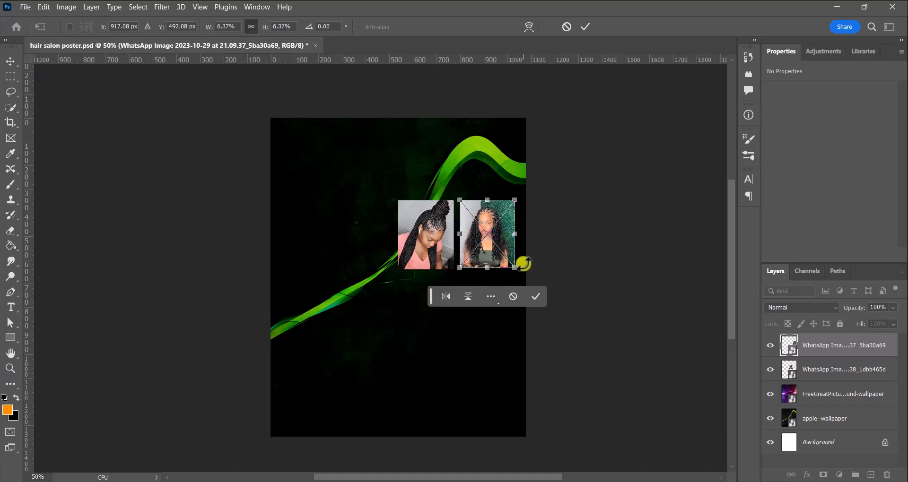
left_click(536, 292)
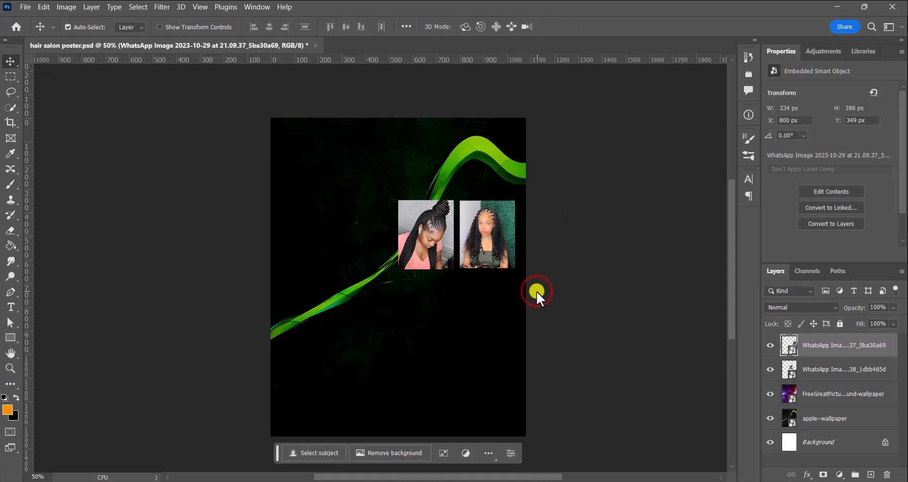
left_click(478, 314)
left_click_drag(495, 246, 495, 247)
- Place WhatsApp Image 2023-10-29 at 21.09.37_25f68613 from the belviane saloon folder as an embedded image directly above the FreeGreatPicture wallpaper layer
left_click(473, 303)
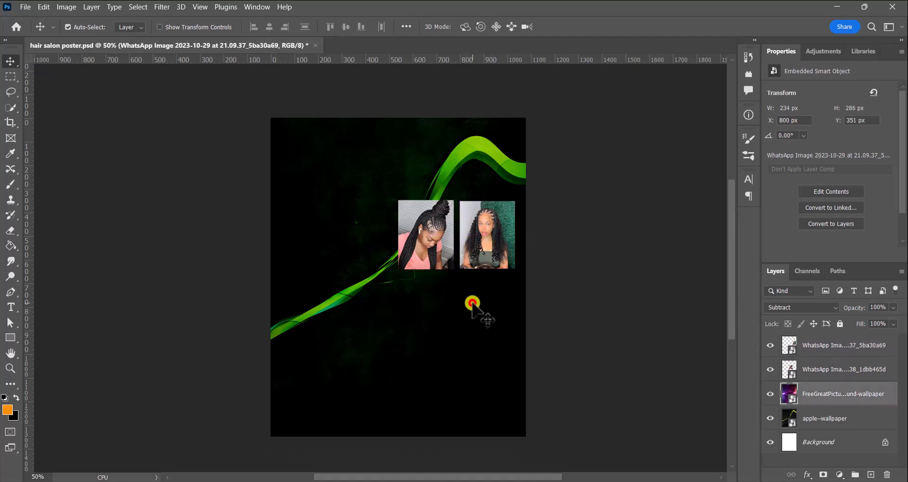
left_click(22, 8)
left_click(94, 254)
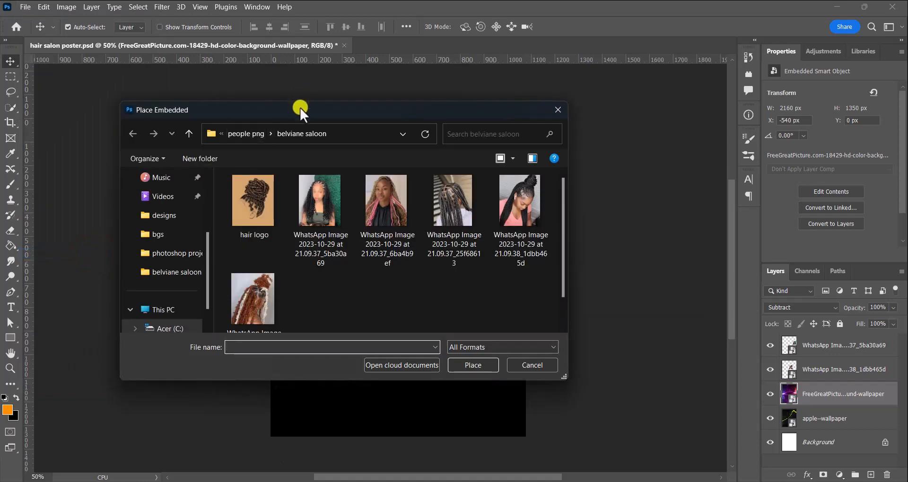
left_click_drag(299, 114, 279, 248)
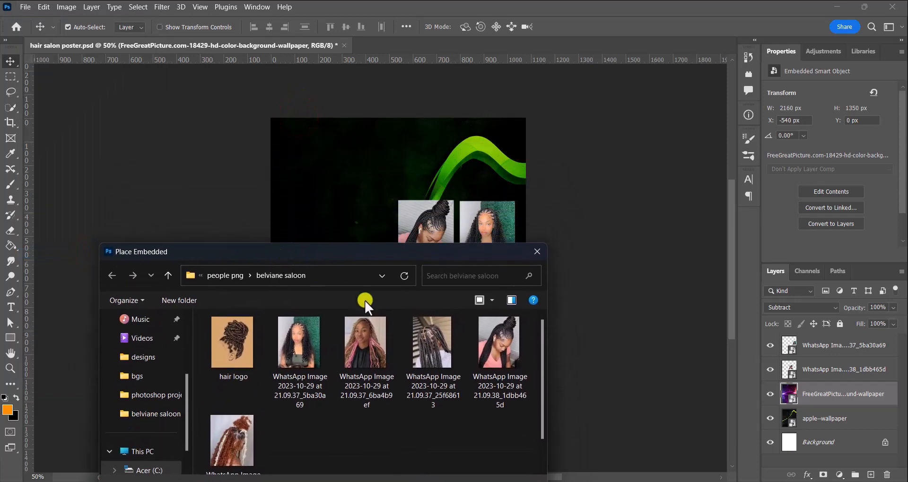
left_click(444, 347)
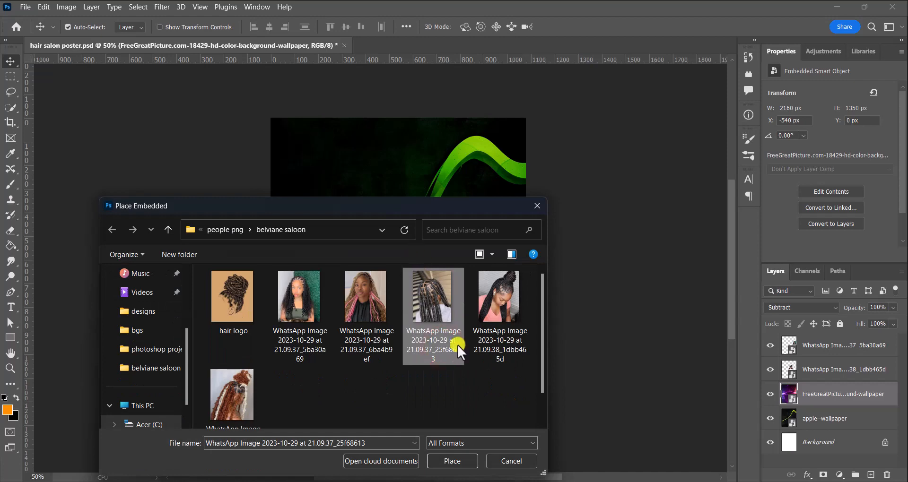
left_click(453, 461)
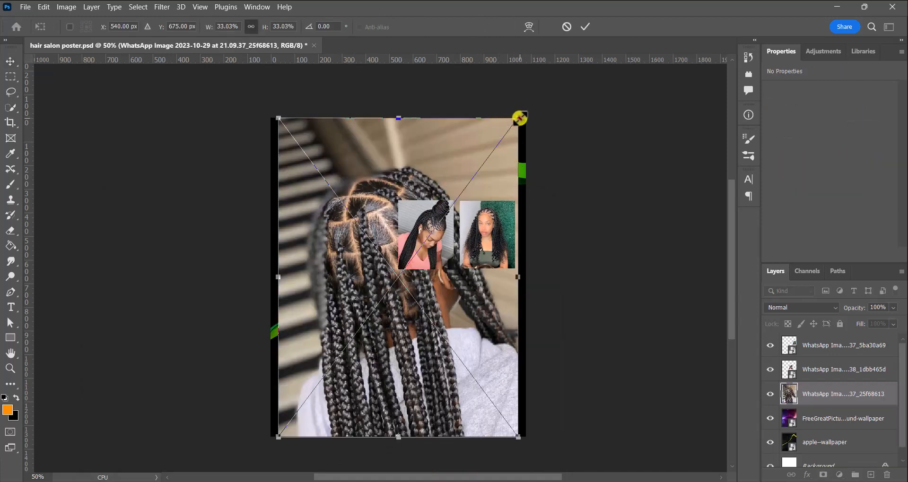
- Scale the long black box-braids photo to about 235 x 313 px, position it below the braided-bun photo with left edges aligned, and commit
left_click_drag(518, 119, 434, 320)
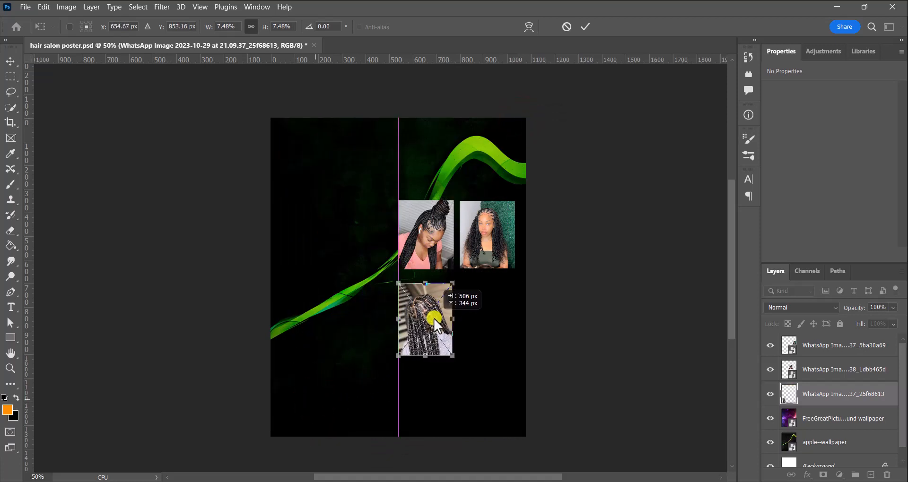
left_click_drag(433, 318, 452, 318)
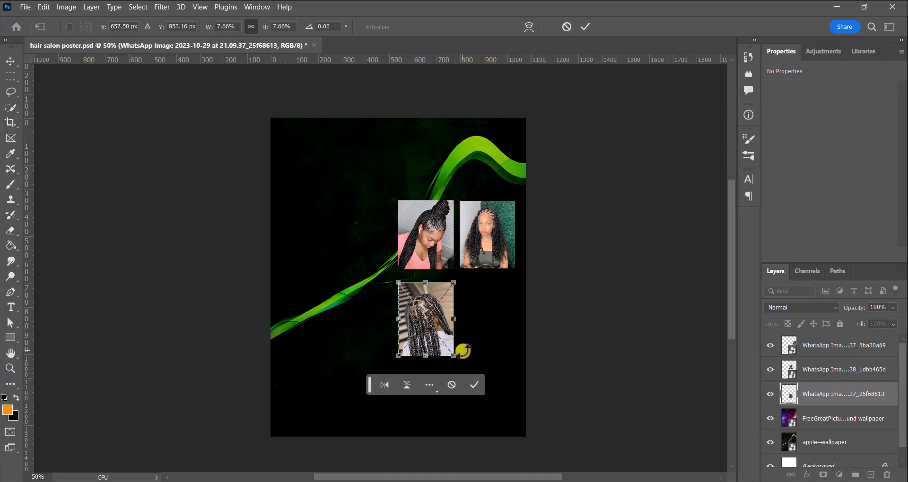
left_click(474, 385)
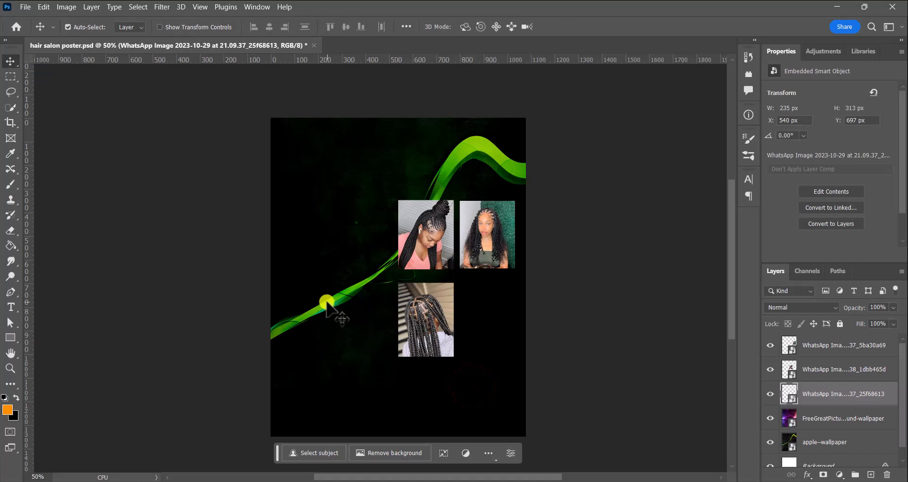
- Place WhatsApp Image 2023-10-29 at 21.09.38_69daea40 from the belviane saloon folder as an embedded image
left_click(25, 6)
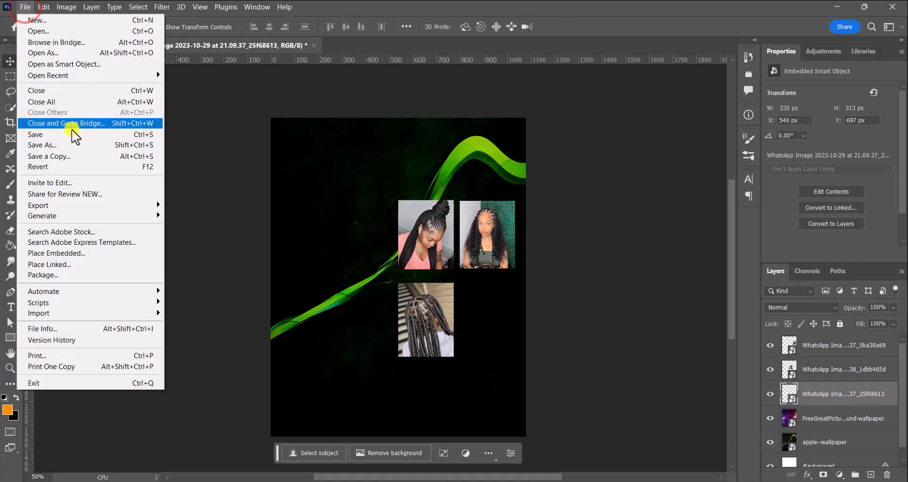
left_click(93, 254)
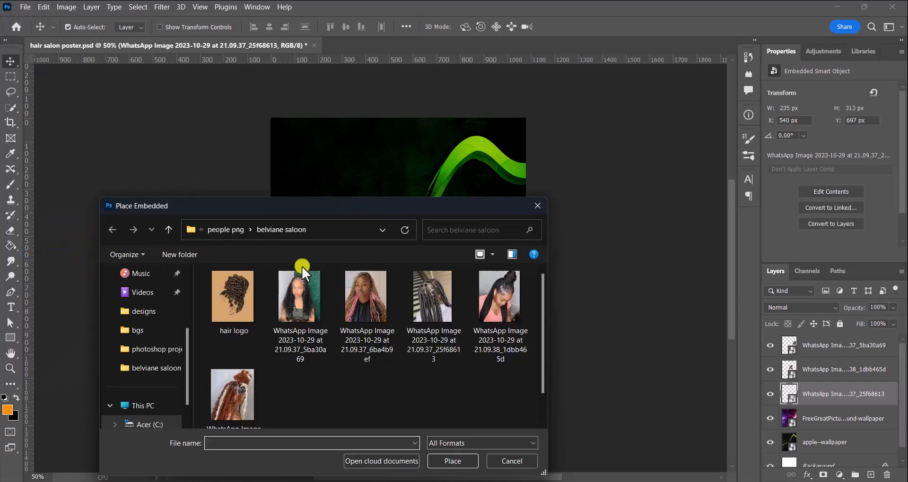
left_click_drag(353, 205, 345, 149)
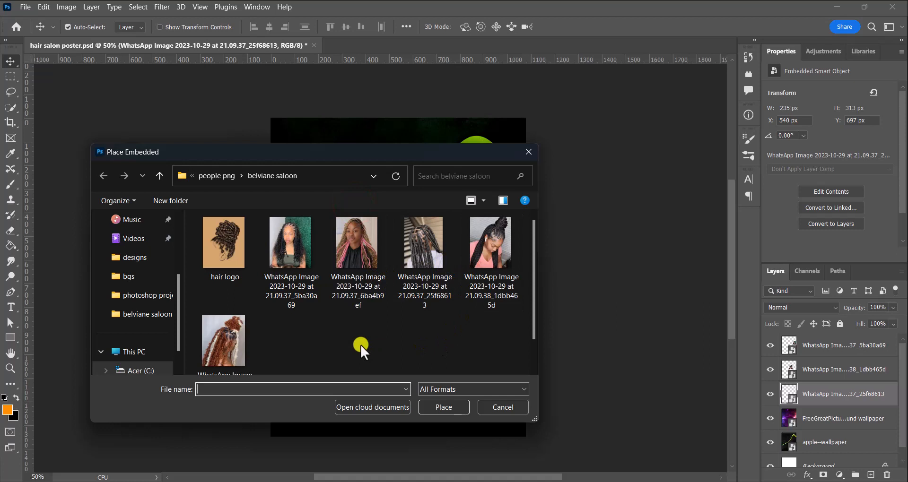
left_click(244, 337)
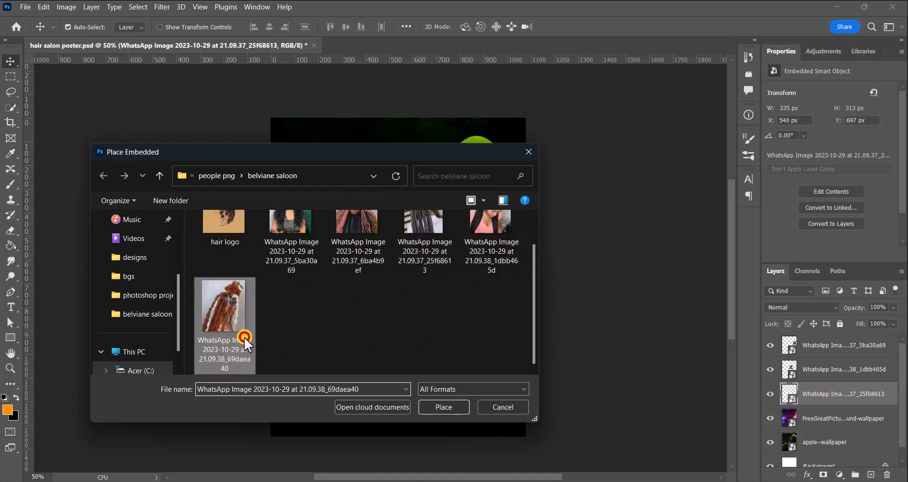
left_click(441, 407)
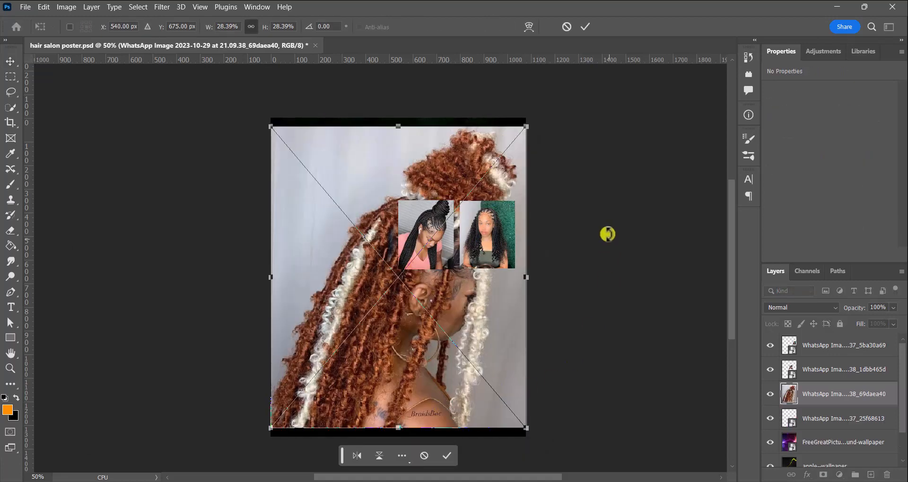
- Resize the copper-locs photo to about 234 x 313 px below the curly-braids photo, level with the box-braids photo, and commit
mouse_move(526, 127)
left_mouse_down()
mouse_move(407, 319)
mouse_move(361, 347)
mouse_move(349, 336)
mouse_move(335, 341)
mouse_move(324, 361)
mouse_move(339, 348)
mouse_move(321, 366)
left_mouse_up()
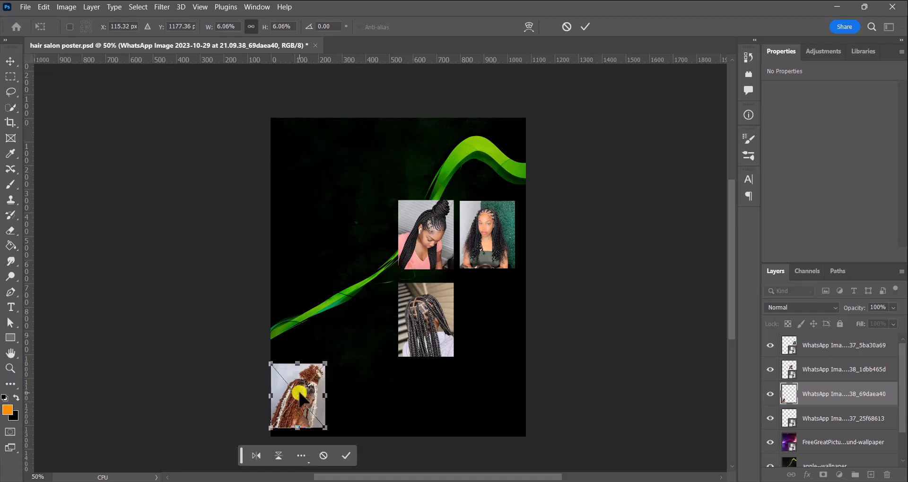
left_click_drag(298, 395, 490, 313)
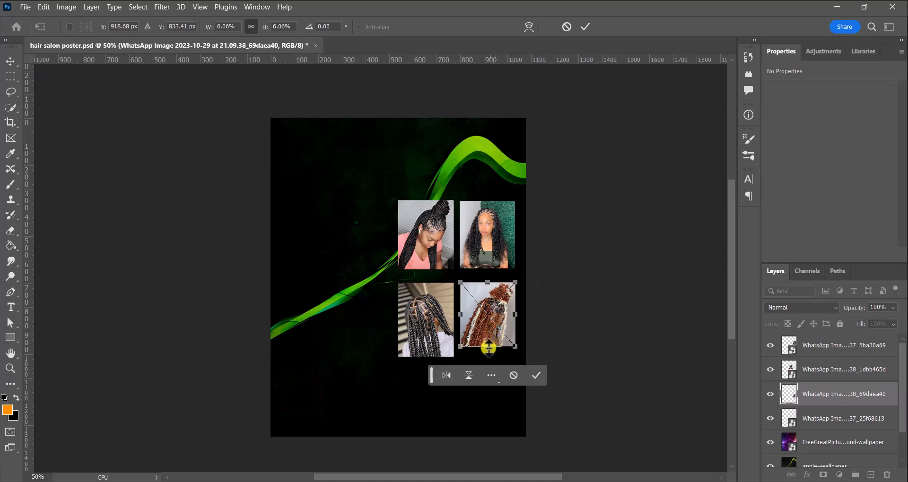
left_click_drag(488, 349, 486, 356)
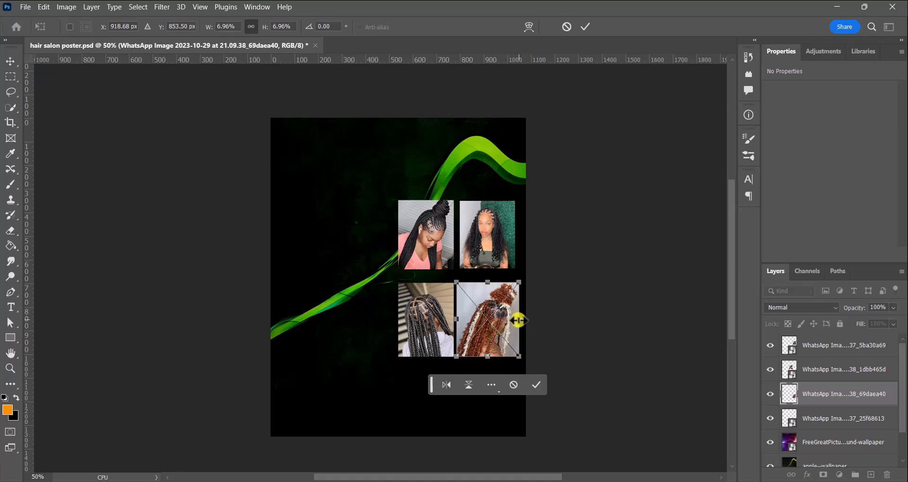
left_click_drag(518, 320, 516, 319)
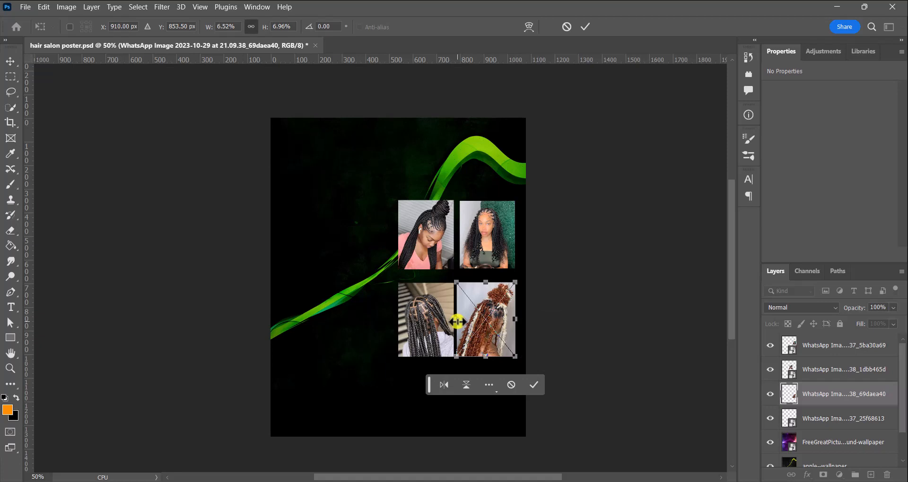
left_click_drag(457, 322, 460, 322)
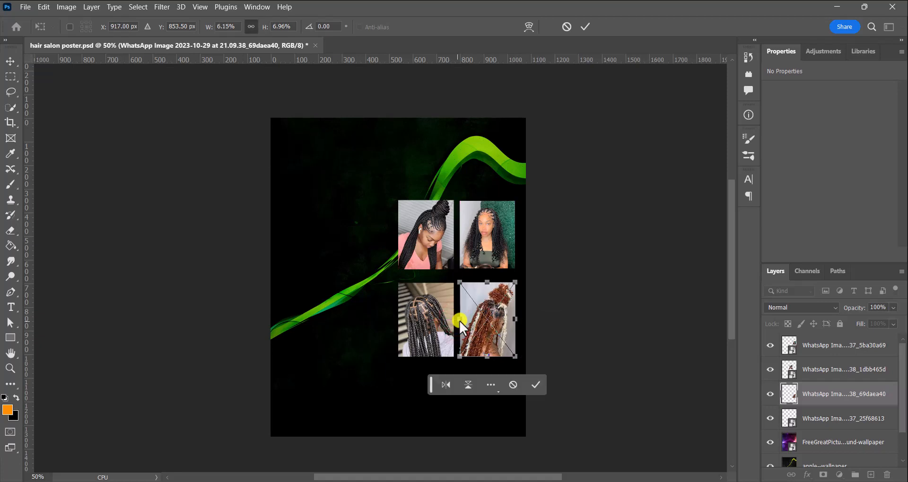
left_click(526, 378)
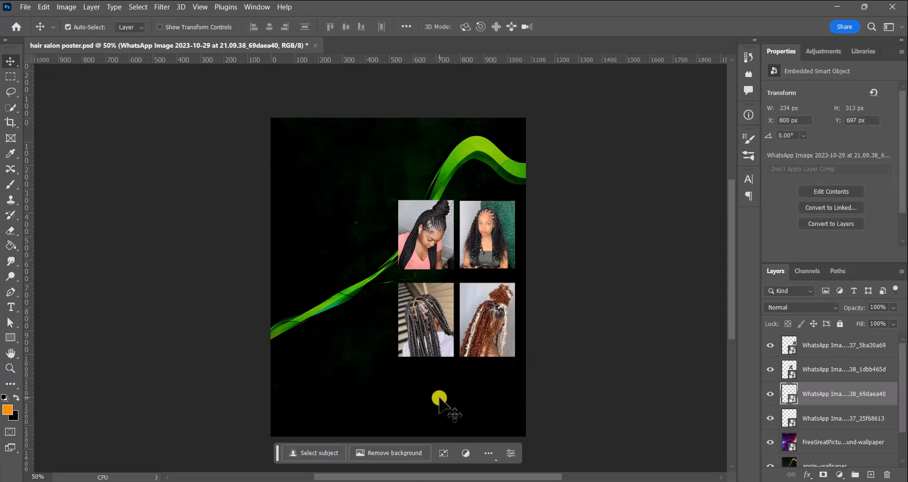
- Group the four hairstyle photo layers and rename the group hairstyles
left_click(429, 246)
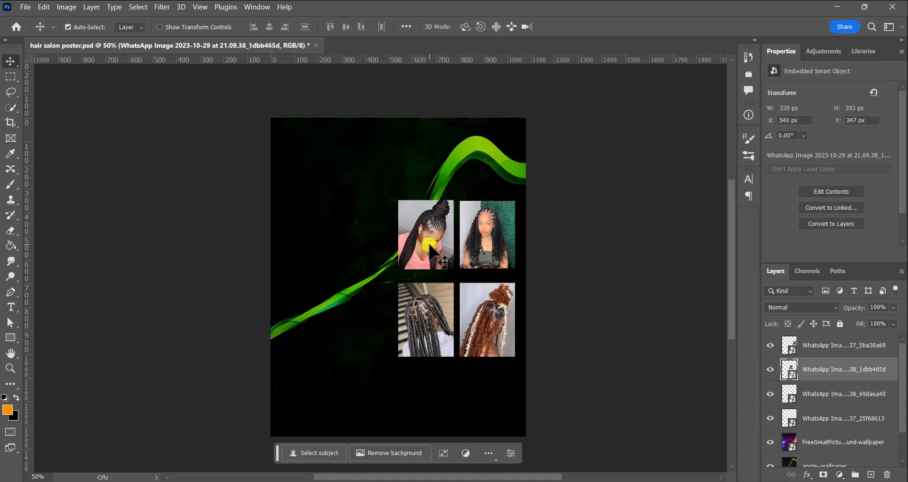
left_click(810, 35)
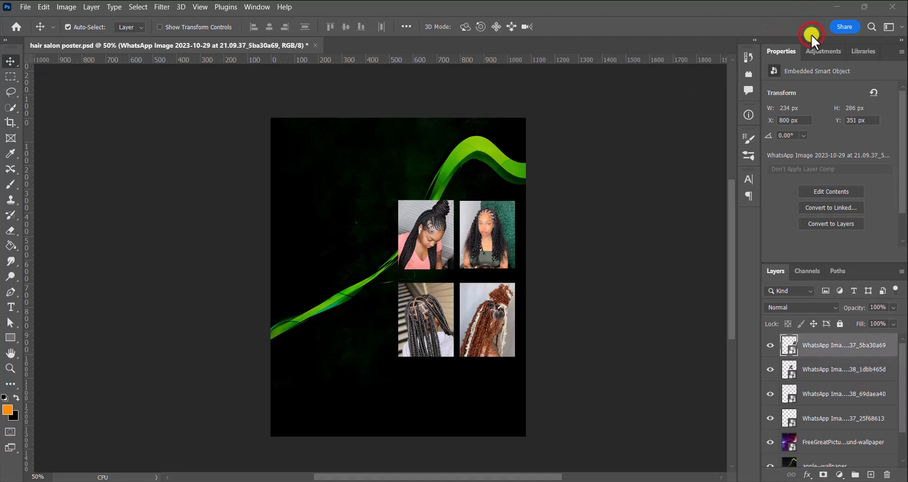
left_click(356, 197)
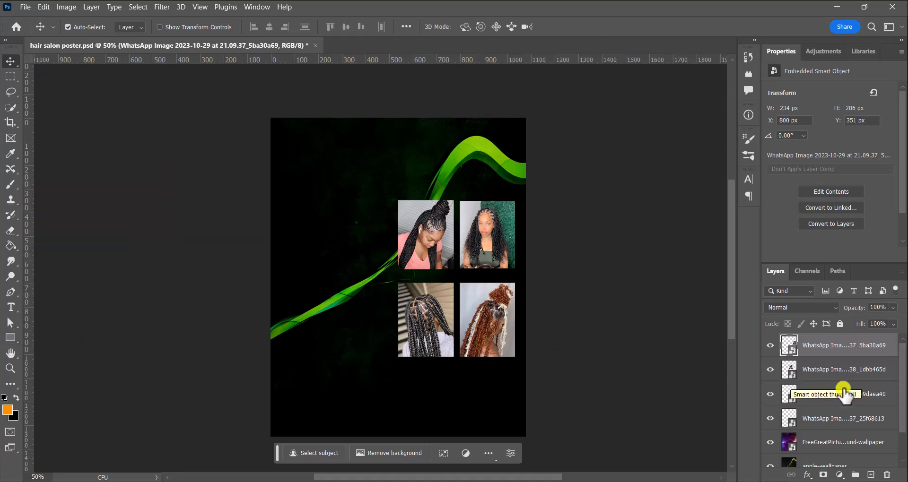
left_click(840, 427, "shift")
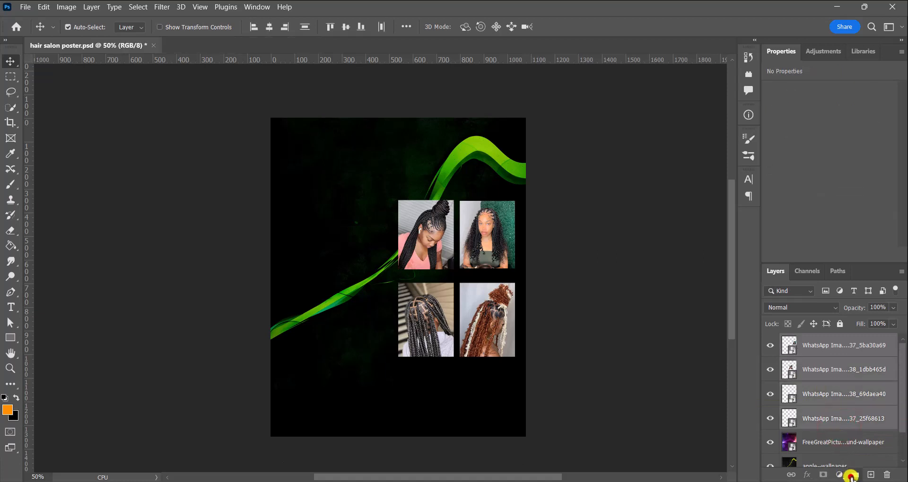
left_click(852, 475)
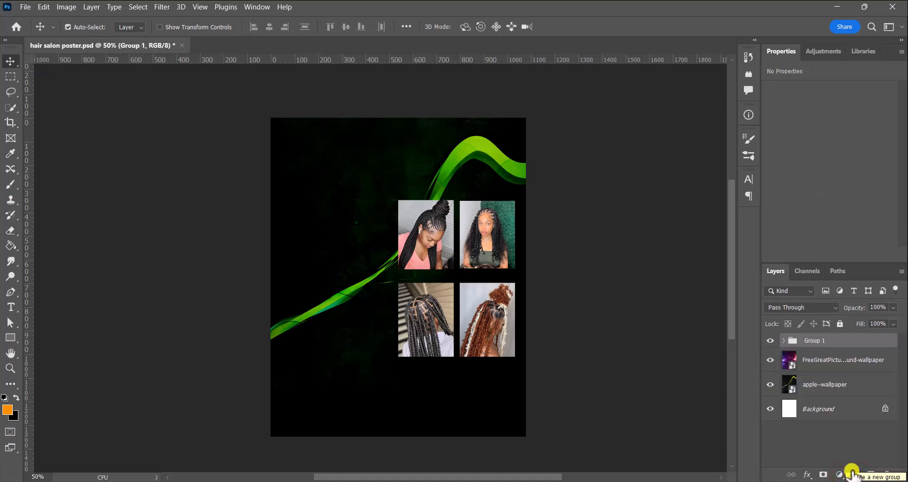
double_click(818, 340)
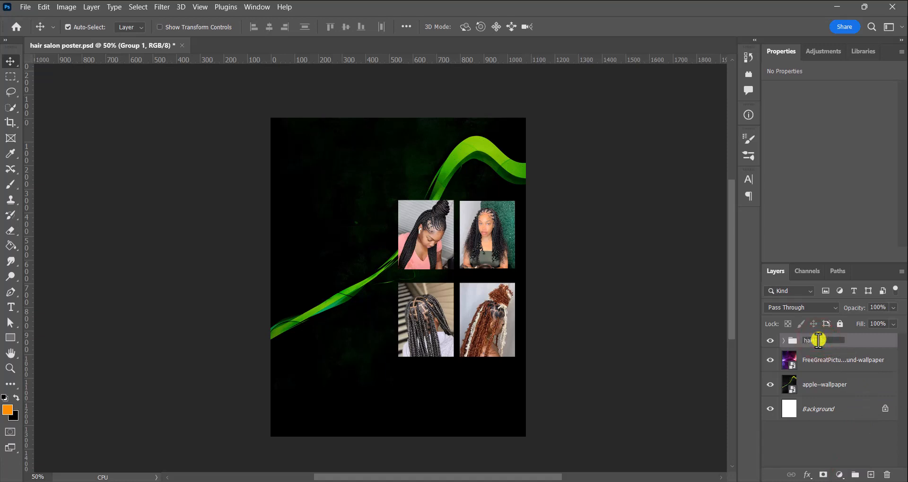
key("Return")
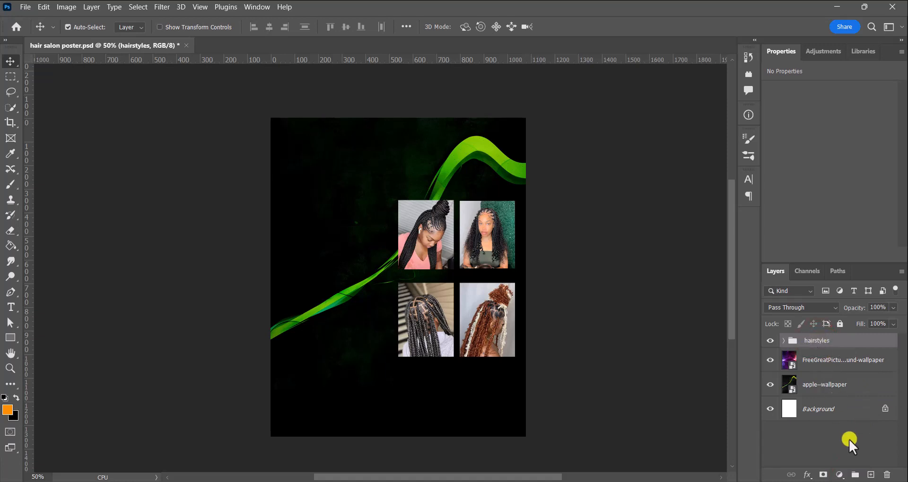
- Create a new empty group above the hairstyles group, name it curved rectangles, and collapse it
left_click(856, 474)
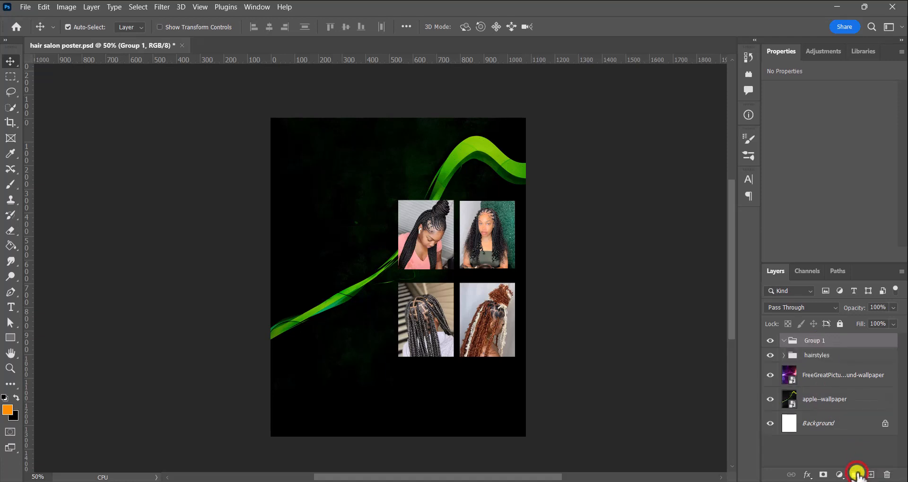
double_click(818, 343)
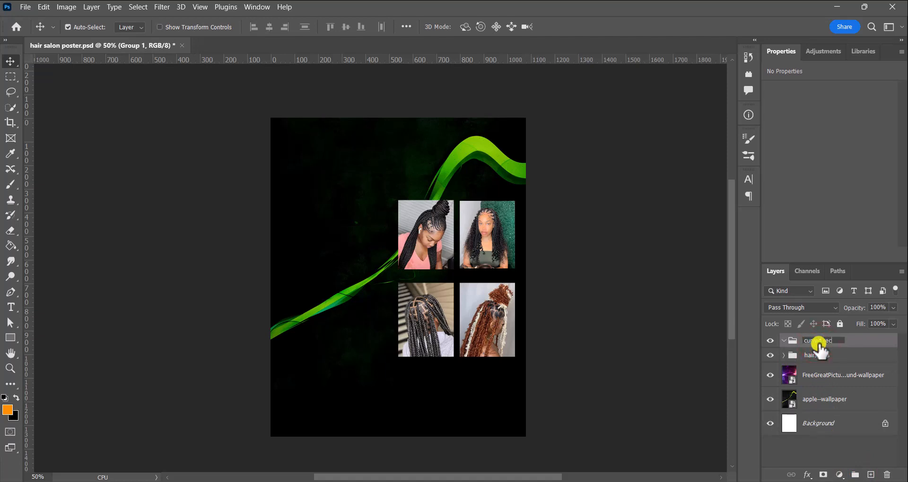
type("curved rectangles")
key("Return")
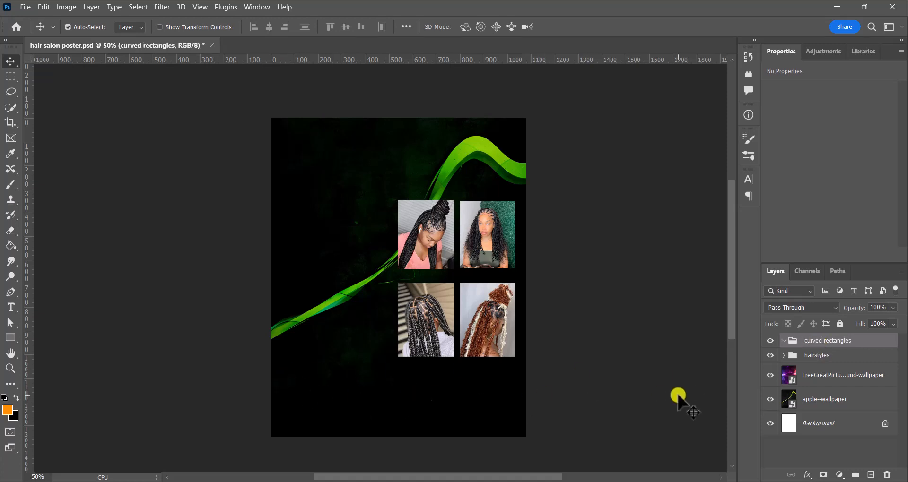
left_click(784, 341)
- Draw an orange rectangle about 245 x 286 px in the empty area beside the upper hairstyle photos
left_click(10, 339)
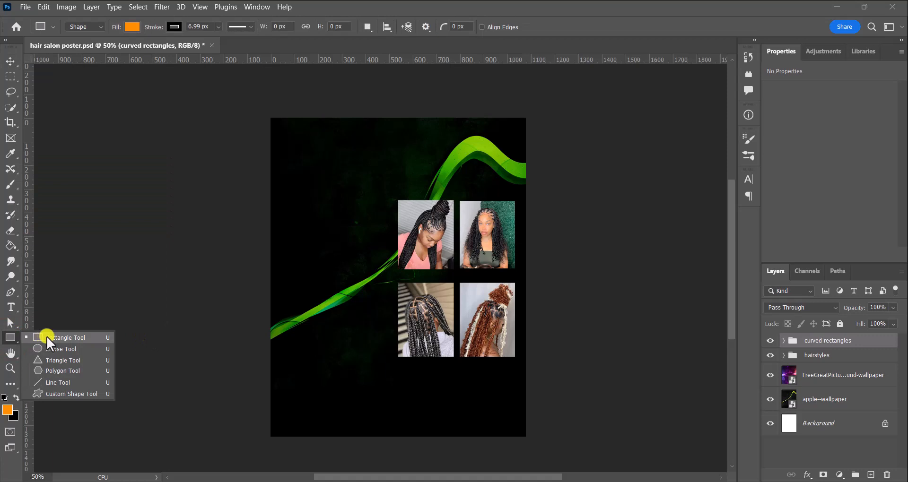
left_click(47, 336)
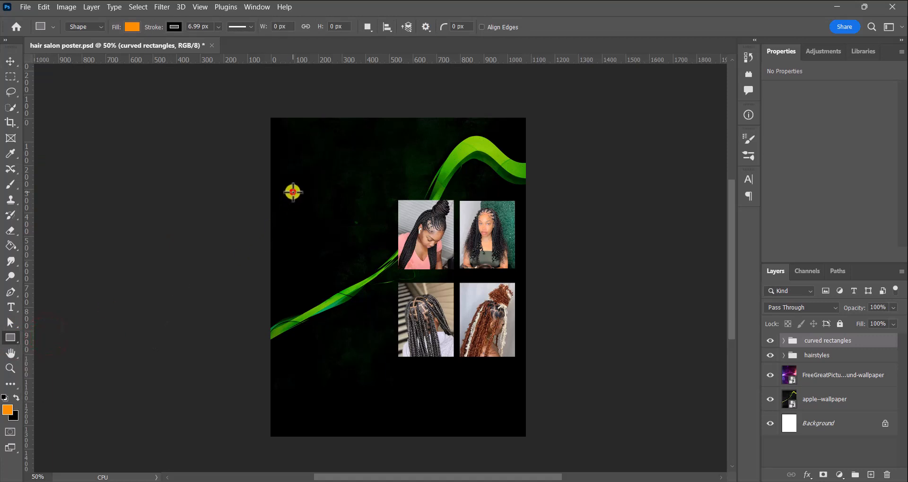
left_click_drag(293, 192, 351, 260)
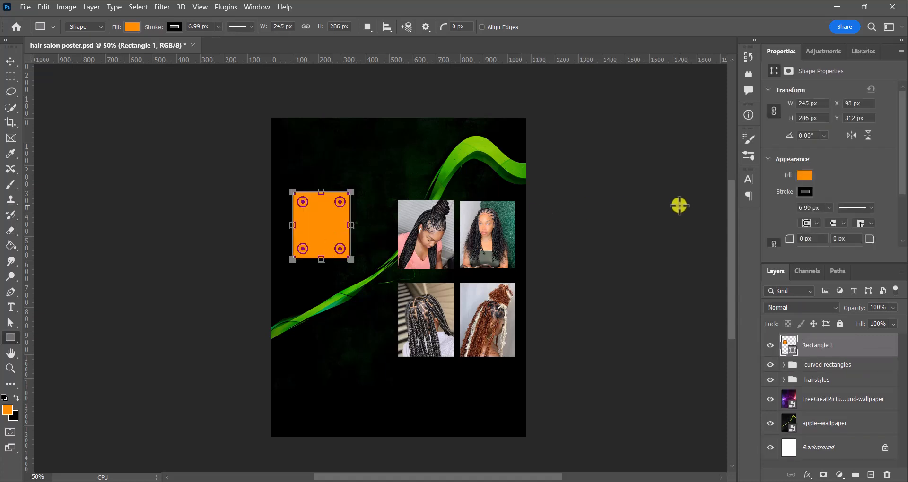
- Set the orange rectangle's stroke to no color
left_click(804, 192)
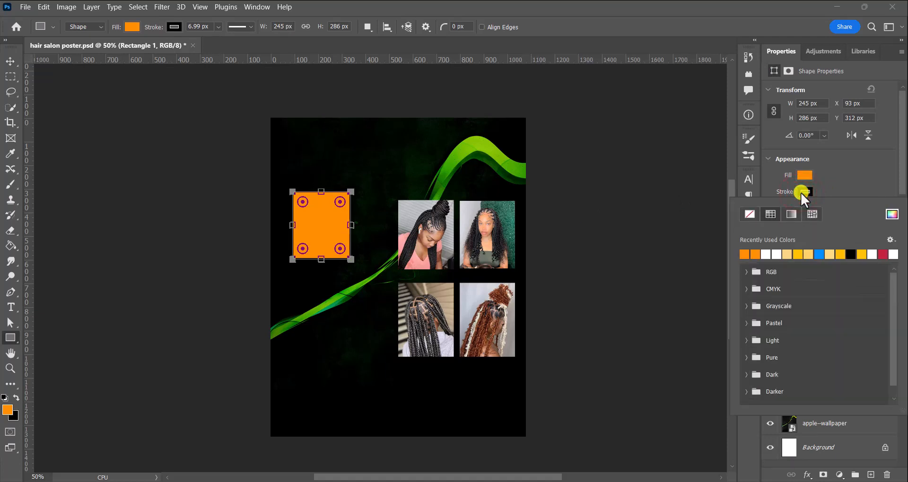
left_click(839, 182)
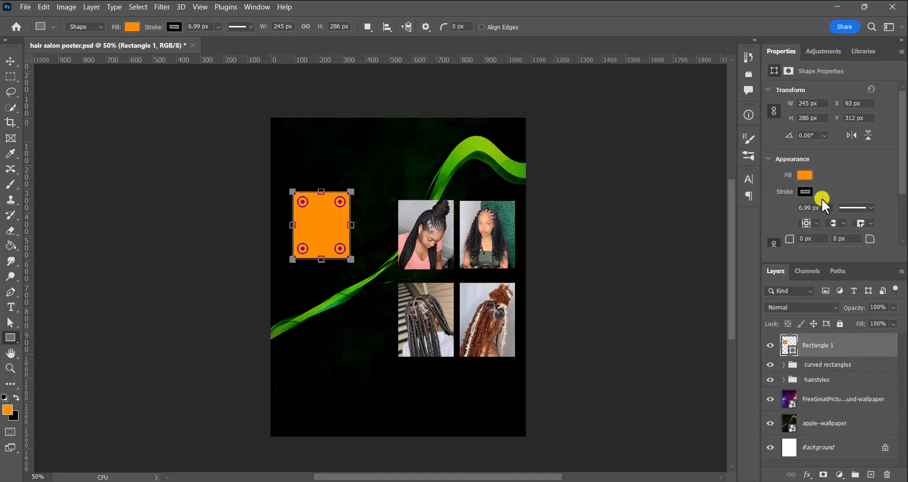
left_click(822, 38)
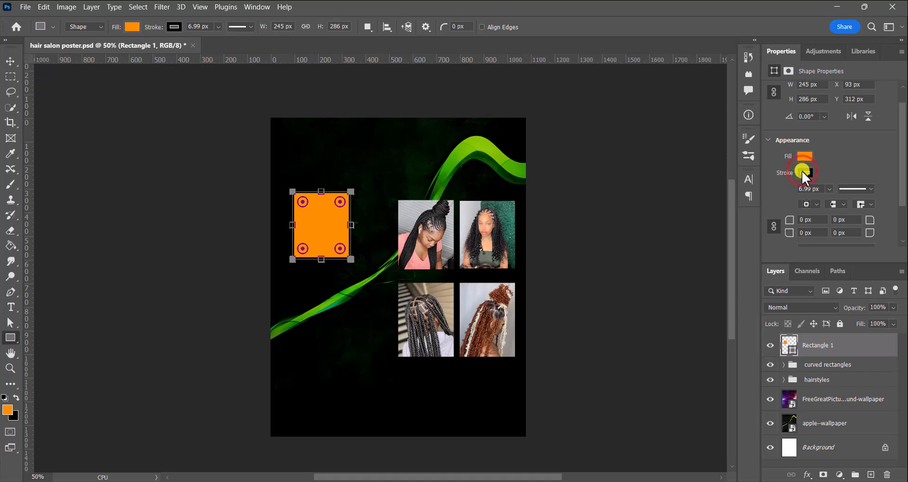
left_click(804, 172)
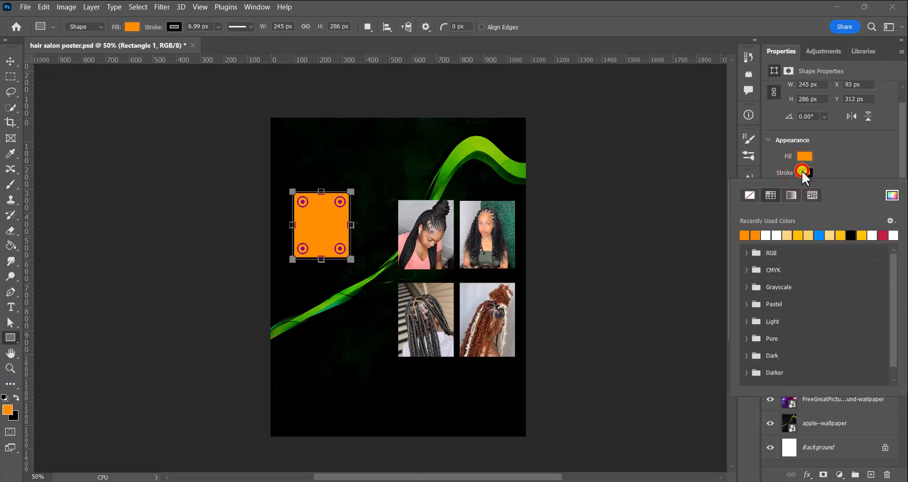
left_click(750, 193)
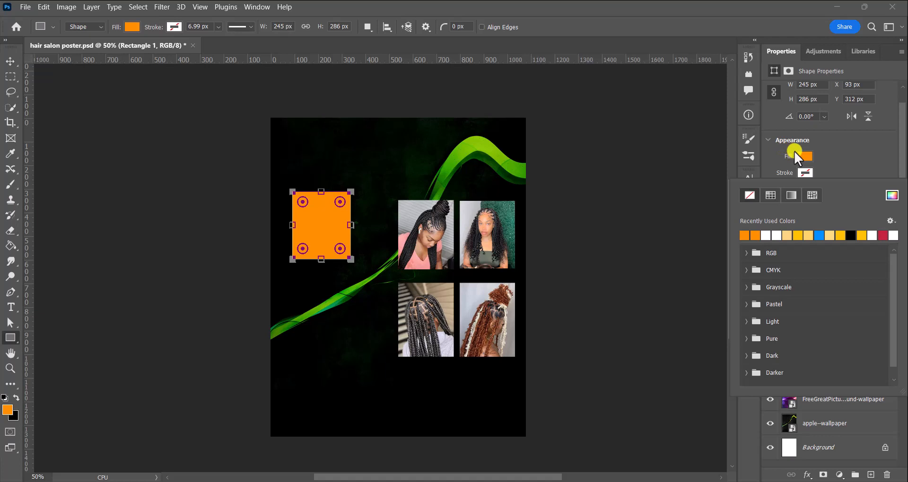
left_click(837, 151)
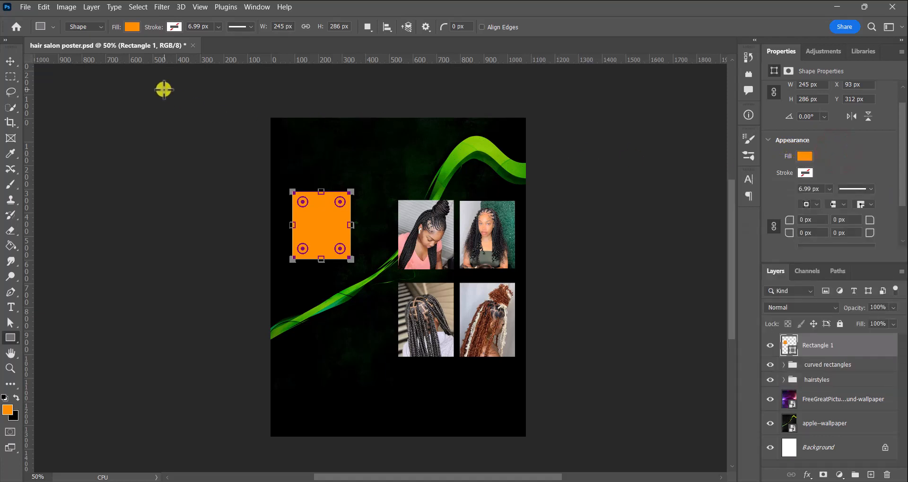
- Move the orange rectangle to about X 165, Y 354 px, level with the upper row of hairstyle photos
left_click(10, 58)
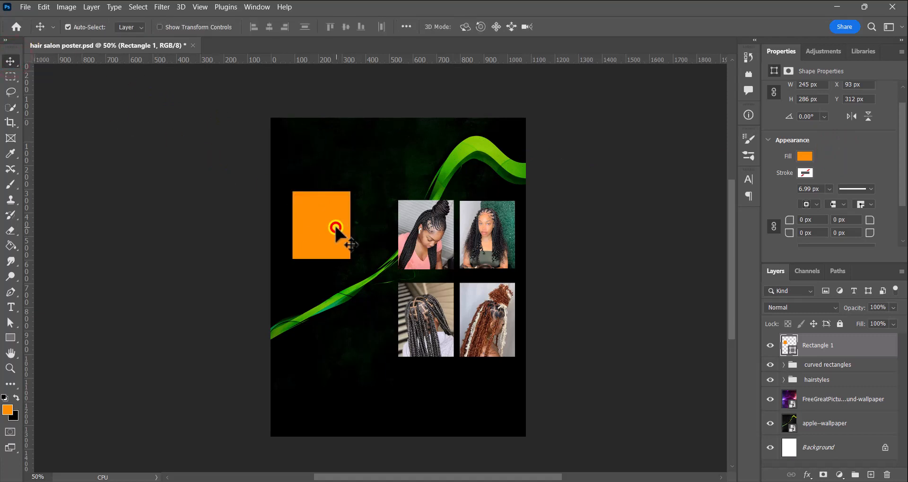
left_click_drag(336, 228, 353, 238)
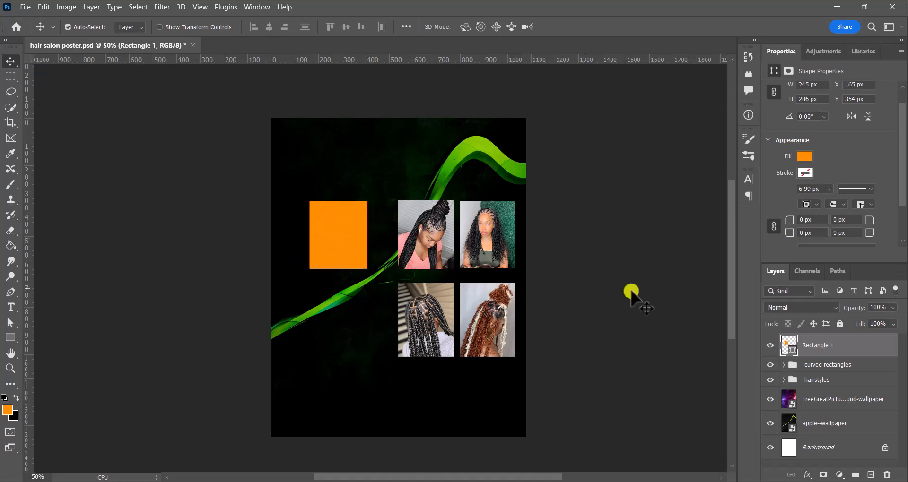
scroll(833, 395, "up", 3)
scroll(833, 400, "down", 3)
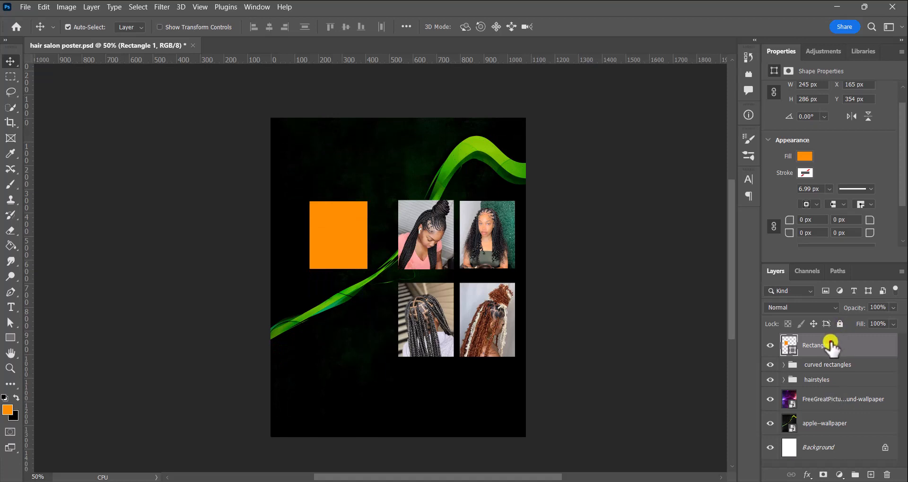
- Move the Rectangle 1 layer into the curved rectangles group, expand the group and select the rectangle
left_click_drag(835, 344, 830, 367)
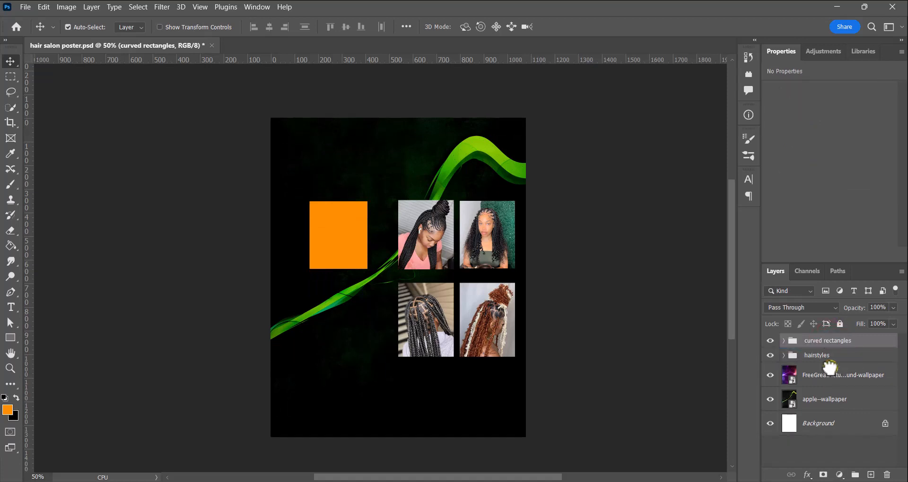
left_click(783, 340)
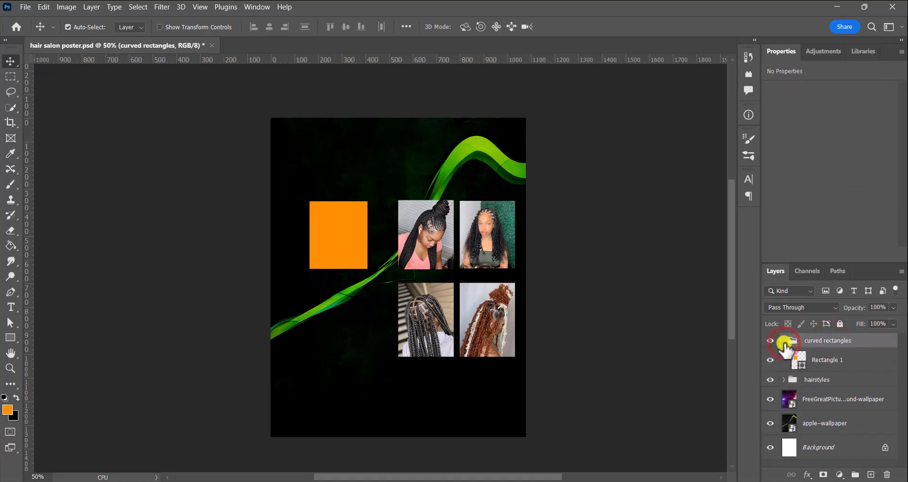
left_click(812, 361)
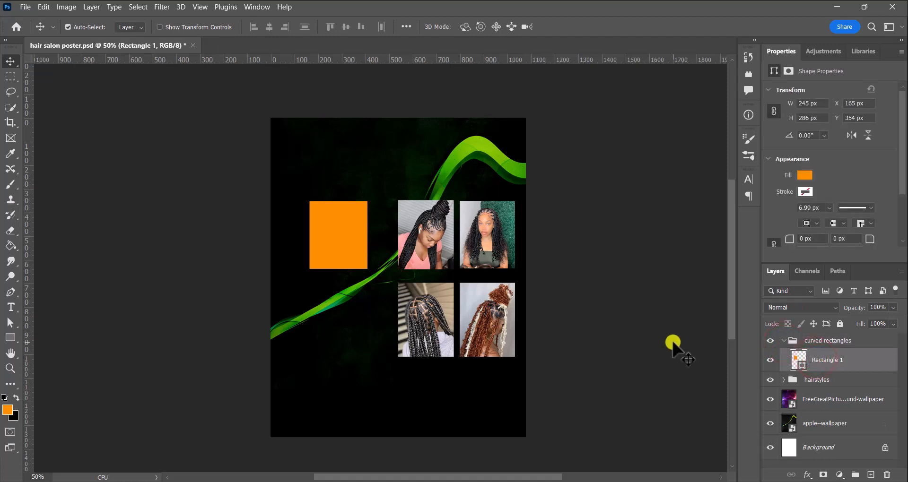
- Shift the braided-bun photo toward the orange rectangle, to about X 488, Y 347 px
left_click(434, 243)
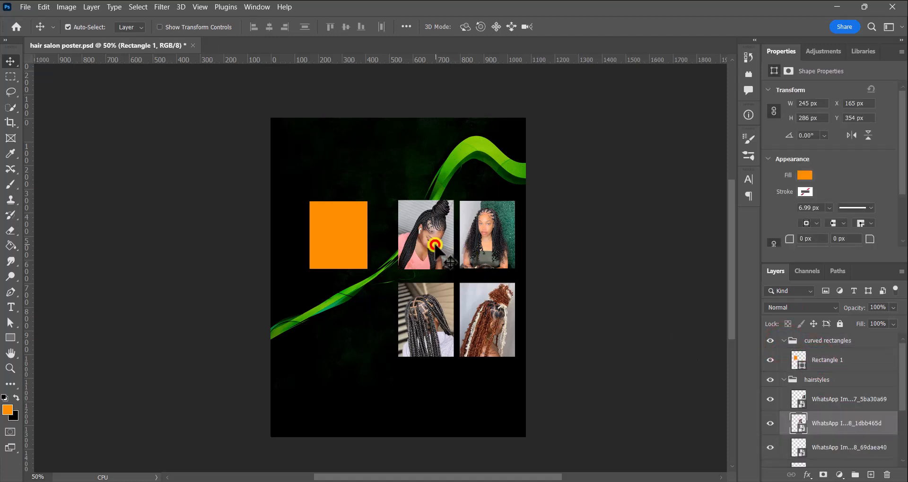
mouse_move(430, 238)
left_mouse_down()
mouse_move(371, 237)
mouse_move(417, 242)
left_mouse_up()
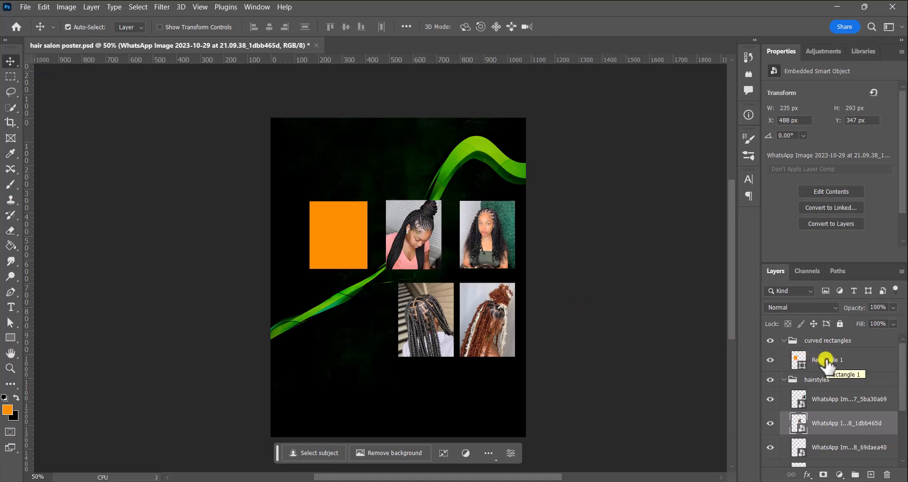
- Move the Rectangle 1 layer directly below the braided-bun photo in the hairstyles group, and delete the empty curved rectangles group
left_click_drag(825, 362, 829, 431)
left_click(830, 428)
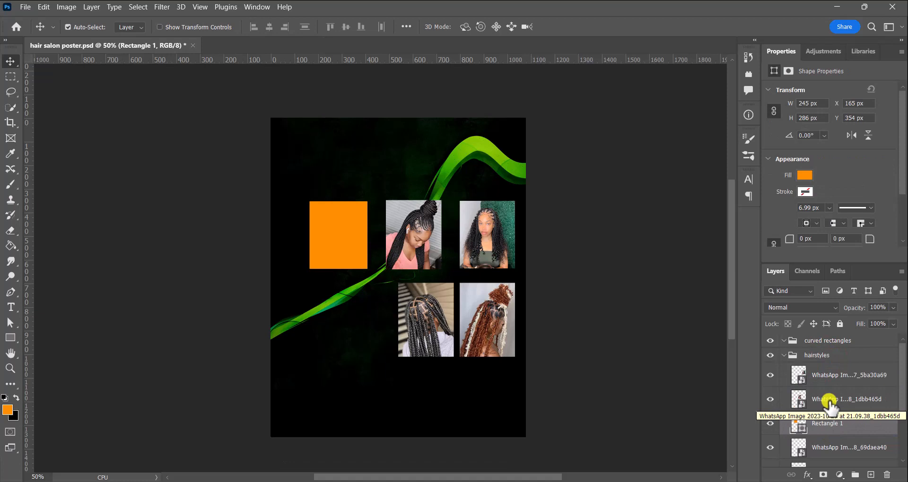
left_click(827, 340)
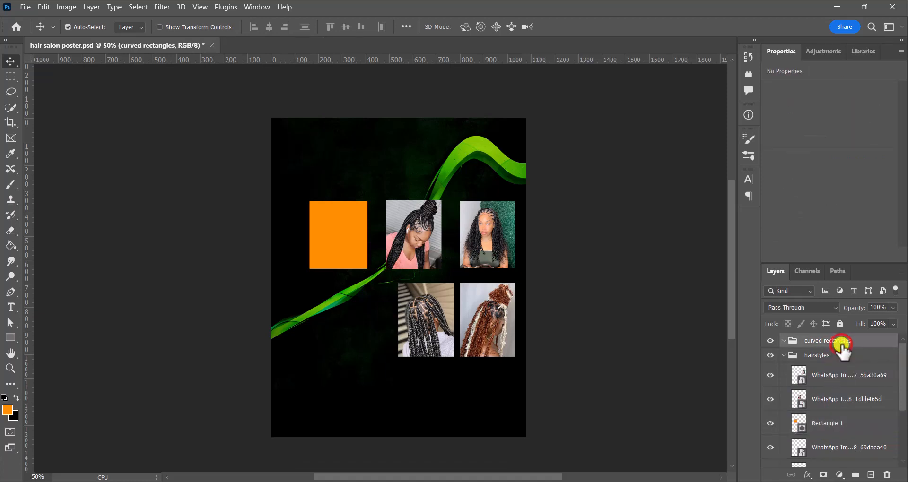
left_click(889, 475)
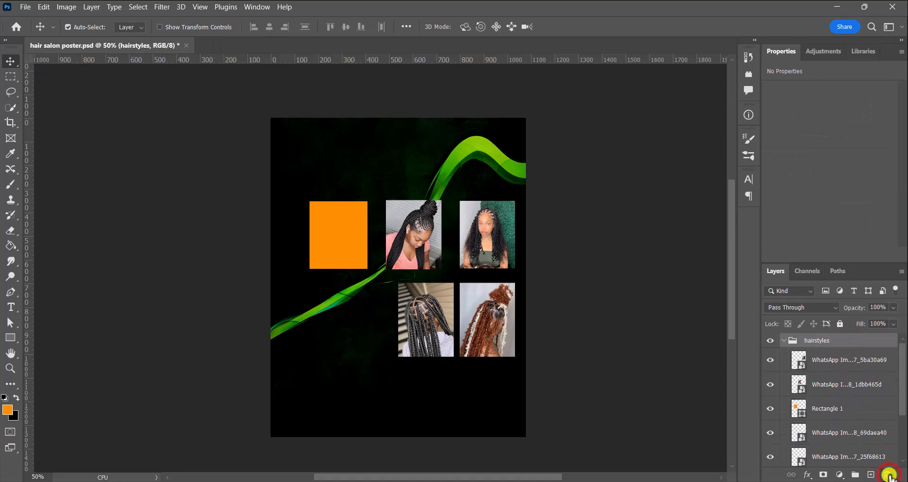
- Clip the braided-bun photo to Rectangle 1 and move the rectangle behind the photo, to about X 483, Y 354 px
left_click(836, 410)
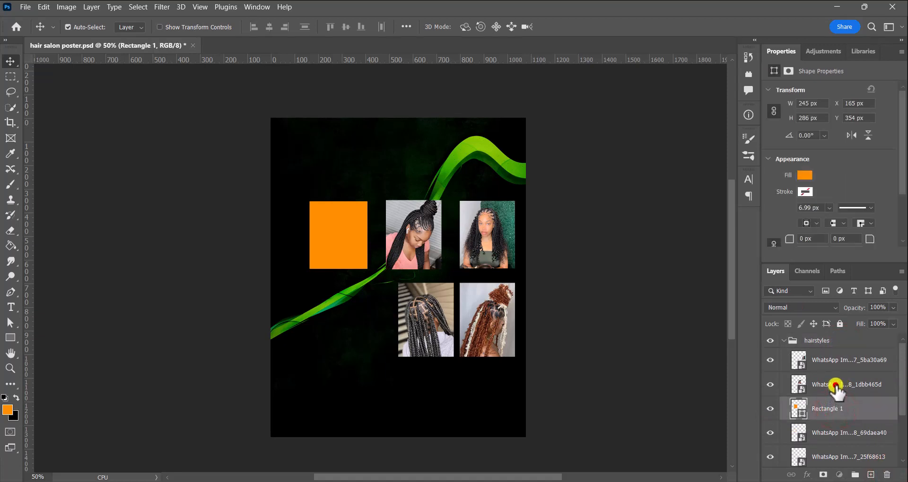
left_click(837, 385)
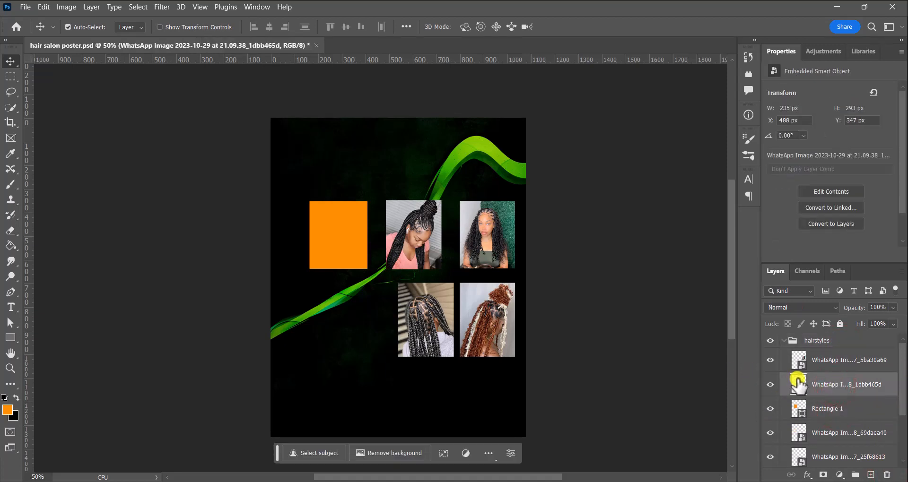
left_click(769, 386)
left_click(769, 386)
left_click_drag(832, 400, 829, 394)
left_click(830, 396, "alt")
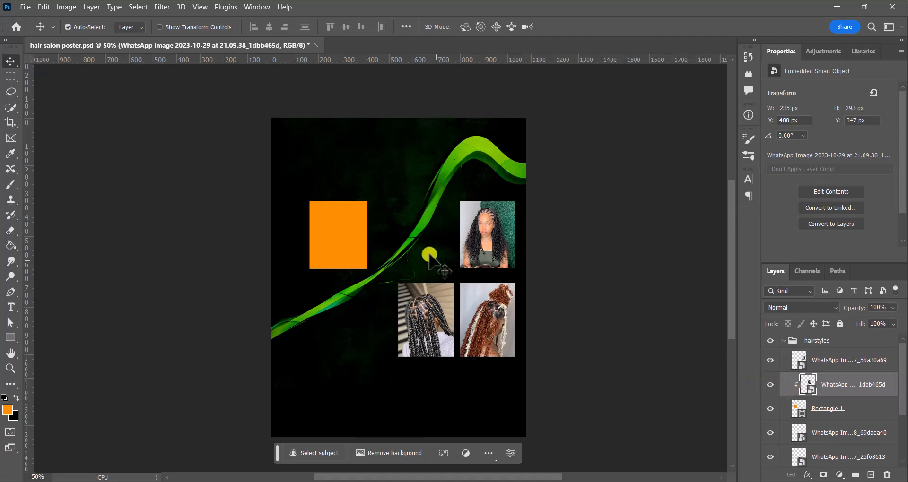
left_click(343, 226)
left_click_drag(343, 227, 422, 233)
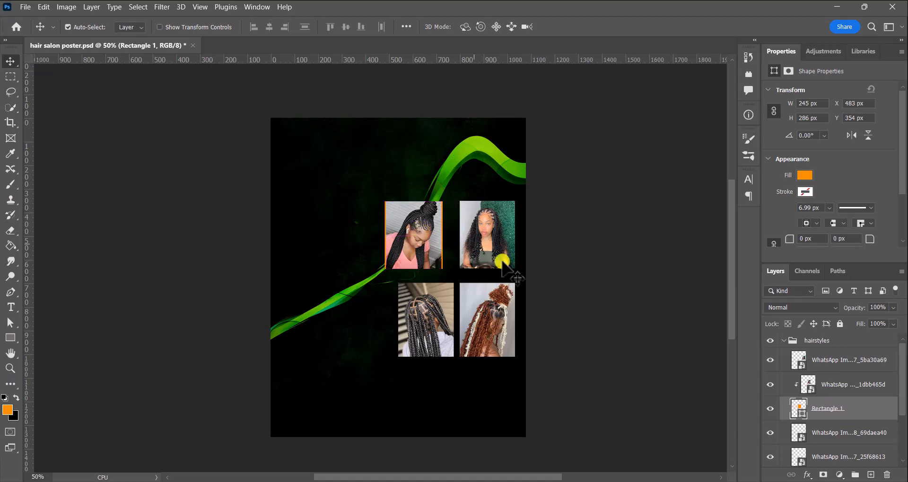
- Scale the clipped braided-bun photo to about 277 x 345 px, reposition it to fill the rectangle, and commit
left_click(853, 388)
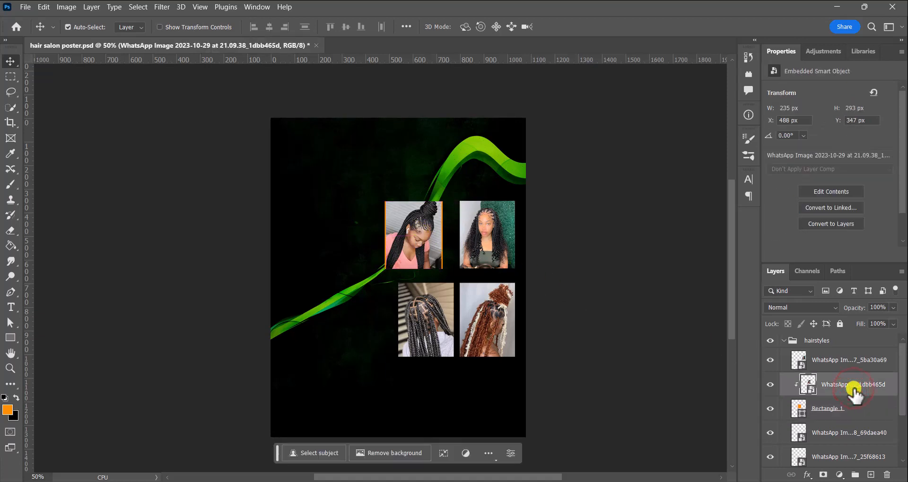
key("ctrl+t")
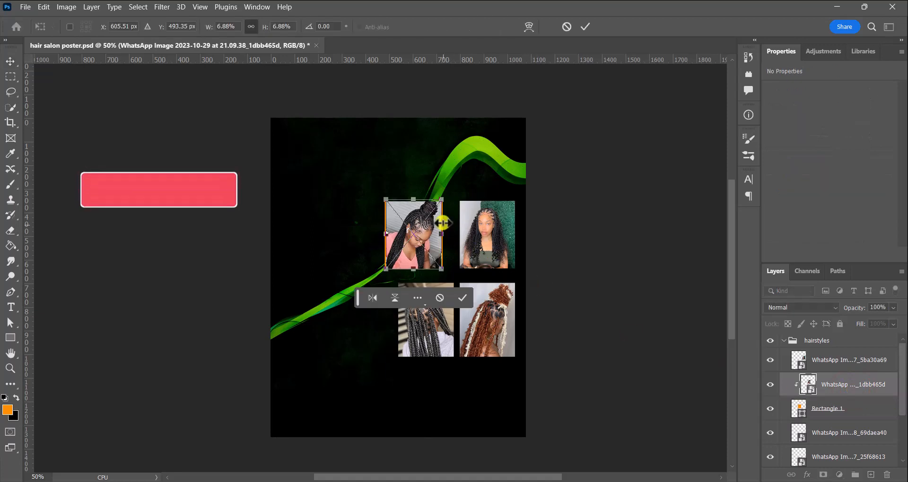
left_click_drag(441, 201, 452, 187)
left_click_drag(426, 224, 422, 237)
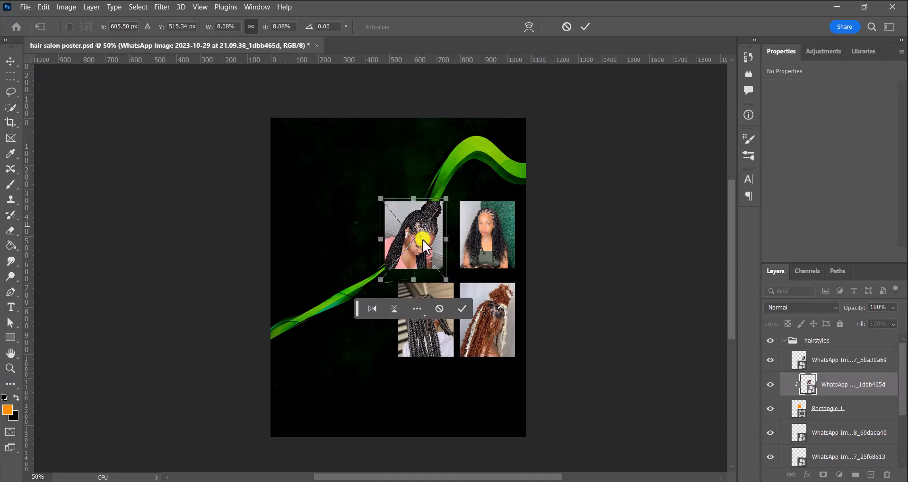
left_click(462, 310)
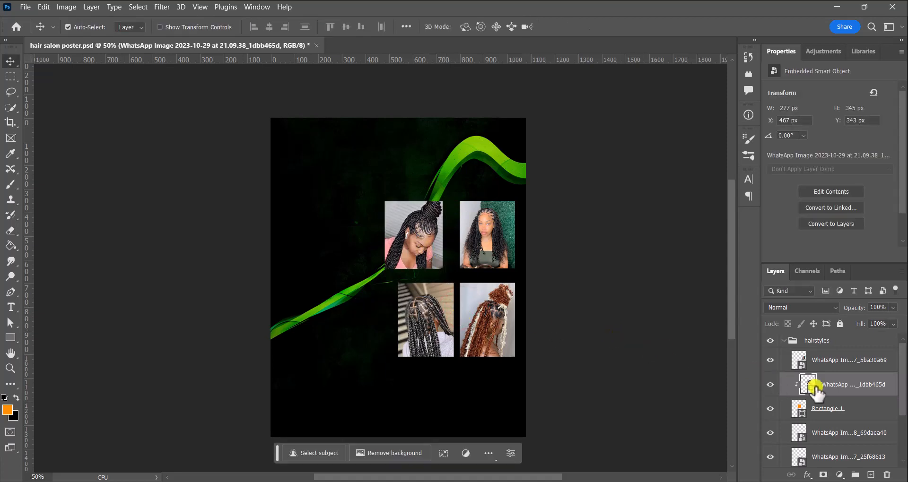
- Set the bottom-left corner radius of Rectangle 1 to 30 px, independently of the other corners
left_click(854, 415)
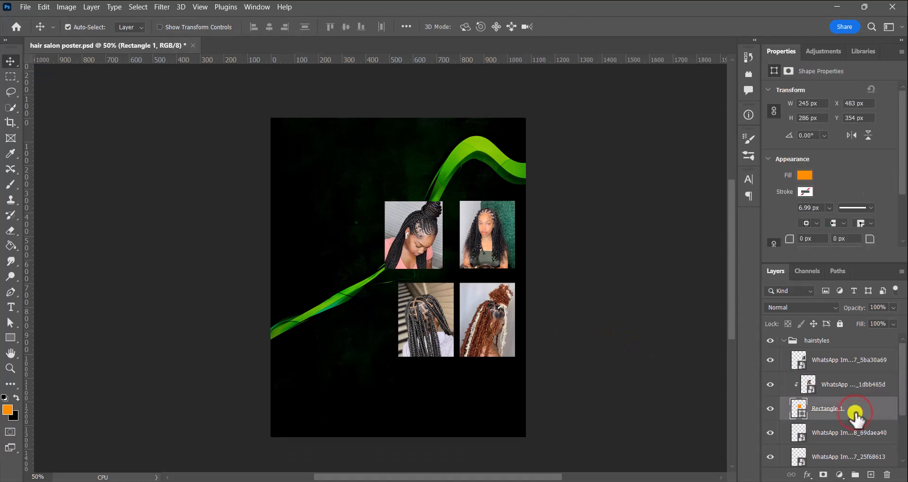
scroll(855, 180, "down", 2)
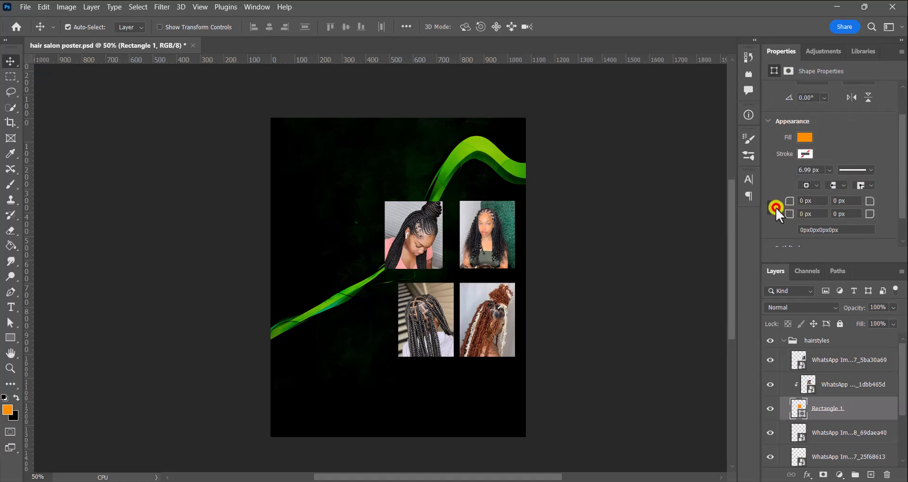
left_click(802, 214)
left_click(801, 214)
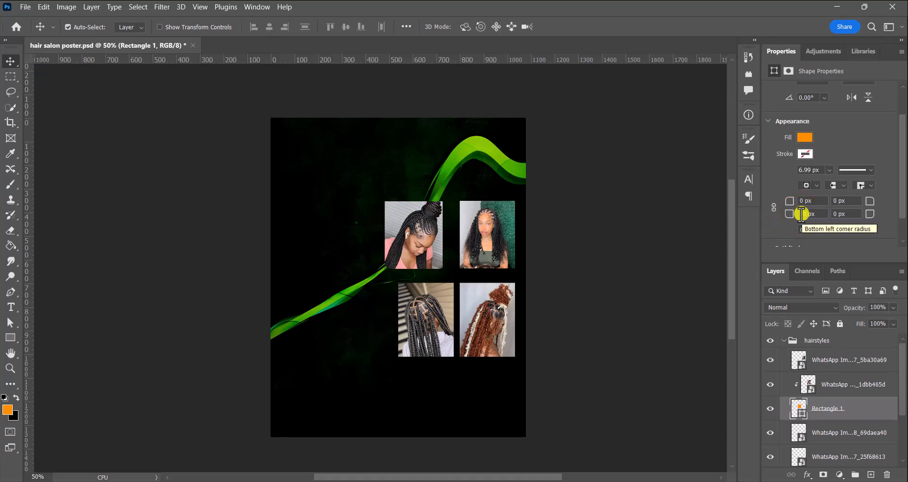
type("30")
key("Return")
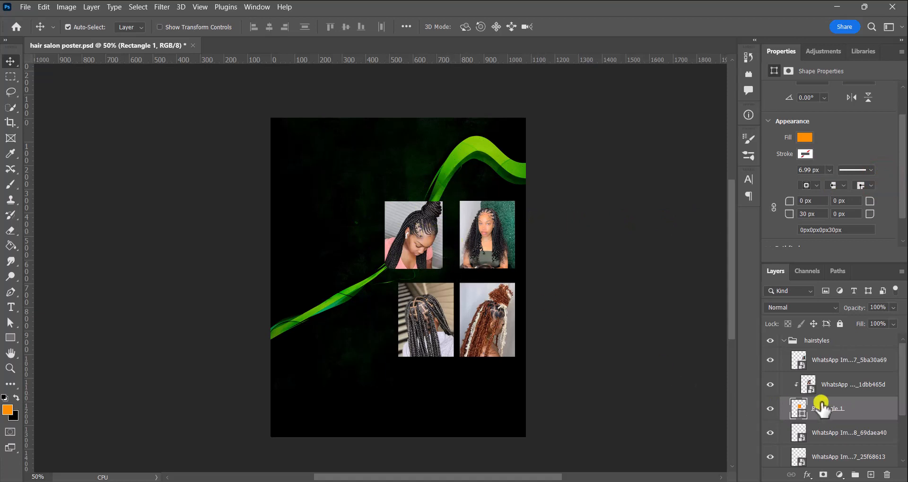
- Link the braided-bun photo layer with its Rectangle 1 clipping base
left_click(858, 403)
left_click(867, 385, "ctrl")
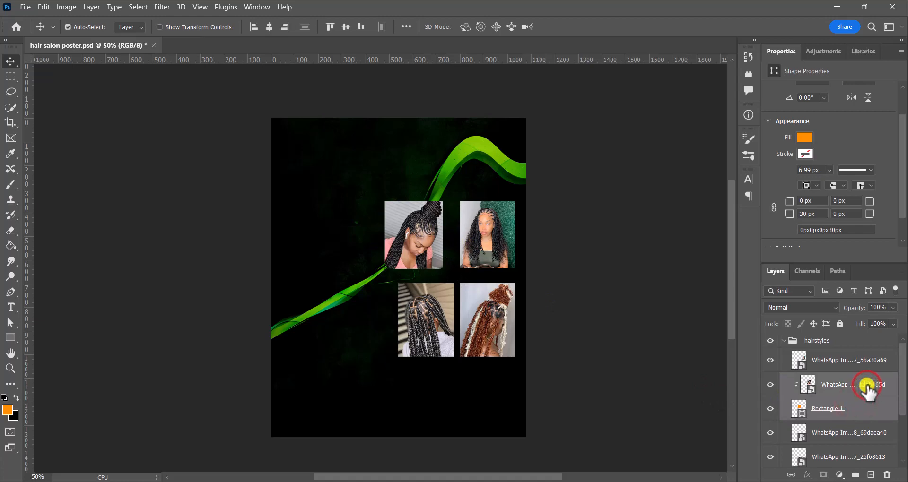
right_click(869, 386)
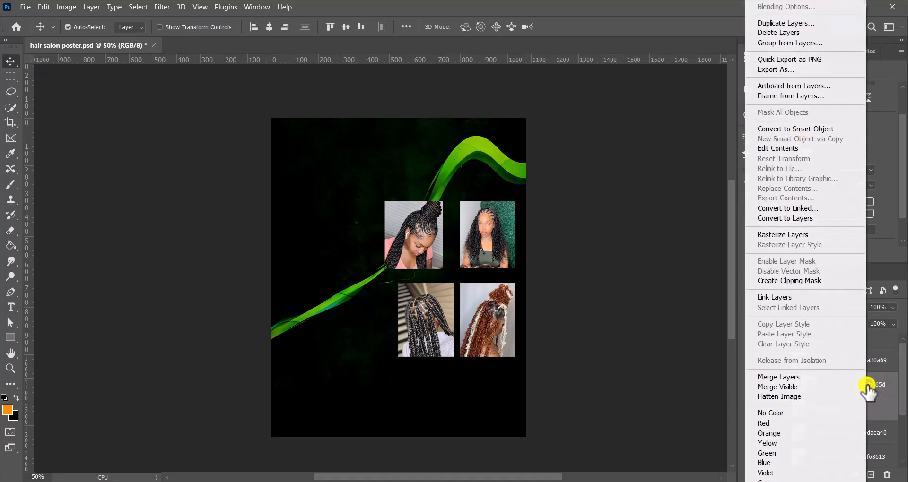
left_click(802, 297)
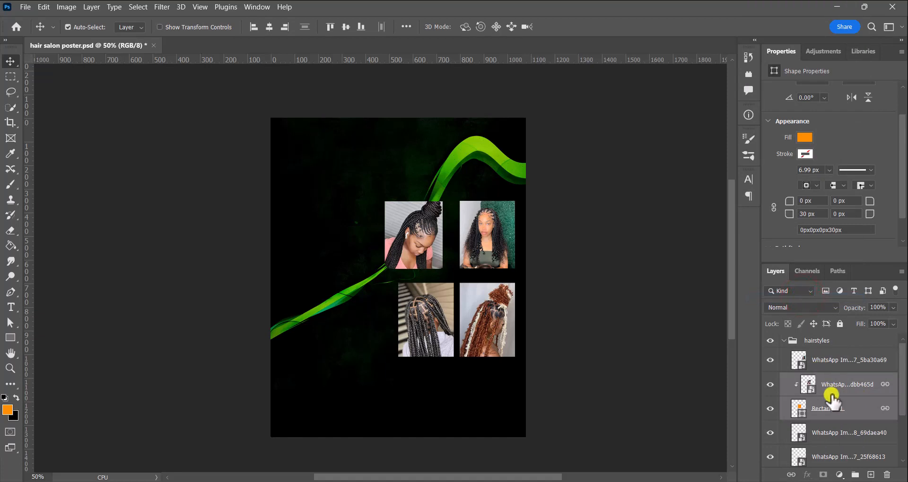
- Move the linked braided-bun photo and Rectangle 1 slightly left and down, with the photo at about X 451, Y 354 px
left_click(709, 399)
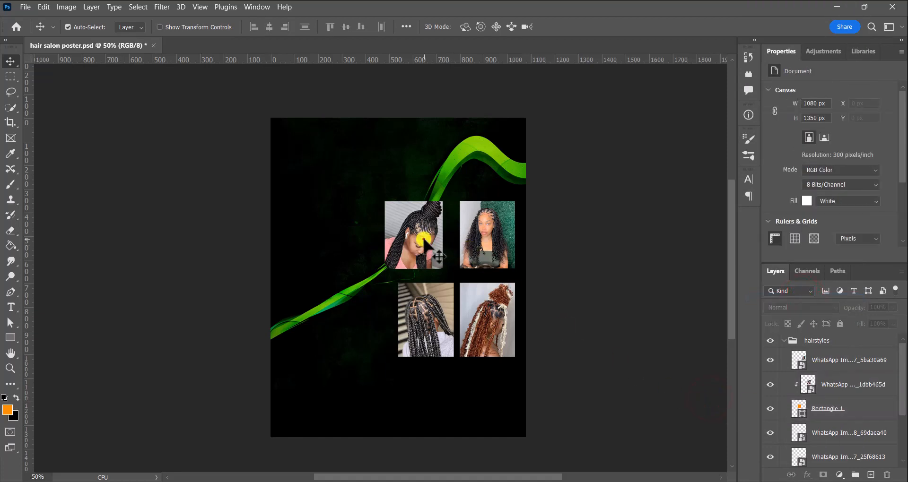
mouse_move(426, 246)
left_mouse_down()
mouse_move(396, 247)
mouse_move(422, 237)
mouse_move(408, 209)
mouse_move(420, 250)
left_mouse_up()
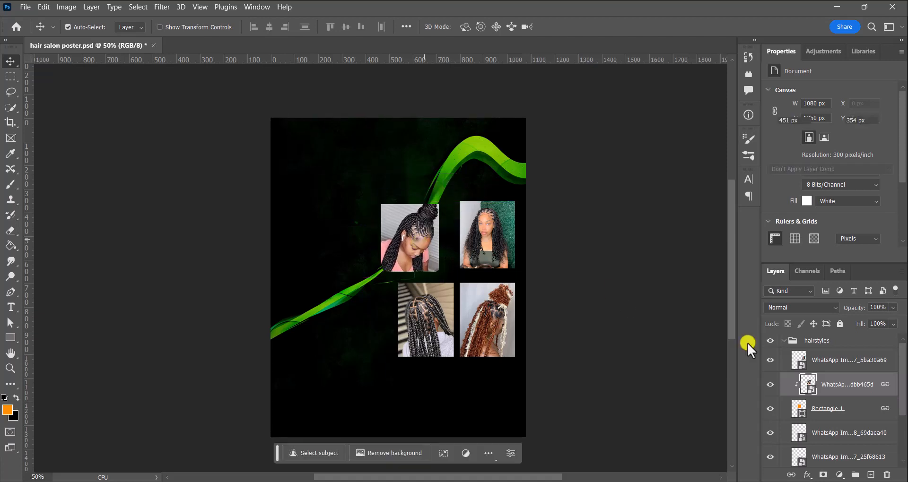
- Duplicate Rectangle 1 and place the copy beneath the photo layer ending in 69daea40 in the layer stack
left_click(845, 411)
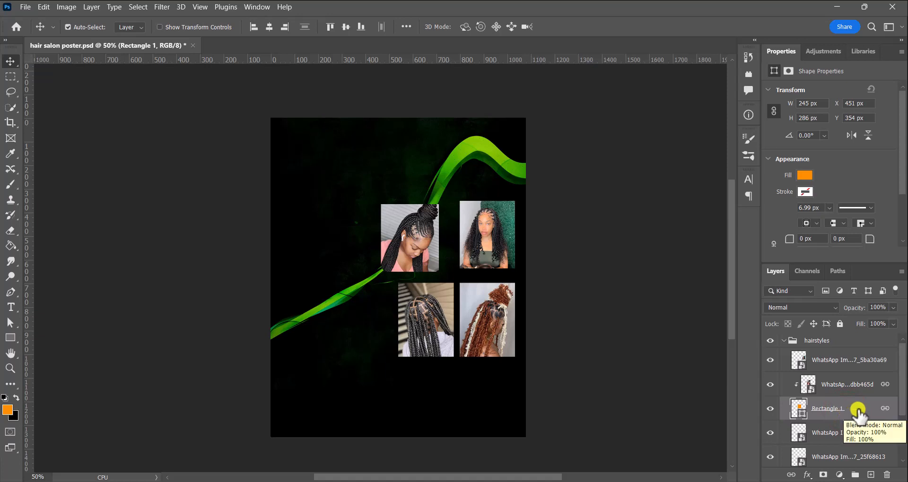
key("ctrl+j")
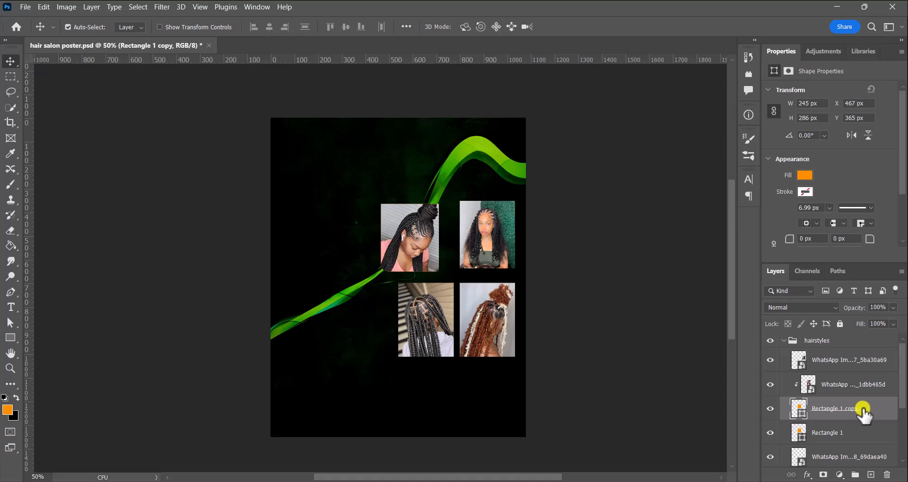
scroll(863, 411, "down", 1)
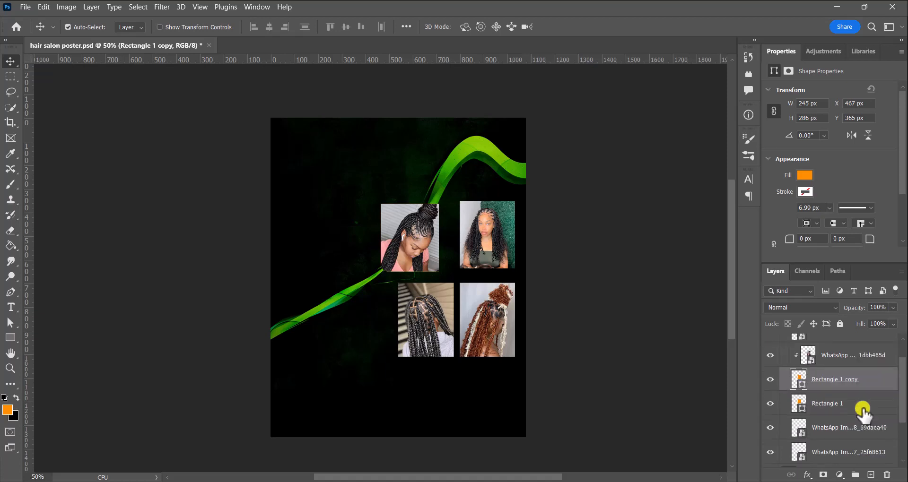
left_click_drag(866, 381, 861, 432)
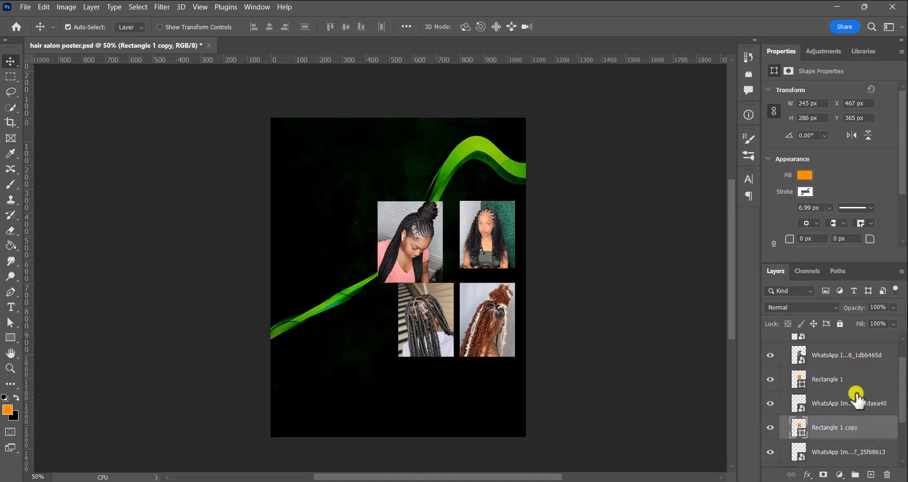
- Try clipping Rectangle 1 to the photo layer directly beneath it, ending in 69daea40
scroll(857, 397, "up", 1)
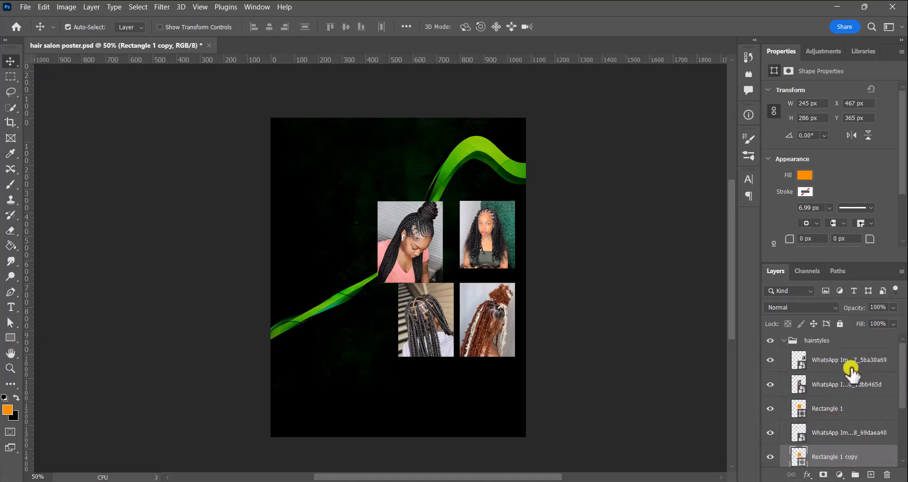
left_click(836, 410)
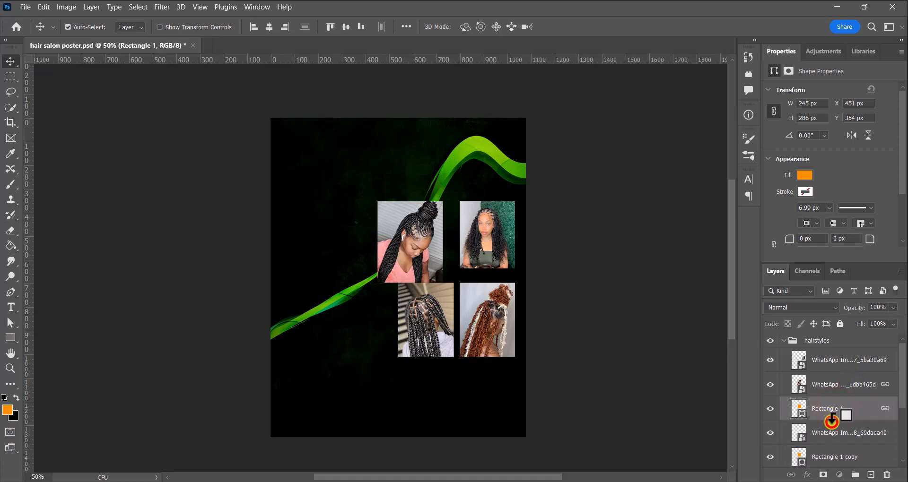
left_click(832, 421, "alt")
scroll(831, 424, "down", 1)
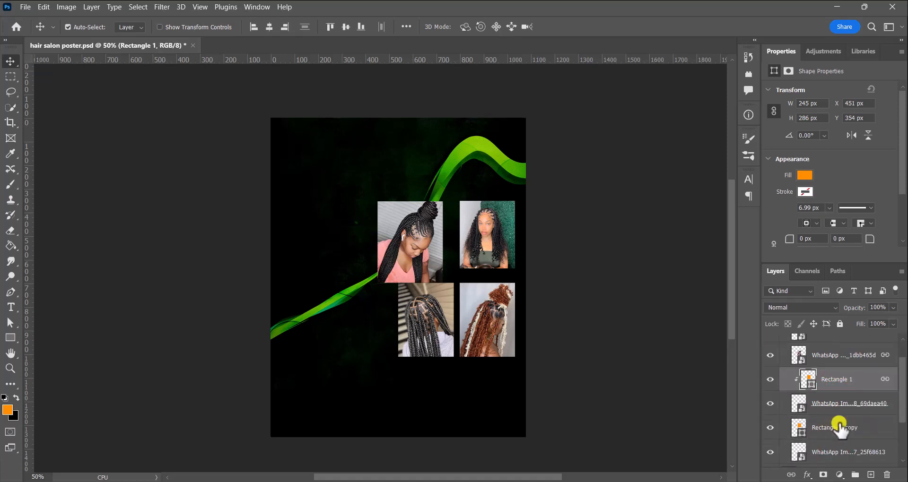
- Toggle the visibility of the photo layer beneath Rectangle 1 copy to identify which hairstyle photo it holds
left_click(855, 428)
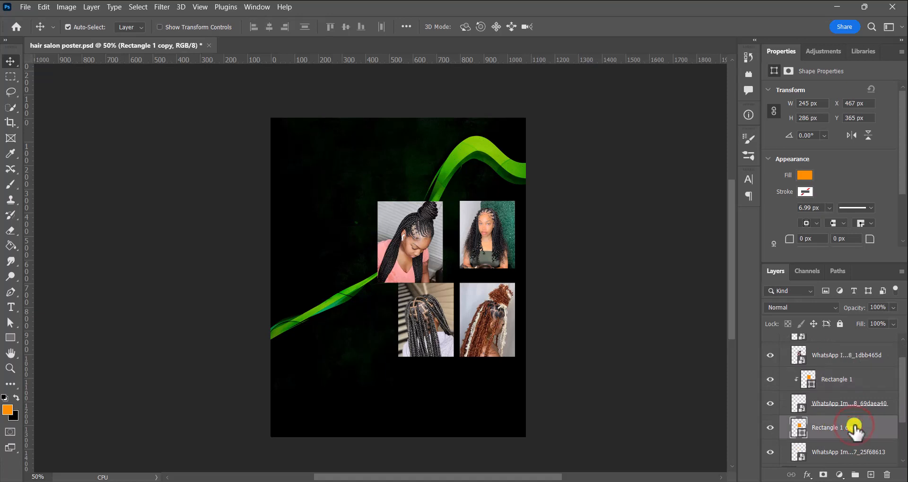
key("ctrl")
scroll(855, 428, "down", 1)
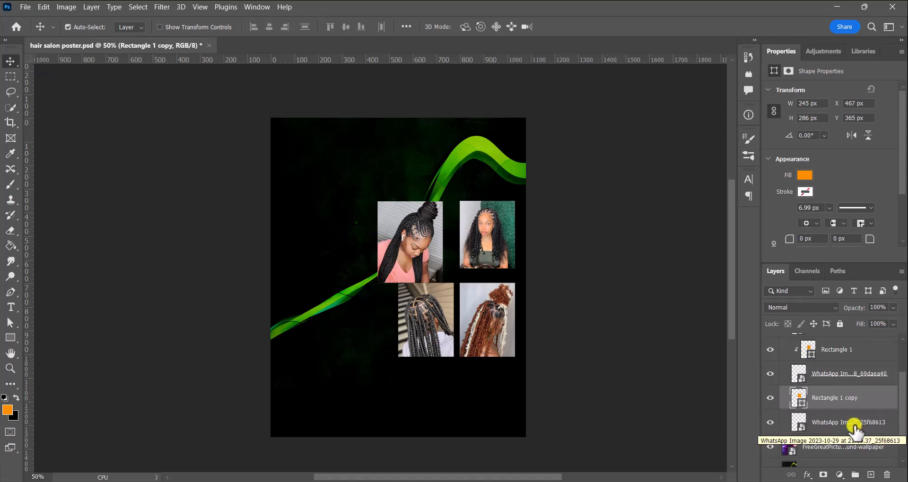
left_click(772, 423)
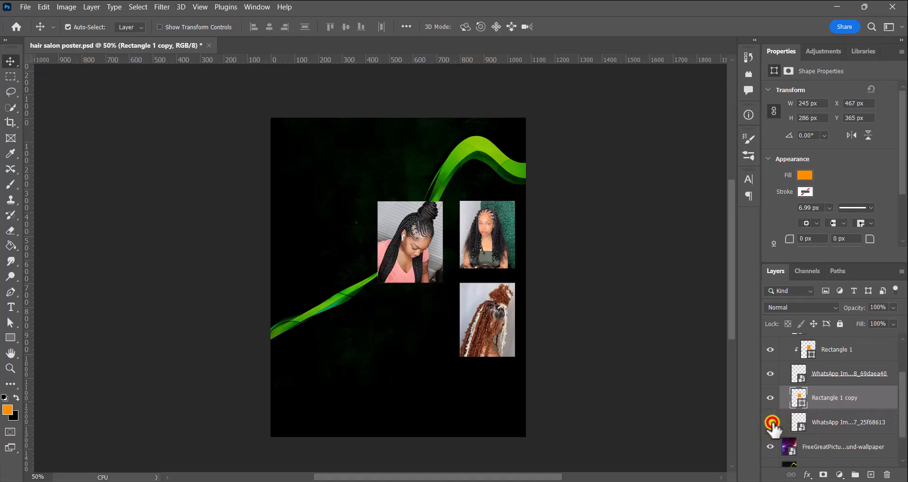
left_click(772, 422)
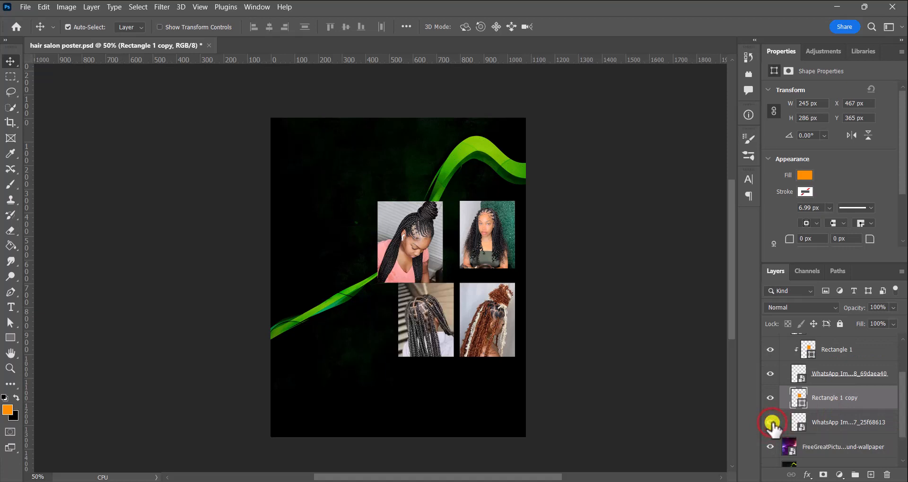
- Lock Rectangle 1 and the photo layer ending in 69daea40
left_click(867, 358)
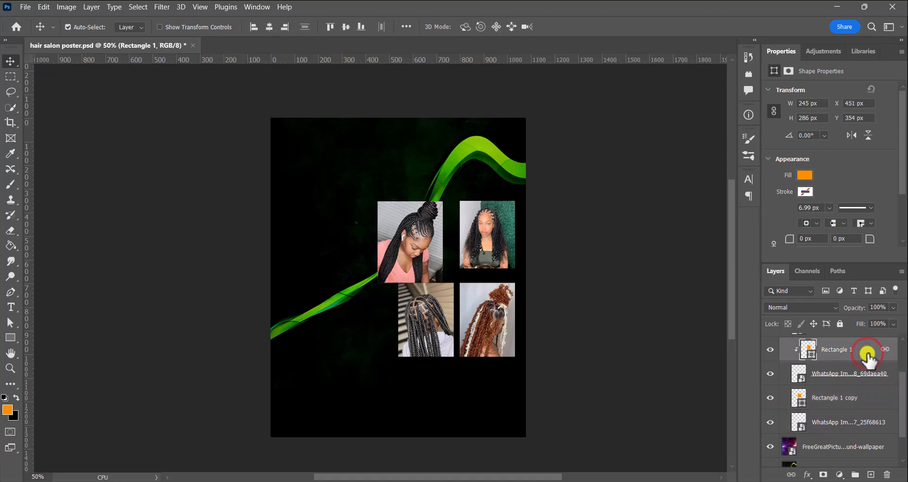
scroll(868, 358, "up", 1)
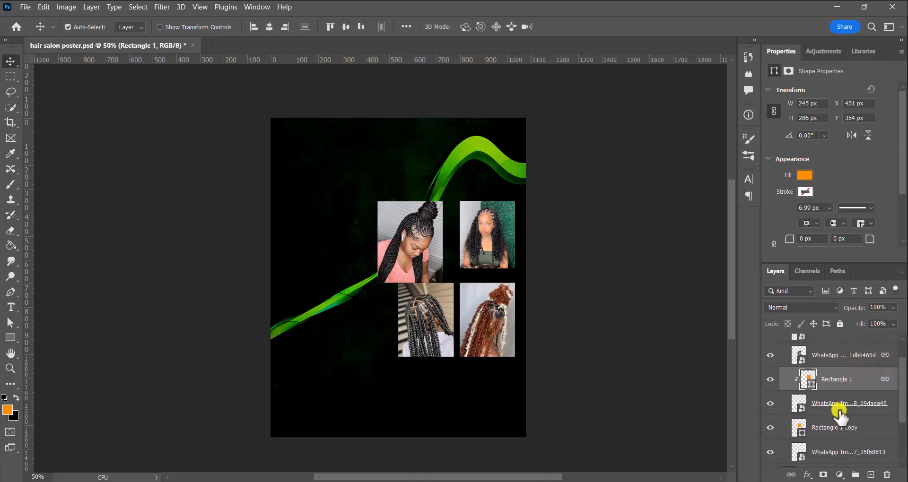
left_click(841, 327)
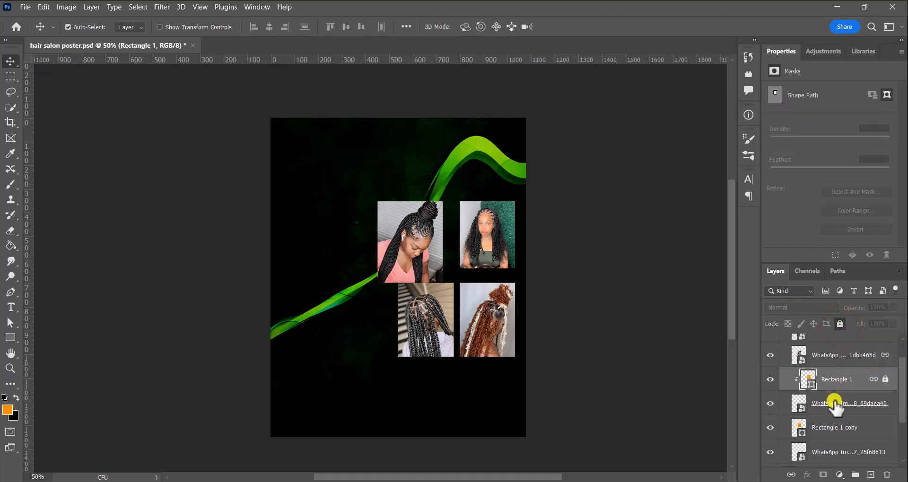
left_click(833, 404)
left_click(841, 326)
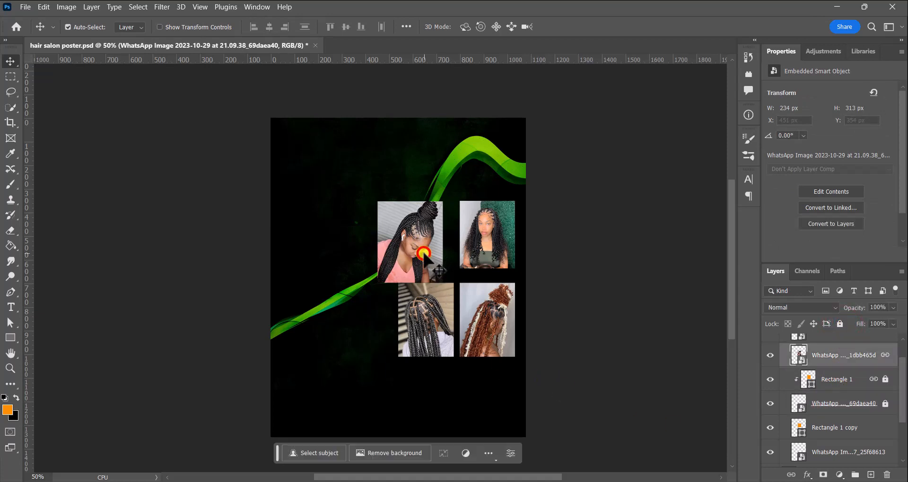
- Try to move the linked braided-bun photo down the canvas, and lock its layer
left_click_drag(423, 256, 438, 358)
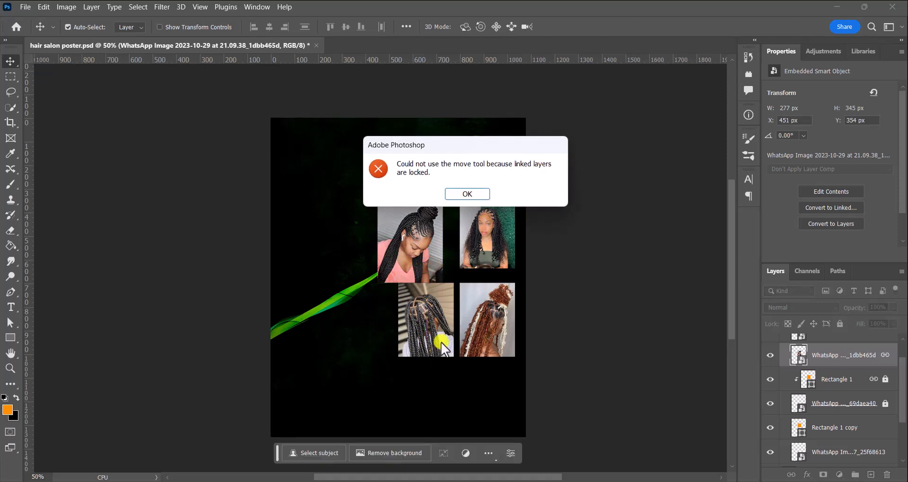
left_click(468, 194)
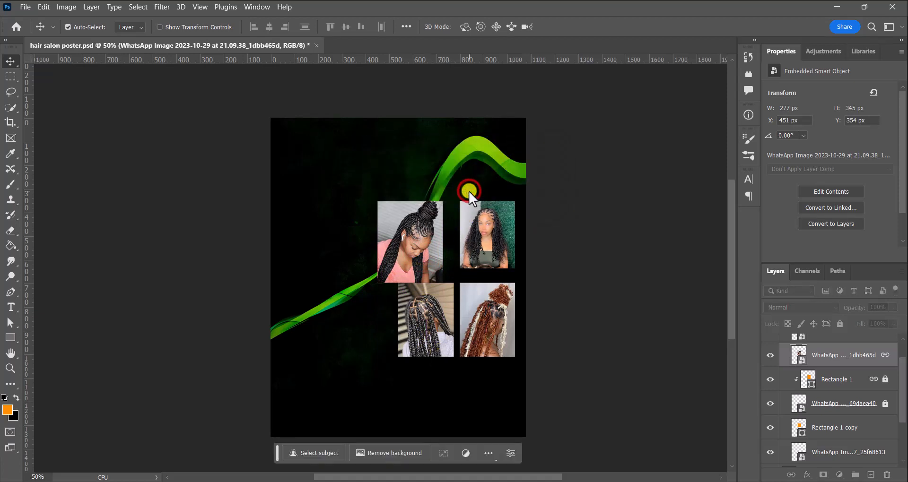
left_click(836, 355)
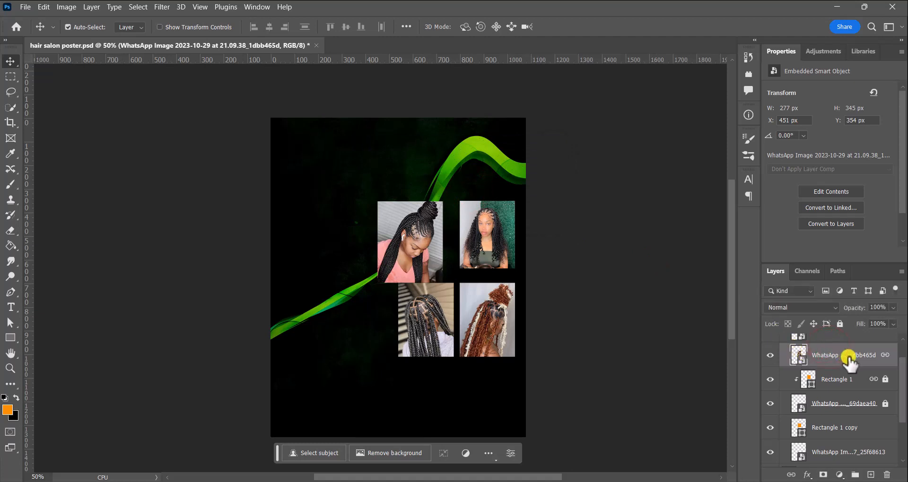
scroll(852, 369, "up", 1)
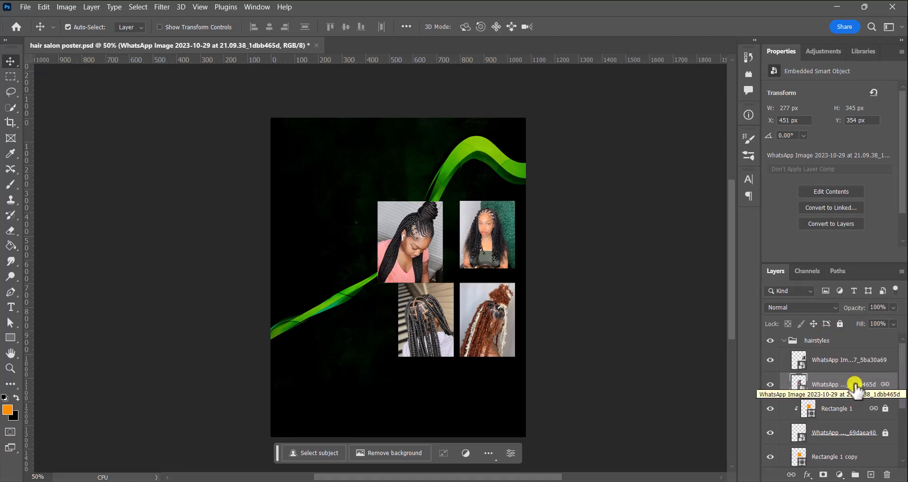
left_click(840, 324)
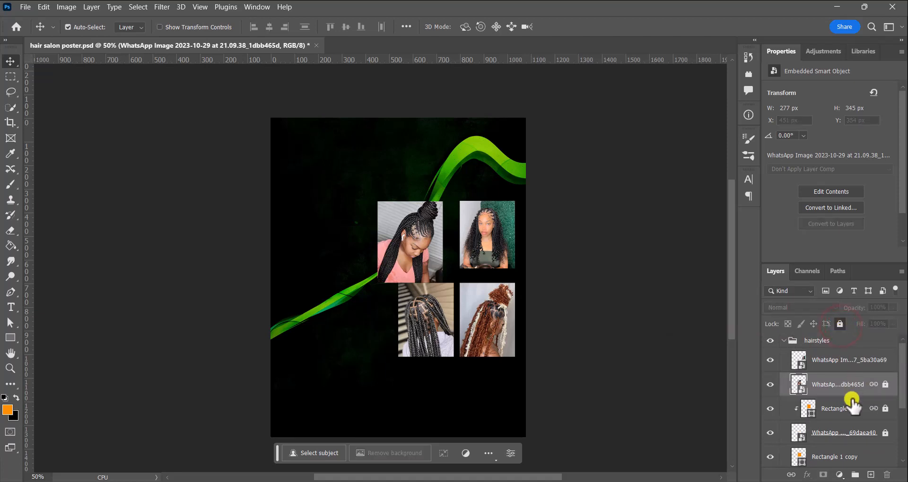
scroll(853, 405, "down", 1)
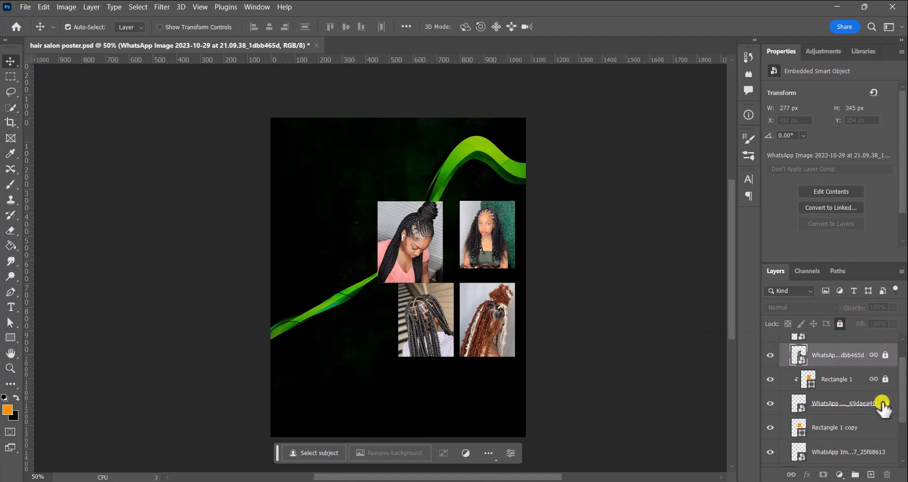
left_click(822, 41)
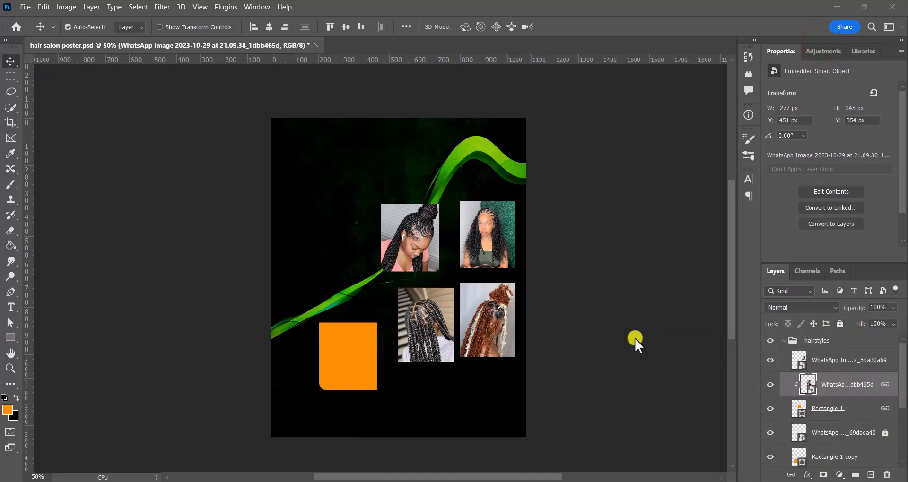
- Move Rectangle 1 copy directly below the braided-bun photo on the canvas, to about X 466, Y 719 px
left_click(351, 346)
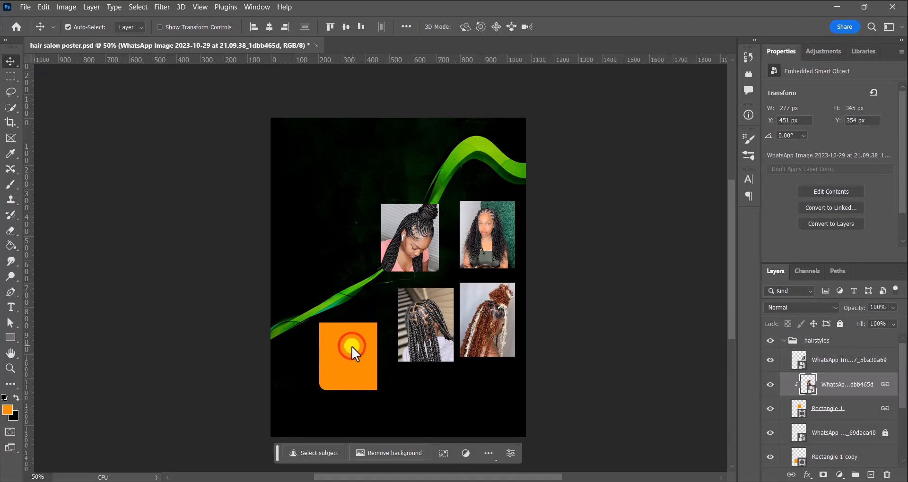
left_click_drag(353, 344, 418, 319)
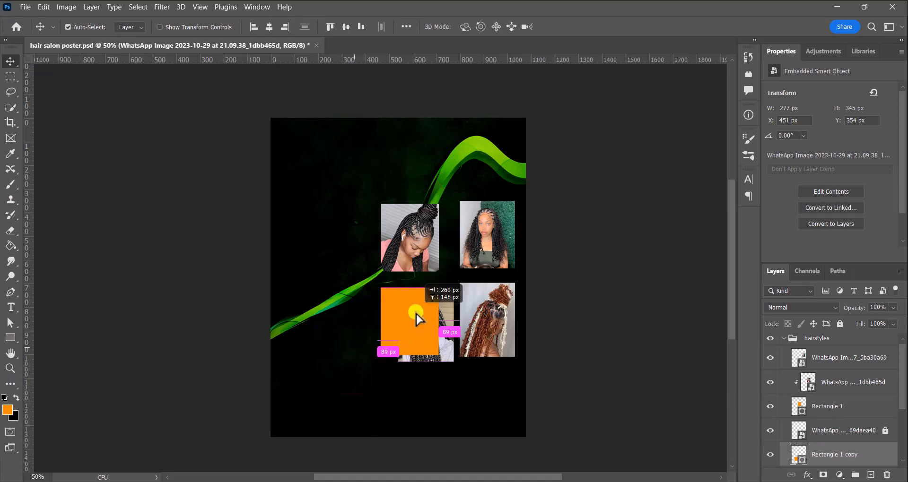
left_click(416, 313)
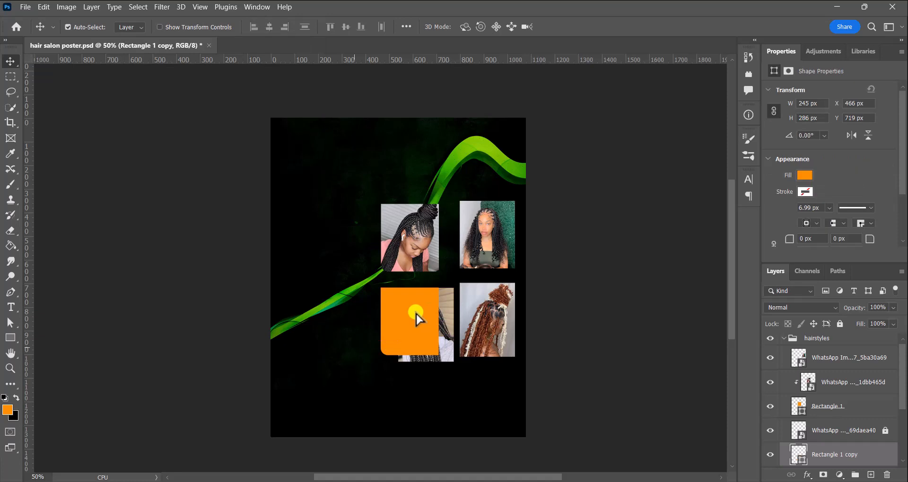
- Check which photo lies beneath Rectangle 1 copy and move the rectangle behind that layer, ending in 25f68613
scroll(795, 428, "down", 1)
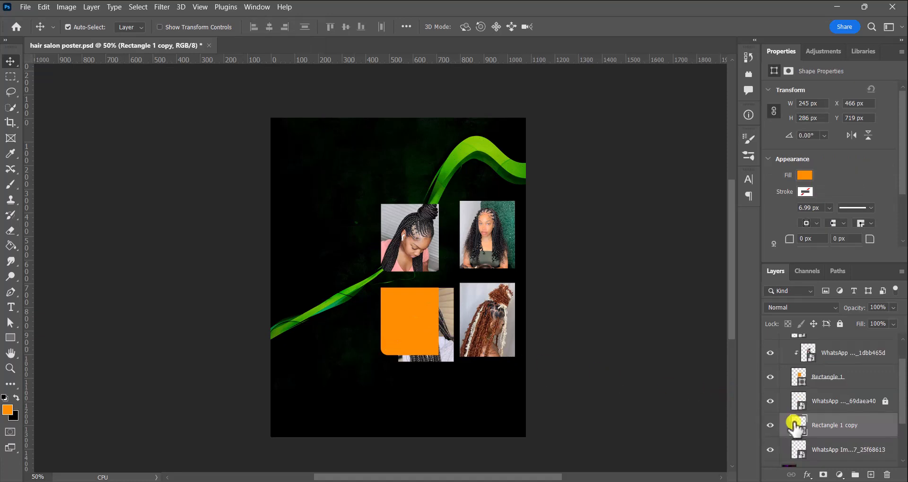
left_click(771, 451)
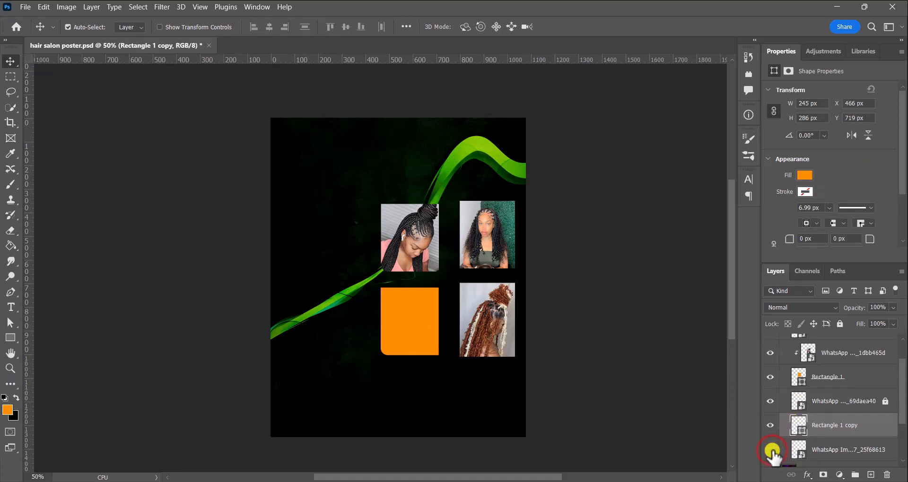
left_click(771, 451)
scroll(849, 435, "down", 2)
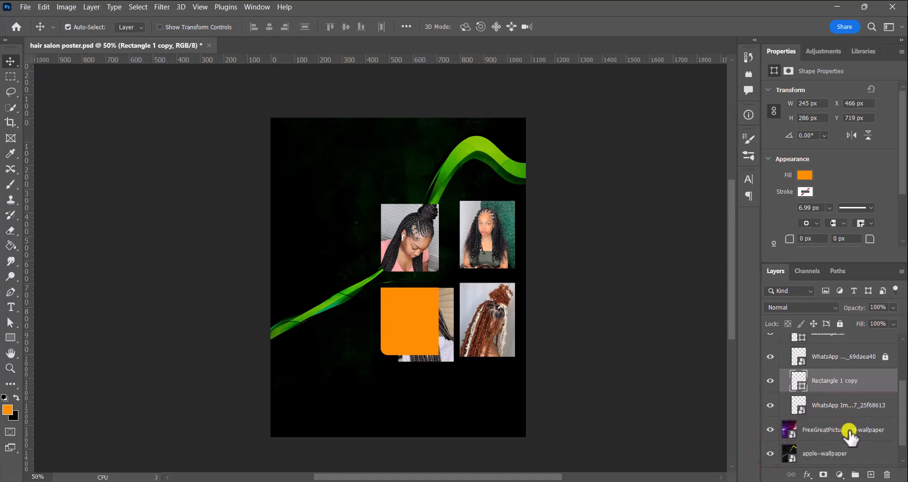
left_click_drag(833, 384, 829, 418)
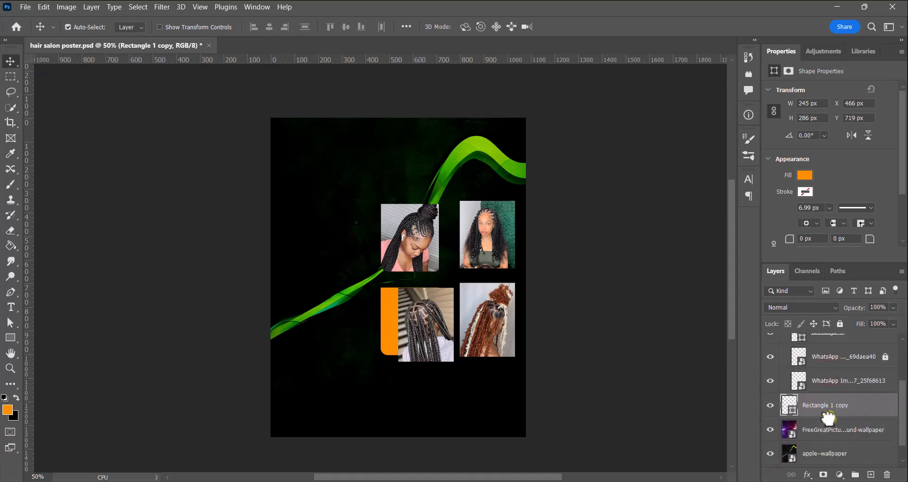
- Move the long-braids photo over Rectangle 1 copy, to about X 476, Y 719 px, and clip it to the rectangle
left_click(832, 385)
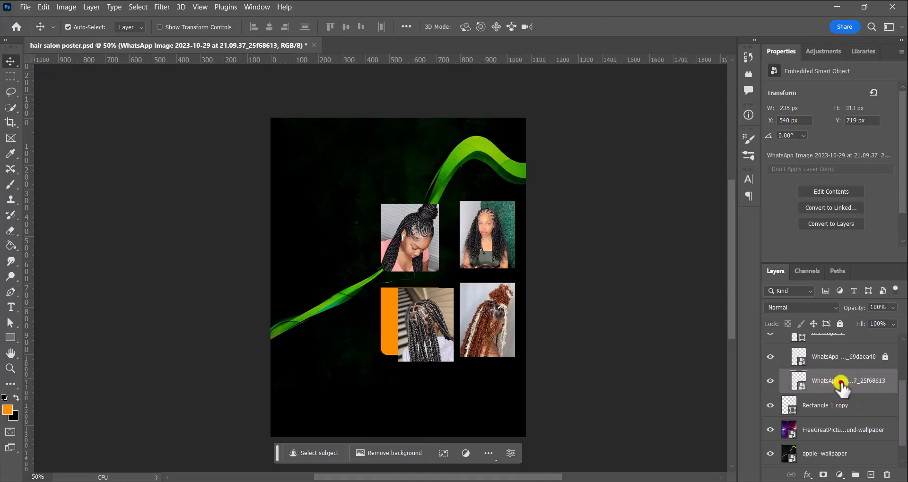
left_click(838, 383)
left_click(827, 35)
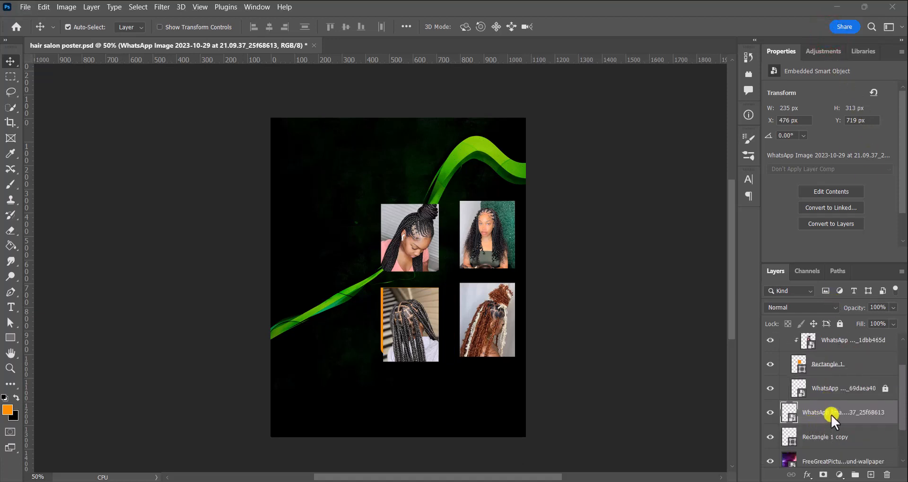
left_click_drag(831, 415, 824, 425)
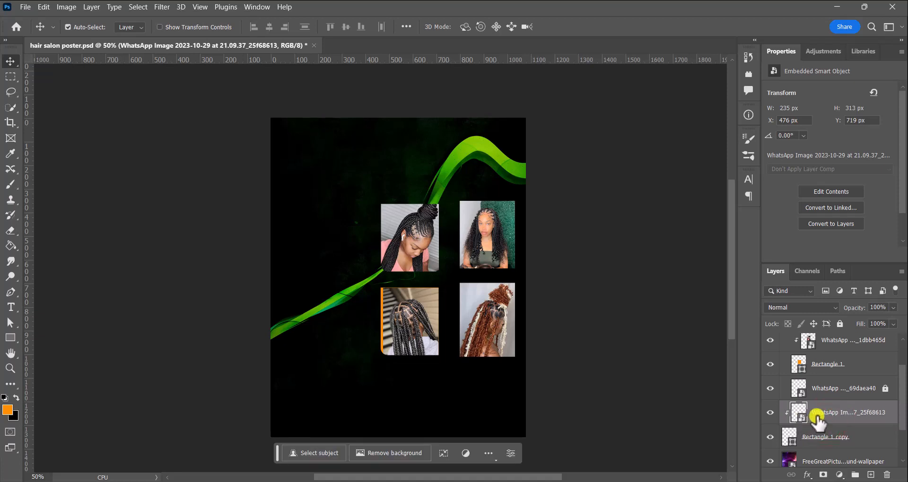
- Shift and scale the clipped long-braids photo to about 277 x 369 px at X 451, Y 691 px, filling its rectangle
left_click_drag(418, 321, 412, 320)
key("ctrl+t")
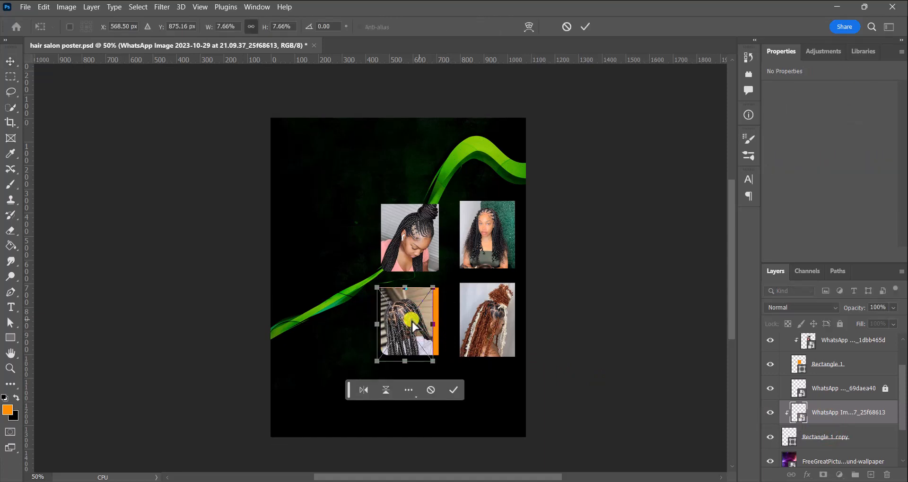
left_click_drag(433, 325, 442, 327)
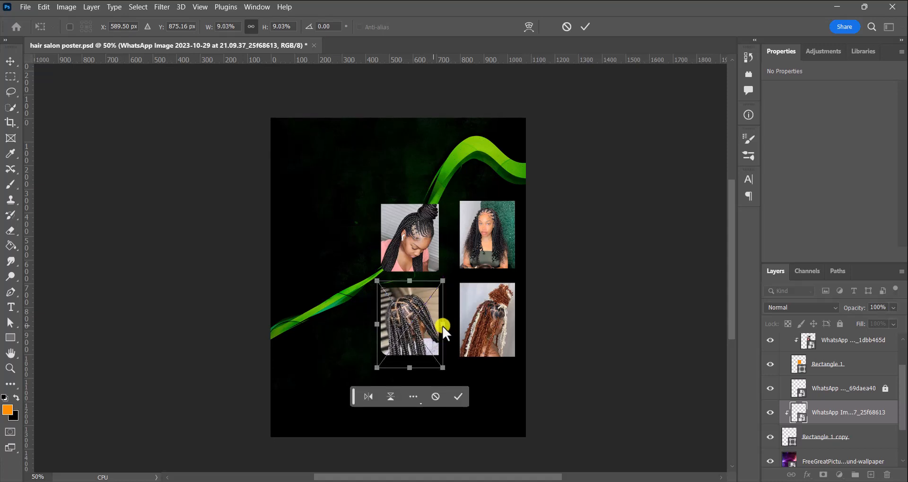
left_click(456, 394)
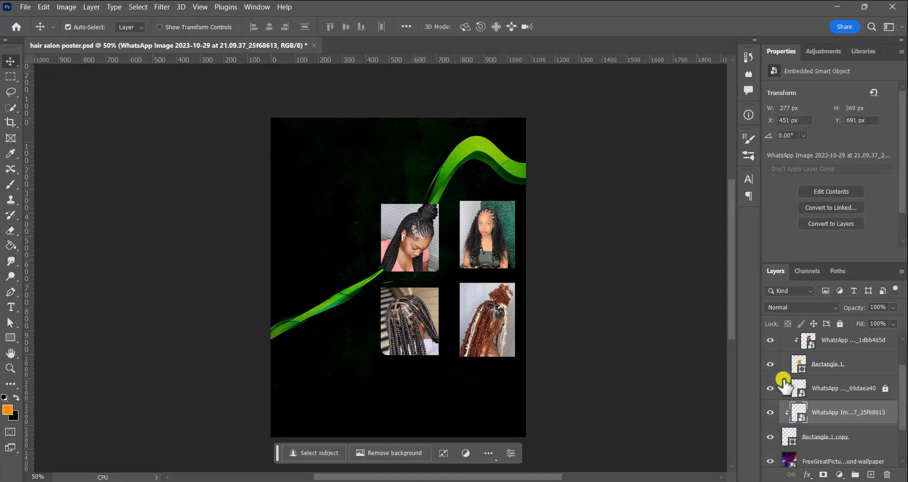
- Link the long-braids photo layer 25f68613 with the Rectangle 1 copy it is clipped to
left_click(846, 436)
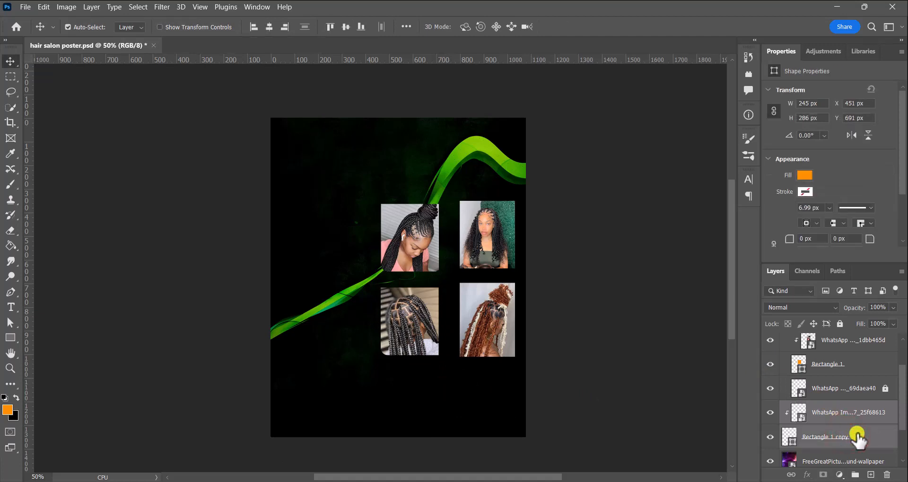
right_click(858, 440)
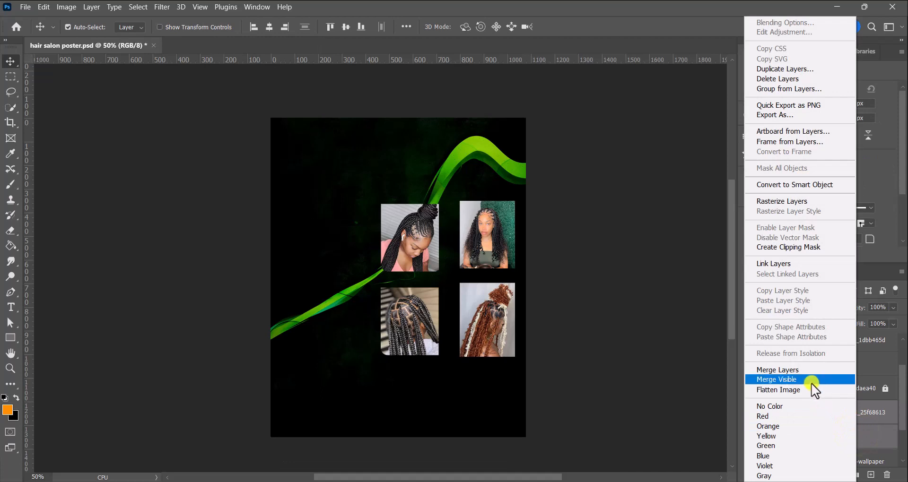
left_click(786, 263)
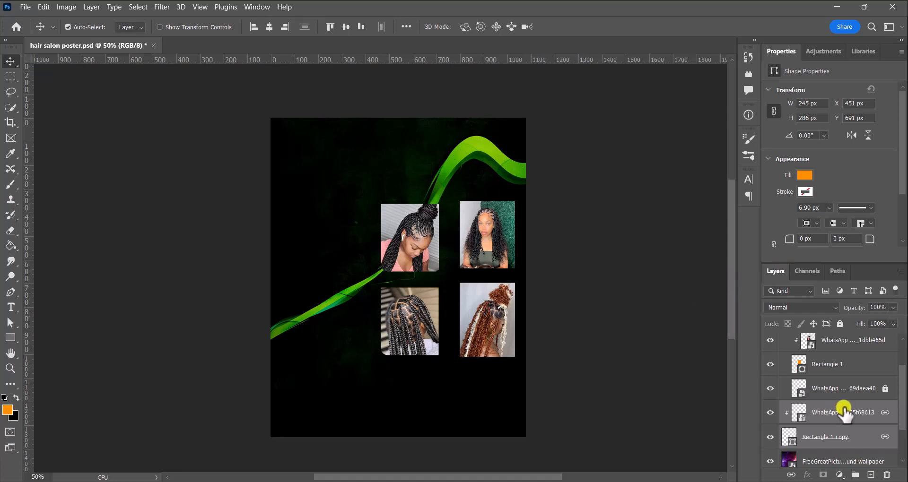
scroll(844, 412, "down", 1)
scroll(844, 412, "up", 1)
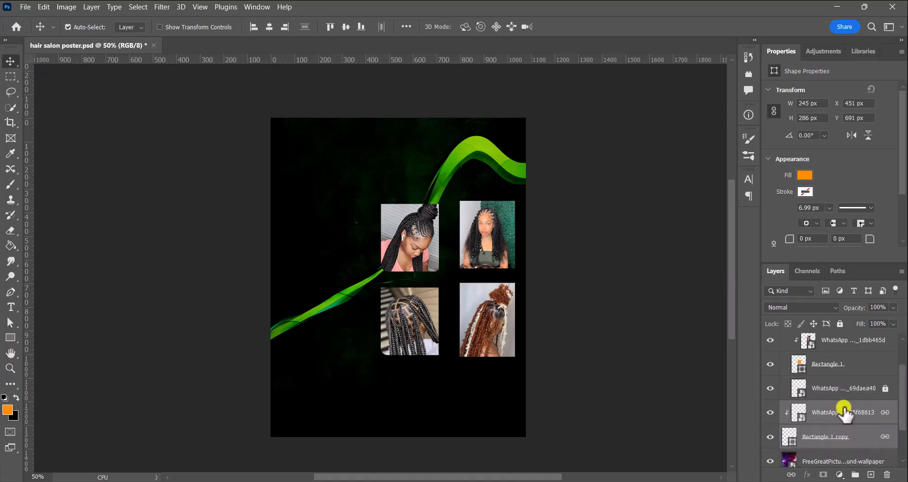
- Paste another copy of the orange rectangle and move its layer to the top of the hairstyles group
left_click(425, 376)
key("ctrl+v")
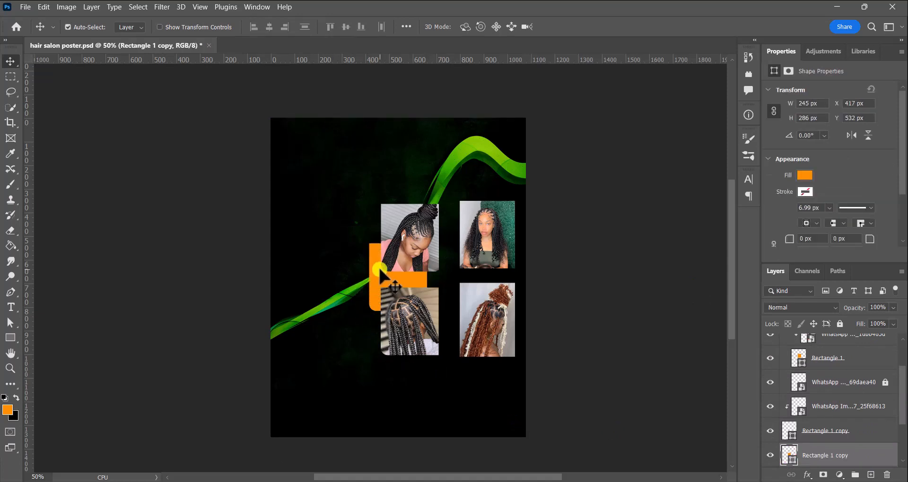
left_click_drag(375, 272, 467, 396)
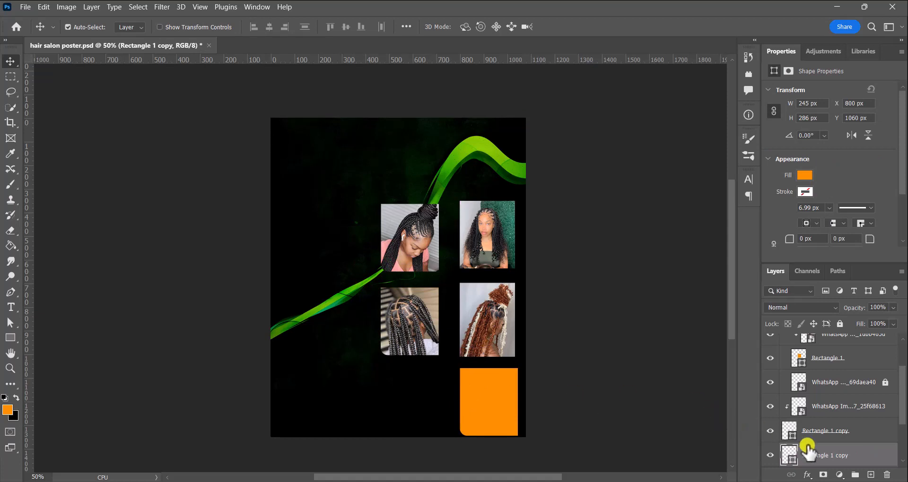
left_click_drag(833, 457, 837, 356)
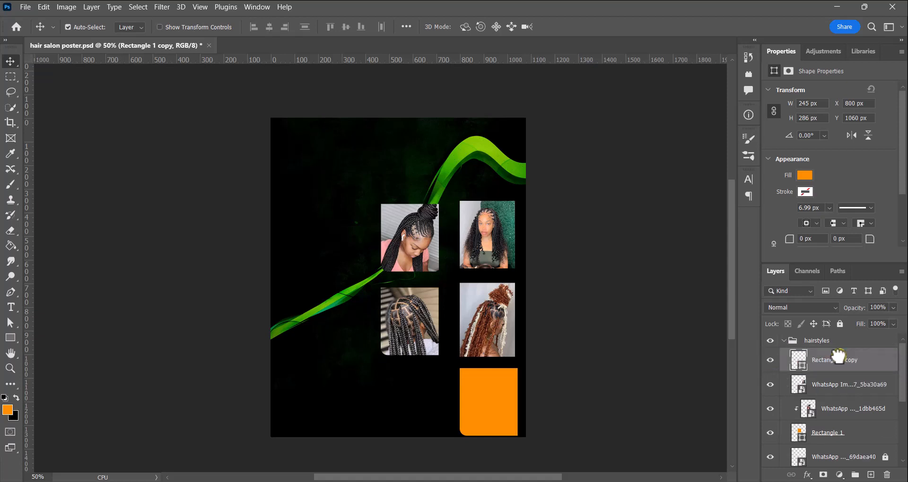
- Place the new rectangle behind the curly-hair photo 5ba30a69, at about X 795, Y 351 px, and clip the photo to it
left_click(771, 386)
left_click(771, 385)
left_click_drag(498, 398, 499, 238)
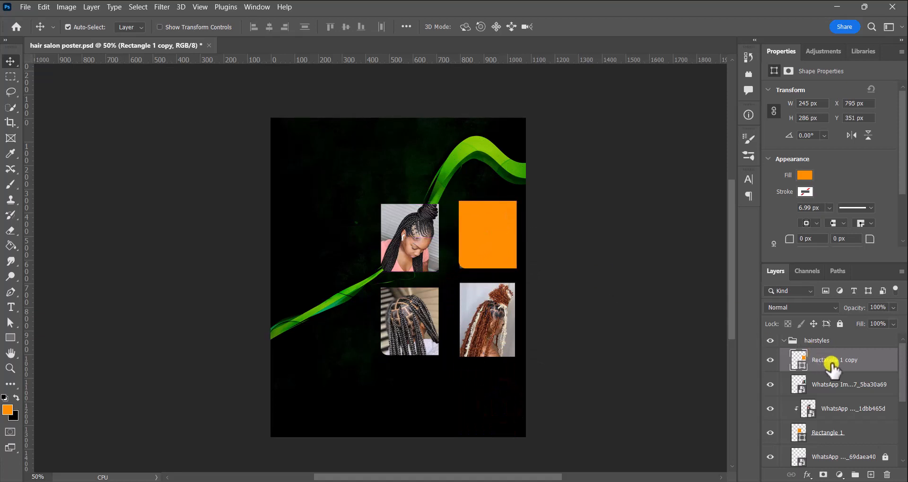
left_click_drag(831, 362, 831, 393)
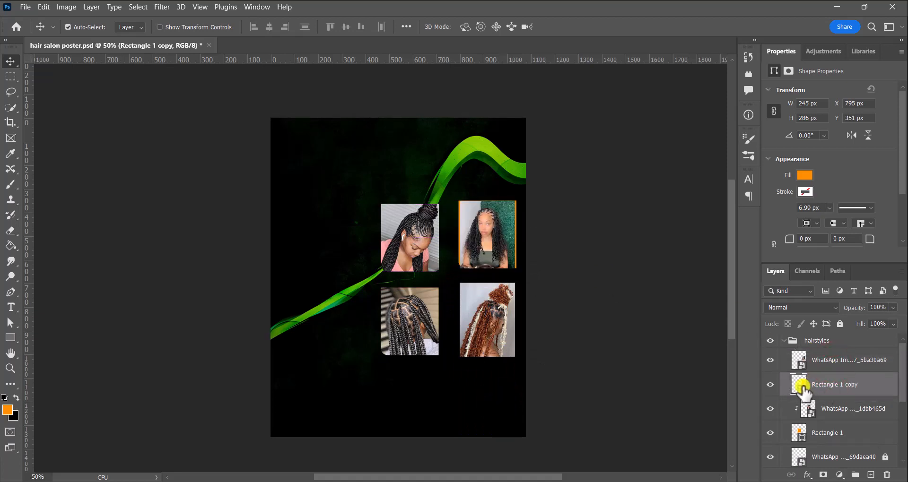
left_click(848, 369, "alt")
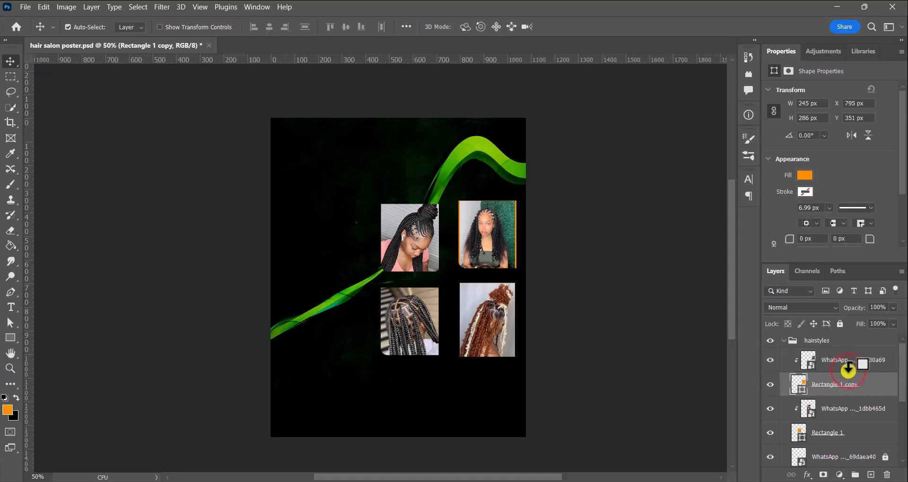
- Scale the clipped curly-hair photo to about 7.63% and position it at about X 778, Y 332 px to fill its rectangle
left_click(504, 244)
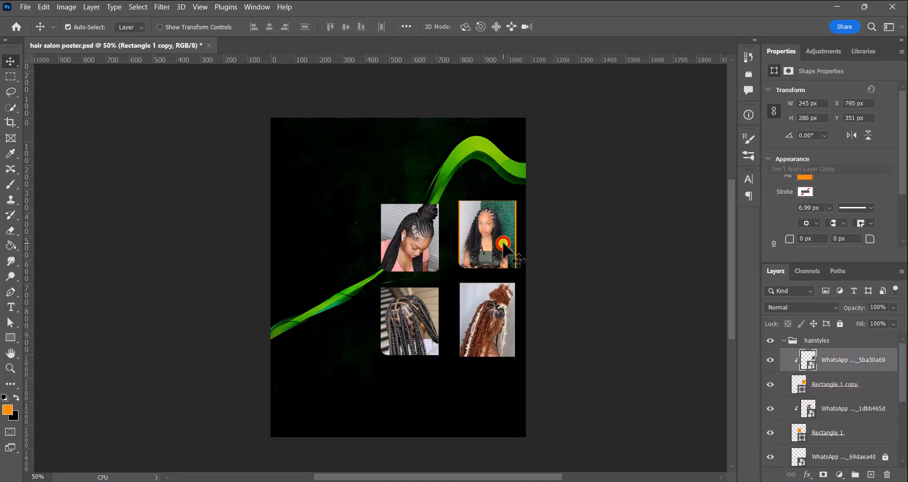
key("ctrl+t")
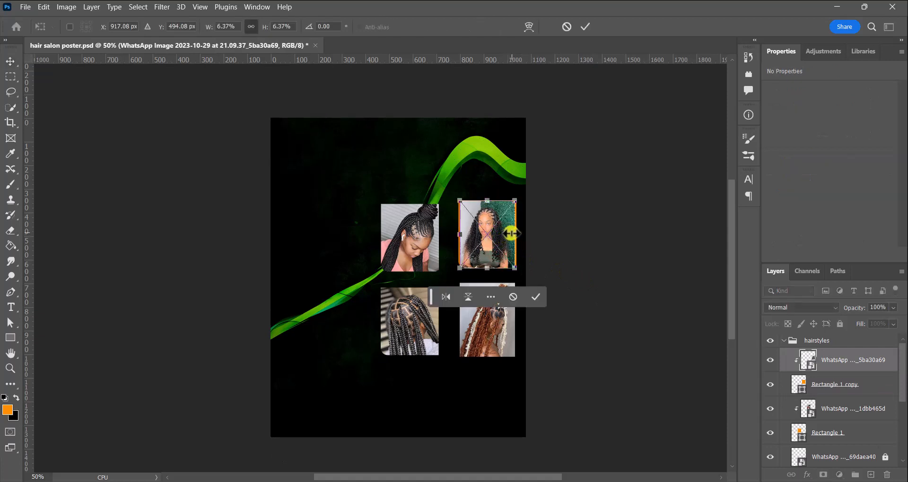
left_click_drag(512, 233, 486, 242)
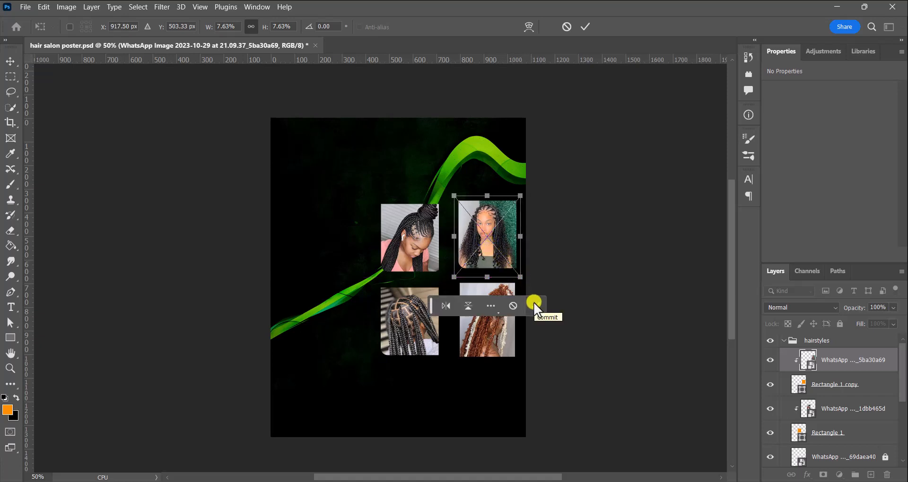
left_click(534, 302)
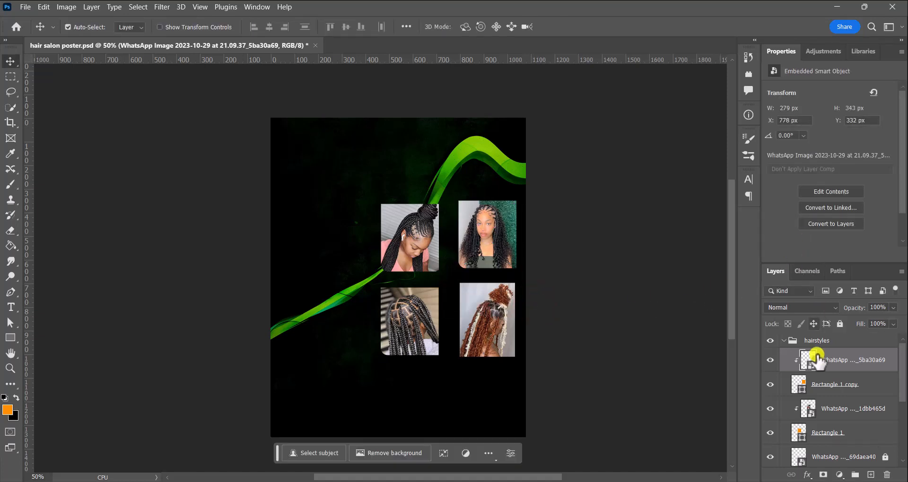
- Set the curly-hair rectangle's bottom-left corner radius to 0 px and its bottom-right corner radius to 30 px
left_click(812, 383)
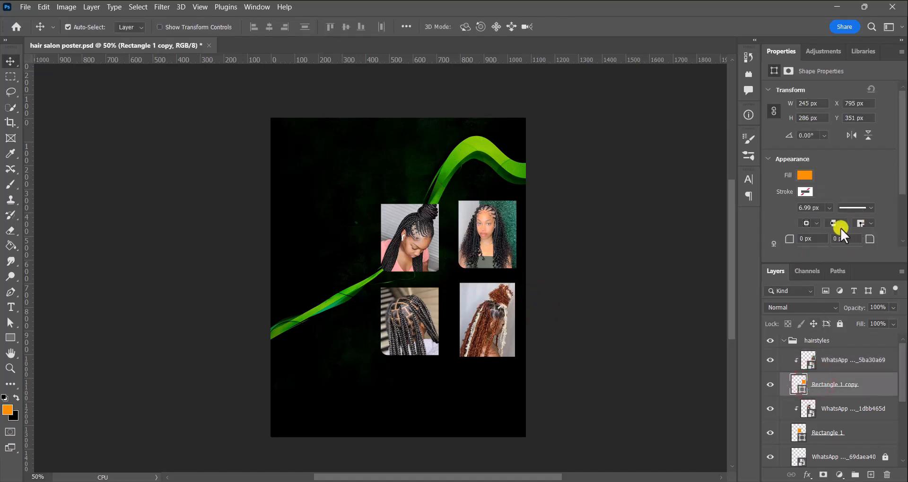
scroll(815, 226, "down", 2)
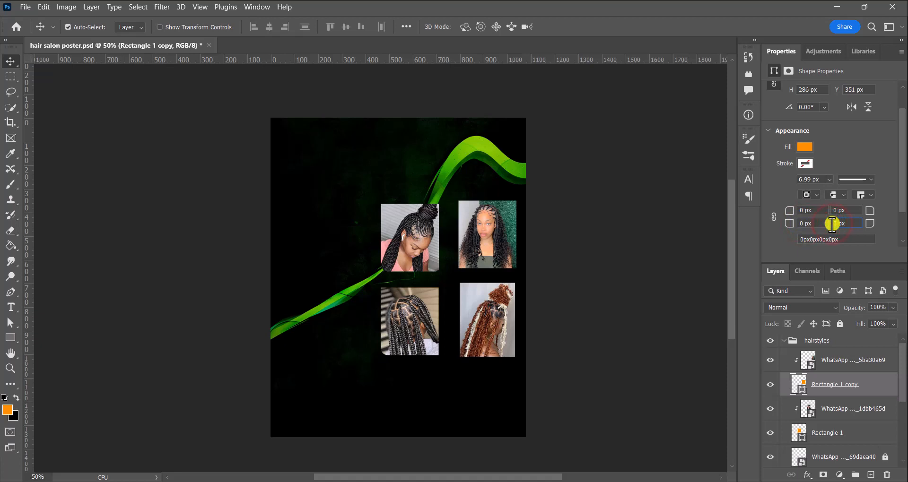
key("Return")
left_click(500, 250)
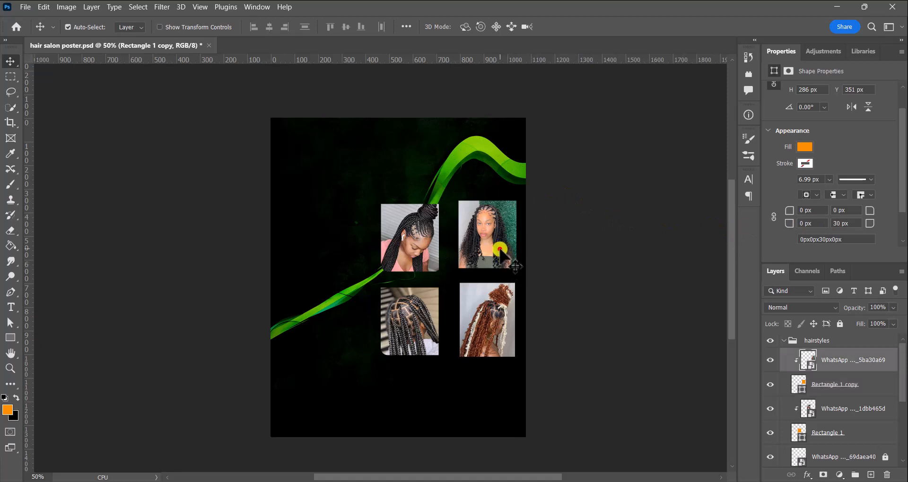
- Paste another copy of the orange rectangle and place it below the photos, at about X 329, Y 1064 px
left_click(467, 405)
key("ctrl+v")
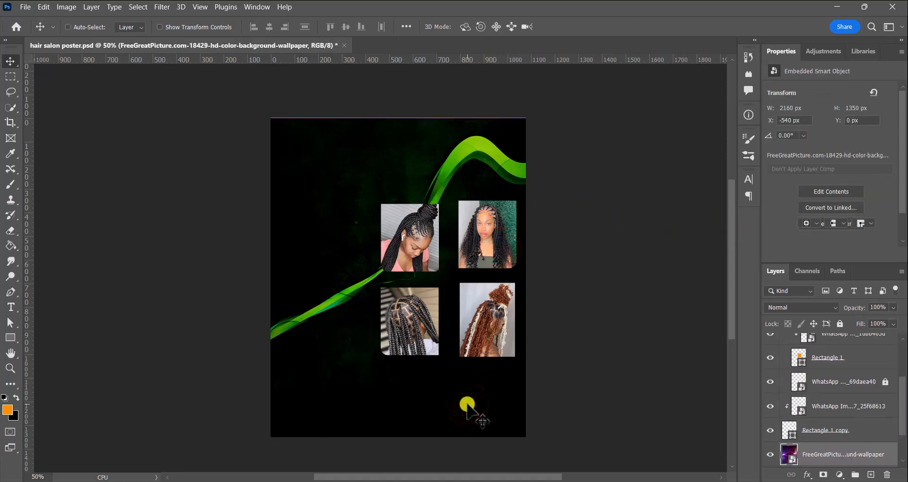
left_click_drag(371, 268, 351, 400)
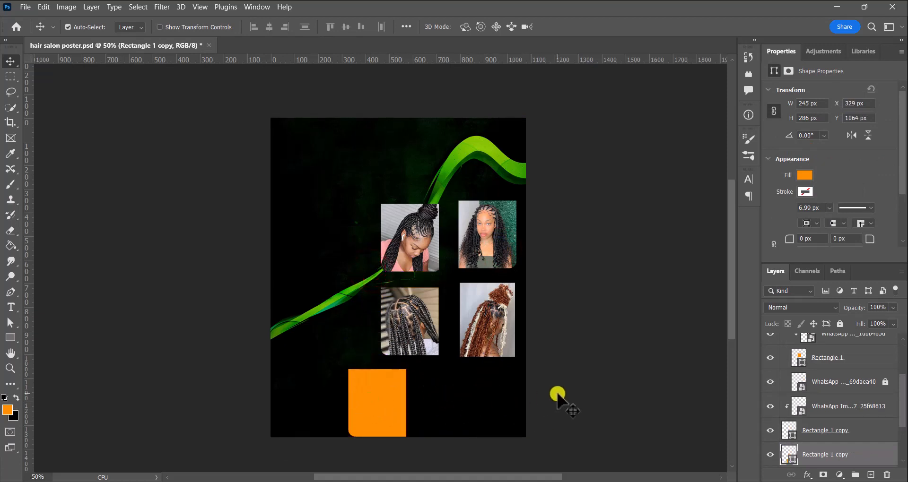
- Identify the auburn-braids photo's layer by toggling its neighbour's visibility, and unlock layer 69daea40
left_click(495, 330)
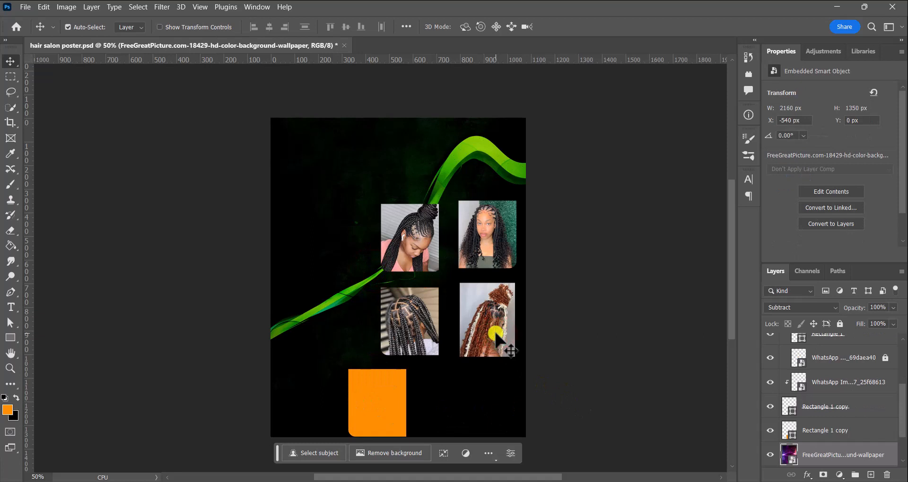
scroll(812, 395, "up", 4)
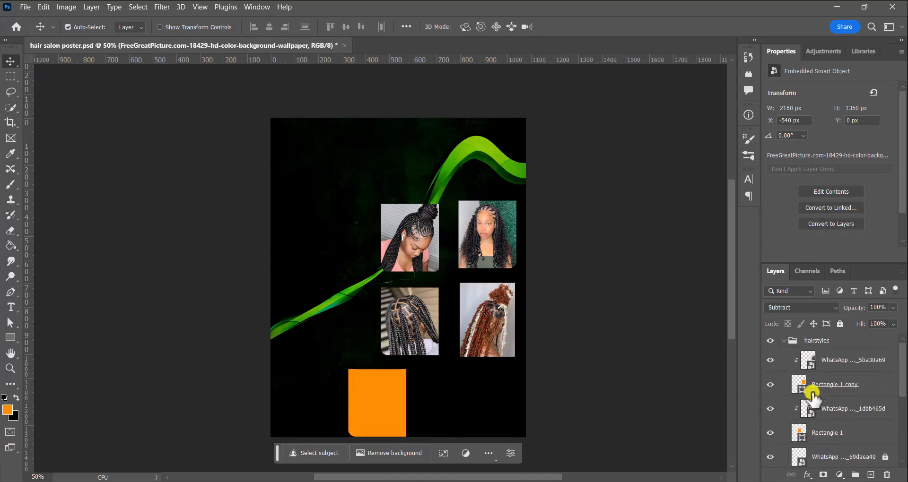
scroll(812, 396, "down", 3)
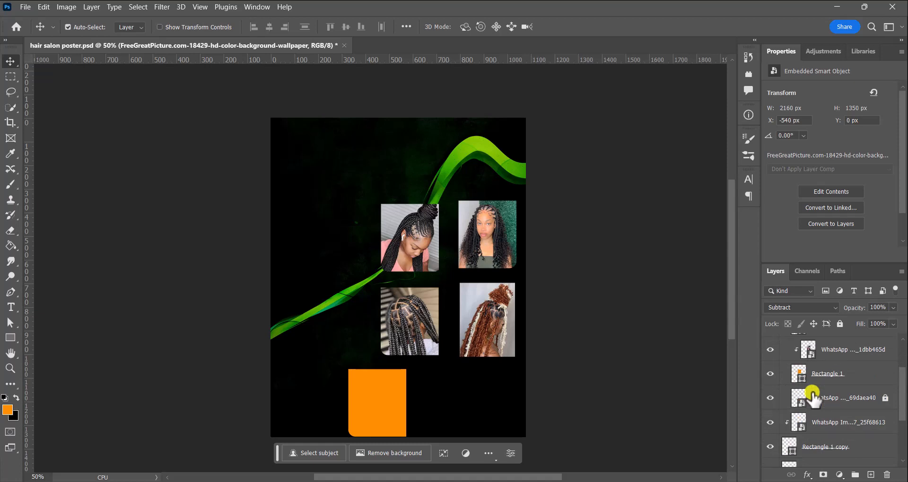
left_click(770, 423)
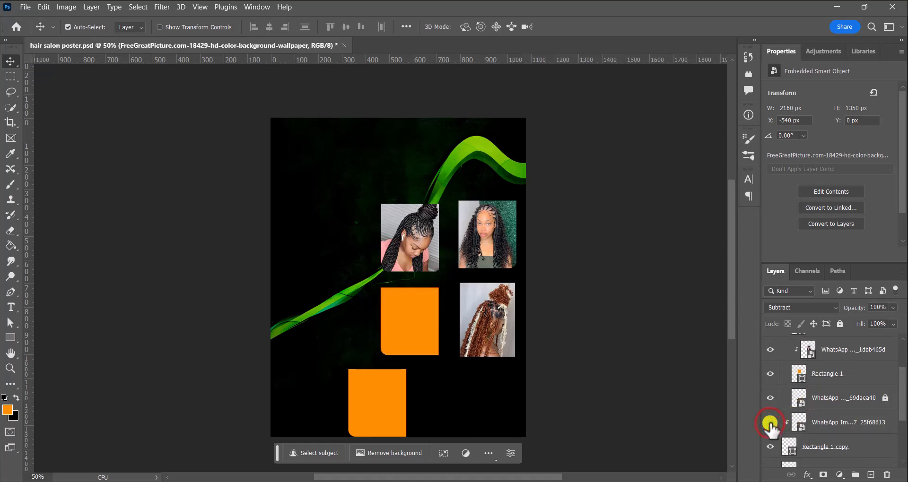
left_click(770, 423)
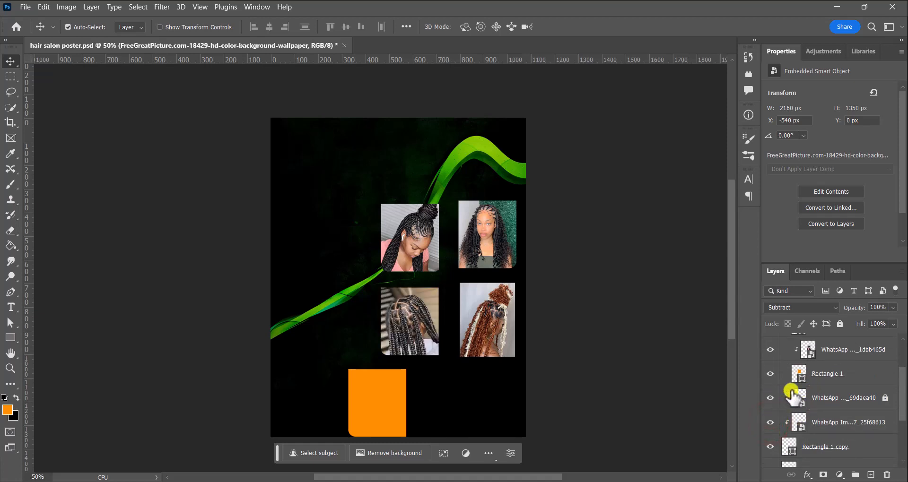
left_click(886, 398)
- Move the new rectangle's layer directly above 69daea40 and place it over the auburn-braids photo, at about X 778, Y 719 px
left_click(379, 403)
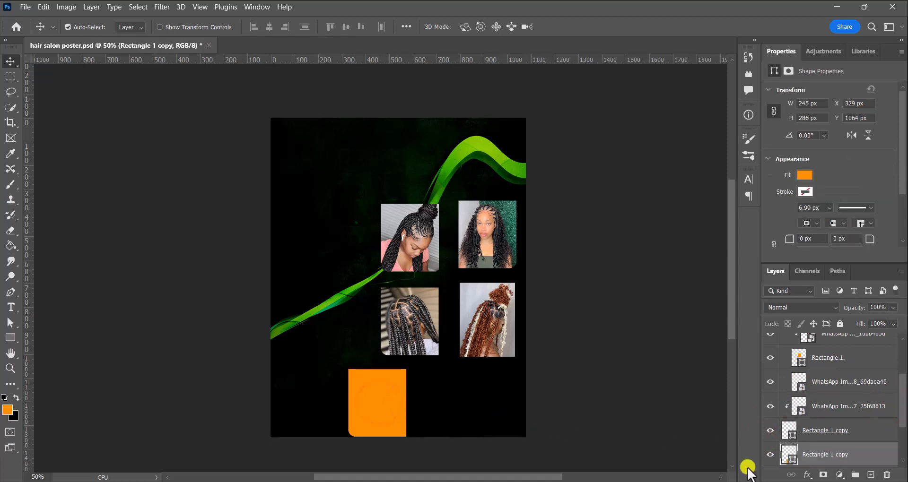
left_click(825, 455)
left_click_drag(825, 453, 857, 407)
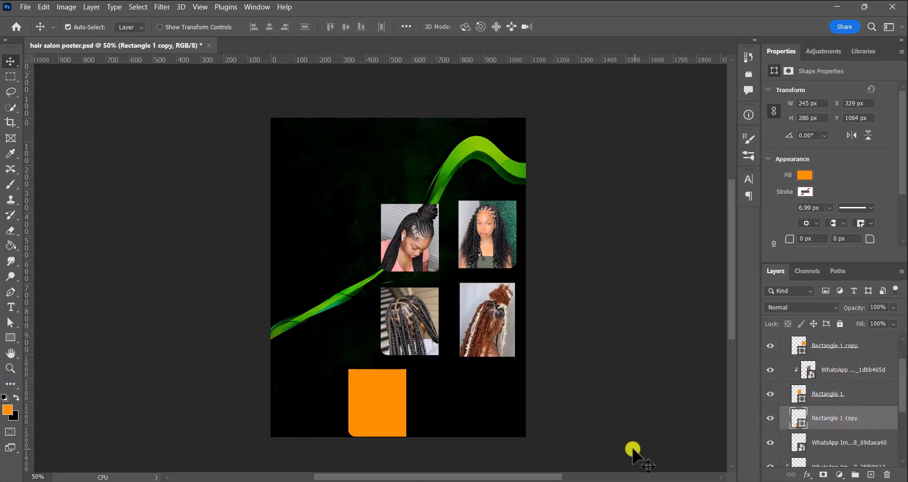
left_click_drag(388, 395, 495, 316)
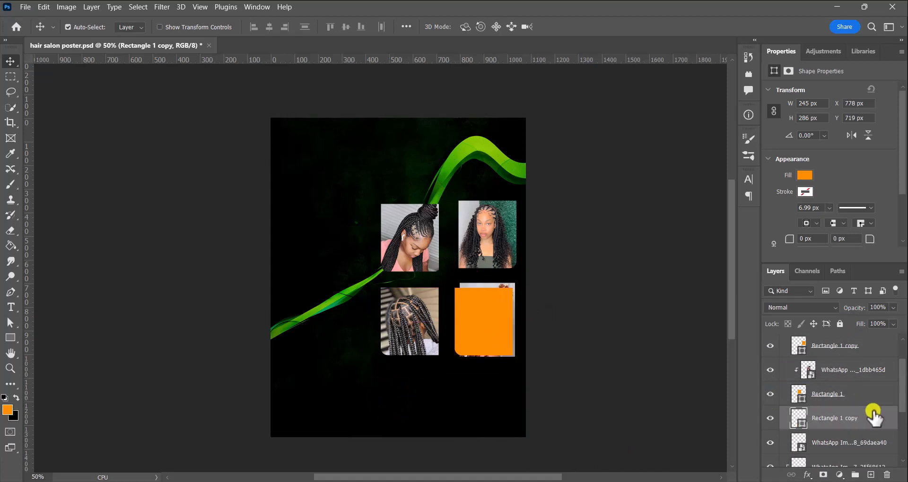
- Move the new rectangle's layer directly beneath 69daea40 and clip the auburn-braids photo to it
scroll(873, 416, "down", 1)
left_click_drag(850, 388, 845, 419)
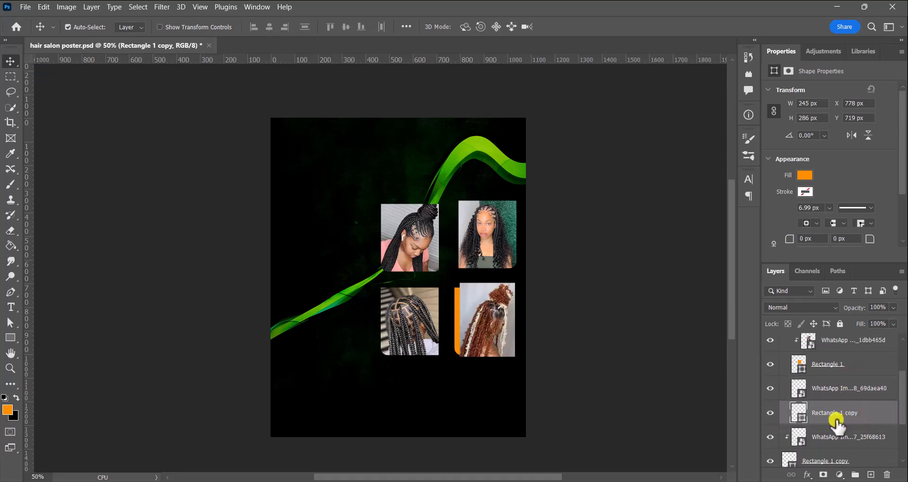
left_click(830, 395)
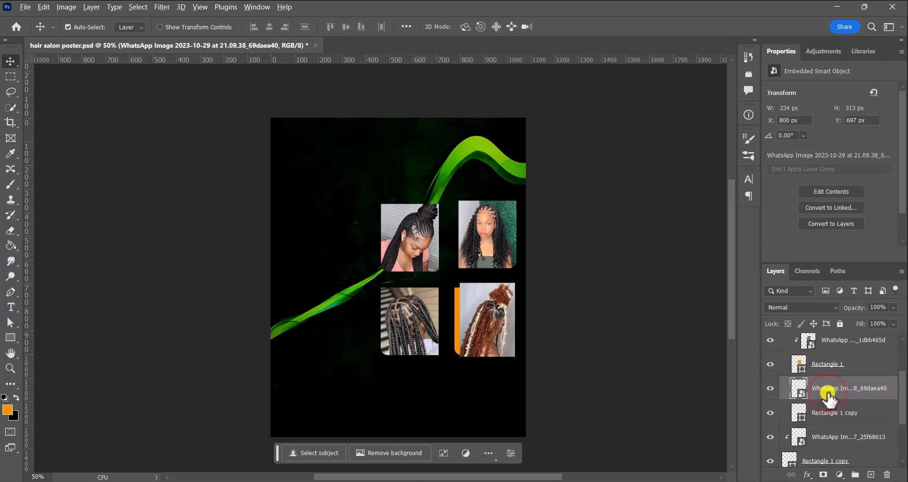
left_click_drag(832, 397, 833, 399)
left_click(833, 399, "alt")
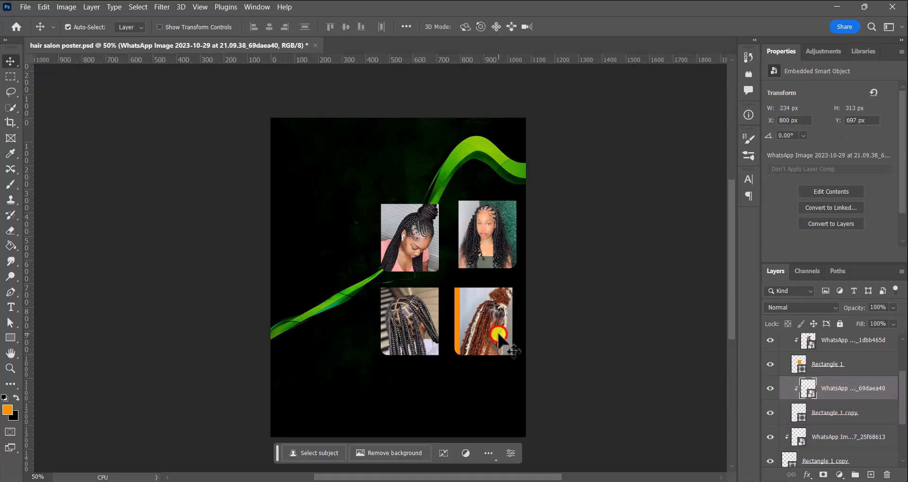
- Enlarge and reposition the auburn-braids photo to cover its rectangle, at about 282 x 377 px, X 758, Y 699 px
key("ctrl+t")
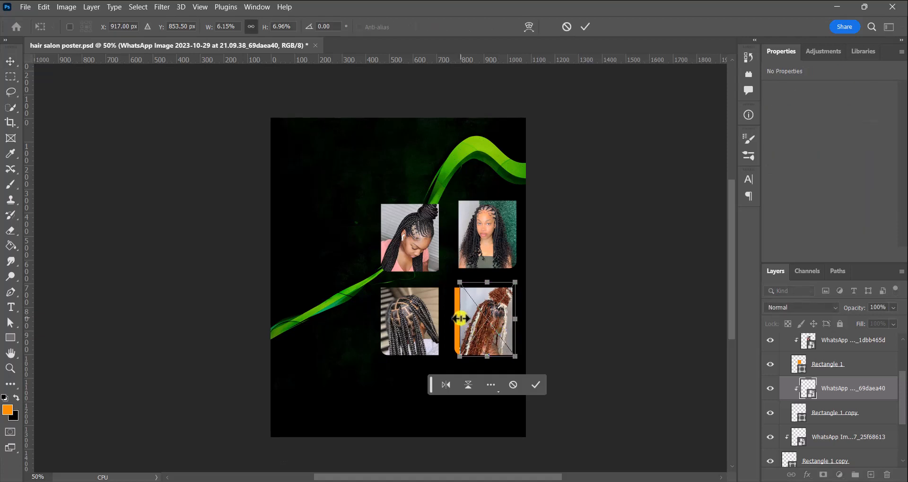
left_click_drag(460, 319, 480, 329)
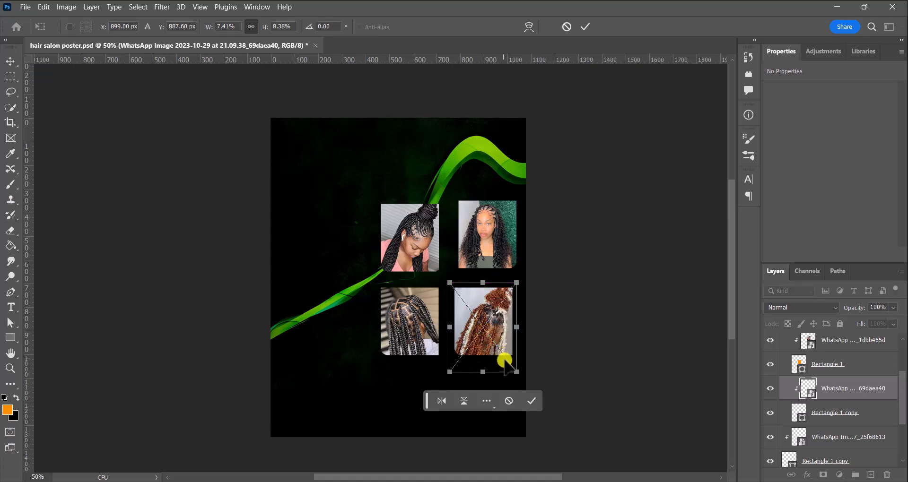
left_click(529, 399)
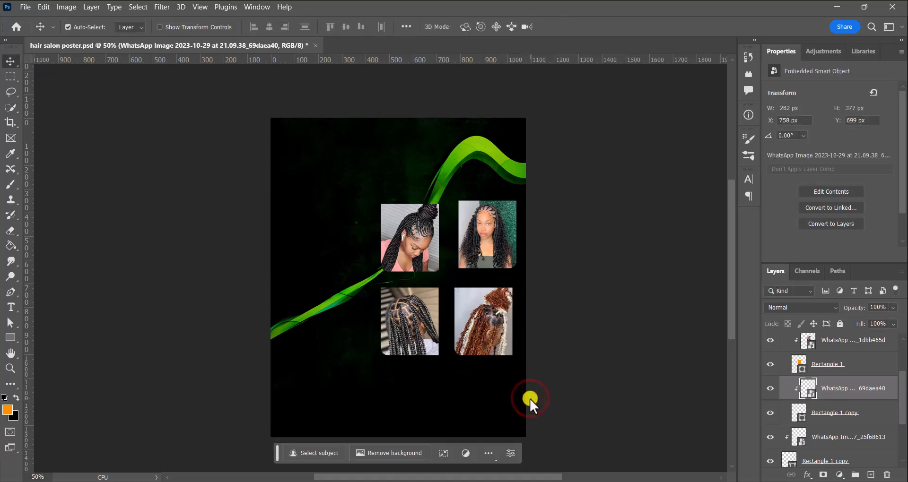
- Set the lower-right corner radius of the rectangle beneath the auburn-braids photo to 30 px
left_click(835, 415)
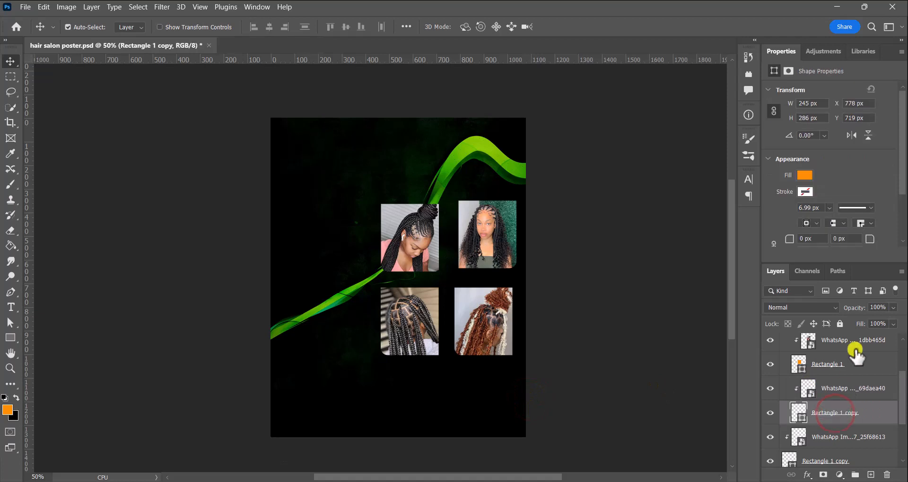
scroll(853, 218, "down", 1)
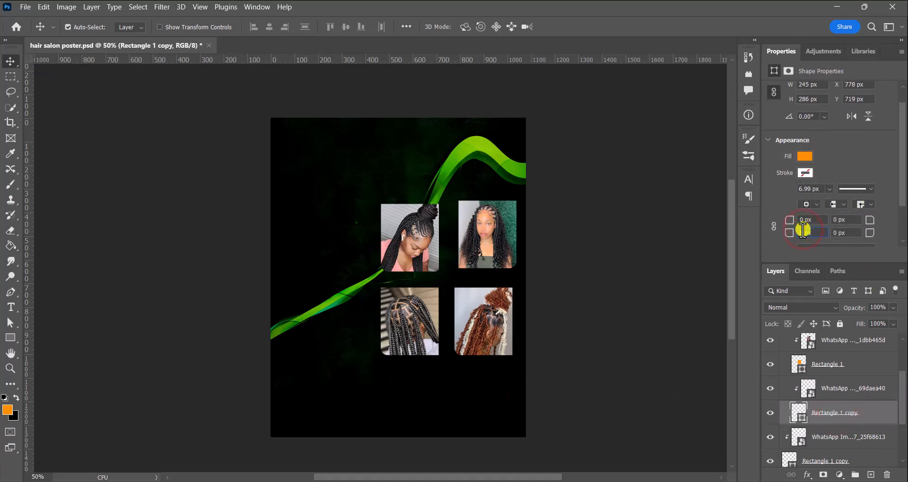
left_click(832, 236)
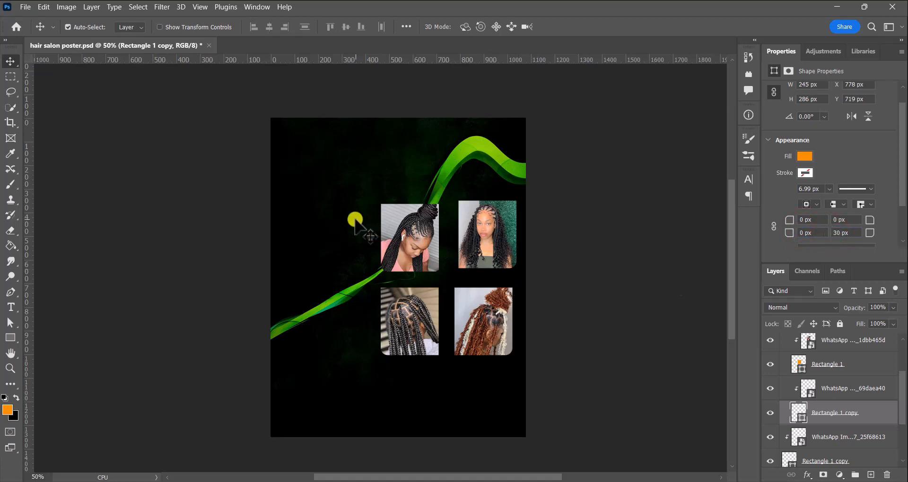
left_click(355, 220)
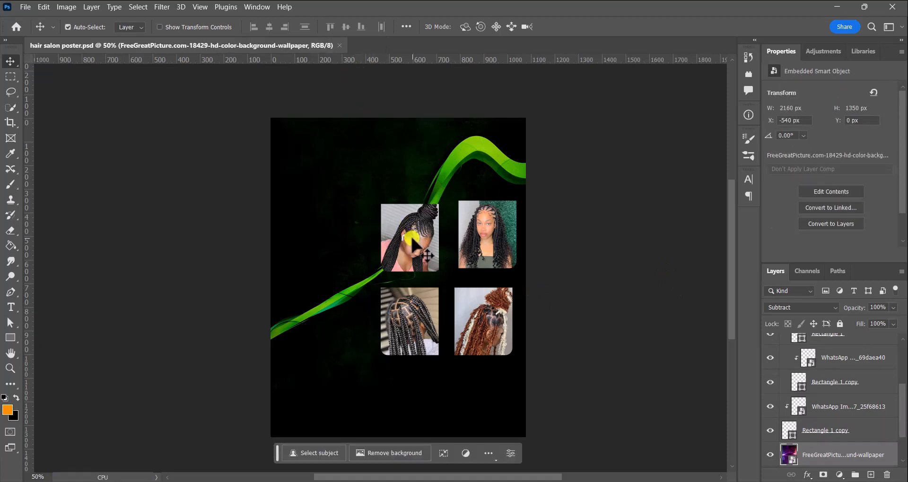
- Link the auburn-braids photo layer 69daea40 to the rectangle layer directly beneath it
left_click(830, 408)
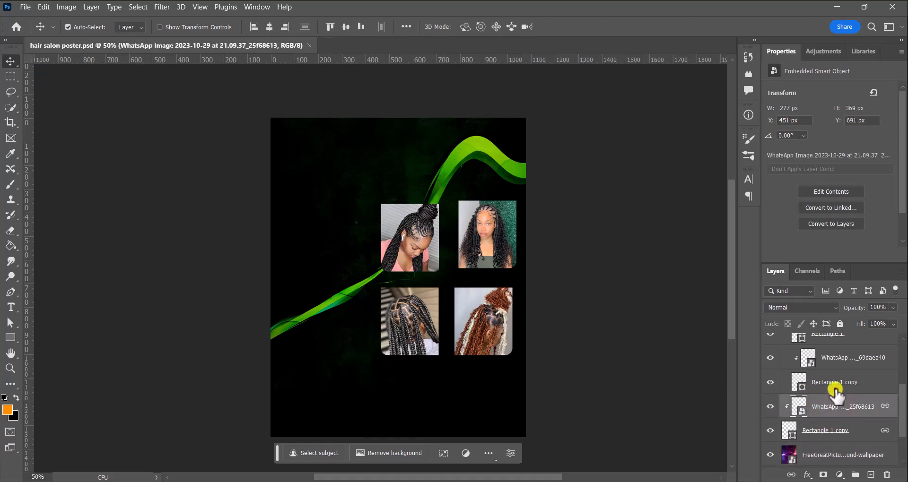
left_click(836, 391)
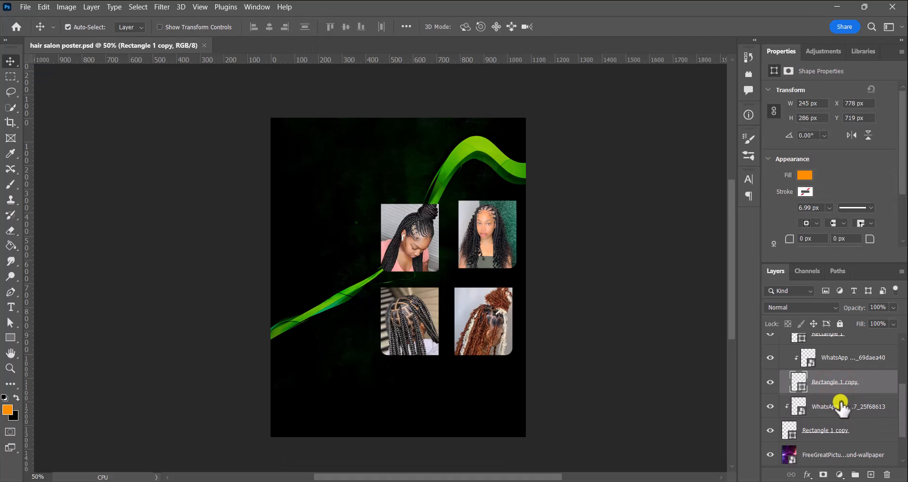
left_click(841, 405, "ctrl")
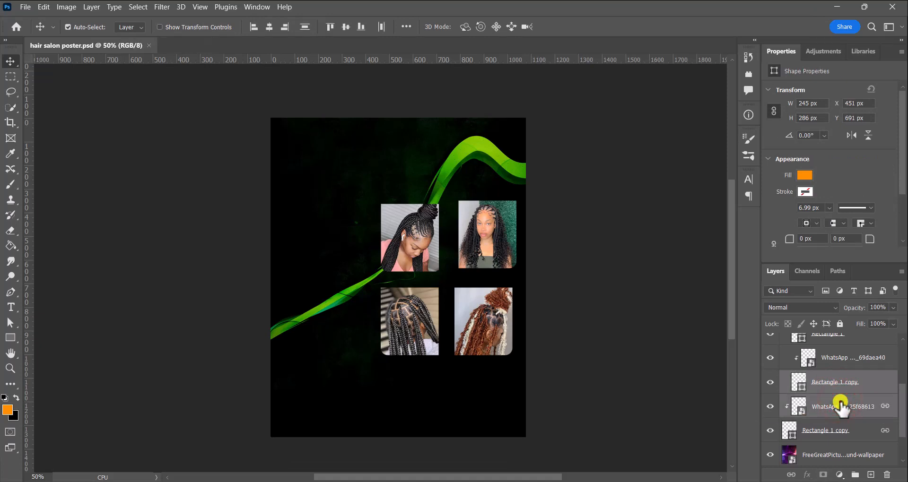
left_click(841, 406)
left_click(820, 431)
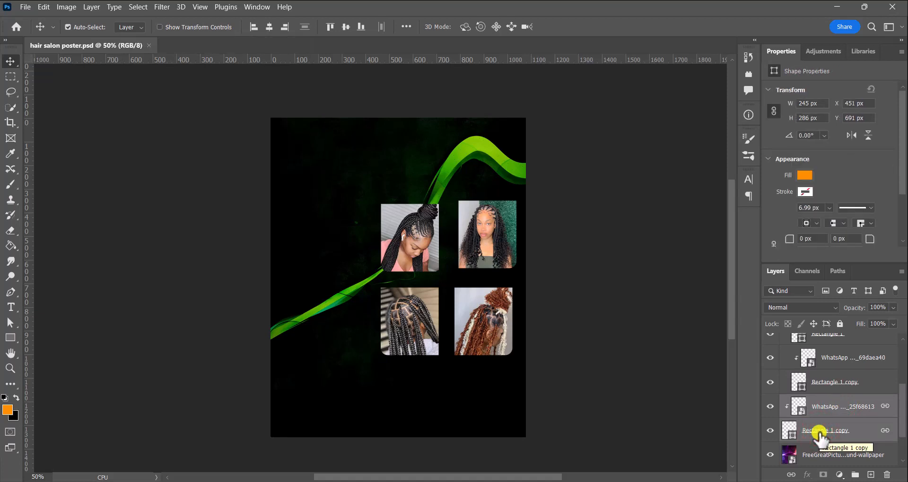
left_click(840, 384)
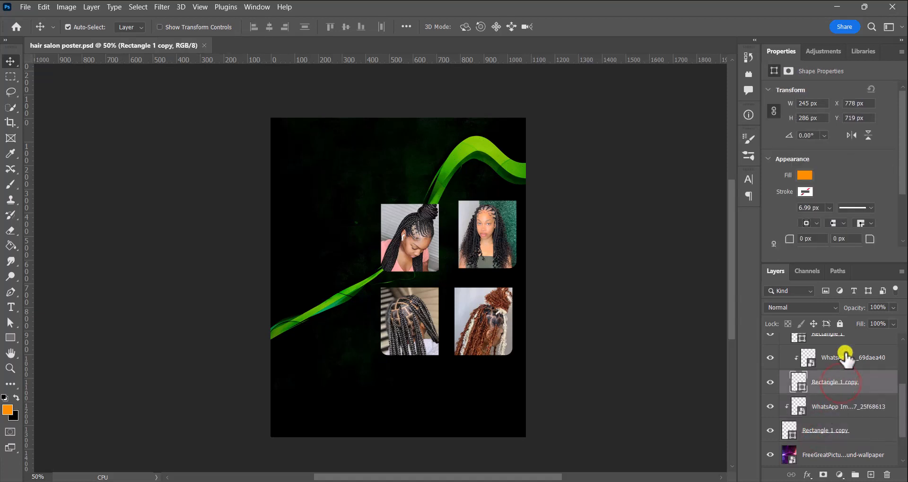
left_click(844, 357)
right_click(845, 357)
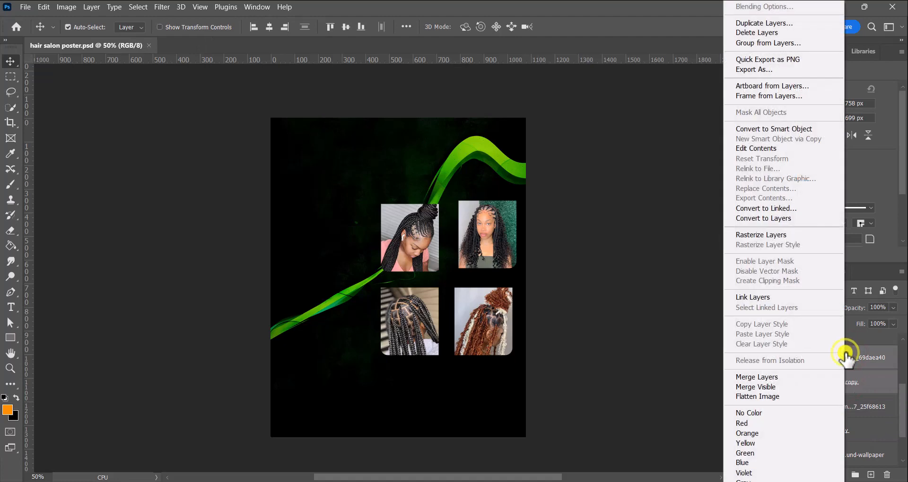
left_click(773, 299)
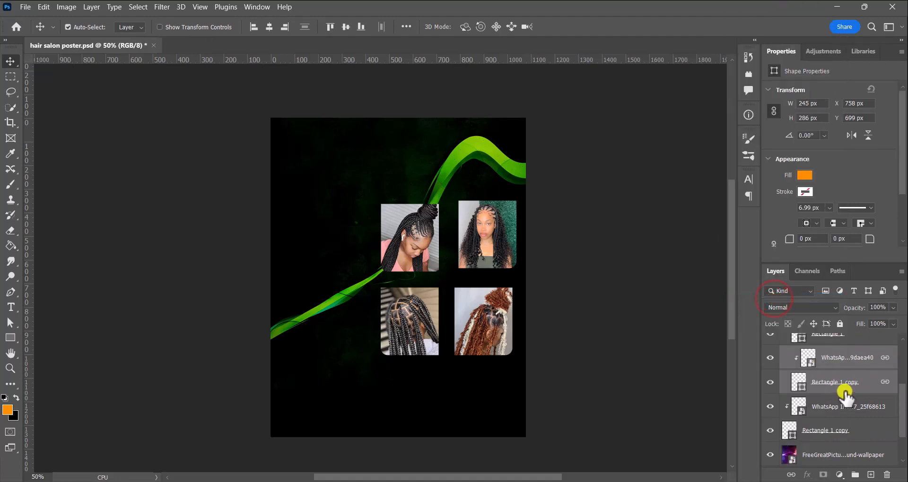
- Link photo layer 5ba30a69 to the rectangle layer directly beneath it, dismissing the Sticky Keys prompt
scroll(845, 397, "up", 1)
scroll(845, 398, "up", 1)
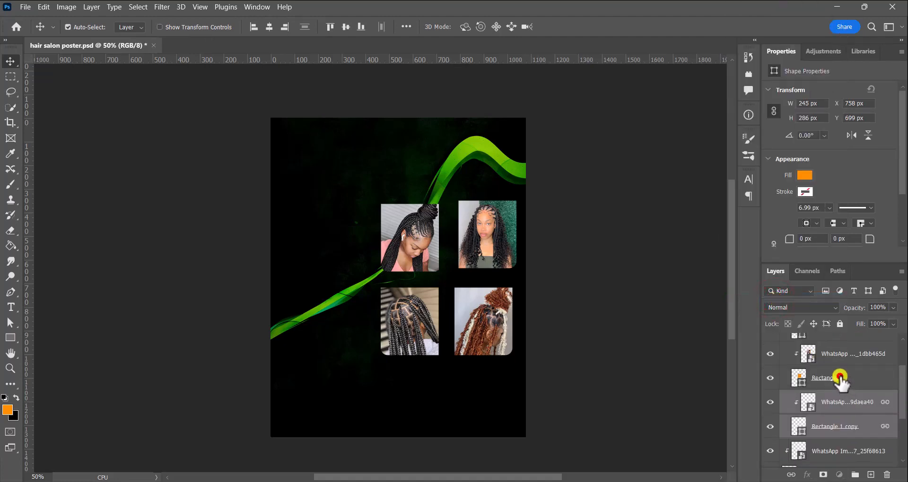
left_click(840, 378)
scroll(844, 381, "up", 2)
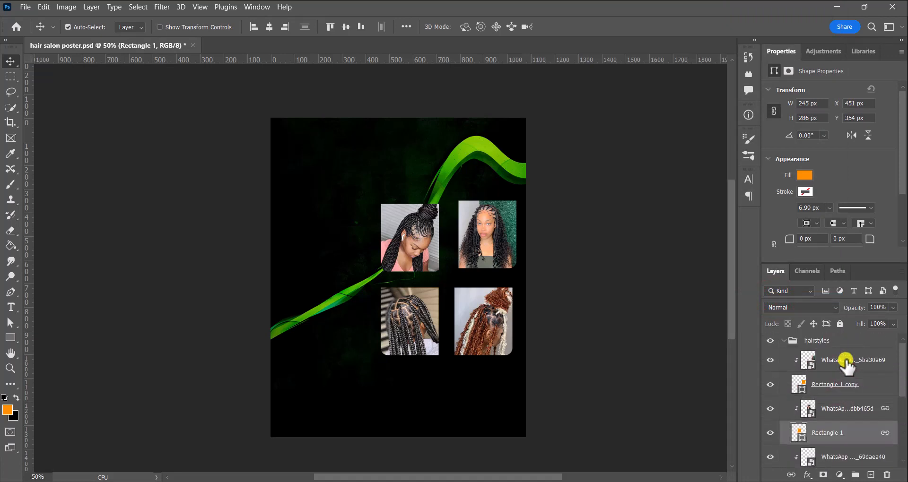
left_click(847, 388)
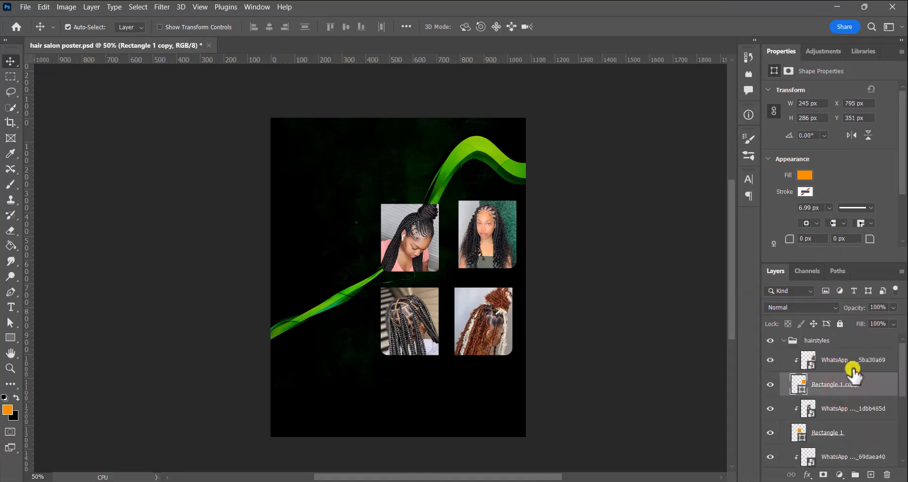
left_click(853, 365, "shift")
key("shift")
key("shift")
key("shift")
key("shift")
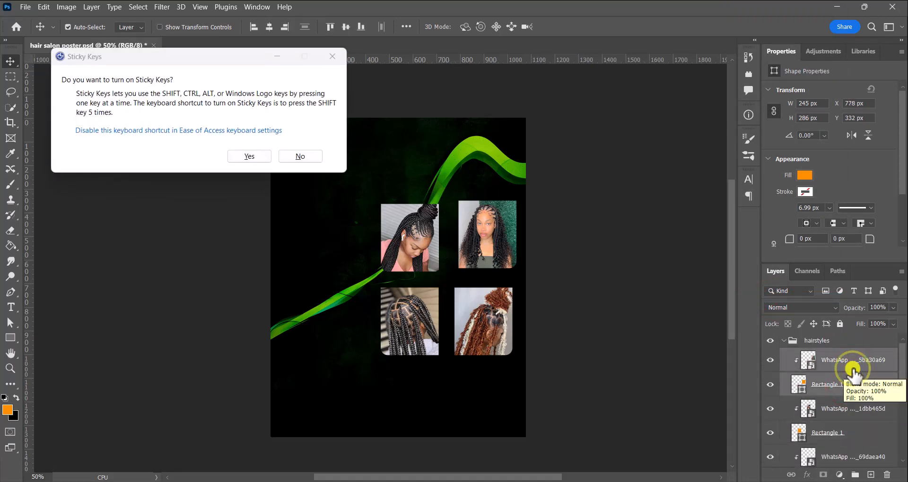
left_click(330, 55)
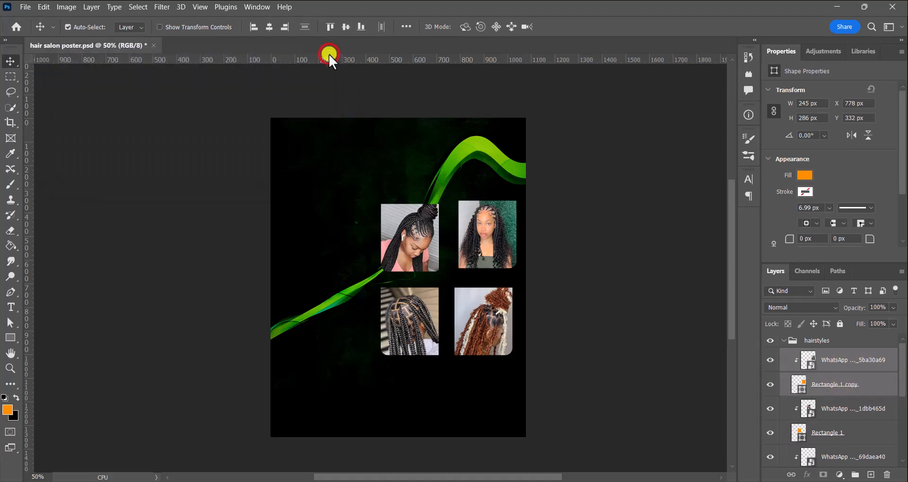
right_click(841, 364)
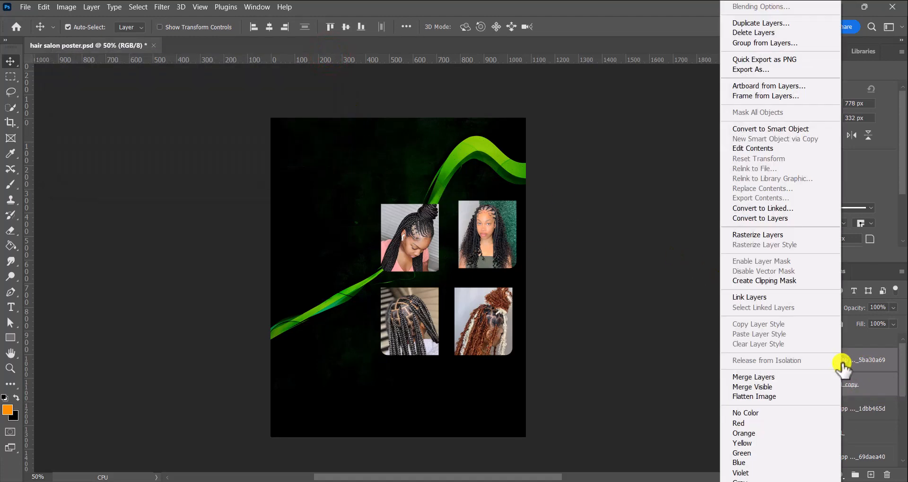
left_click(763, 298)
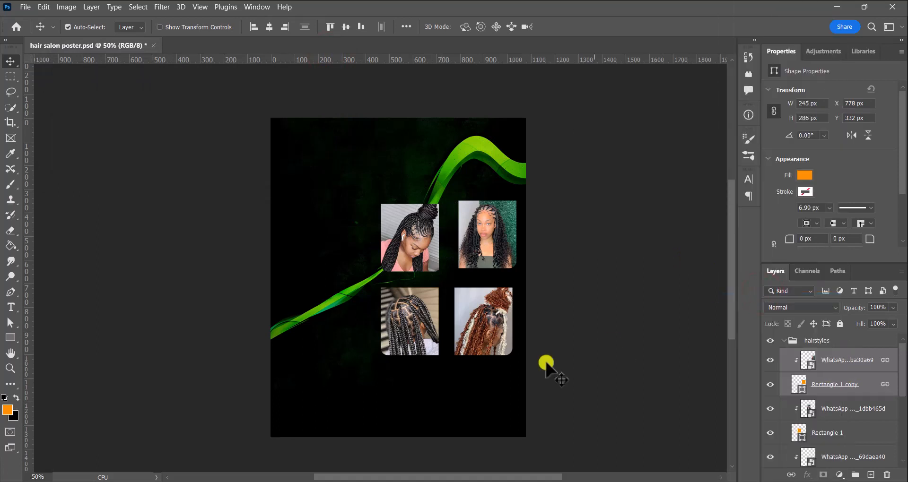
- Arrange the four linked photos in an evenly spaced two-by-two grid, with the upper-left photo at about X 450, Y 332 px
left_click(420, 401)
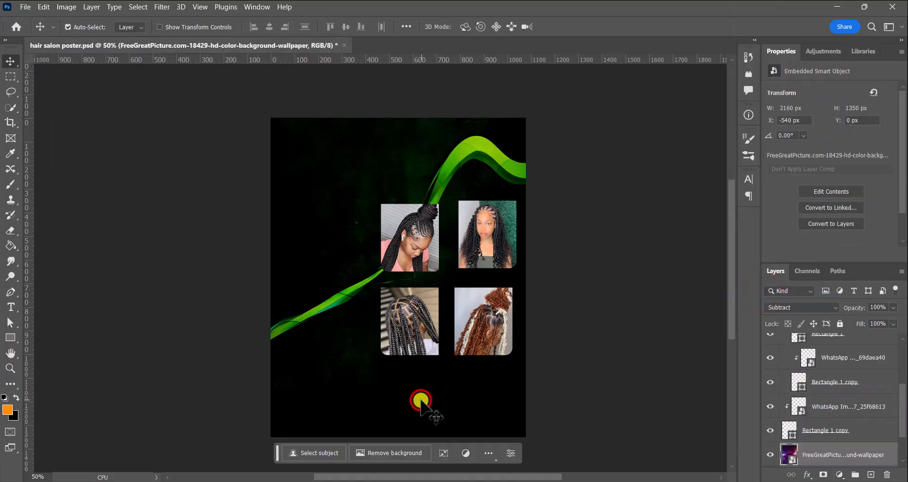
left_click(354, 212)
left_click(408, 230)
left_click_drag(408, 231, 407, 224)
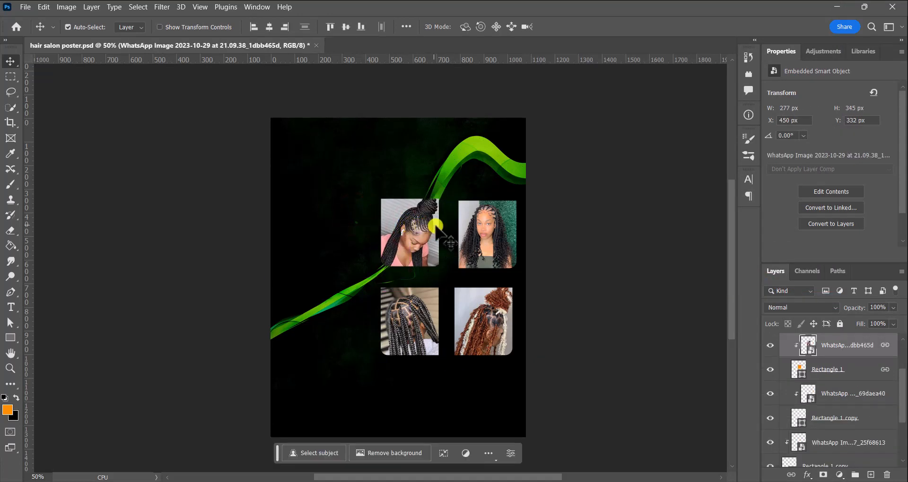
left_click_drag(487, 230, 476, 232)
left_click_drag(410, 316, 405, 318)
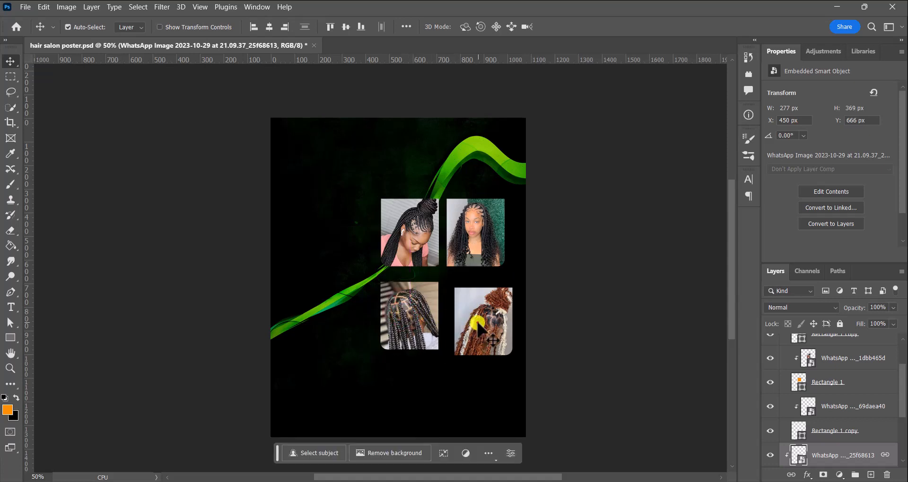
left_click_drag(480, 324, 471, 320)
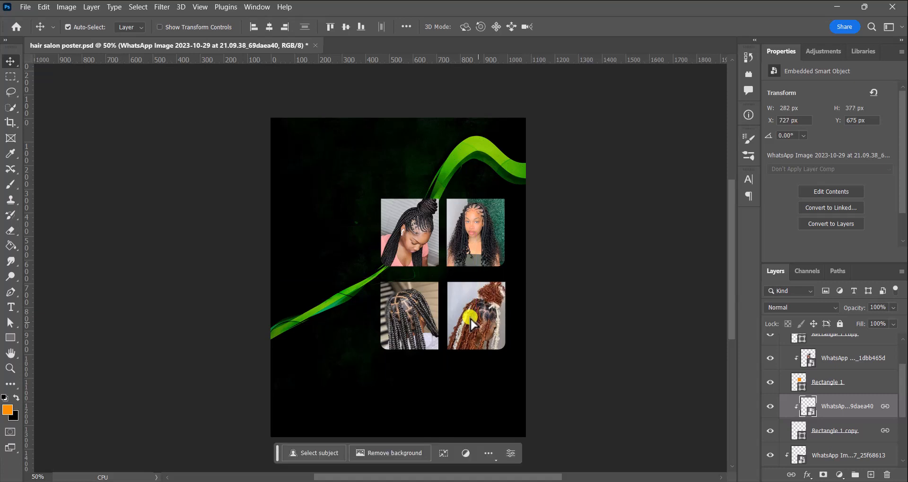
left_click(427, 376)
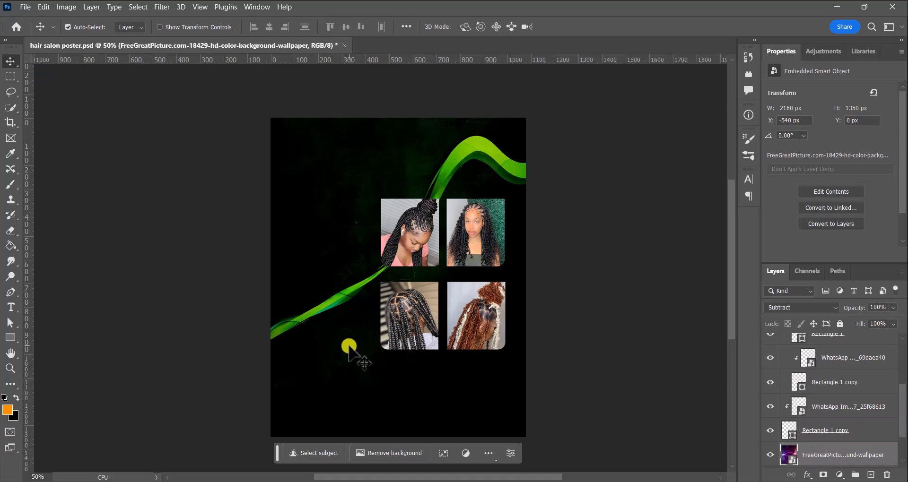
left_click(835, 32)
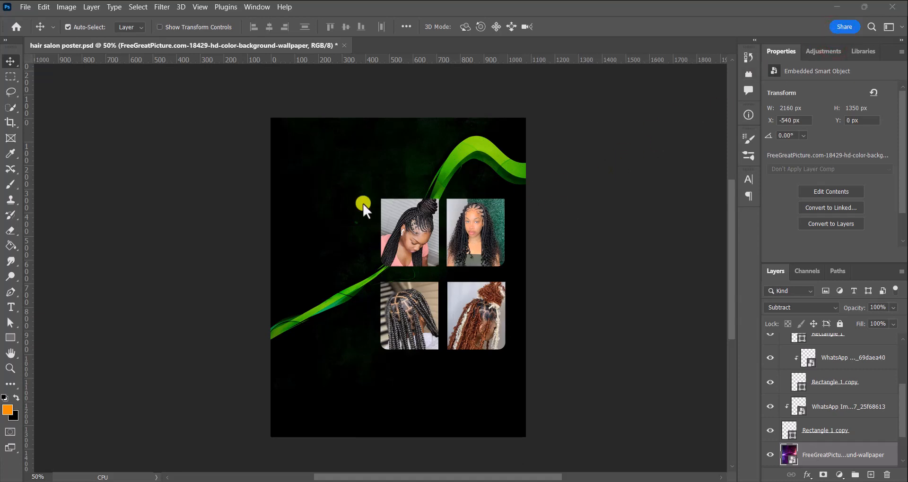
left_click(323, 199)
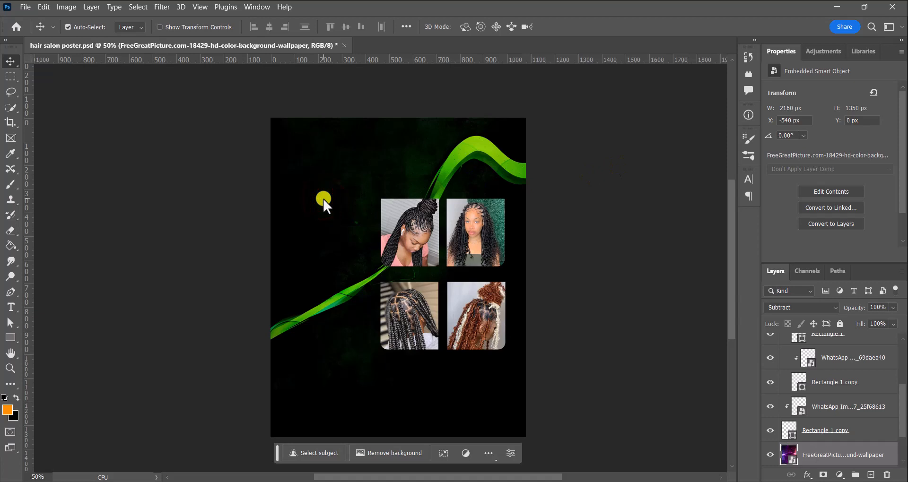
left_click(321, 323)
- Paste an orange rectangle copy directly above the wallpaper layer and place it beside the upper-left photo, at about X 188, Y 342 px
left_click(848, 383)
left_click(467, 415)
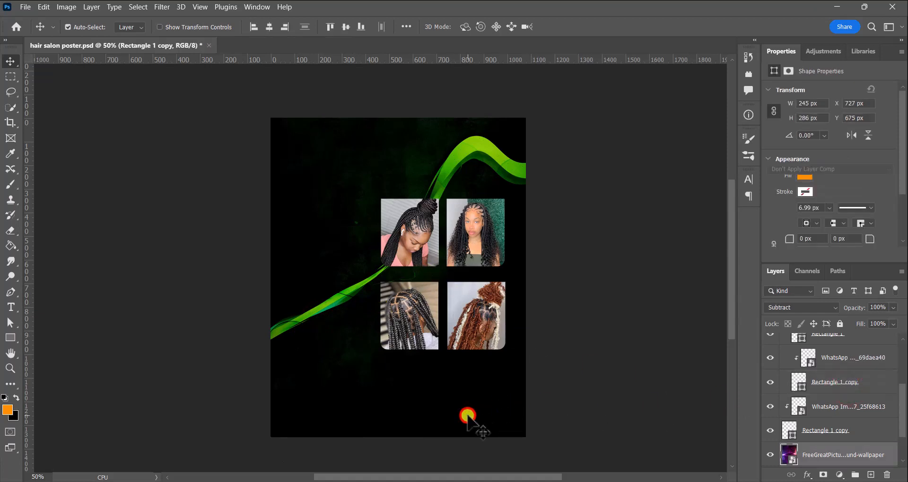
key("ctrl+v")
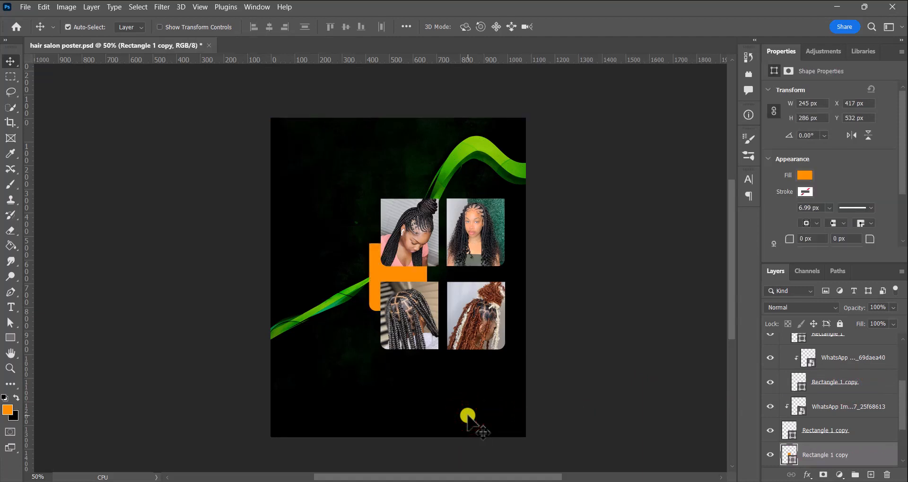
left_click_drag(371, 265, 318, 226)
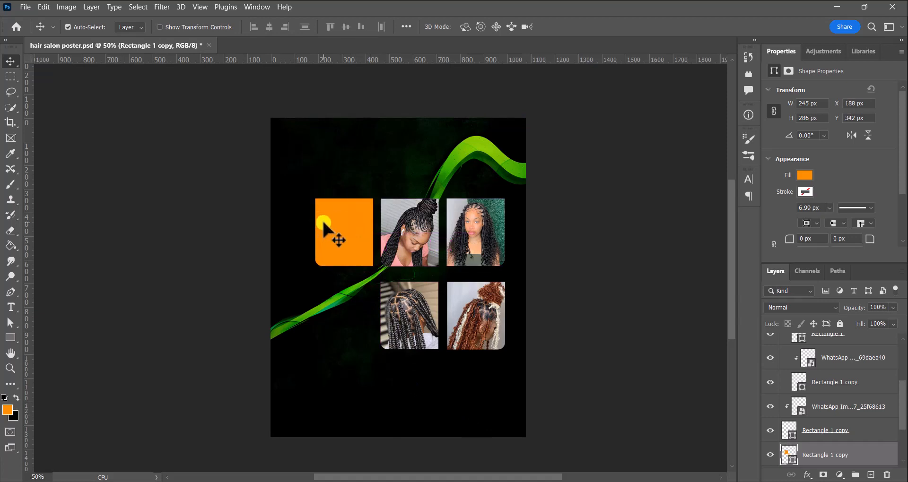
- Scale the orange rectangle copy to about 110.5% and position it beside the upper-left photo, at about X 157, Y 323 px
key("ctrl+t")
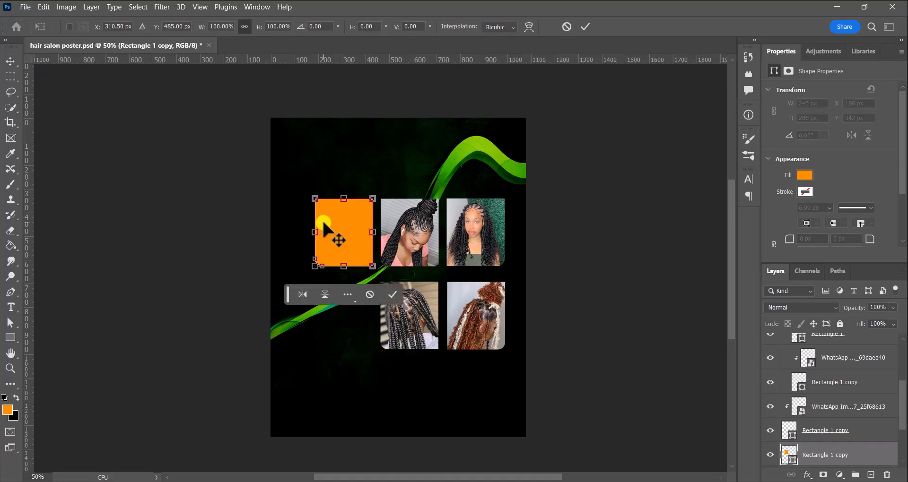
left_click_drag(344, 268, 333, 243)
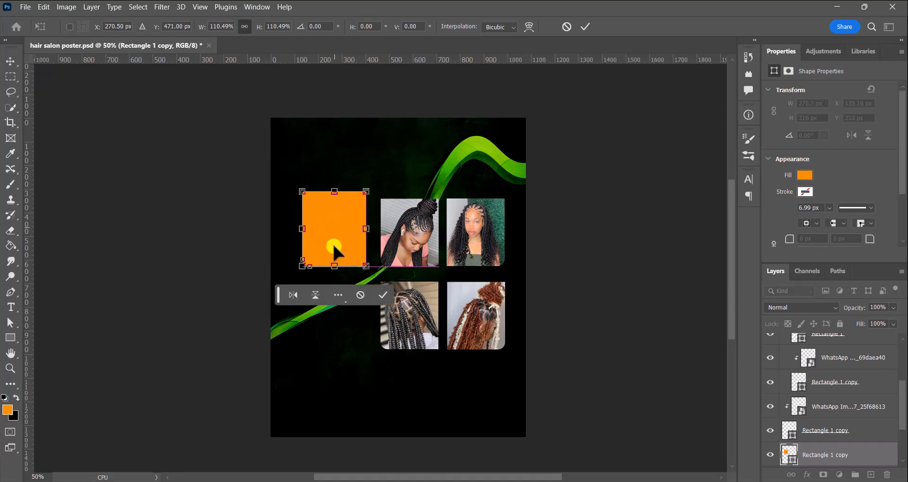
key("Down")
key("Down")
key("Down")
key("Down")
key("Right")
key("Right")
key("Right")
key("Right")
key("Right")
key("Right")
key("Right")
key("Right")
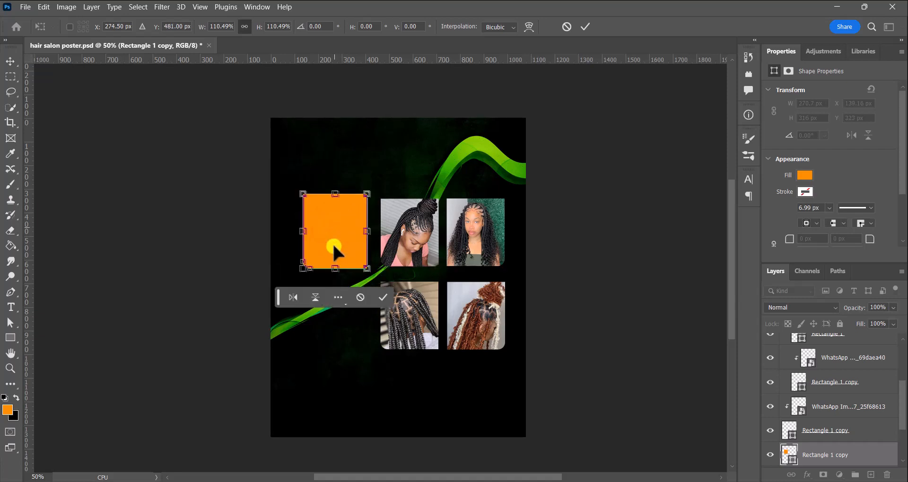
key("Right")
key("Right")
key("Right")
key("Right")
key("Right")
key("Right")
key("Right")
key("Right")
key("Right")
key("Right")
key("Right")
key("Right")
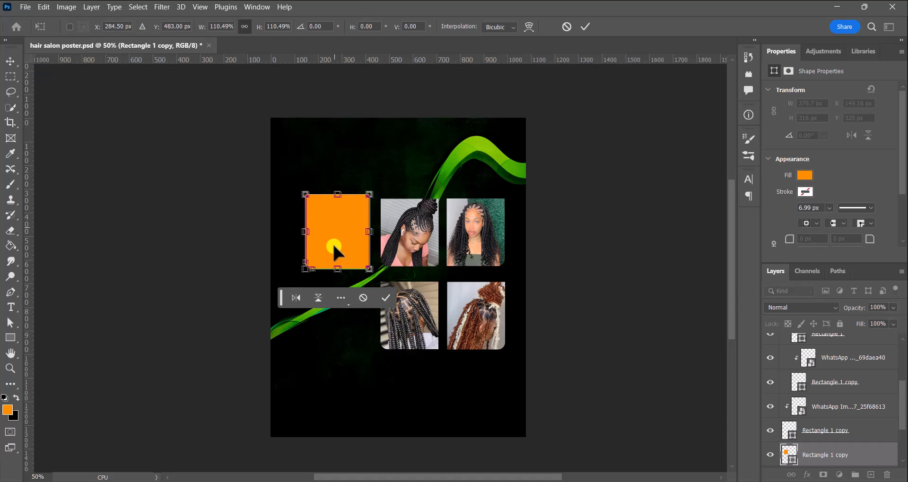
key("Right")
key("Right")
key("Right")
key("Right")
key("Right")
key("Right")
key("Right")
key("Right")
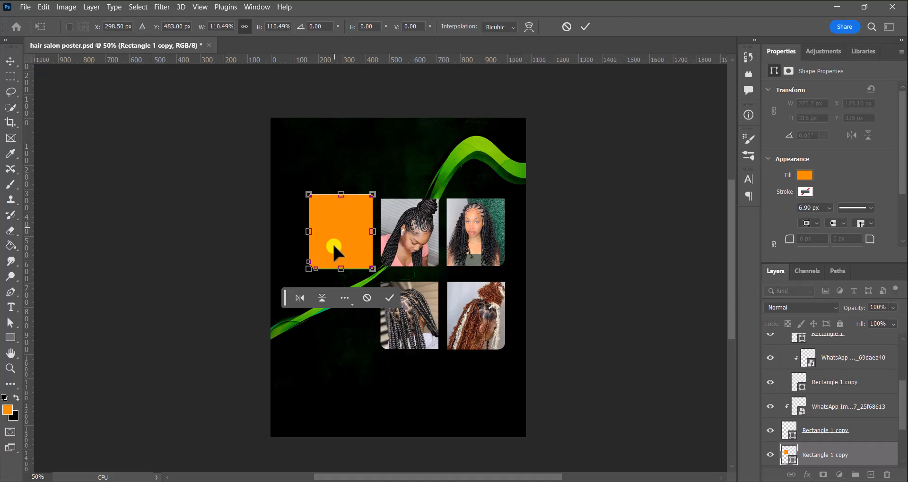
left_click_drag(340, 243, 340, 243)
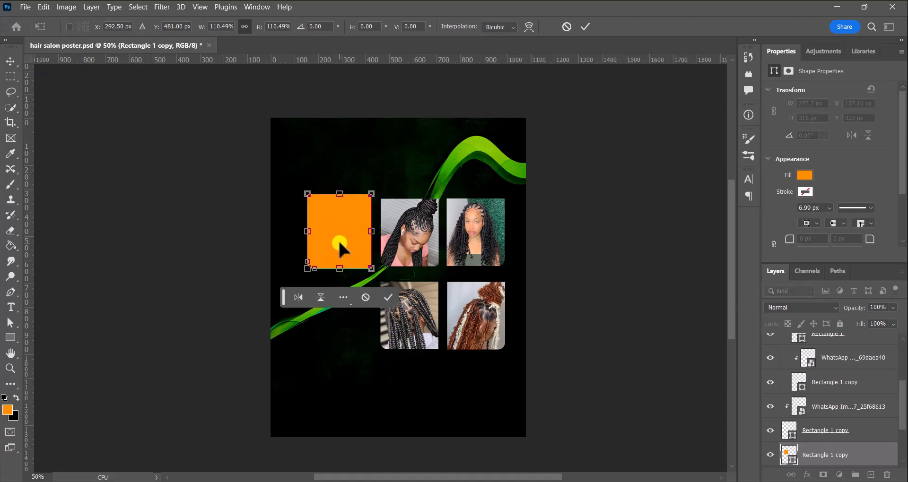
left_click(388, 296)
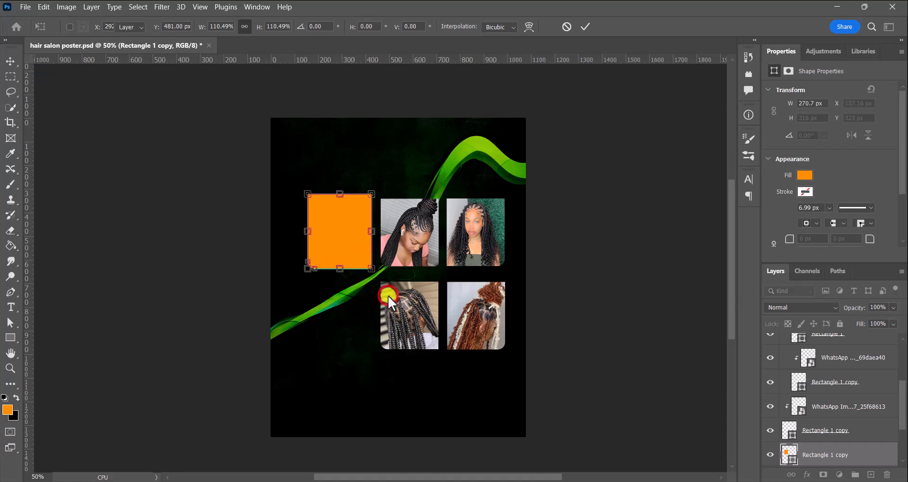
- Duplicate the orange rectangle and place both side by side near the poster's top edge, at about X 31 and X 331 px, Y 26 px
left_click(347, 258)
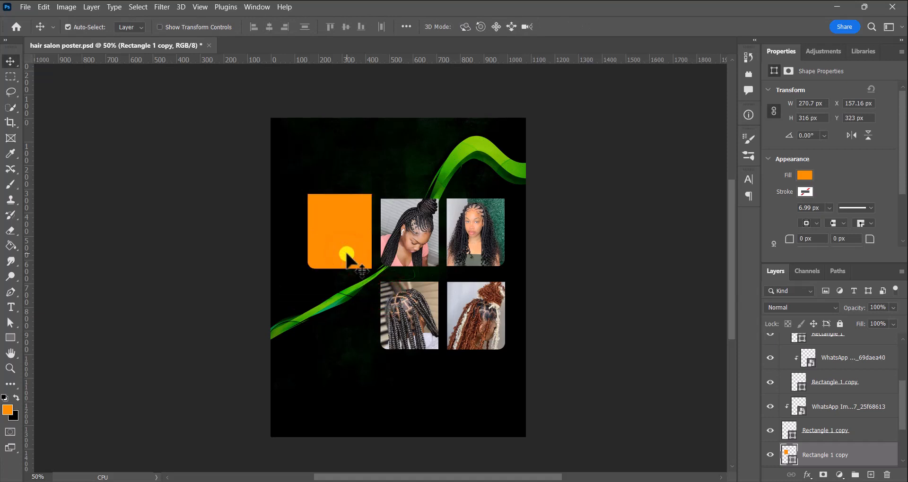
left_click_drag(346, 258, 375, 278)
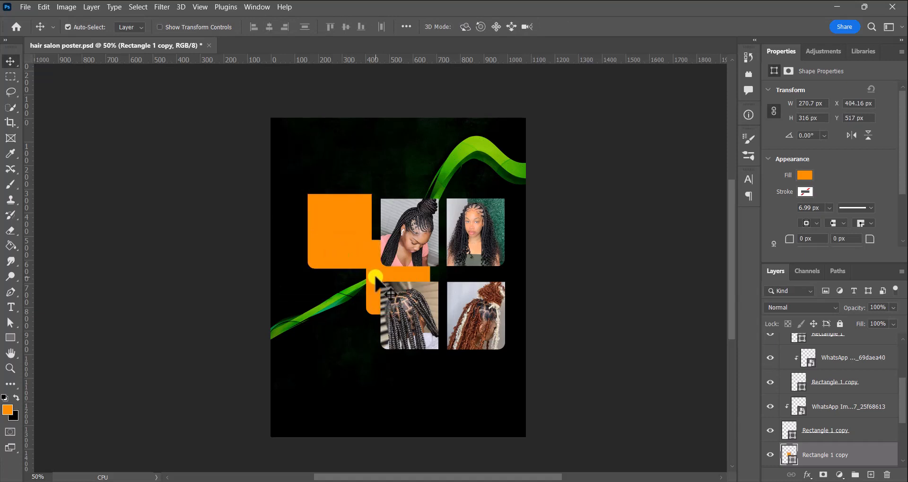
left_click_drag(339, 243, 310, 179)
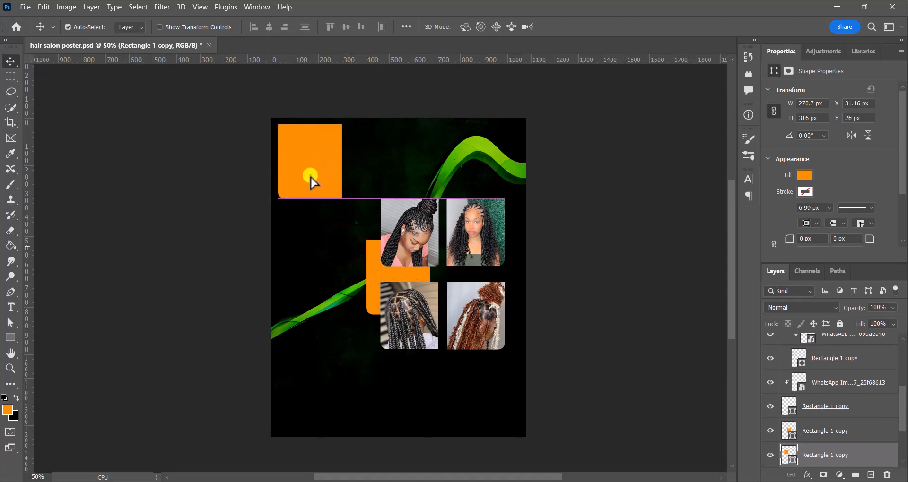
left_click_drag(371, 272, 355, 158)
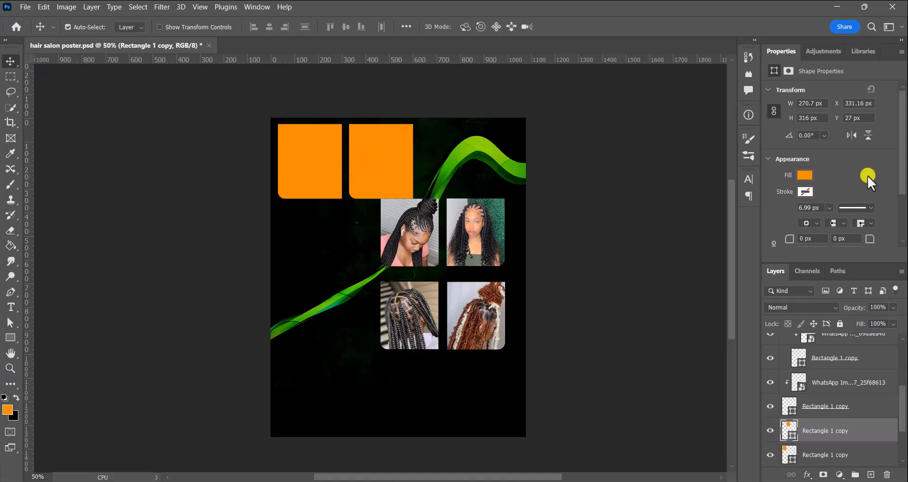
- Set the right orange rectangle's lower-left corner radius to 0 px and its lower-right corner radius to 30 px
scroll(867, 175, "down", 2)
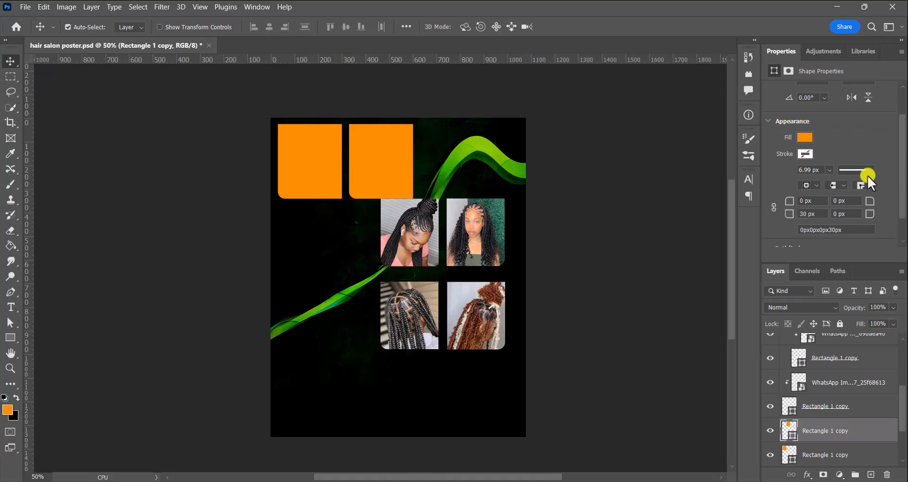
left_click(802, 212)
type("0")
left_click(837, 214)
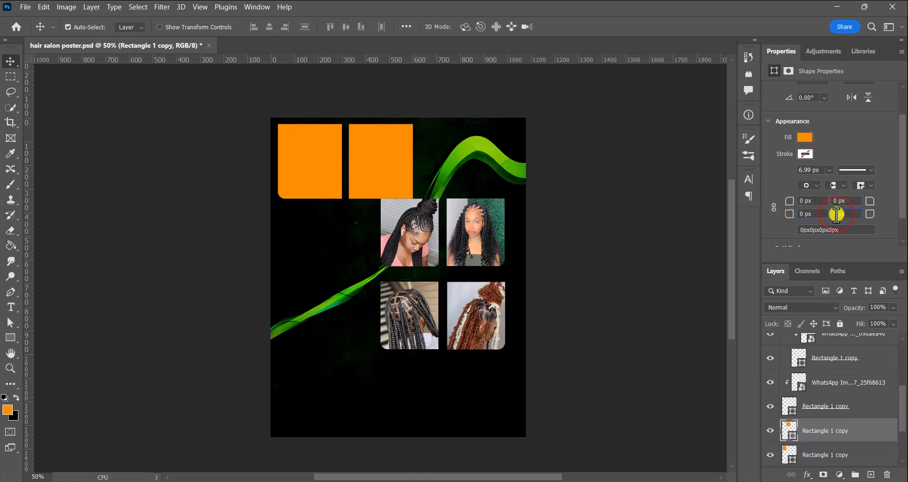
type("30")
key("Return")
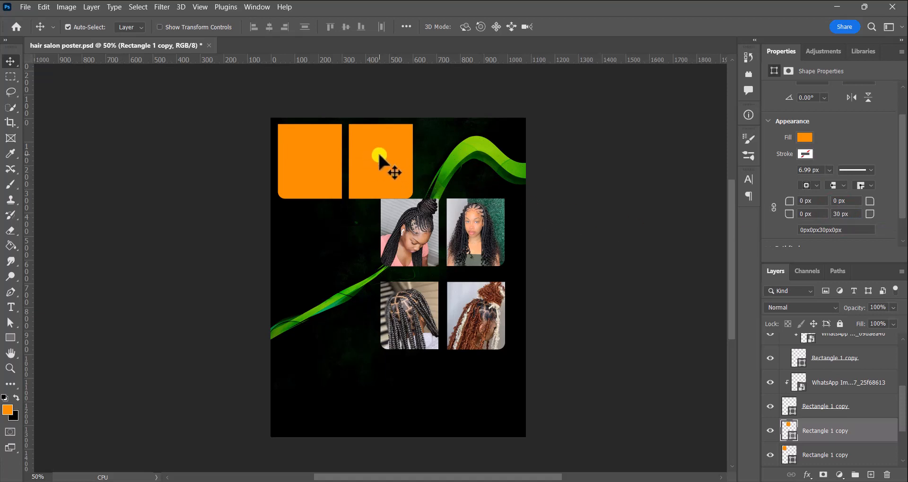
- Move the right orange rectangle against the left one, closing the gap between them and aligning their top edges
left_click_drag(378, 154, 370, 158)
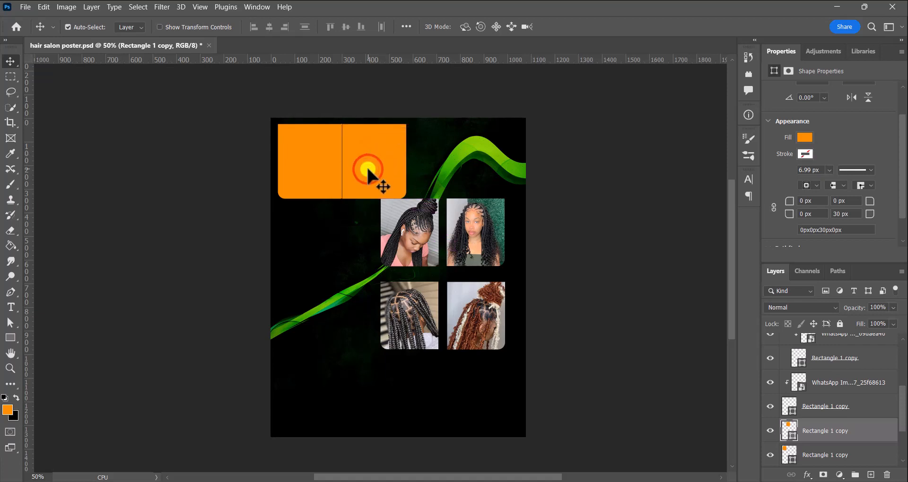
key("Left")
key("Left")
key("Left")
key("Left")
key("Left")
key("Left")
key("Left")
key("Left")
key("Left")
key("Left")
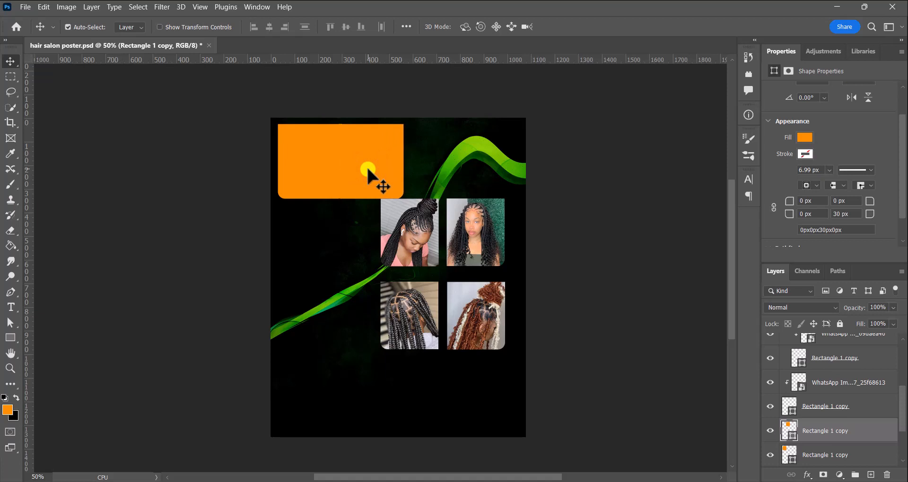
key("Left")
key("Left")
key("Right")
key("Right")
key("Right")
key("Right")
key("Right")
key("Right")
key("Right")
key("Right")
key("Right")
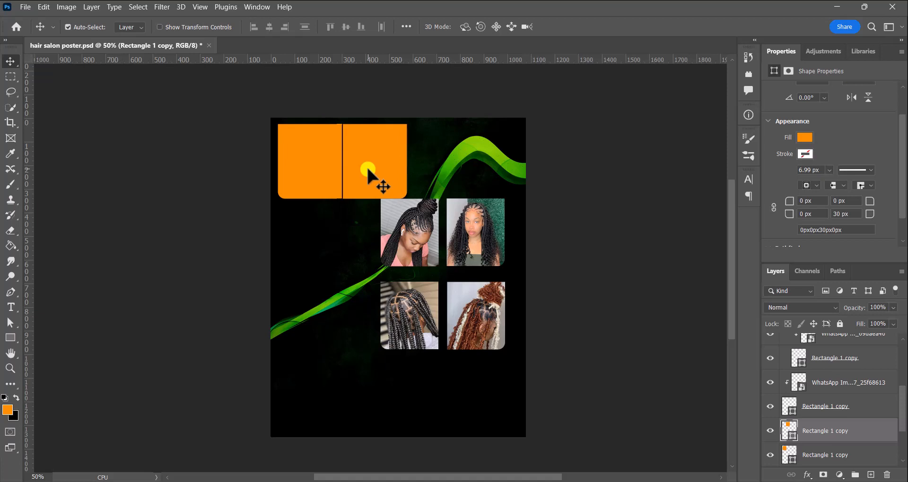
key("Left")
key("Left")
key("Left")
key("Left")
key("Left")
key("Left")
scroll(368, 169, "up", 1)
scroll(368, 169, "down", 1)
key("Up")
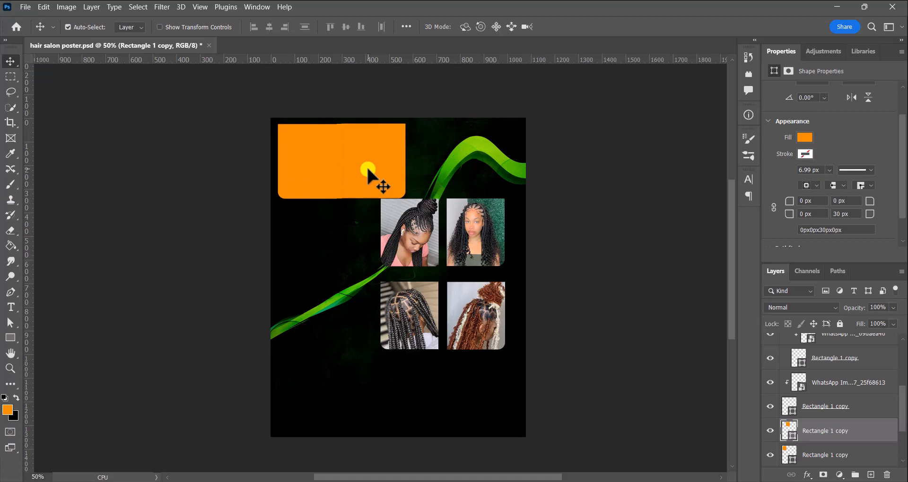
key("Down")
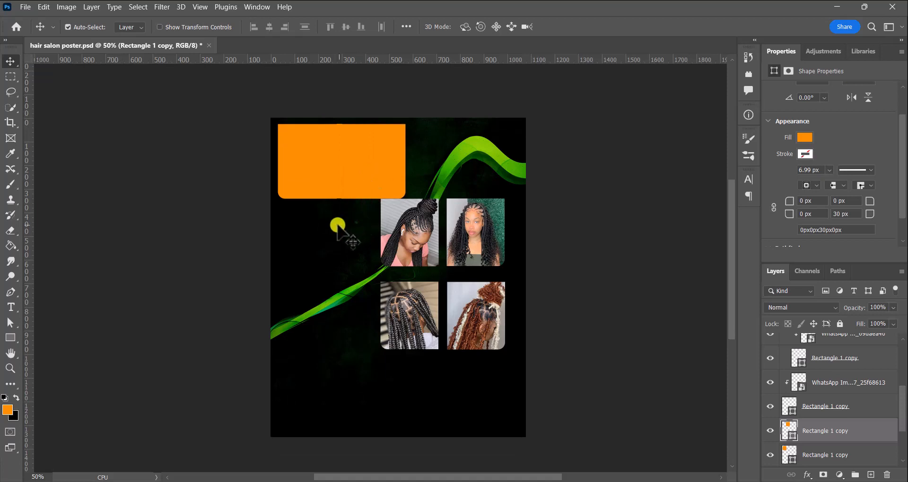
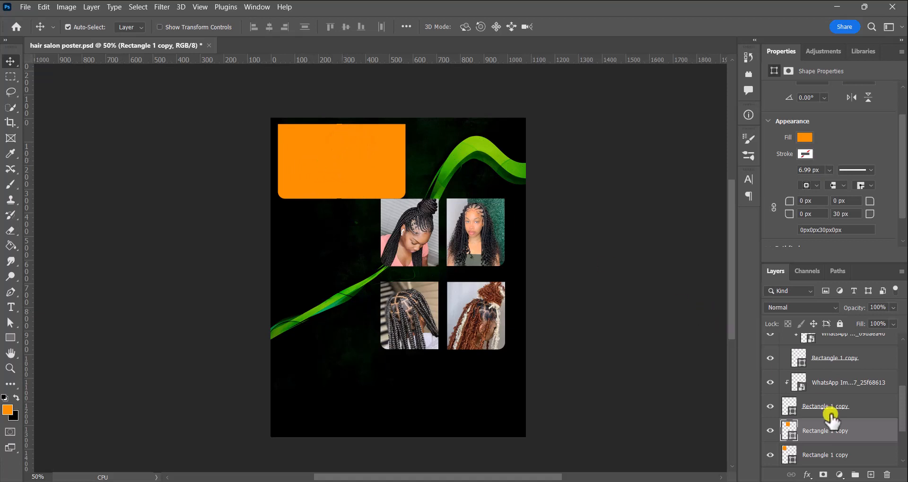
- Merge the two adjoining orange rectangle layers into a single shape
scroll(830, 416, "down", 1)
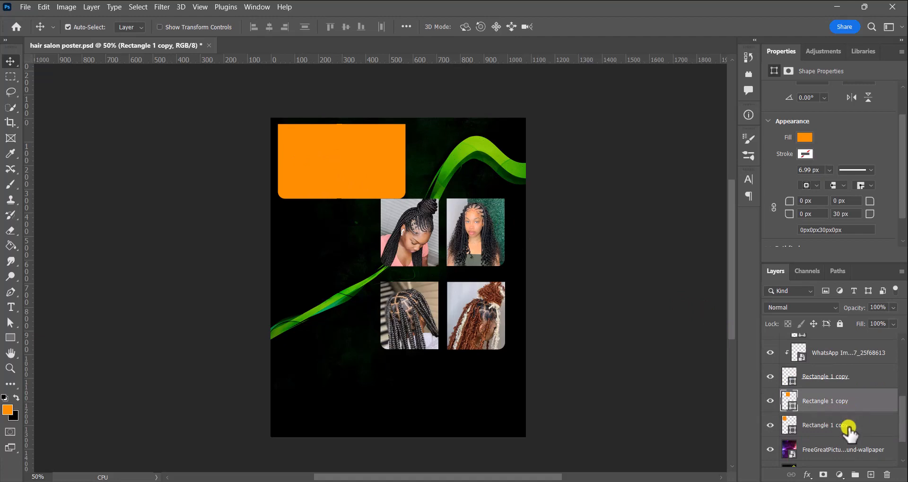
left_click(848, 426, "shift")
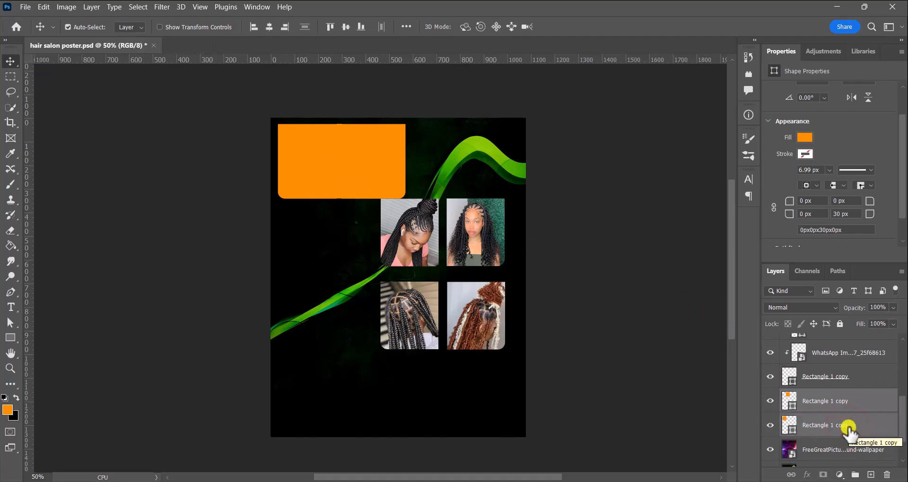
right_click(848, 427)
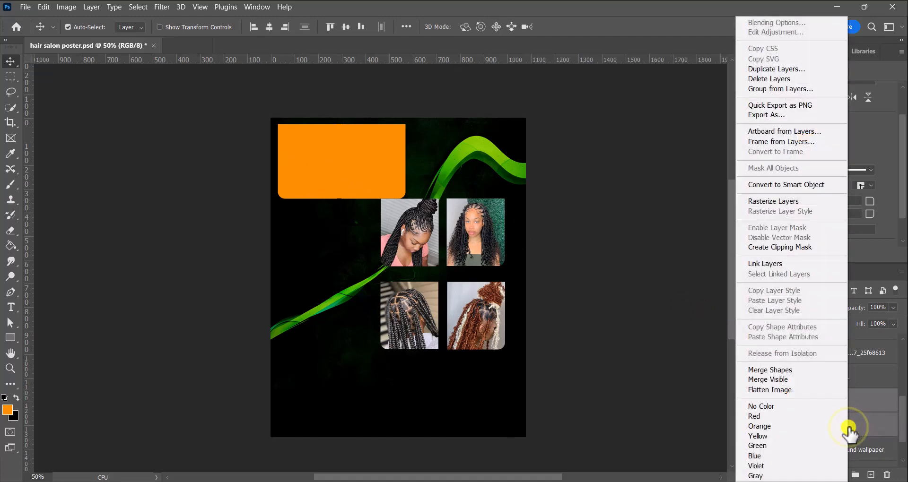
left_click(779, 370)
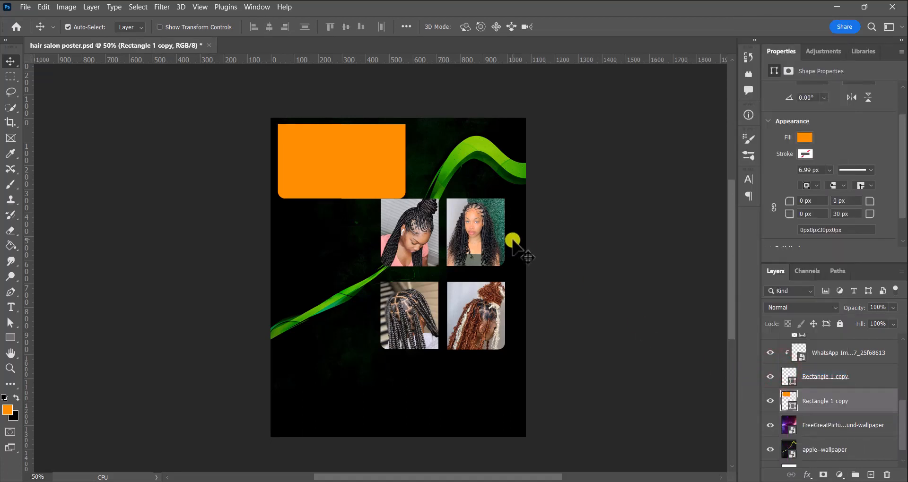
- Move the merged orange shape slightly down and right, centred at about X 318, Y 228.5 px, and duplicate it in place
mouse_move(336, 157)
left_mouse_down()
mouse_move(334, 189)
mouse_move(331, 155)
mouse_move(340, 171)
left_mouse_up()
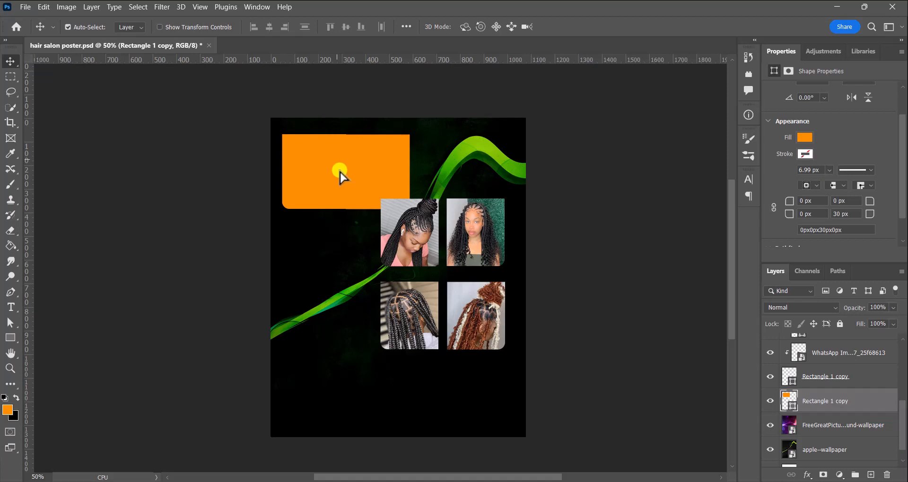
left_click_drag(340, 173, 340, 171)
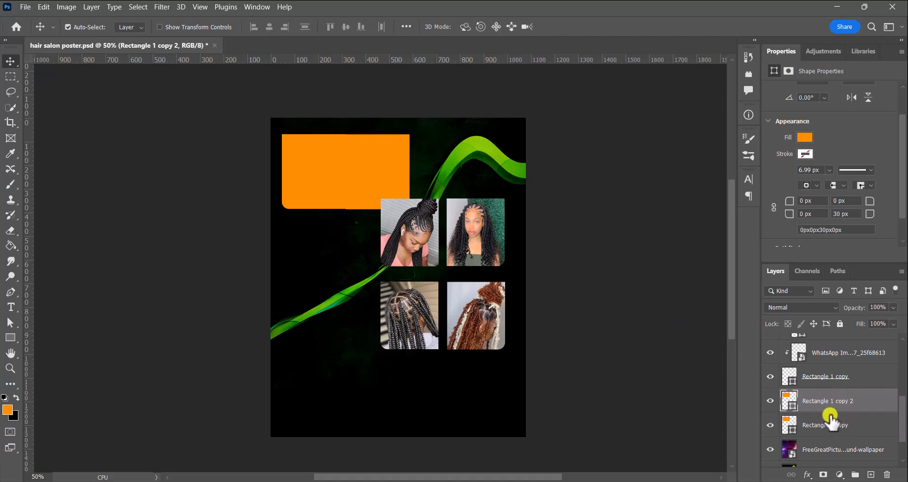
left_click_drag(339, 146, 339, 145)
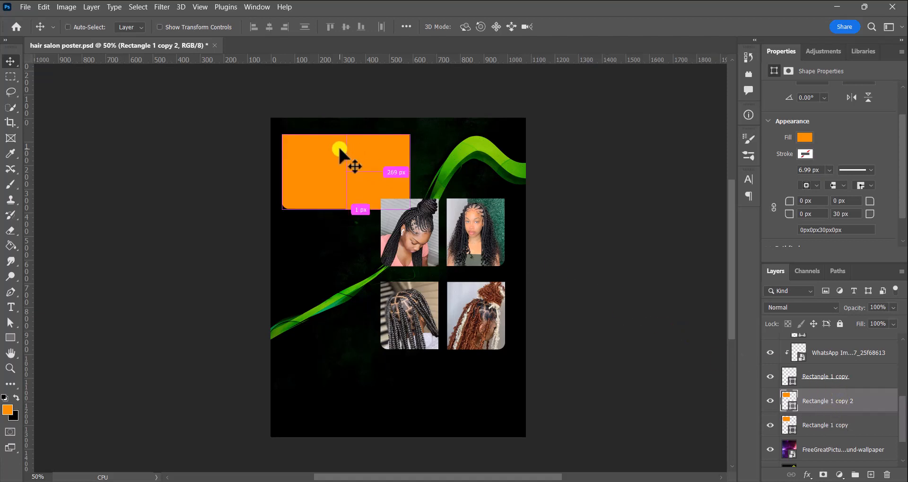
- Scale the duplicate orange shape to about 92.65% wide and 93.06% high, centred at X 318, Y 228.5 px inside the original
key("ctrl+t")
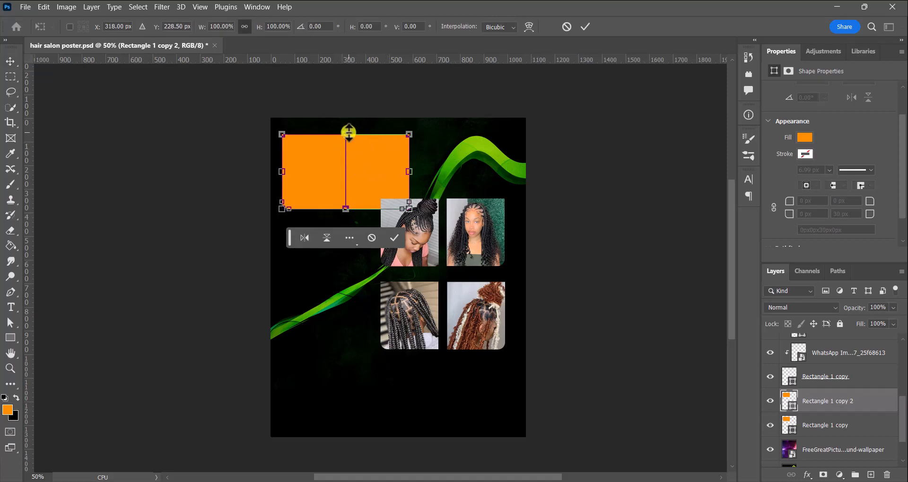
left_click_drag(345, 134, 345, 138)
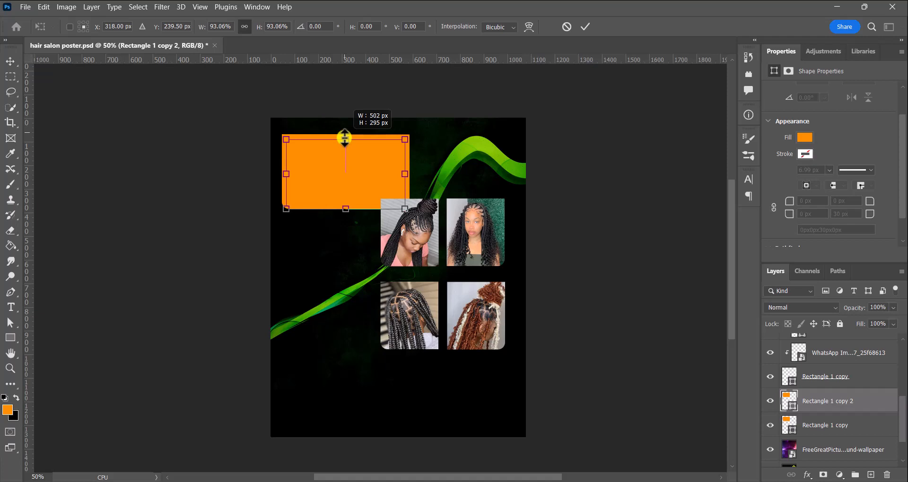
left_click_drag(345, 139, 345, 140)
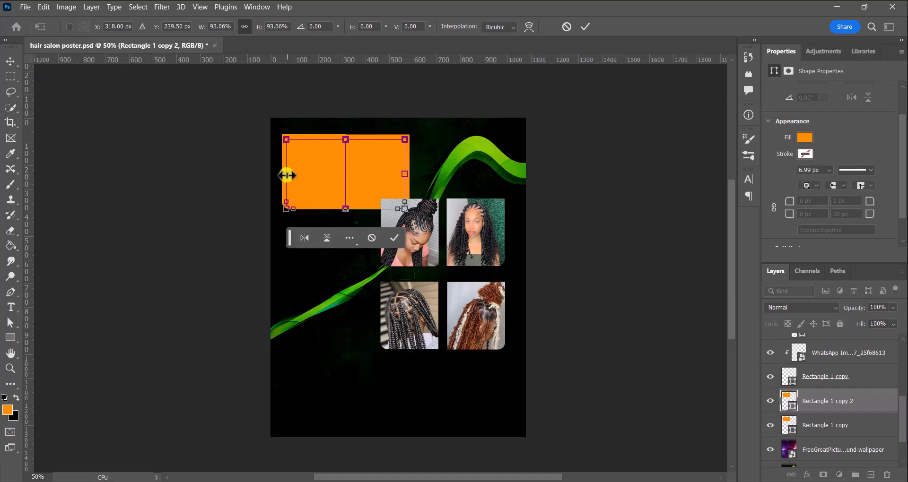
mouse_move(286, 176)
left_mouse_down()
mouse_move(277, 176)
mouse_move(286, 175)
left_mouse_up()
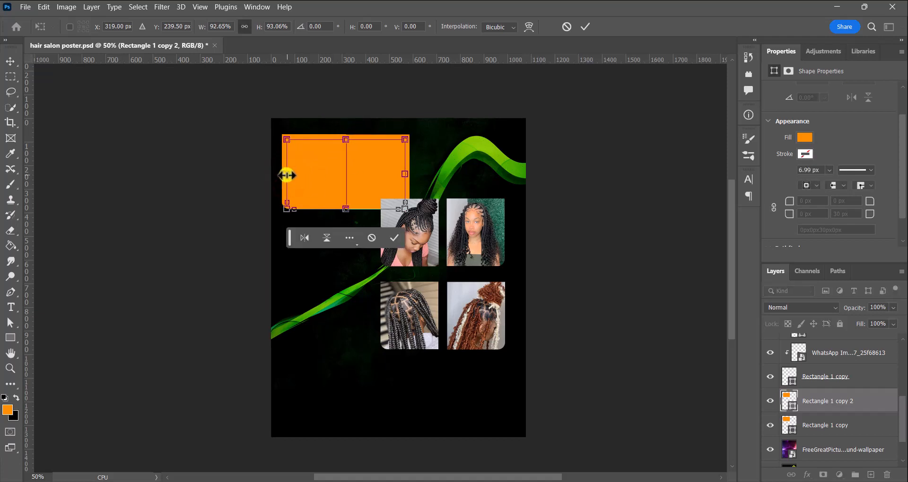
left_click_drag(366, 168, 366, 165)
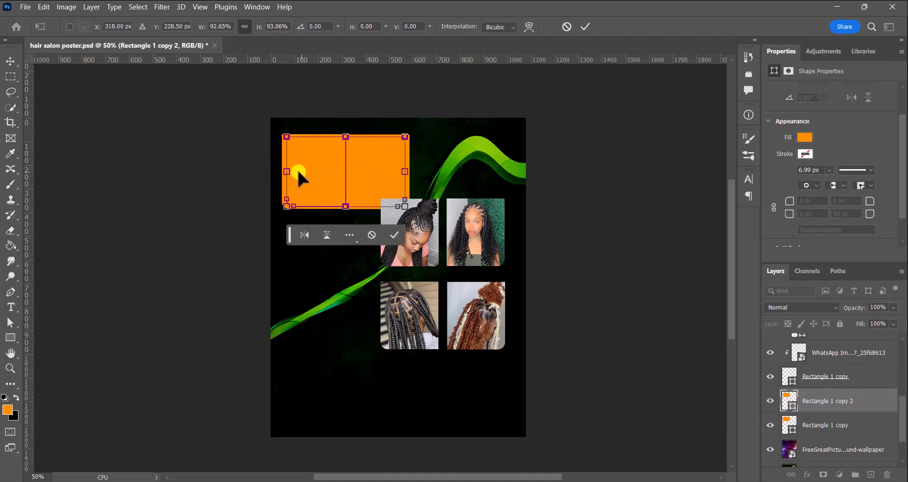
- Widen the duplicate orange shape to 96.35% by extending its left edge, and shift it right to X 316 px
left_click_drag(288, 173, 285, 172)
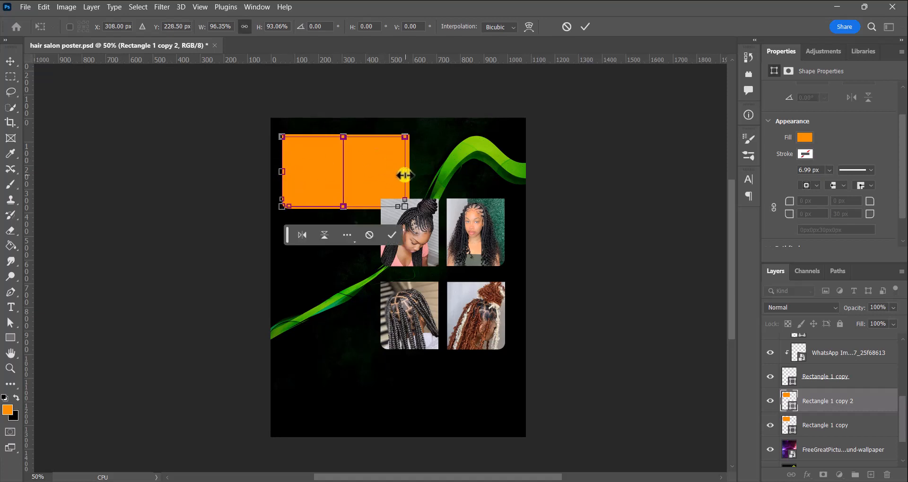
key("Right")
key("Right")
key("Right")
key("Right")
key("Right")
key("Right")
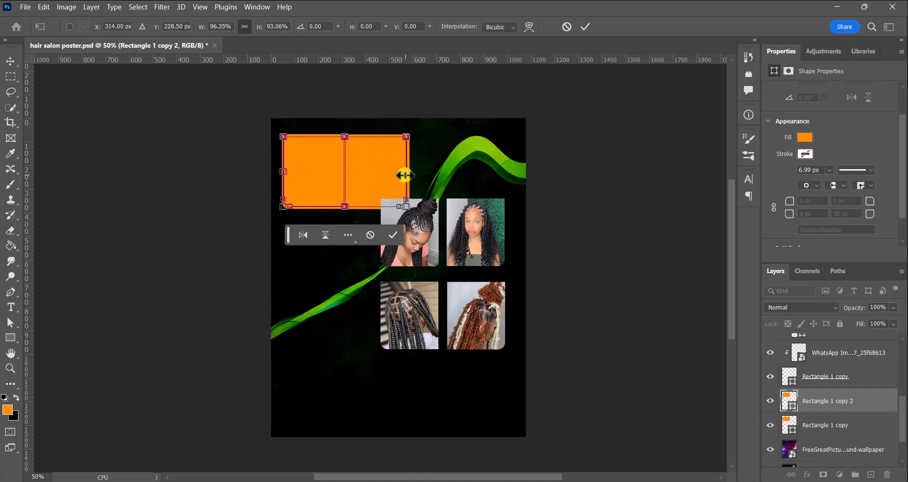
key("Right")
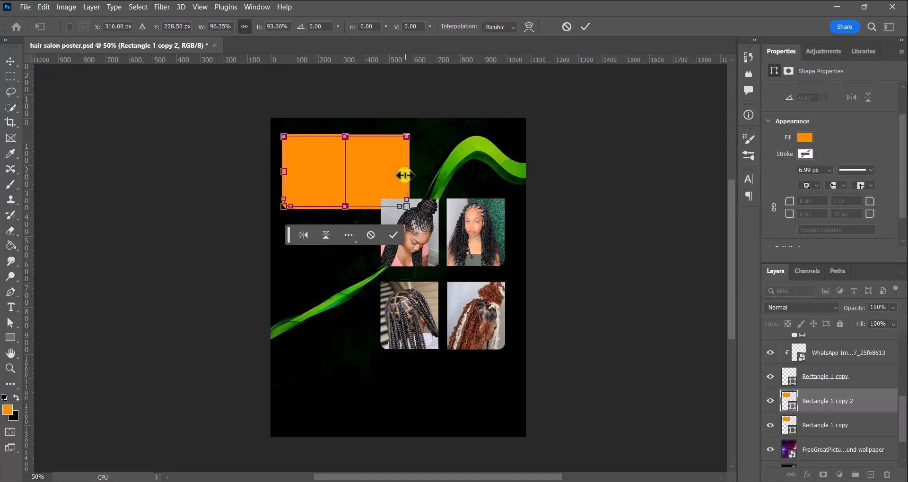
- Stretch the duplicate shape's right edge outward to 98.58% width and shift the shape left to X 316 px
left_click(406, 174)
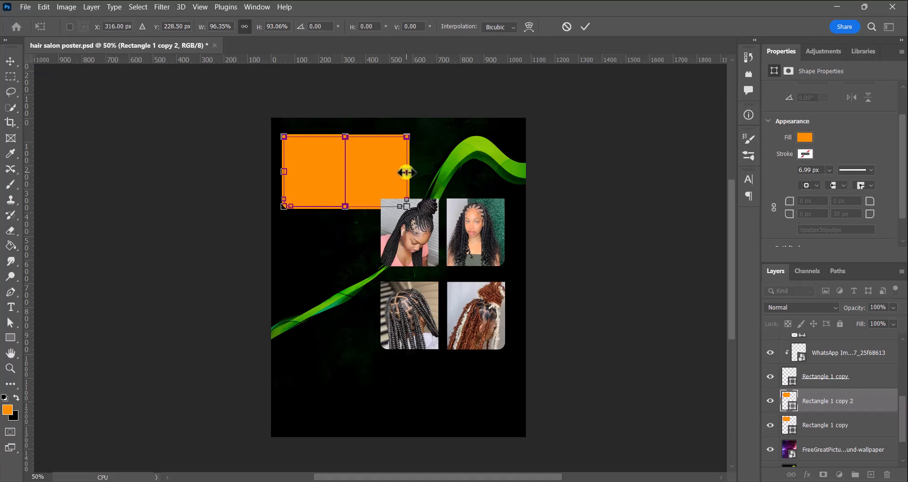
left_click_drag(406, 173, 409, 173)
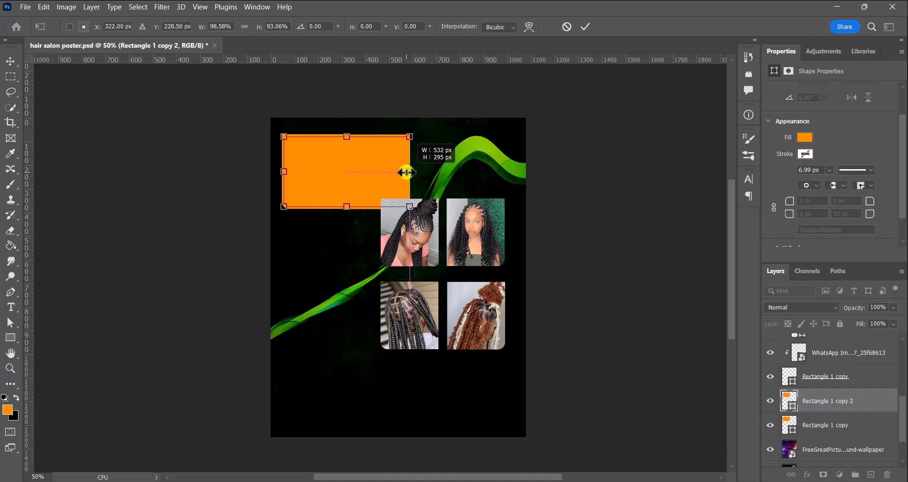
left_click_drag(405, 172, 405, 173)
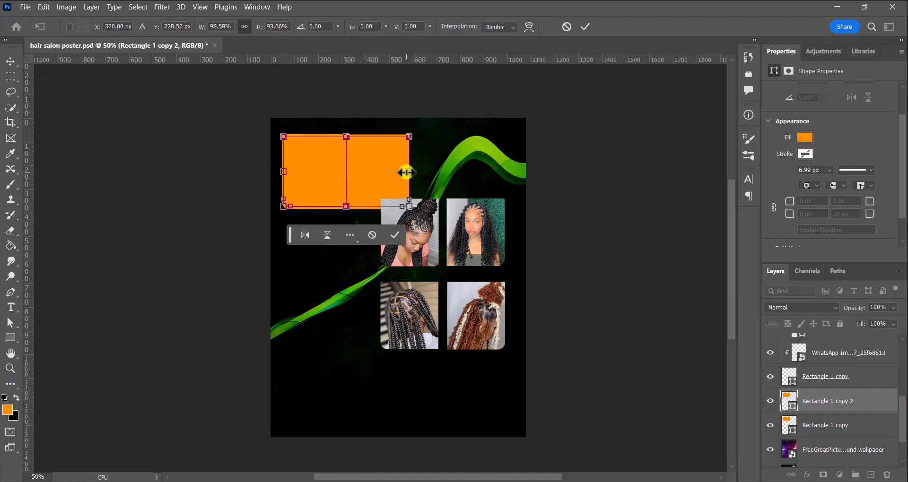
key("Left")
key("Left")
key("Left")
key("Left")
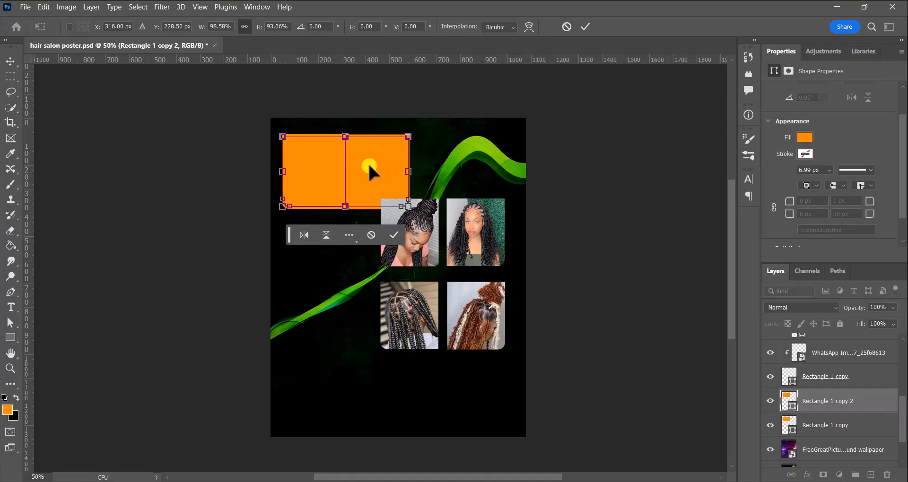
- Shrink the duplicate shape to about 95.52% wide and 90.17% high, and position it at X 320, Y 226.5 px
left_click_drag(408, 171, 362, 172)
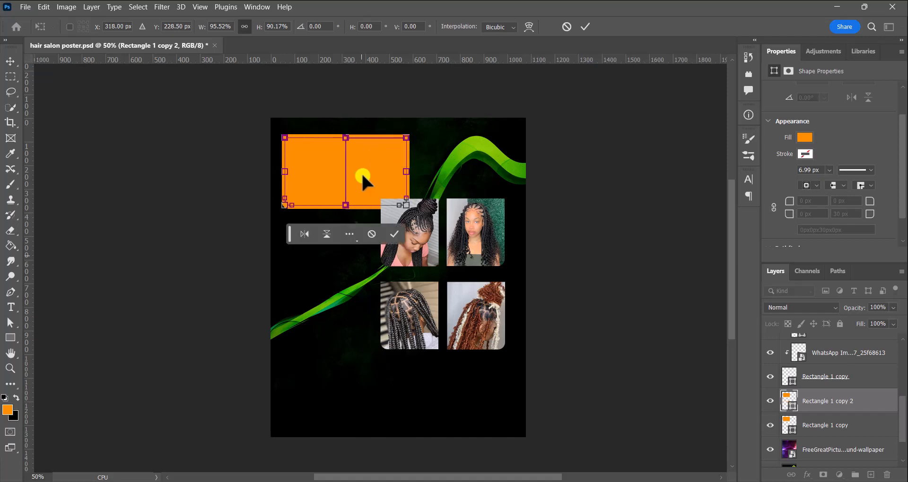
key("Up")
key("Up")
key("Right")
key("Right")
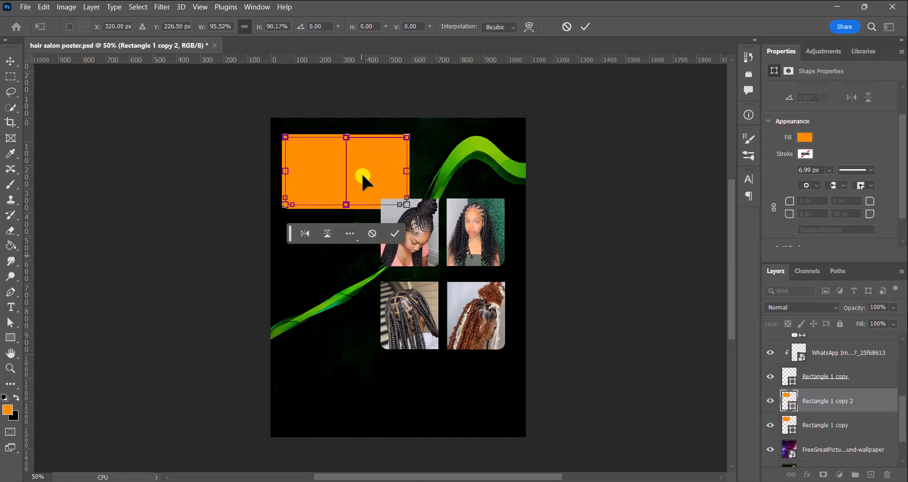
- Shift the duplicate orange shape 16 px left to X 304 px
key("Left")
key("Left")
key("Left")
key("Left")
key("Left")
key("Left")
key("Left")
key("Left")
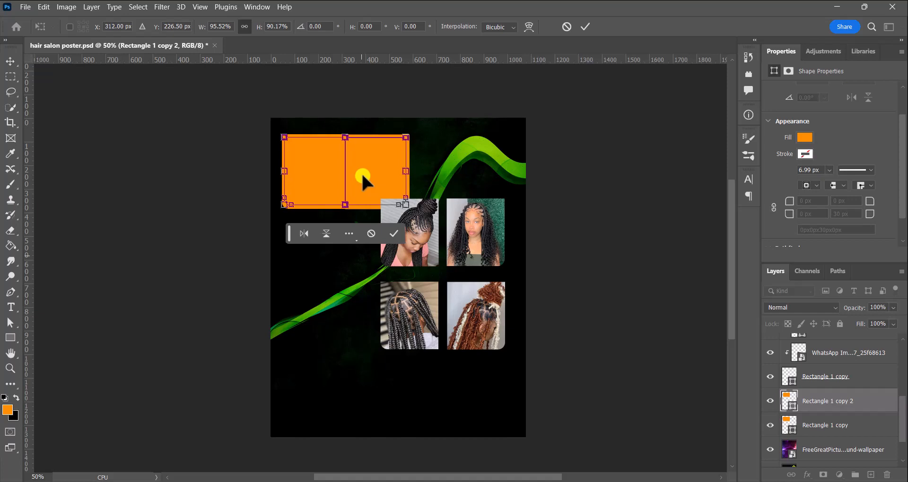
key("Left")
key("Left")
key("Left")
key("Left")
key("Left")
key("Left")
key("Left")
key("Left")
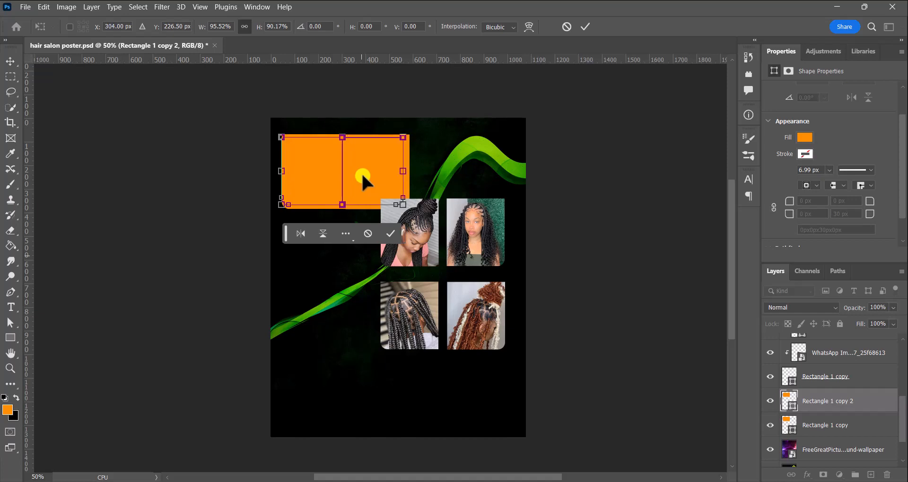
- Resize the duplicate shape to about 96.54% by 94.64%, centred at X 318.5, Y 229 px, and apply the transformation
left_click(402, 172)
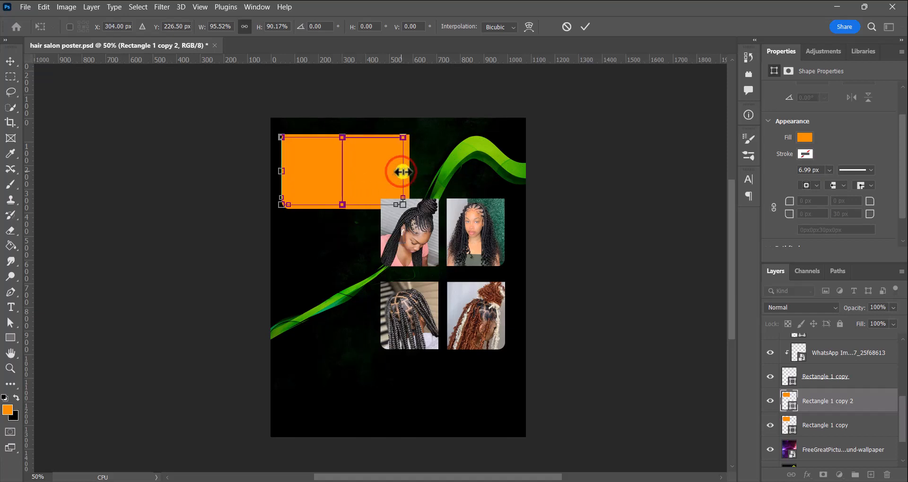
left_click_drag(402, 172, 402, 176)
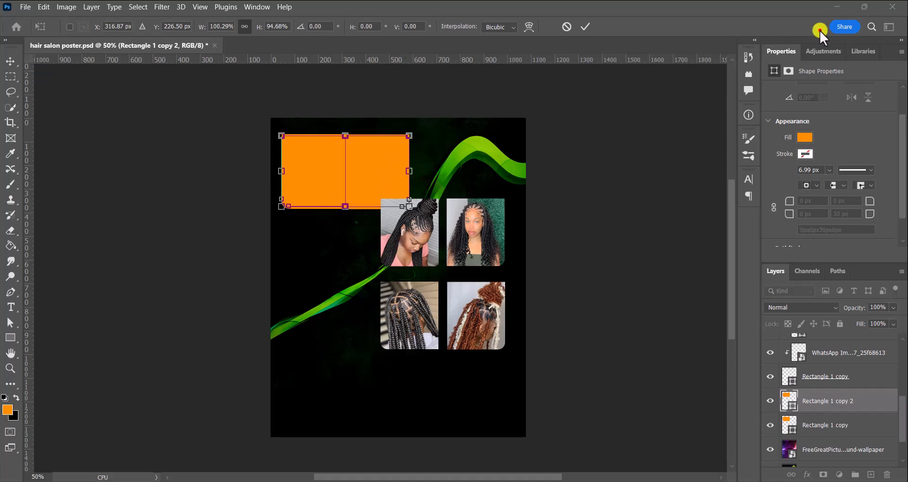
left_click(320, 155)
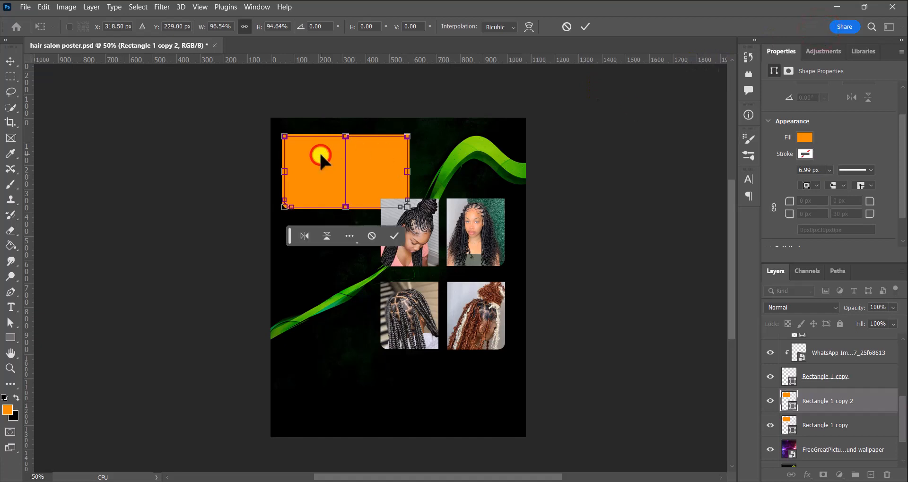
left_click(391, 238)
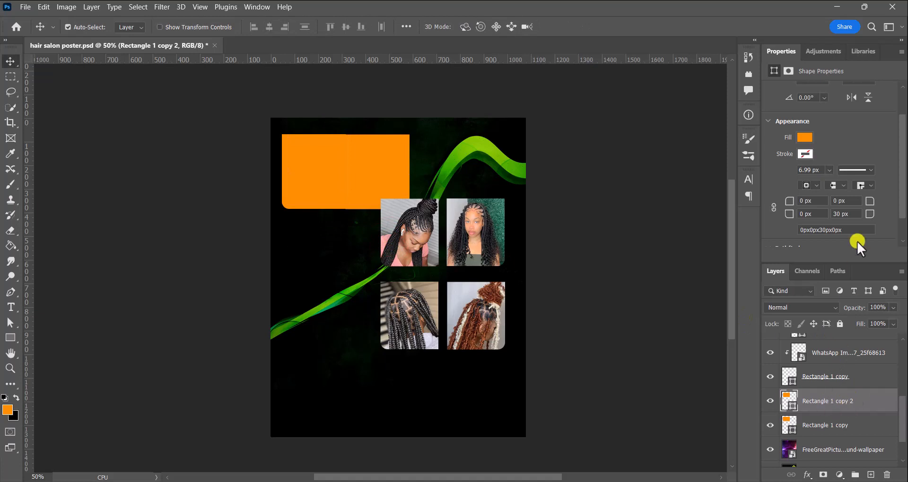
- Change the smaller duplicate shape's fill to white, leaving an even orange border around it
left_click(805, 137)
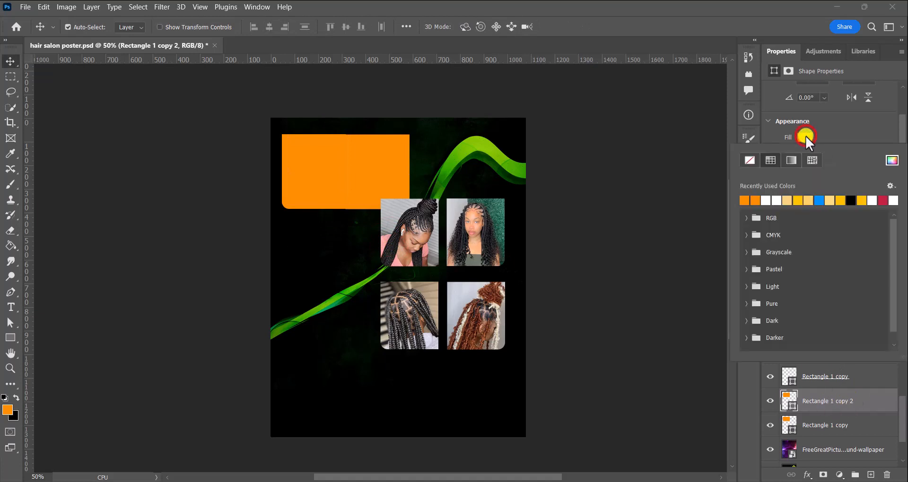
left_click(766, 201)
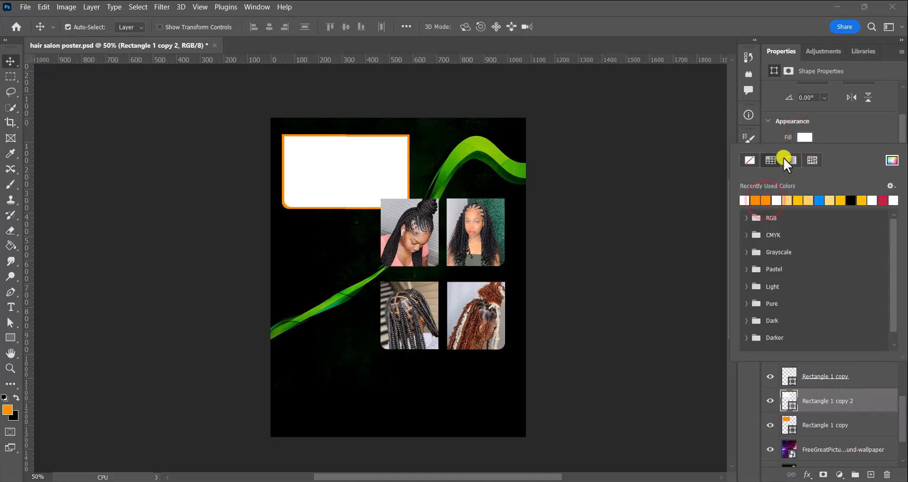
left_click(591, 179)
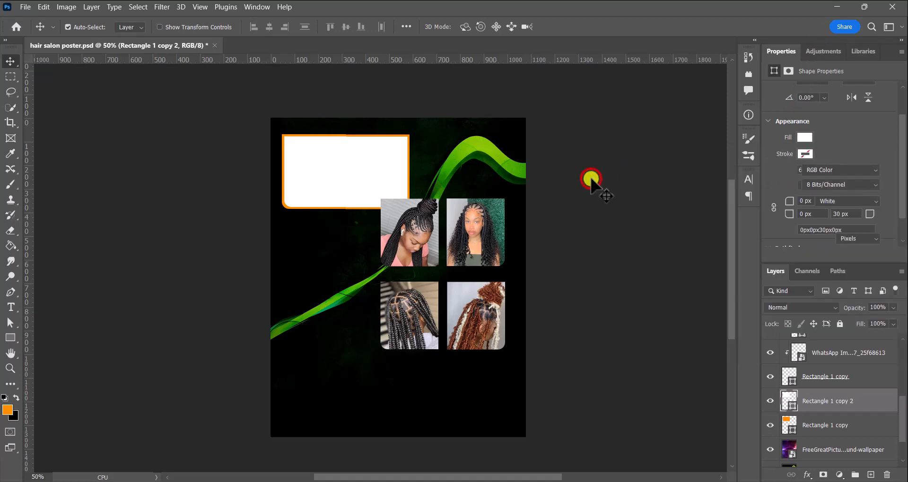
left_click(328, 271)
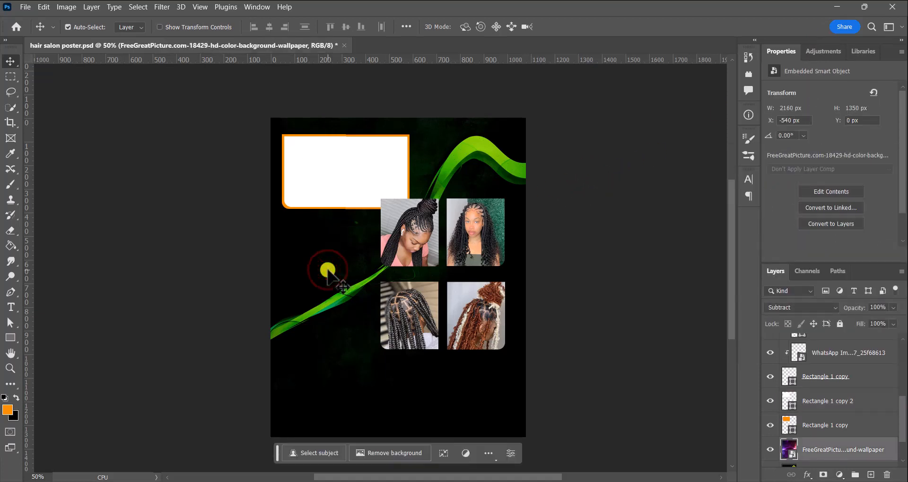
- Try to merge the white inner shape with the orange shape beneath it
left_click(358, 175)
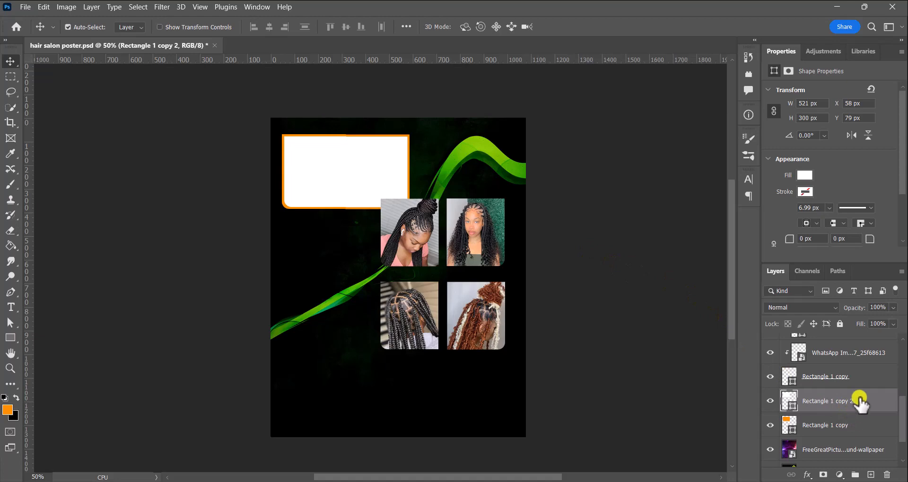
left_click(860, 423, "shift")
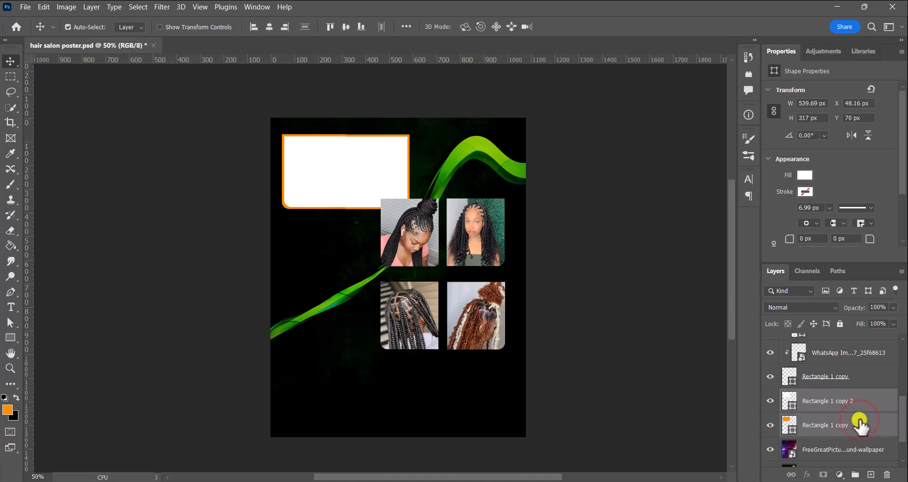
right_click(859, 422)
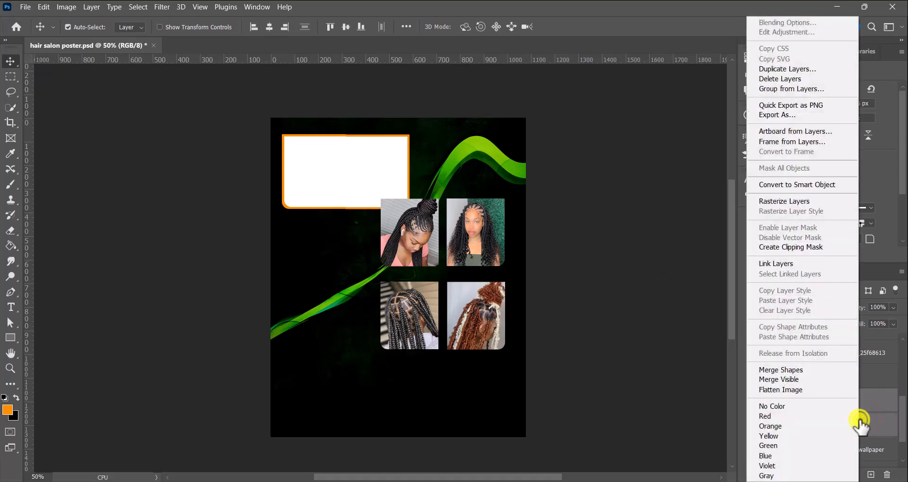
left_click(796, 369)
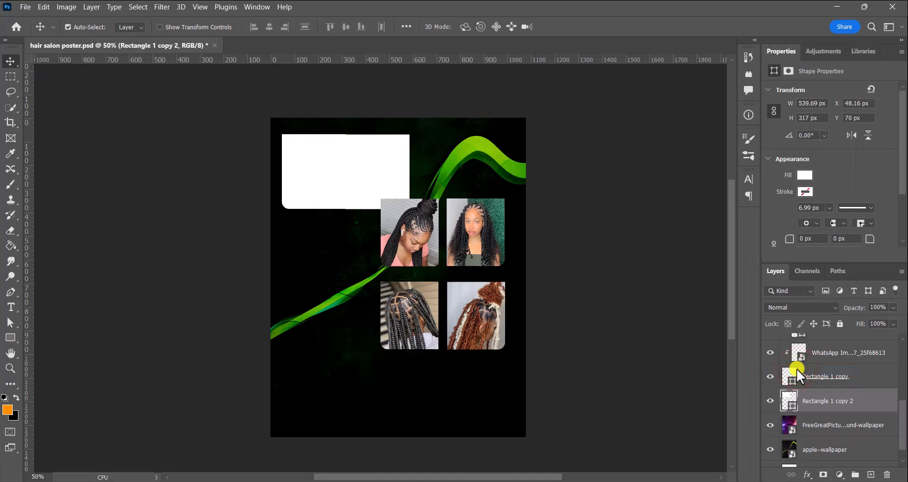
- Undo the shape merge and delete the white inner shape's layer
key("ctrl+z")
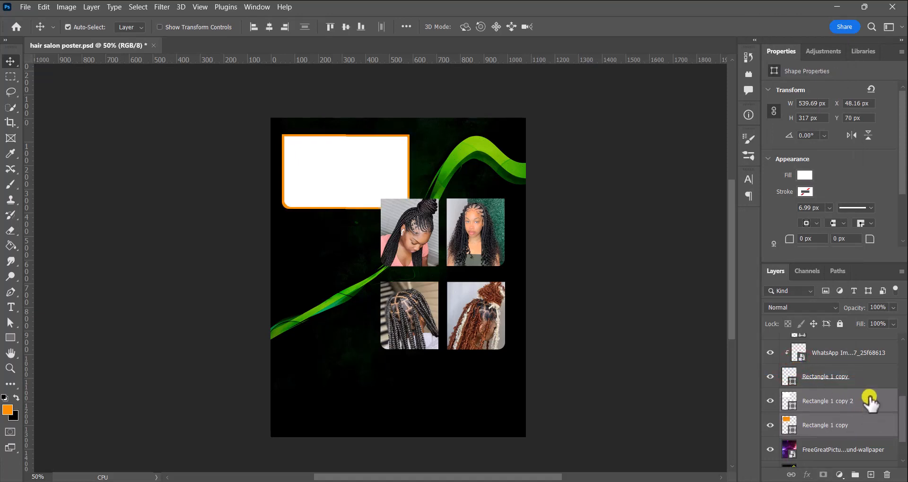
key("ctrl+z")
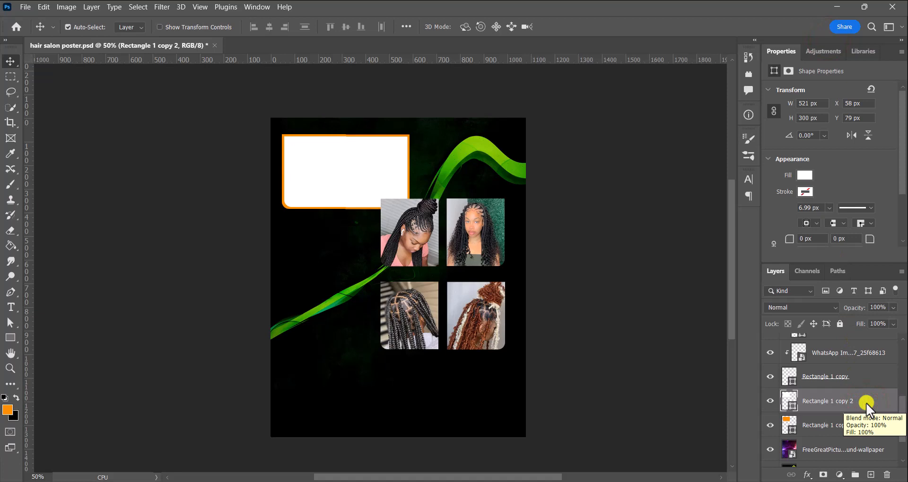
left_click(887, 475)
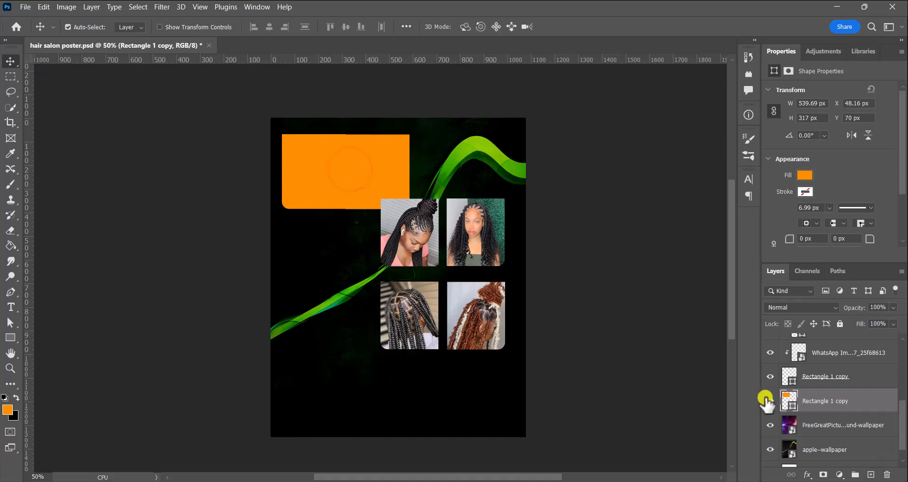
- Add a 6 px outside gradient stroke to the orange frame shape, using the Green_19 gradient preset
left_click(810, 476)
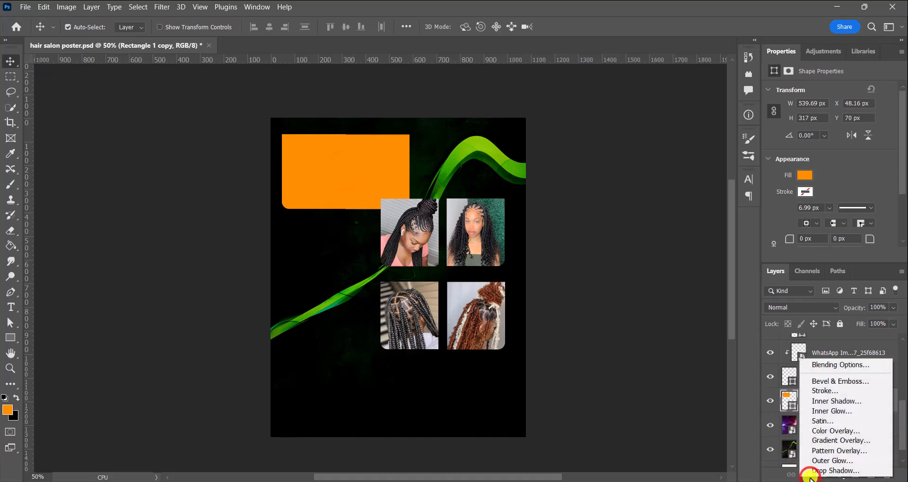
left_click(820, 390)
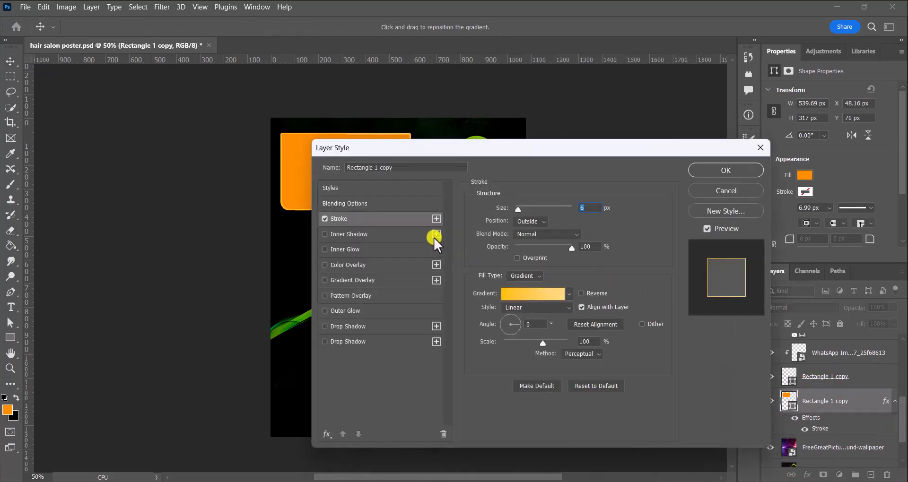
left_click_drag(412, 146, 597, 152)
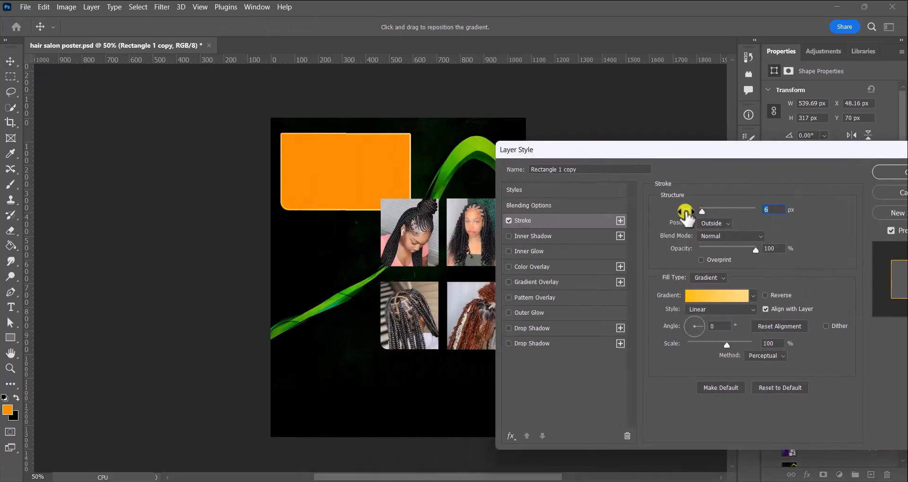
left_click(697, 293)
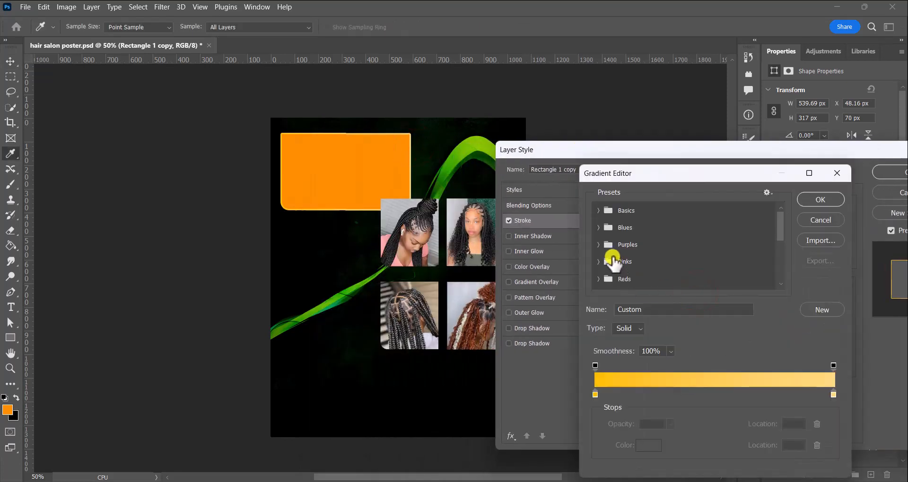
scroll(612, 260, "down", 2)
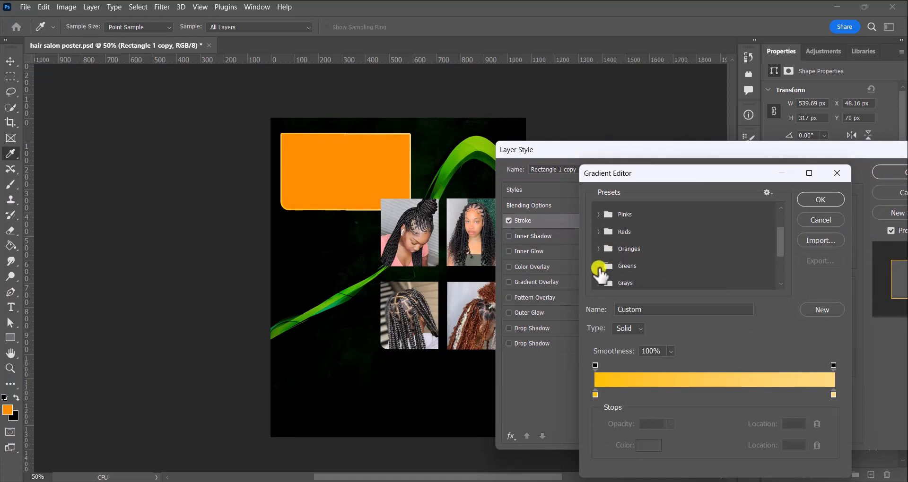
left_click(598, 268)
scroll(647, 273, "down", 2)
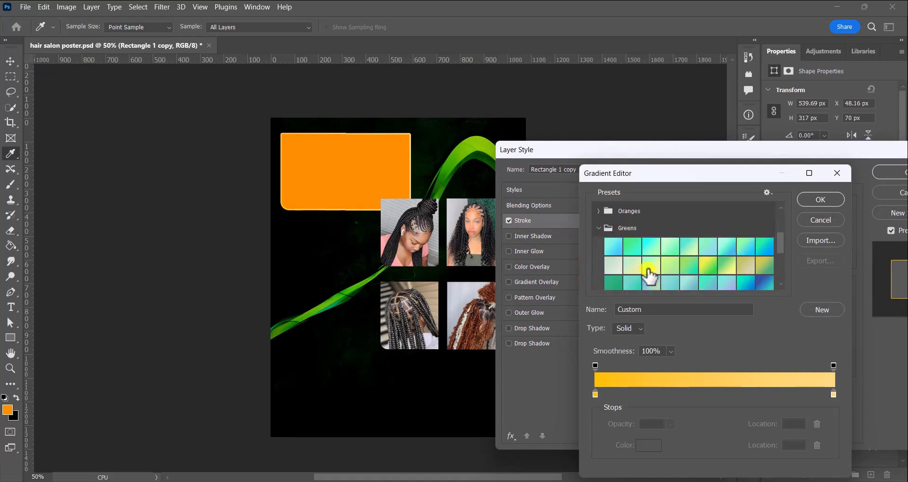
scroll(649, 276, "down", 2)
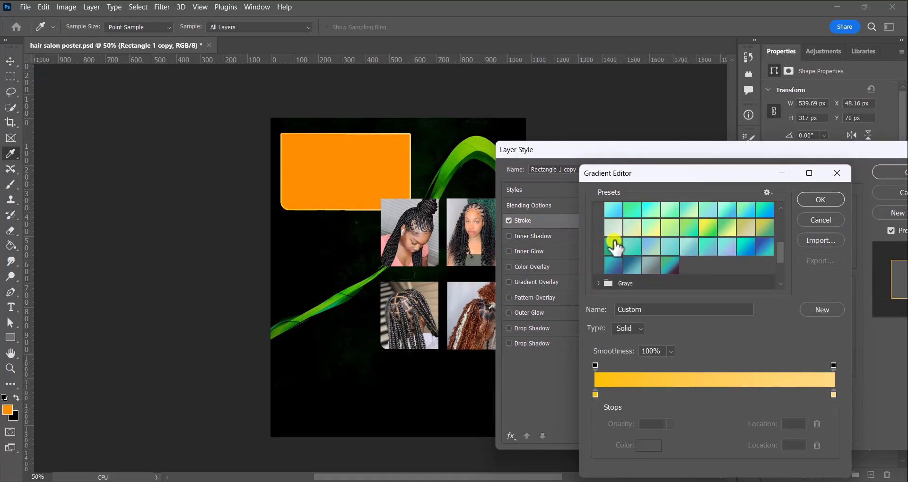
left_click(613, 243)
- Set the stroke gradient's starting stop to dark green 064f00, sampled from the wallpaper's ribbon
left_click(594, 396)
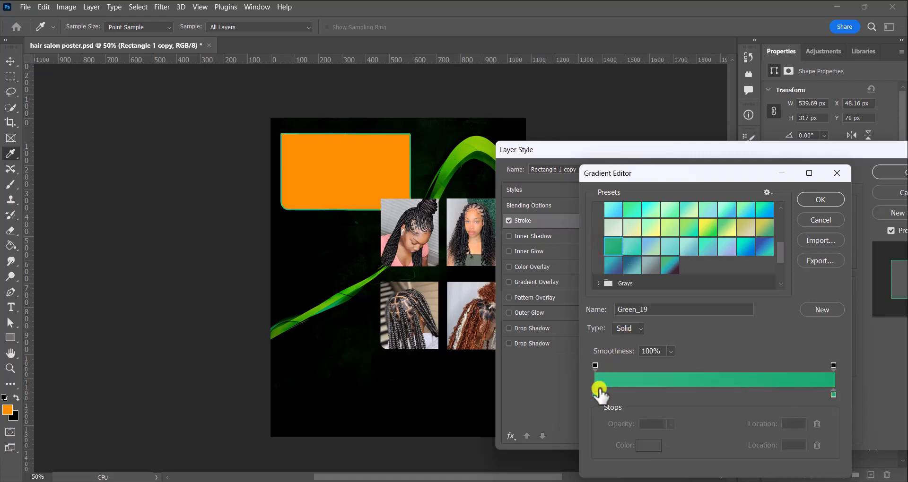
double_click(592, 396)
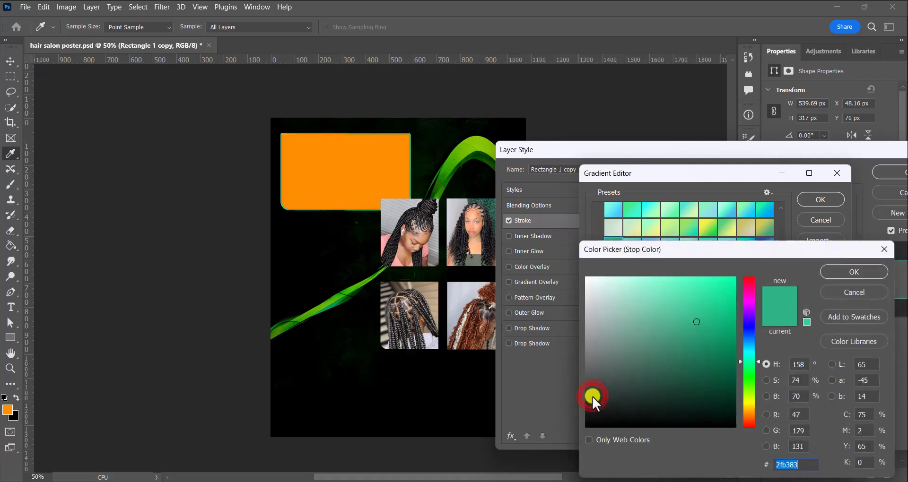
left_click(469, 157)
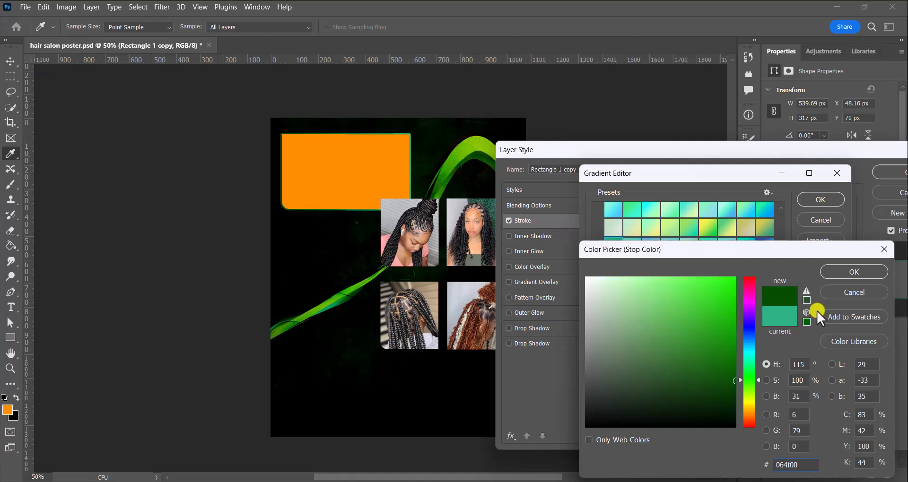
left_click(850, 270)
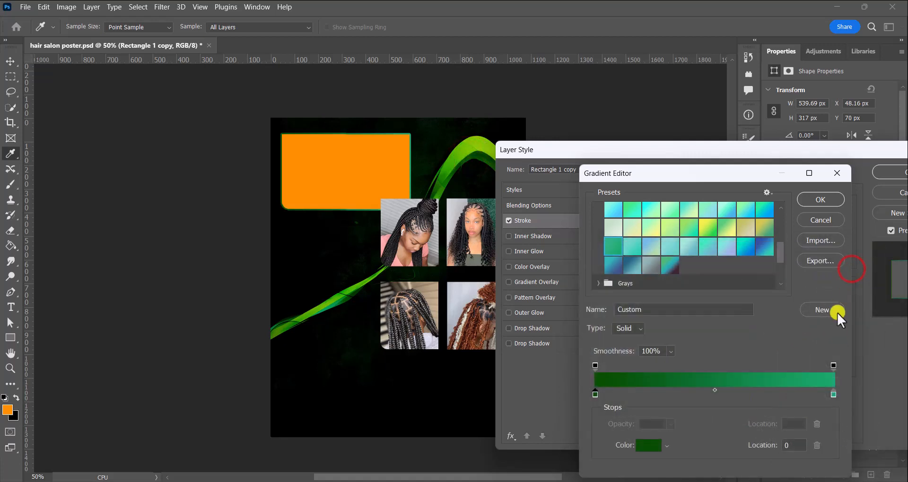
- Set the stroke gradient's end stop to lime green 85c400, sampled from the ribbon, and apply the layer style
left_click(831, 394)
double_click(830, 397)
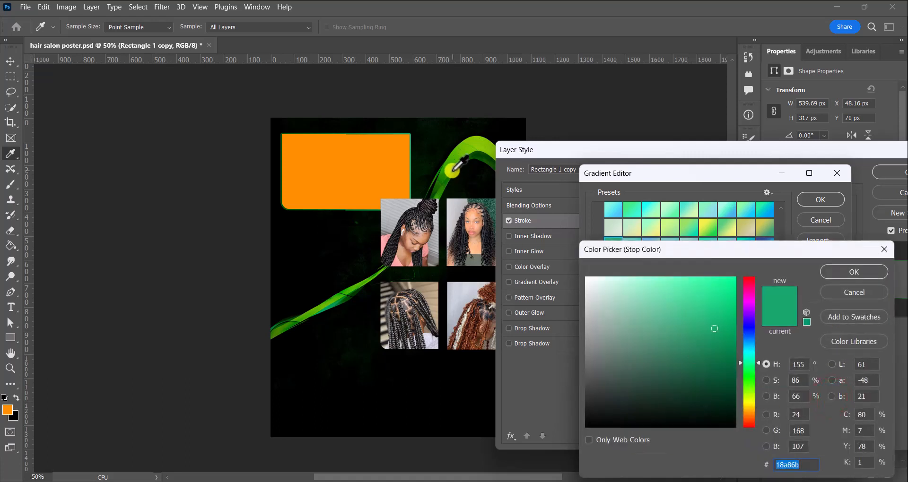
left_click(478, 138)
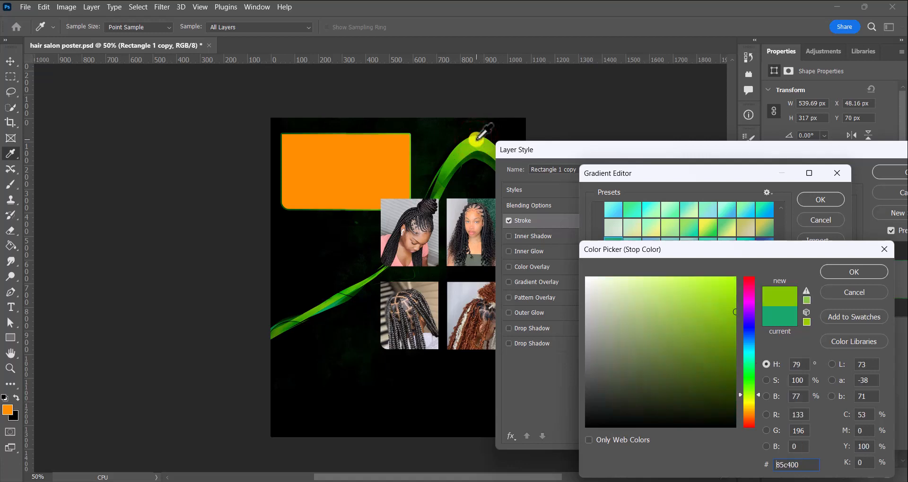
left_click(863, 268)
left_click(822, 199)
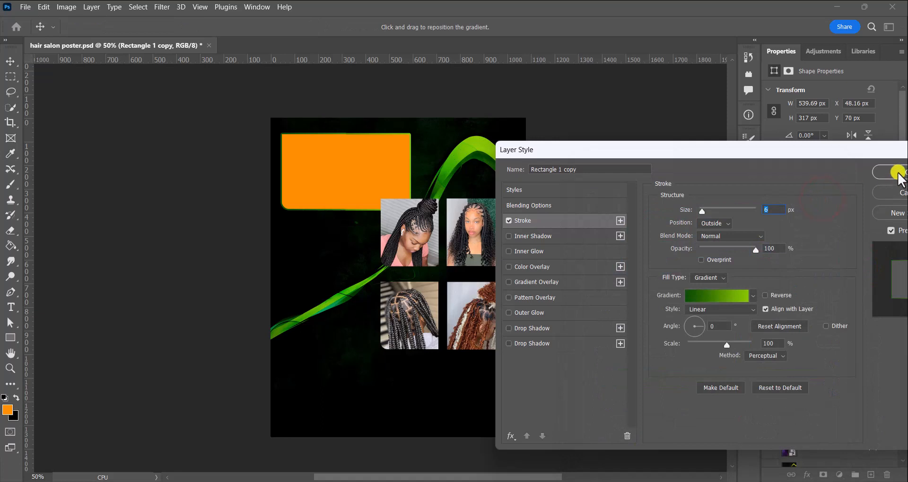
left_click(895, 173)
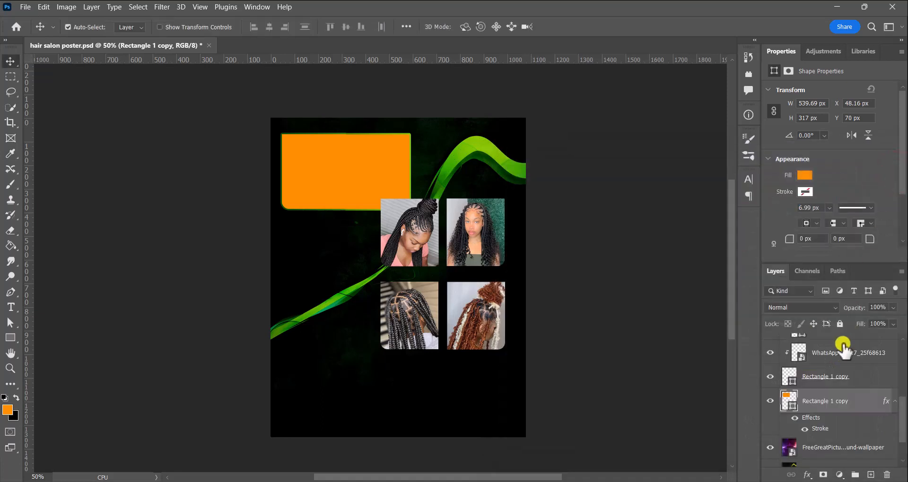
- Set the frame shape layer's fill to 0%, keeping only its gradient stroke
left_click(893, 324)
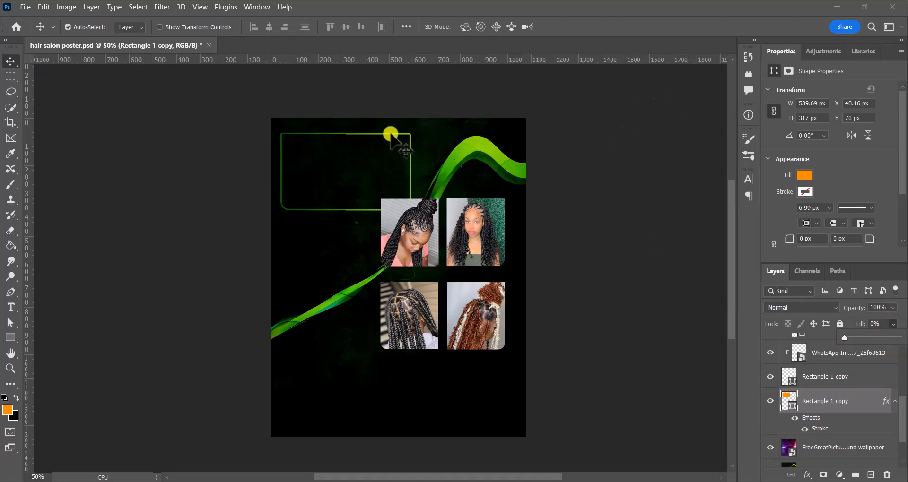
left_click(390, 134)
left_click_drag(390, 134, 407, 138)
key("ctrl+z")
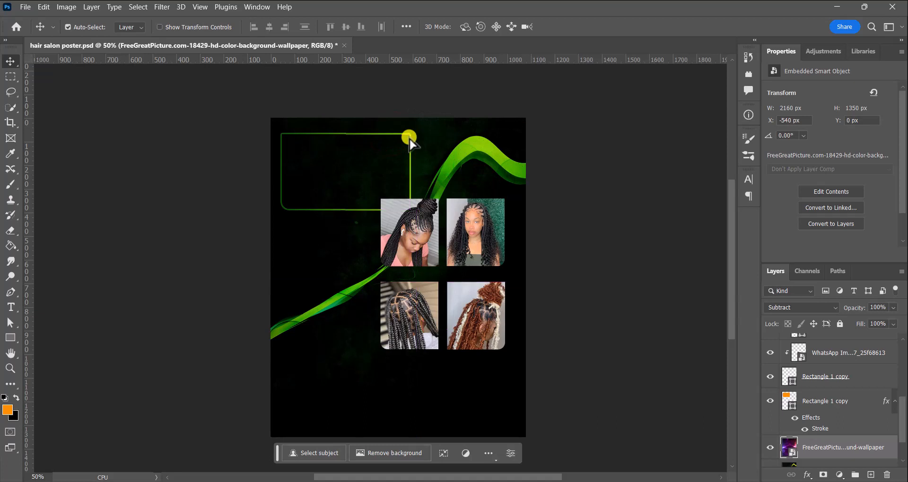
- Lock the apple--wallpaper layer and the FreeGreatPicture background wallpaper layer
scroll(839, 429, "down", 1)
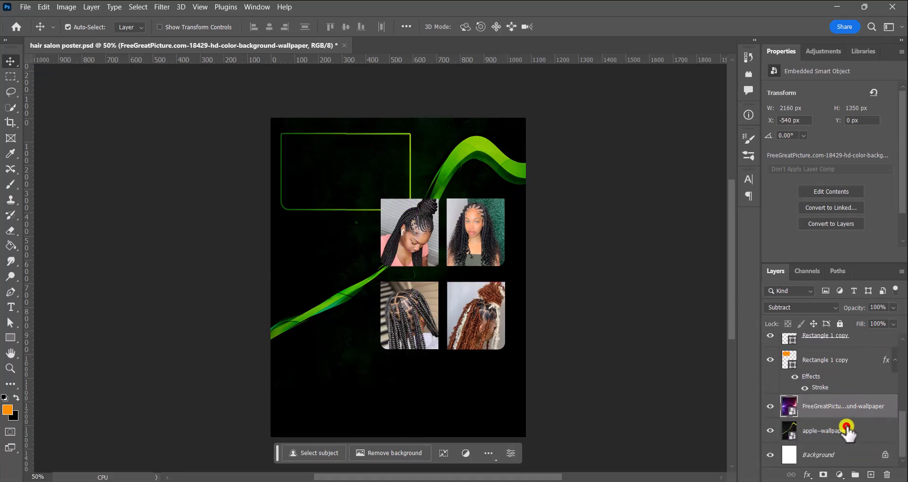
left_click(845, 429)
left_click(841, 323)
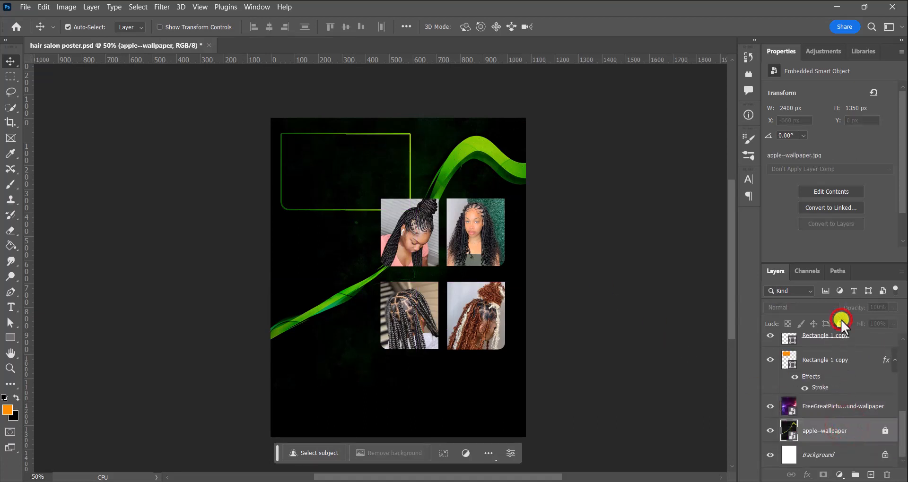
left_click(837, 409)
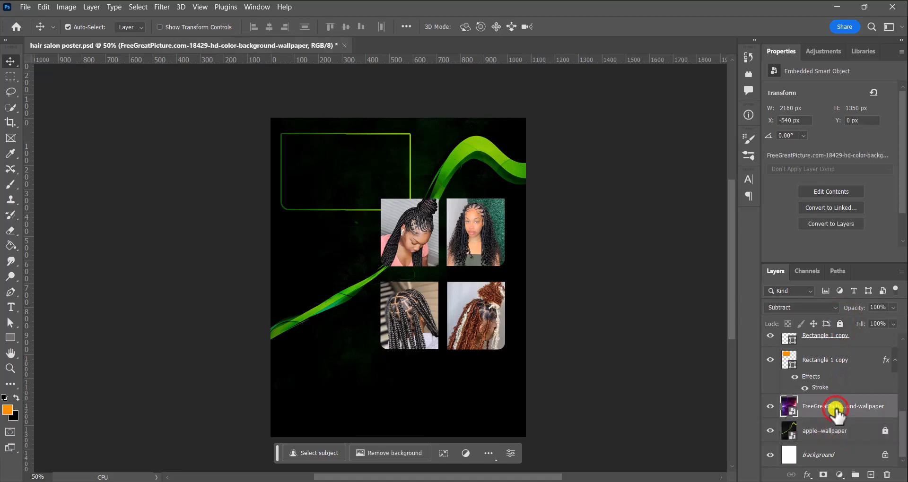
left_click(840, 324)
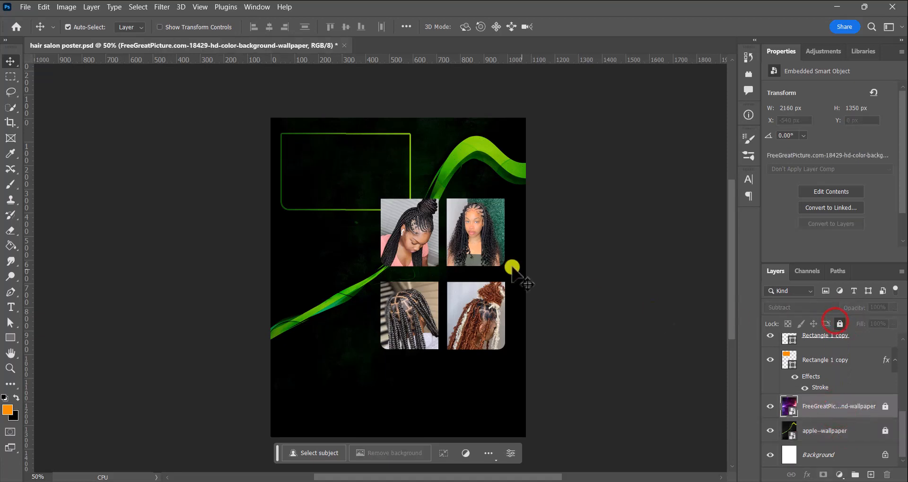
- Move the green outline frame around the upper two hairstyle photos, to X 460.16, Y 325 px
left_click(309, 134)
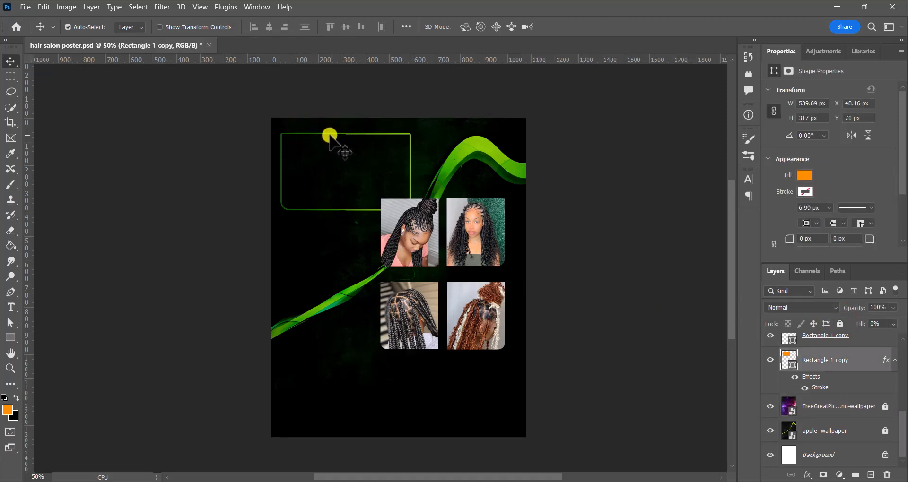
left_click(330, 136)
left_click_drag(327, 153, 425, 216)
key("Right")
key("Right")
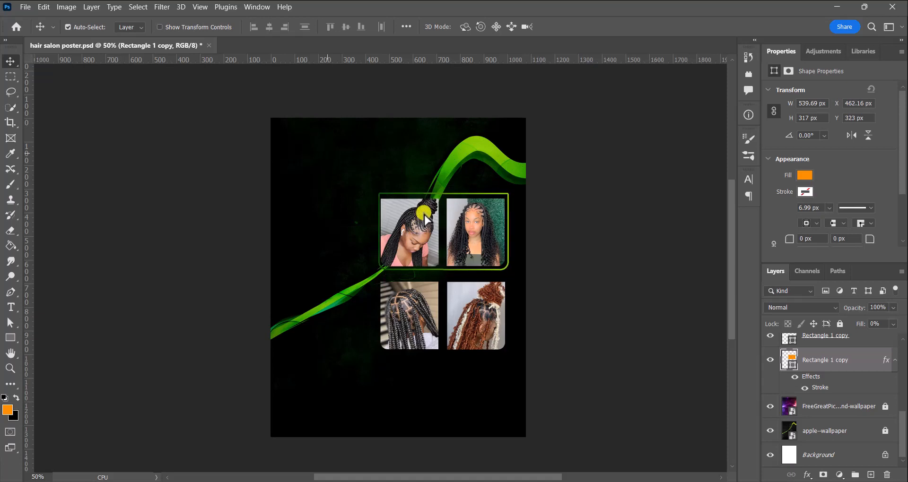
key("Left")
key("Left")
key("Down")
key("Down")
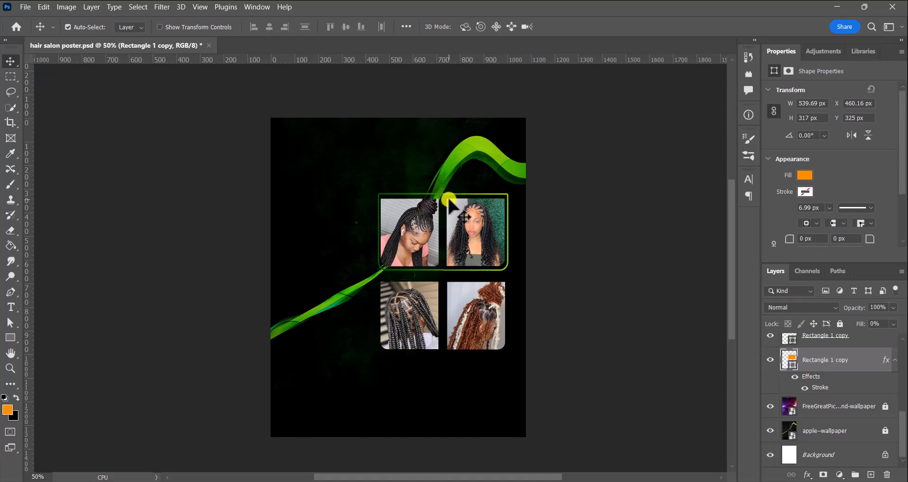
left_click(399, 166)
left_click(812, 46)
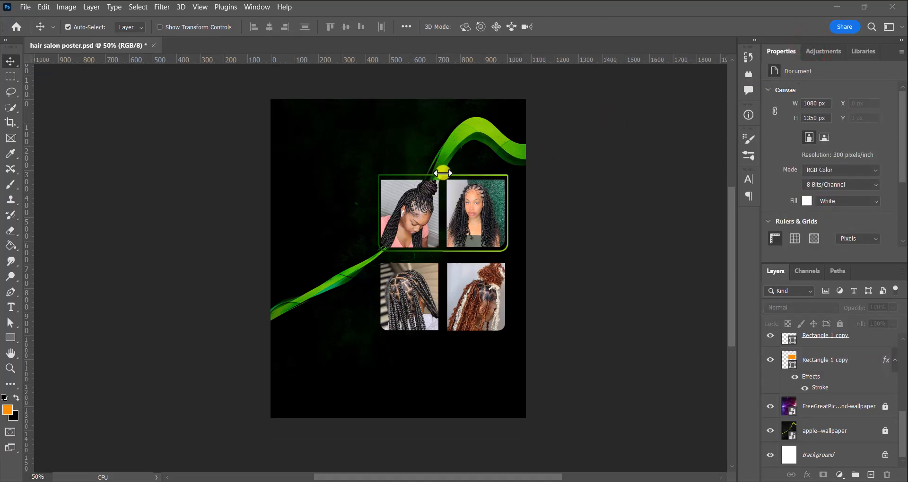
left_click(423, 161)
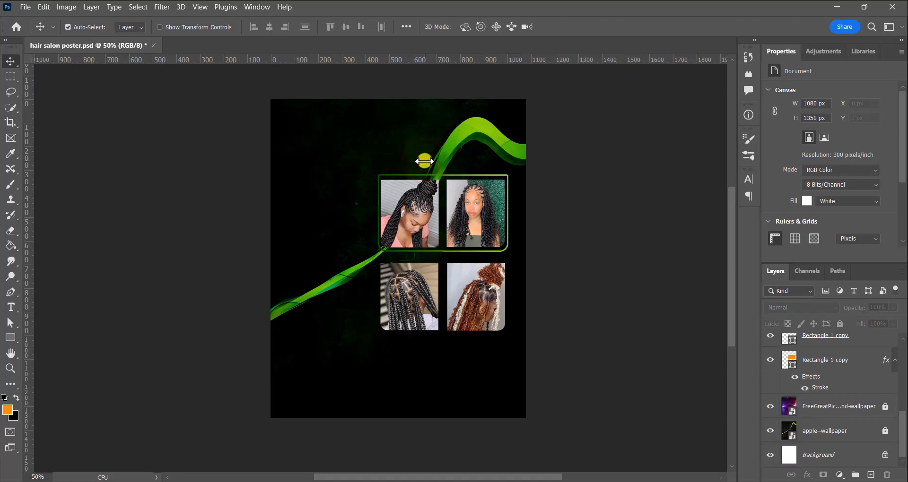
- Try to hide the middle of the frame's top edge with an inverted layer mask made from a rectangular marquee selection
left_click(476, 179)
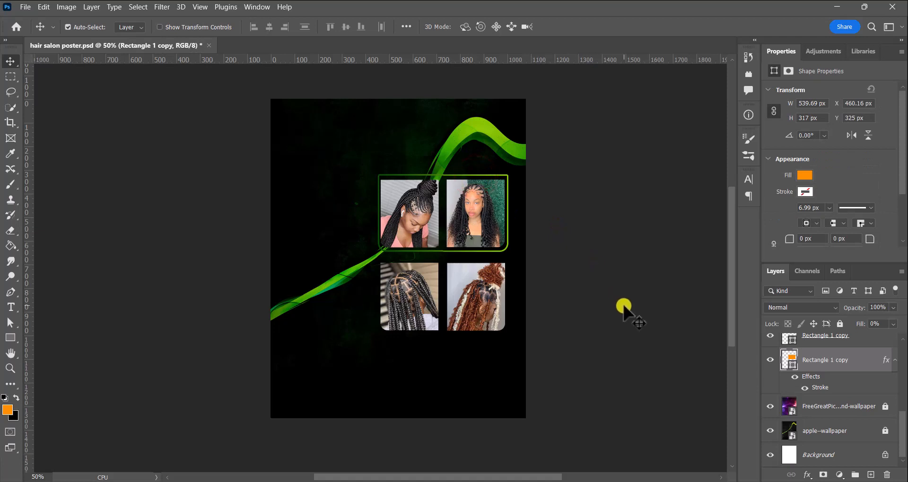
left_click(9, 75)
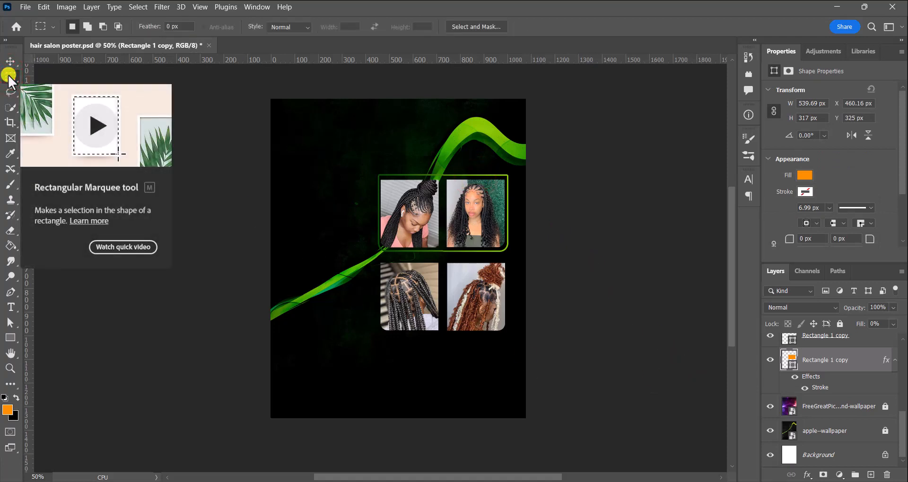
left_click_drag(8, 75, 58, 80)
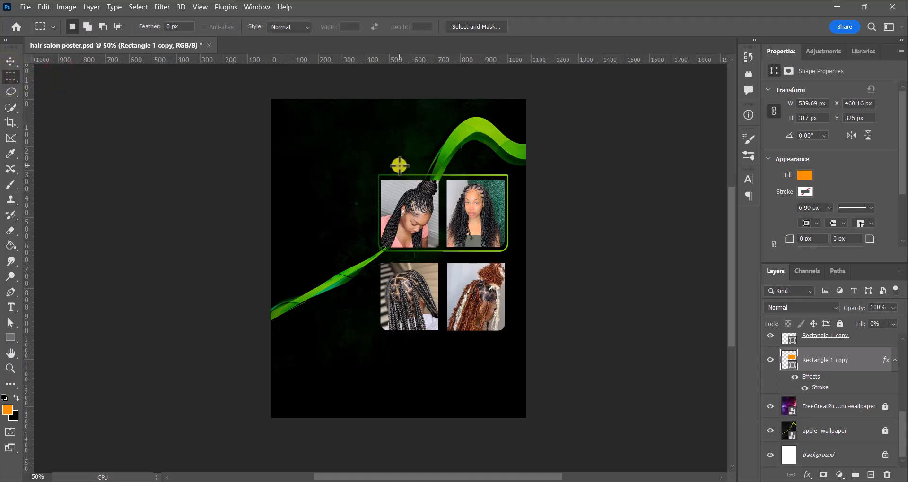
left_click_drag(399, 166, 488, 184)
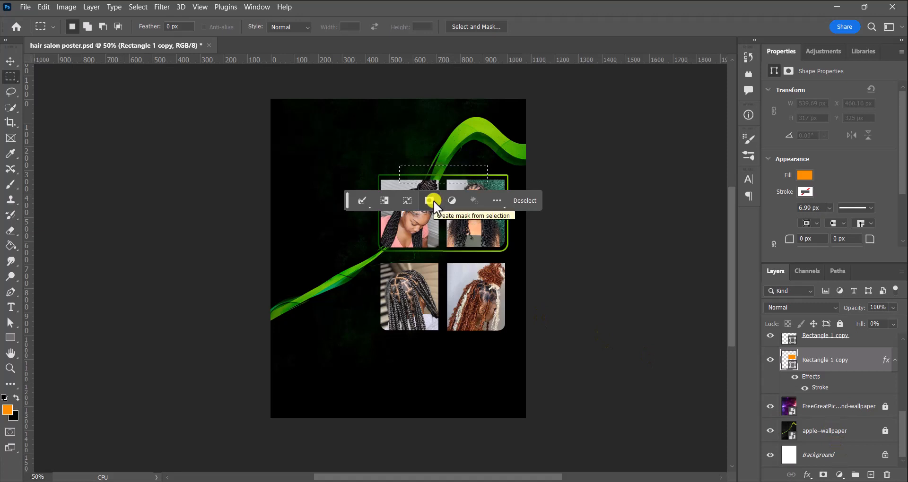
left_click(825, 474)
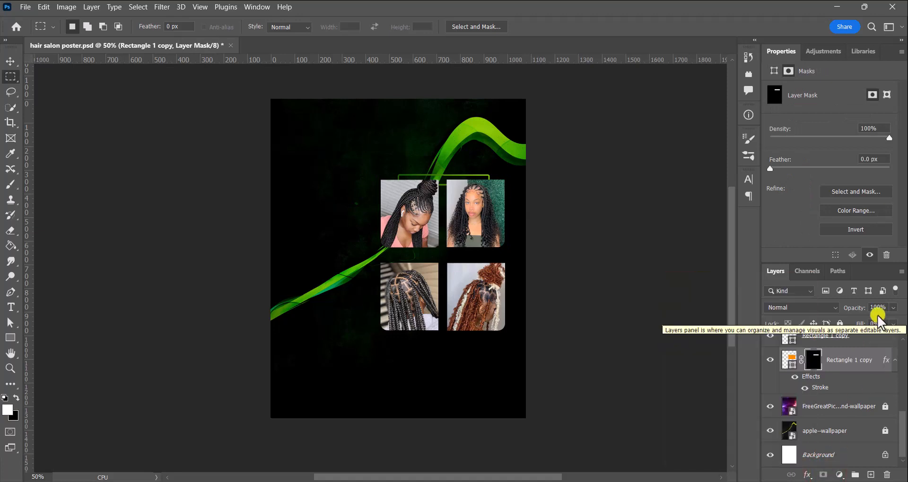
left_click(862, 229)
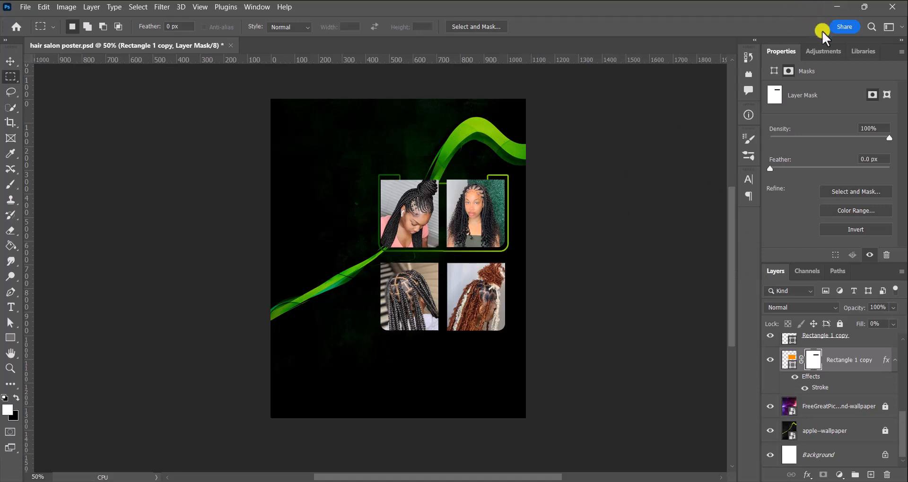
- Remove the frame's layer mask and rasterize the frame layer together with its stroke style
key("Delete")
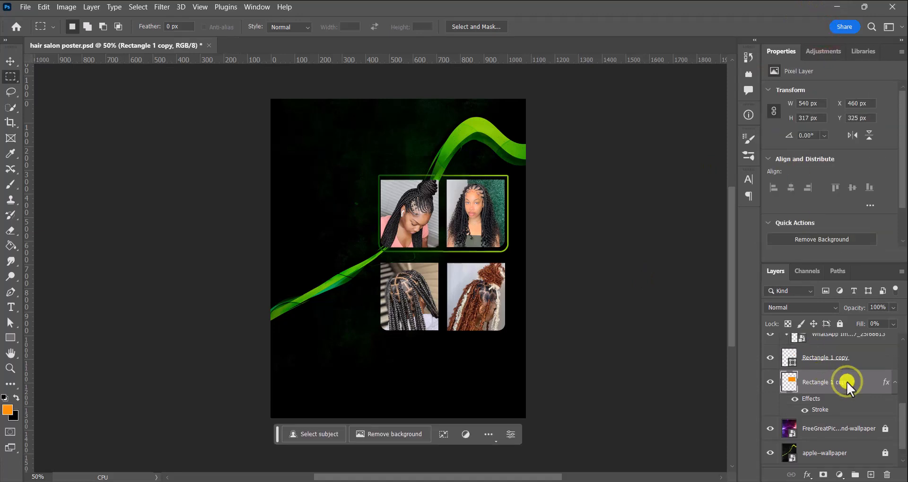
right_click(859, 383)
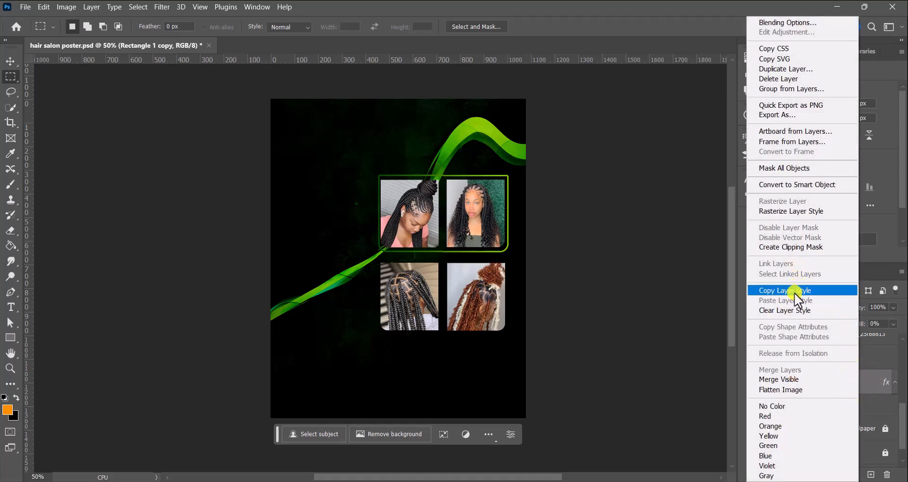
left_click(789, 212)
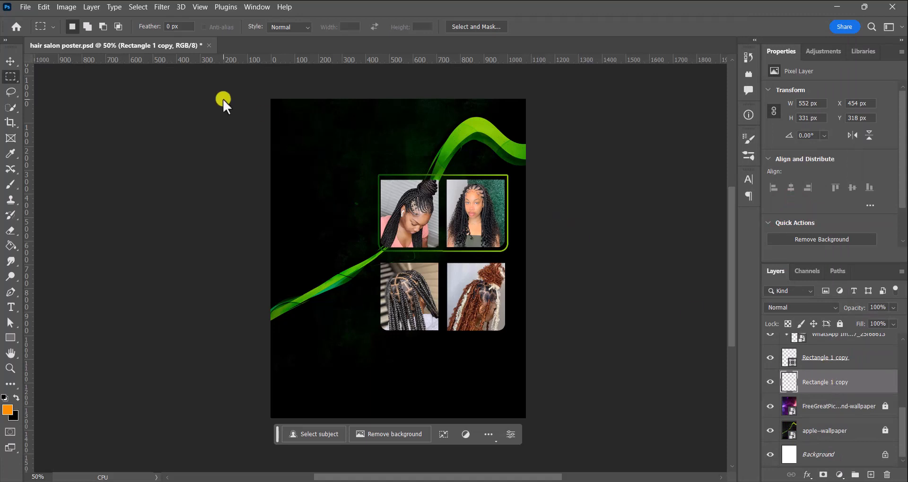
- Hide the middle of the rasterized frame's top edge with an inverted layer mask made from a rectangular marquee about 283 x 57 px
left_click(11, 79)
left_click_drag(410, 172, 475, 185)
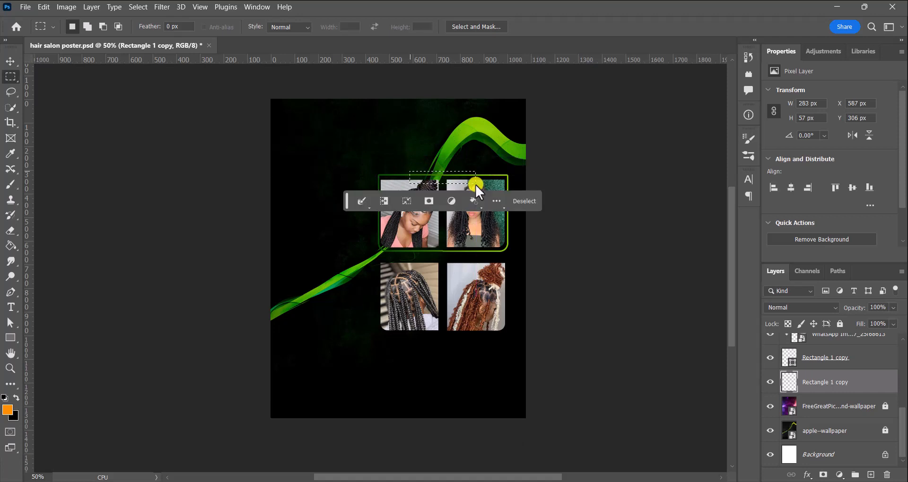
left_click(427, 202)
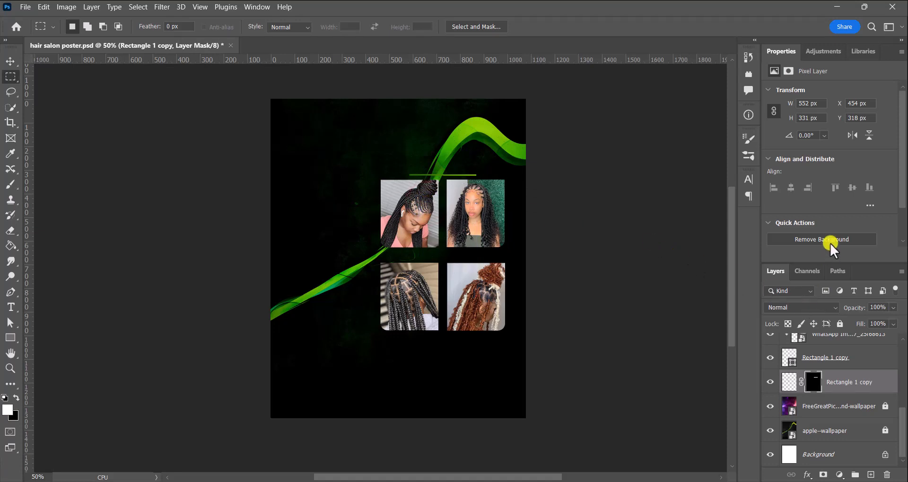
left_click(813, 381)
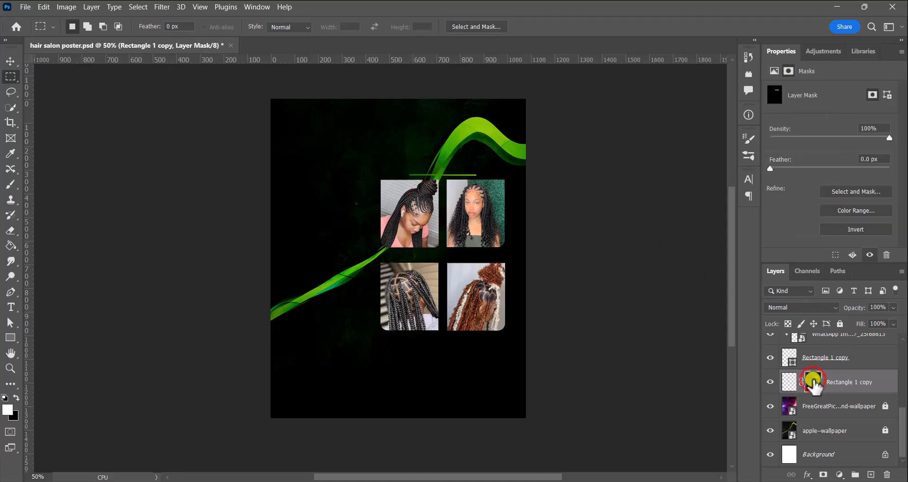
left_click(866, 228)
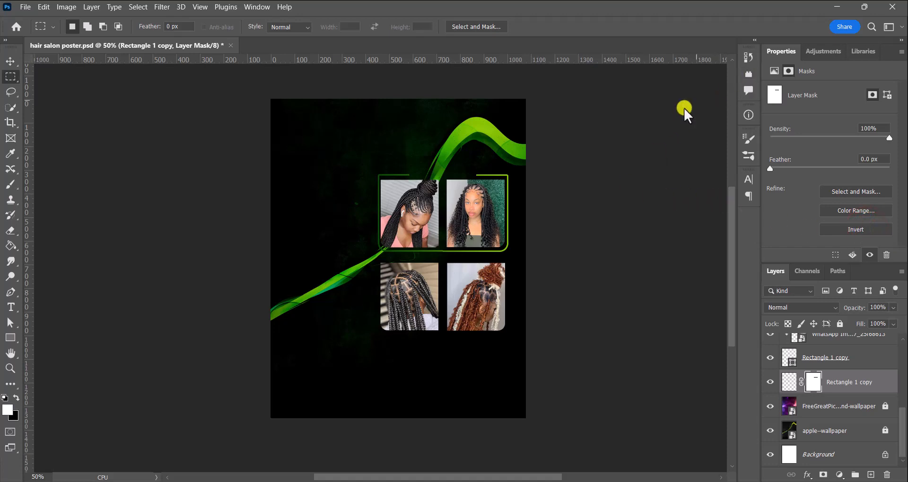
- Duplicate the masked green frame layer by copy and paste, and try to move the copy down towards the lower two hairstyle photos
left_click(10, 62)
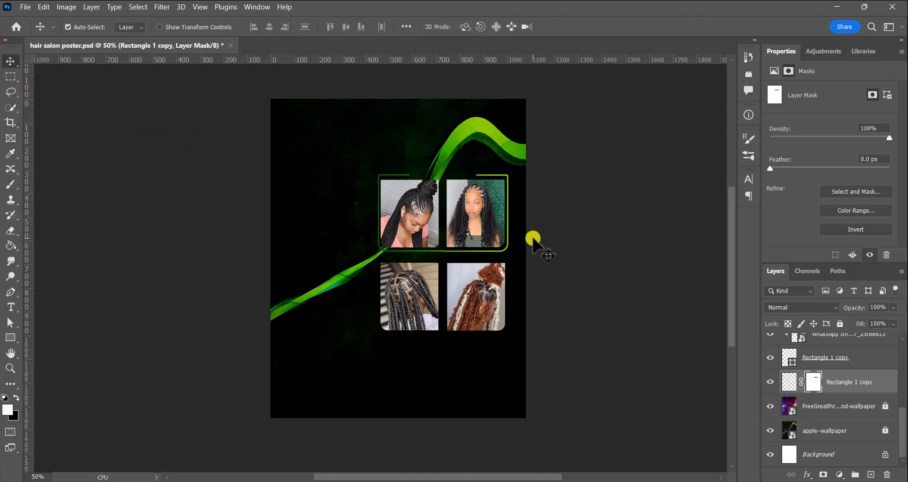
key("ctrl+c")
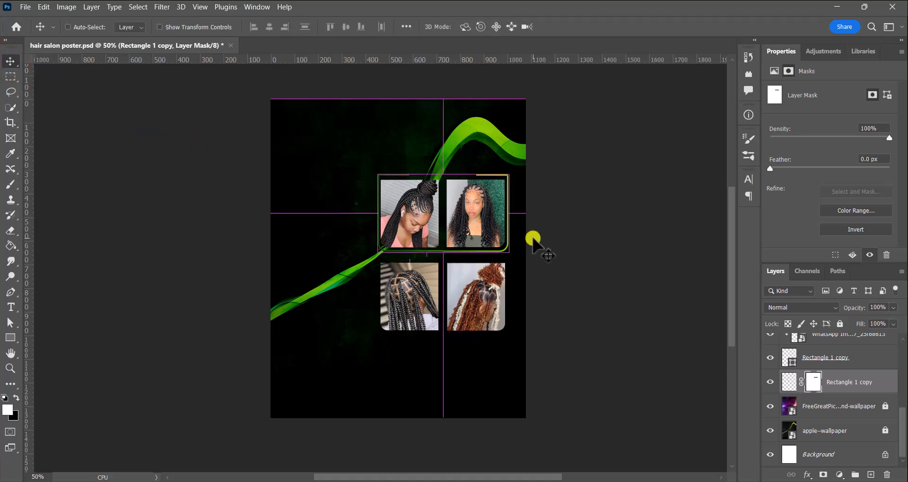
key("ctrl+v")
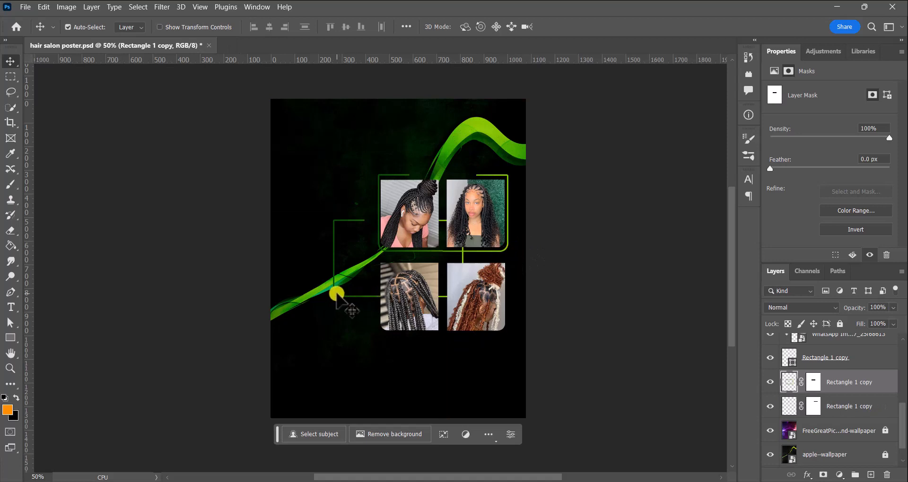
left_click_drag(337, 292, 363, 312)
left_click(333, 293)
left_click_drag(334, 292, 348, 320)
left_click_drag(349, 260, 351, 306)
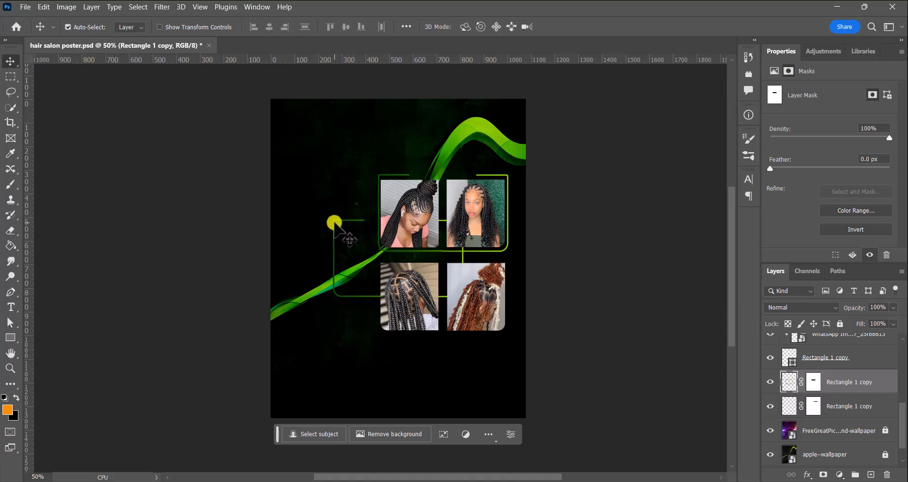
- Move the duplicated green outline frame around the lower pair of hairstyle photos, nudge it into alignment with the upper frame, and deselect it
left_click_drag(332, 221, 380, 263)
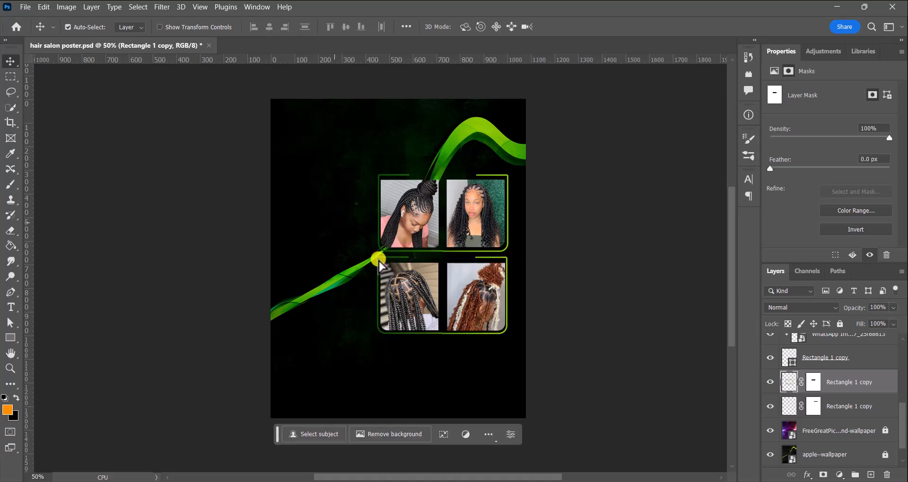
key("Right")
key("Down")
key("Down")
key("Down")
key("Down")
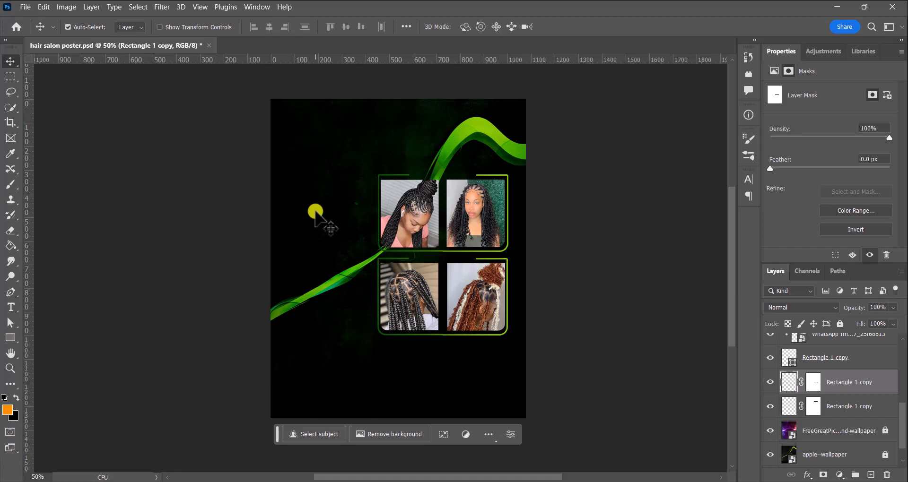
left_click(315, 211)
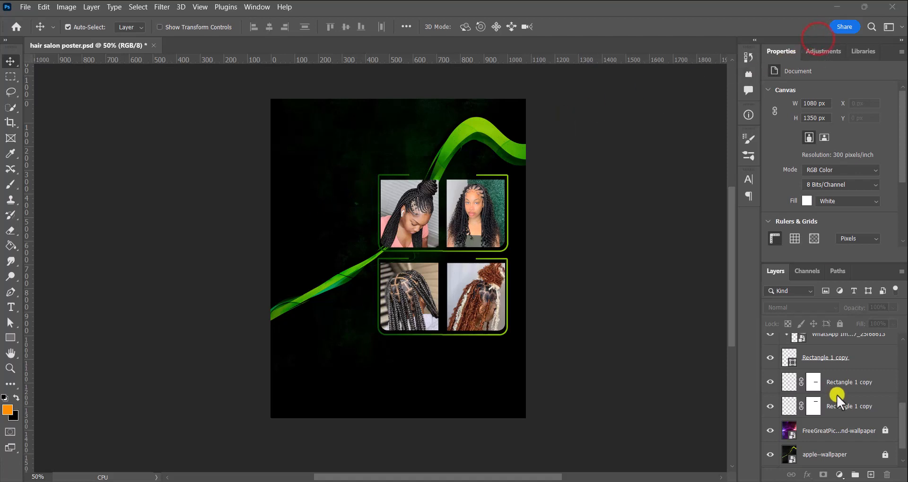
- Add a Brightness/Contrast adjustment clipped to the apple--wallpaper layer, with brightness 132 and contrast 6
left_click(886, 457)
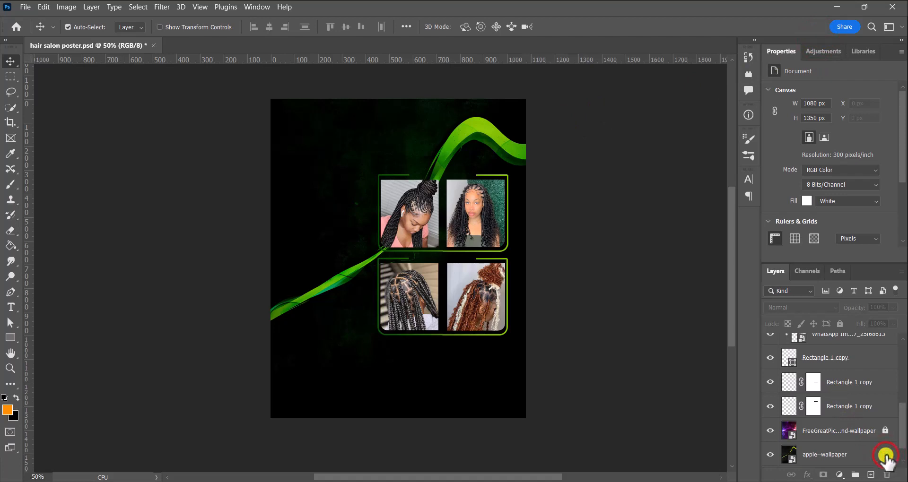
left_click(861, 455)
left_click(840, 475)
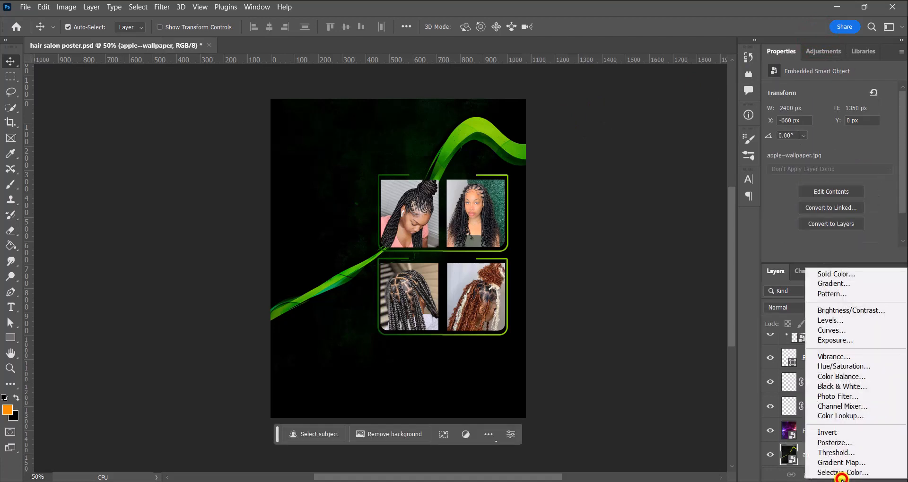
left_click(845, 311)
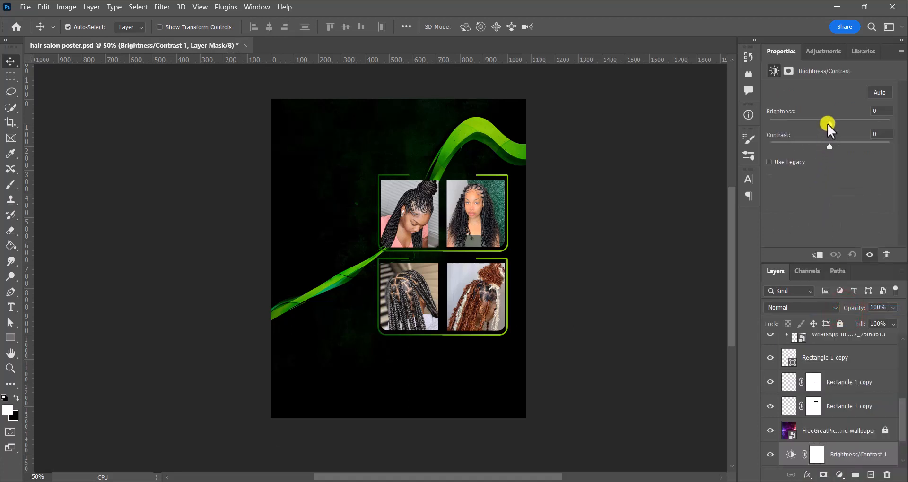
left_click_drag(828, 124, 882, 126)
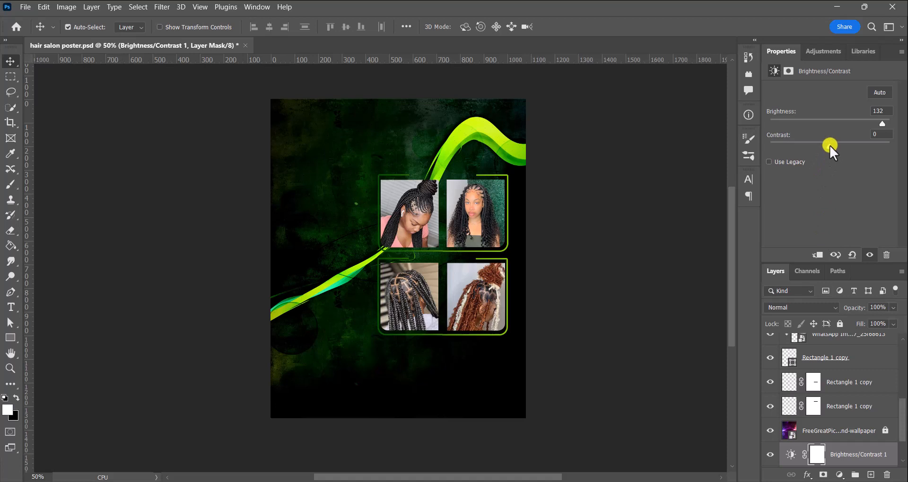
left_click_drag(830, 146, 796, 146)
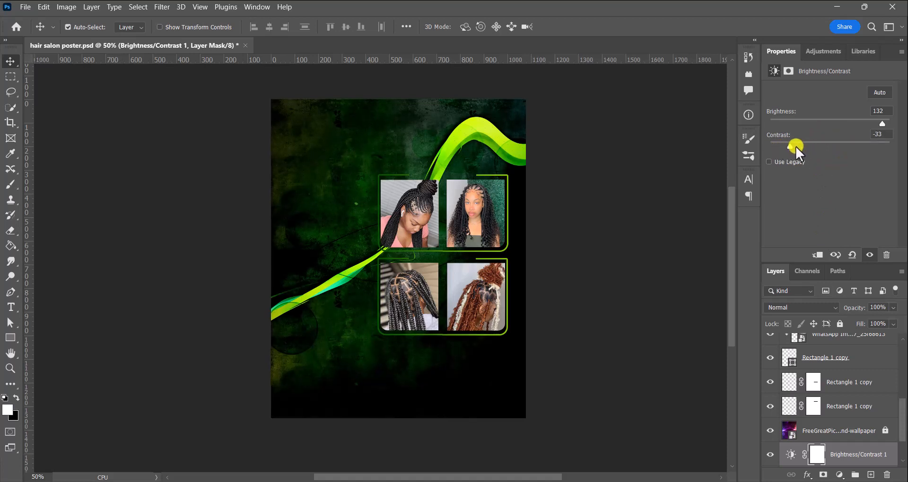
left_click_drag(796, 146, 832, 155)
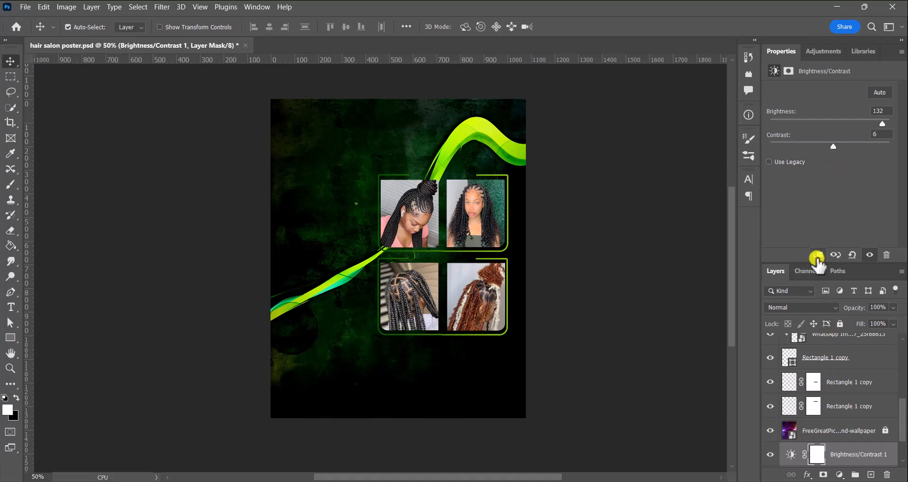
left_click(817, 258)
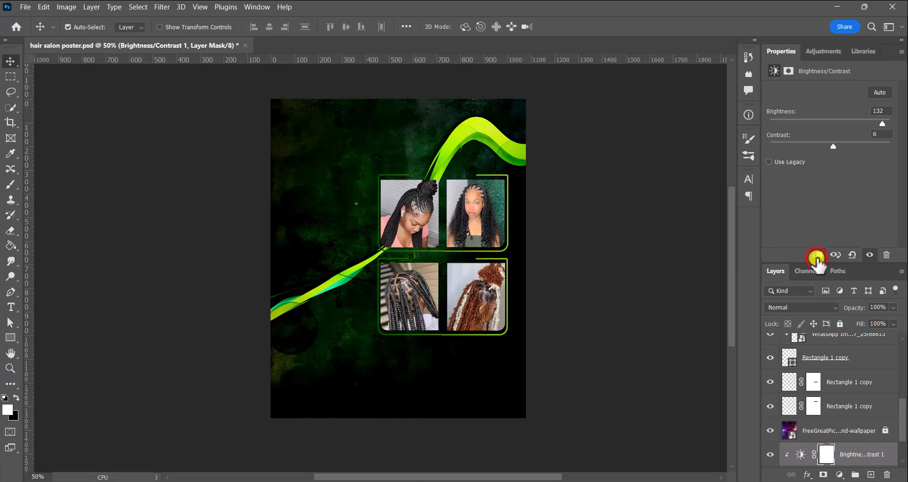
- Convert the Background to a regular layer, lock it together with the apple--wallpaper and Brightness/Contrast layers, and save the document
scroll(830, 407, "down", 2)
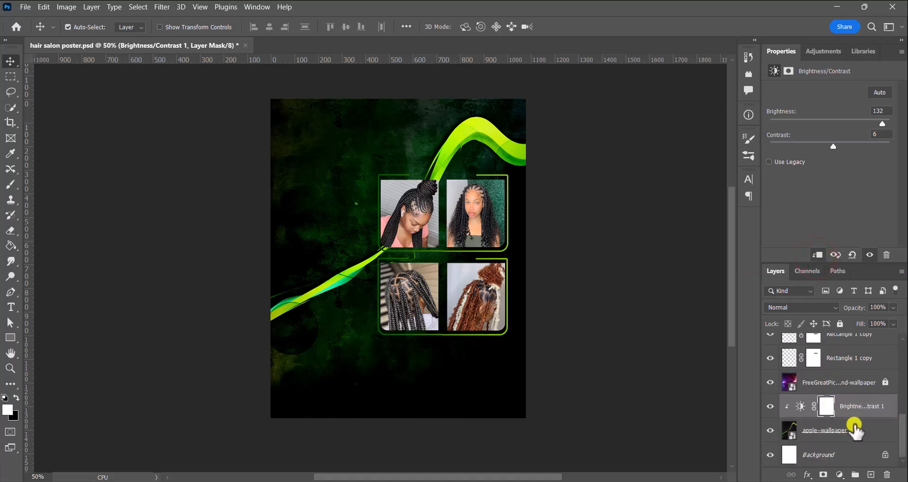
left_click(884, 429)
left_click(884, 452)
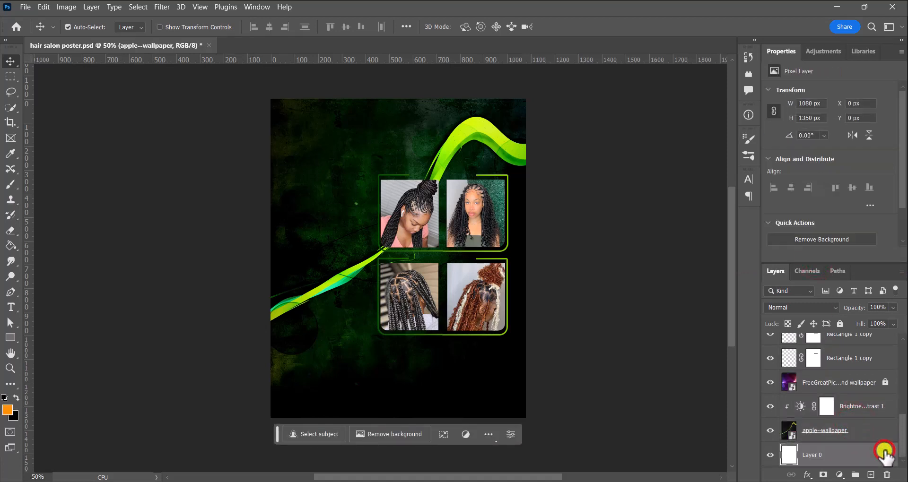
left_click(873, 431)
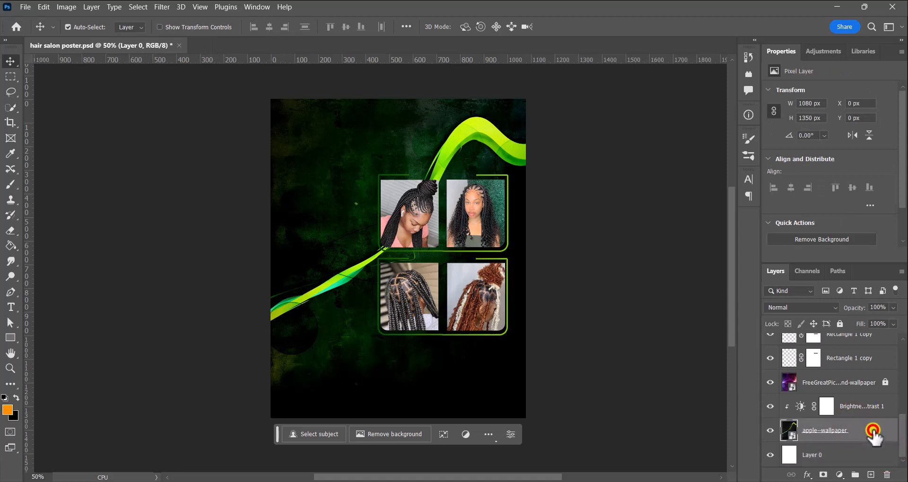
left_click(840, 324)
left_click(856, 413)
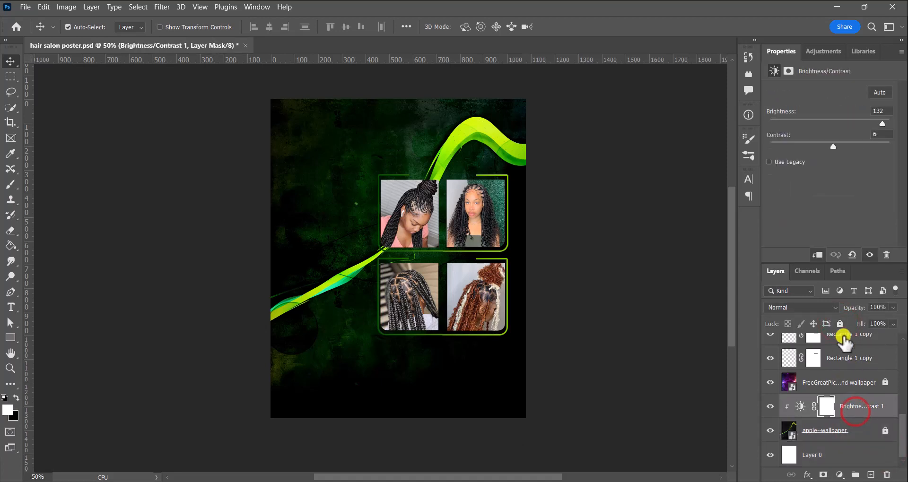
left_click(840, 324)
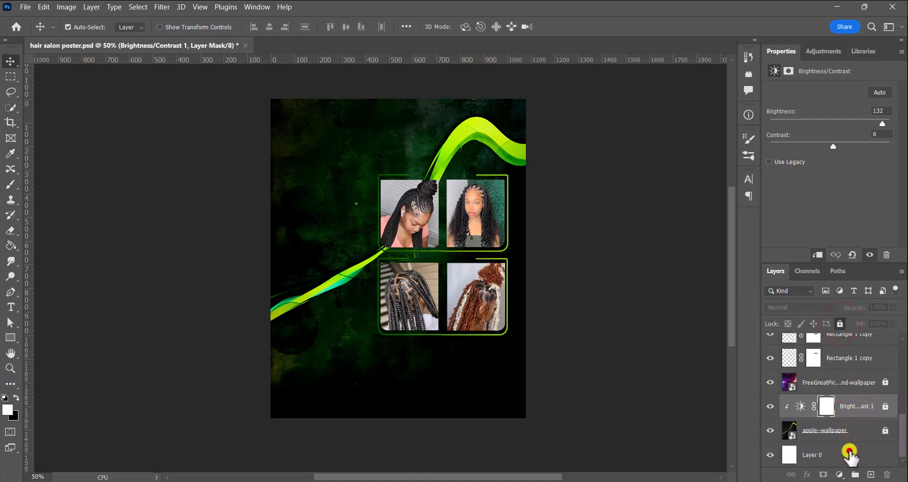
left_click(850, 451)
left_click(842, 324)
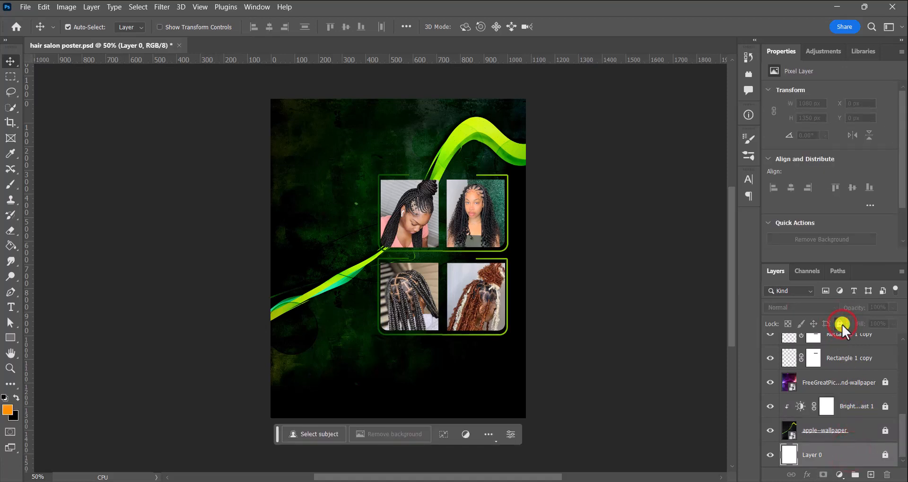
left_click(725, 330)
key("ctrl+s")
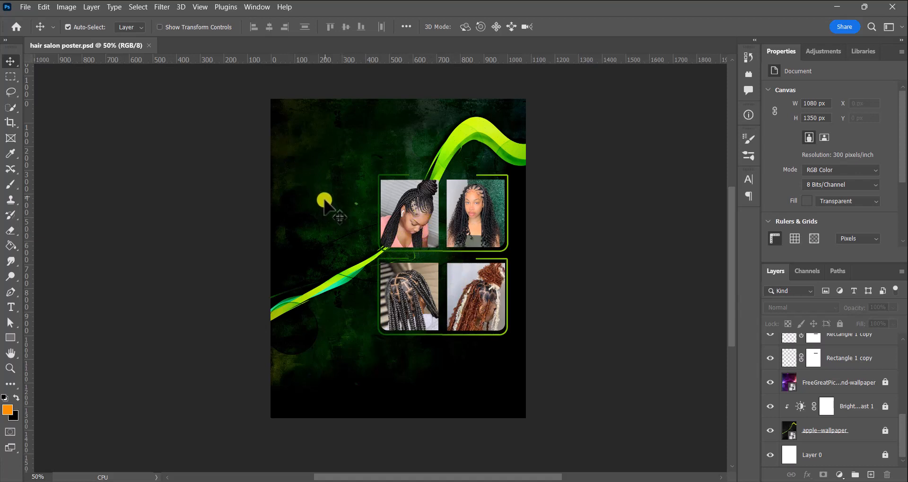
- Place the embedded image "WhatsApp Image 2023-10-29 at 21.09.38_69daea40" from the belviane saloon folder
left_click(28, 6)
left_click(70, 254)
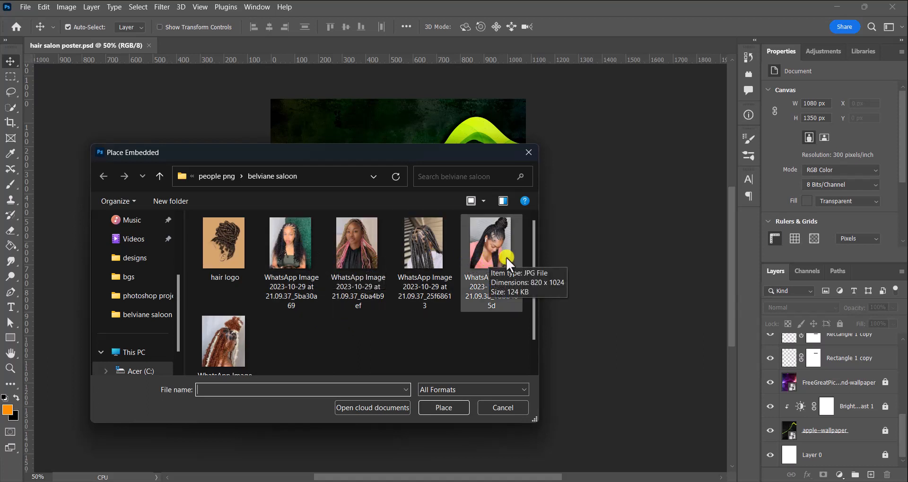
scroll(410, 291, "down", 1)
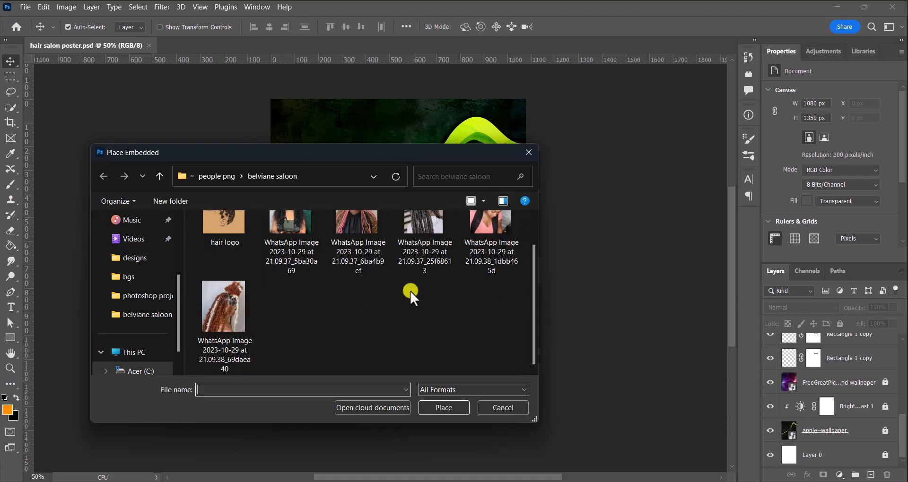
scroll(410, 291, "up", 1)
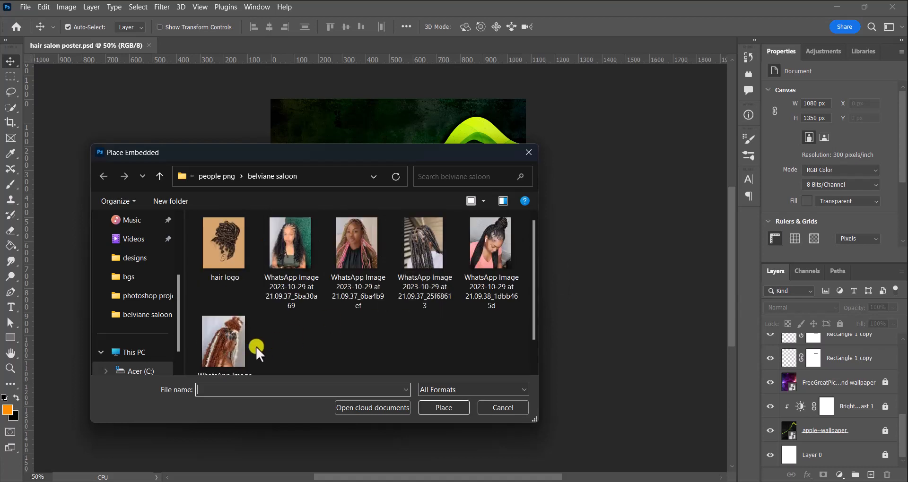
left_click(240, 347)
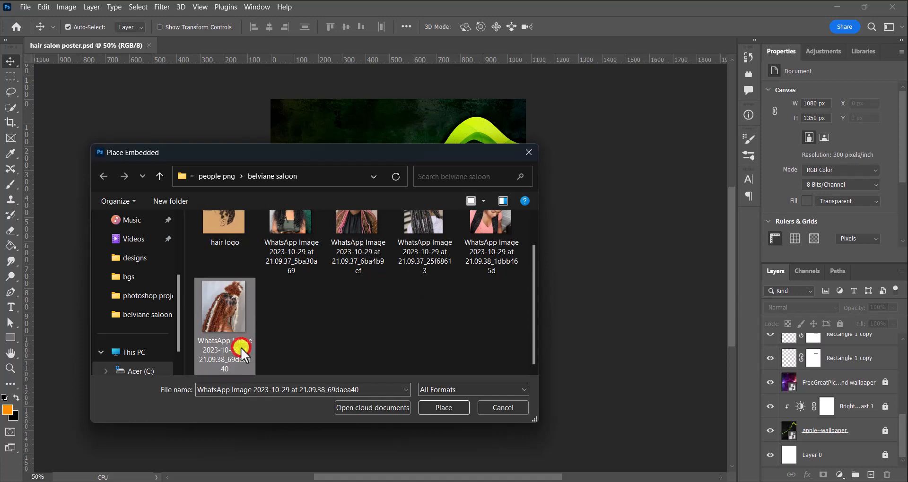
left_click(431, 406)
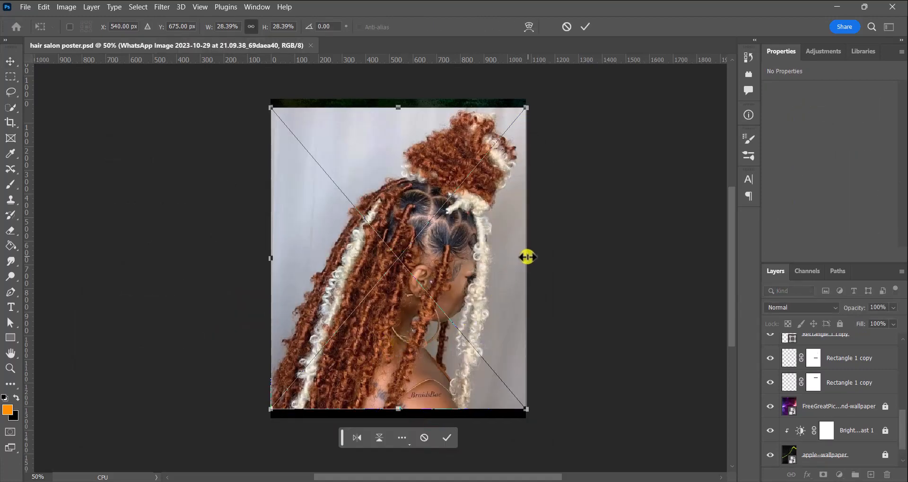
- Scale the placed red-braids photo to 22.64% and move it to X 158 px, Y 95 px
left_click_drag(526, 258, 409, 265)
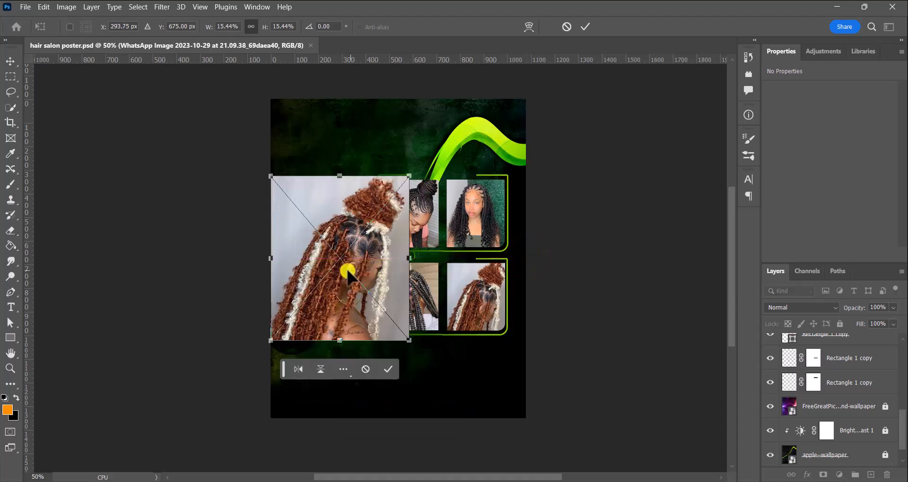
left_click_drag(348, 274, 318, 237)
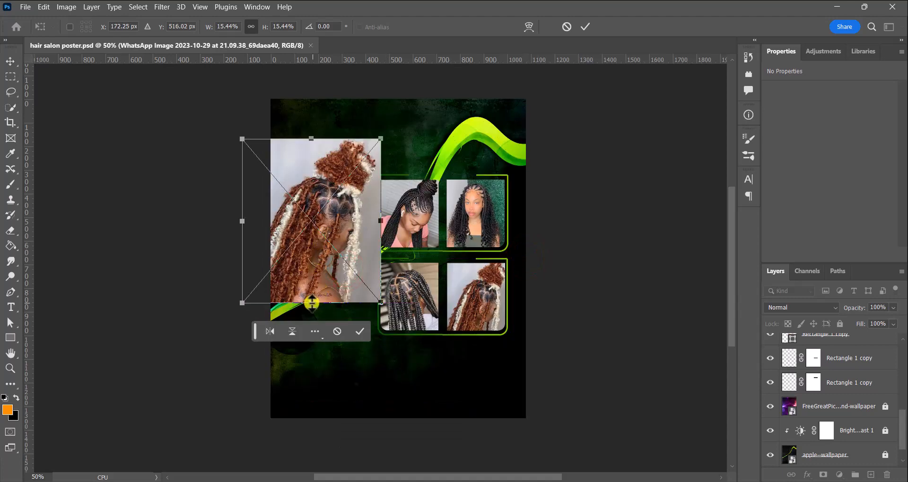
left_click_drag(312, 303, 316, 379)
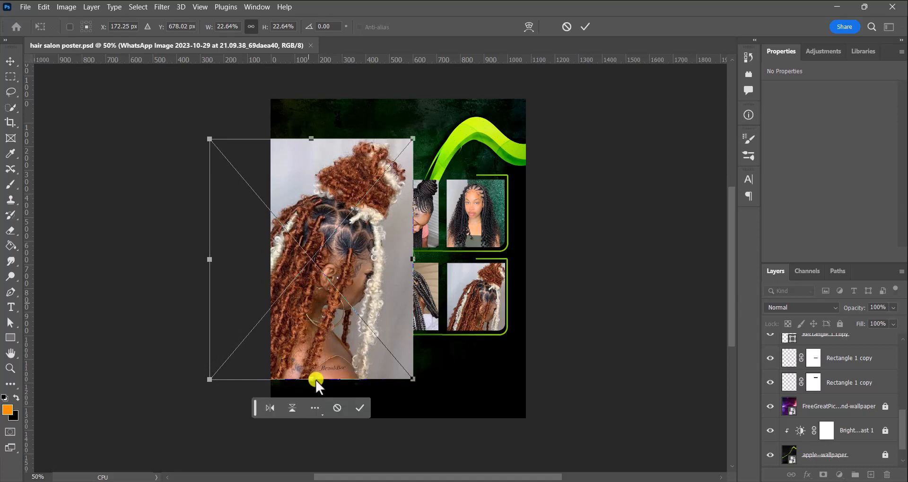
left_click(356, 411)
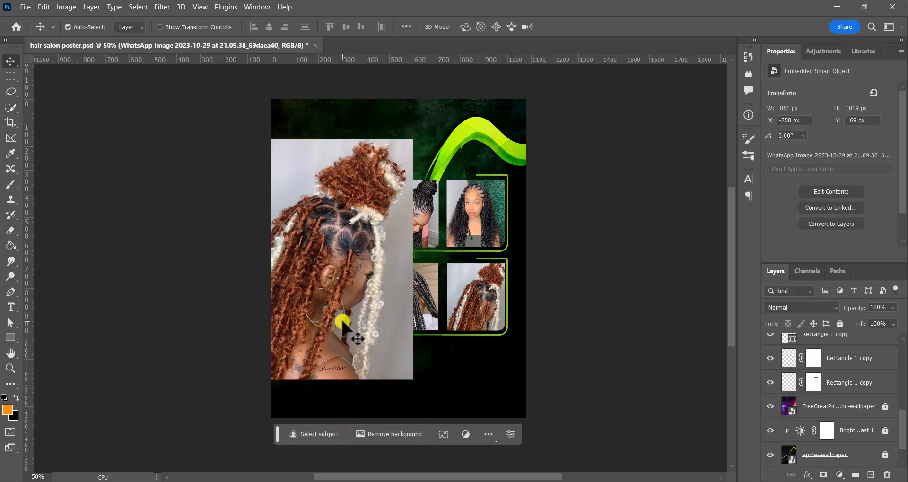
left_click_drag(341, 320, 437, 308)
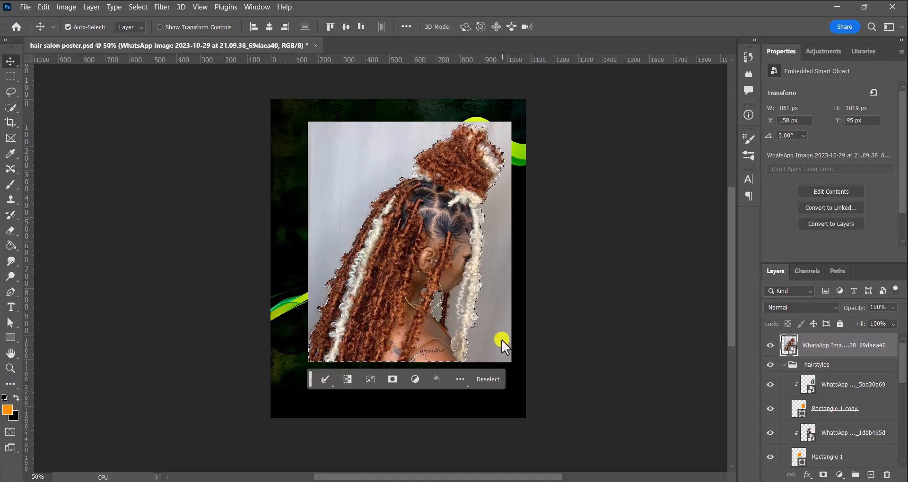
- Clear the subject selection and delete the placed red-braids photo layer
left_click(485, 378)
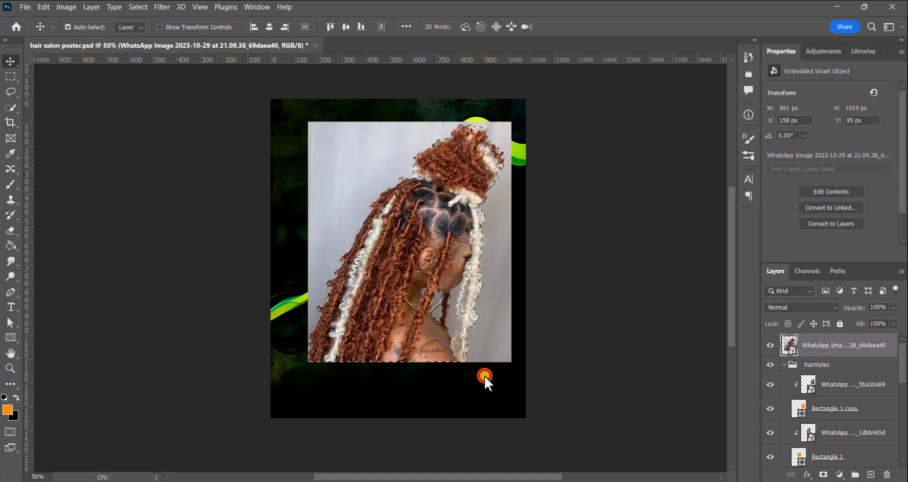
left_click(486, 314)
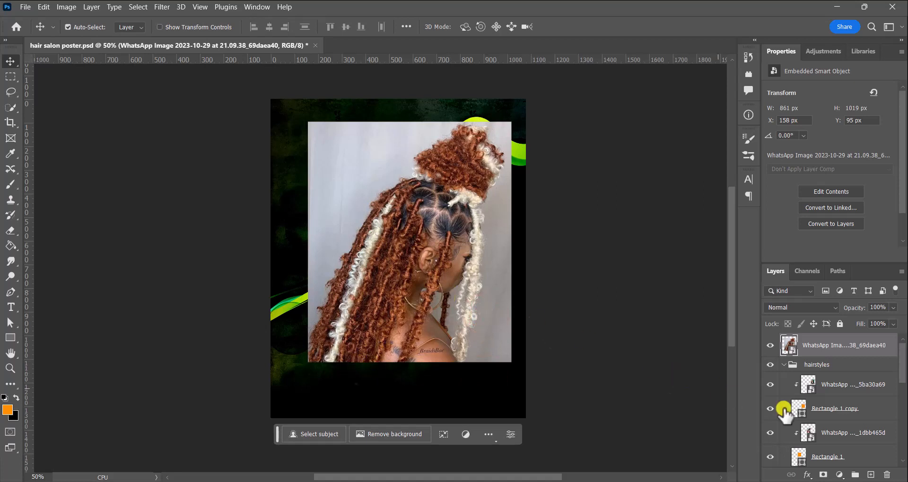
left_click(887, 474)
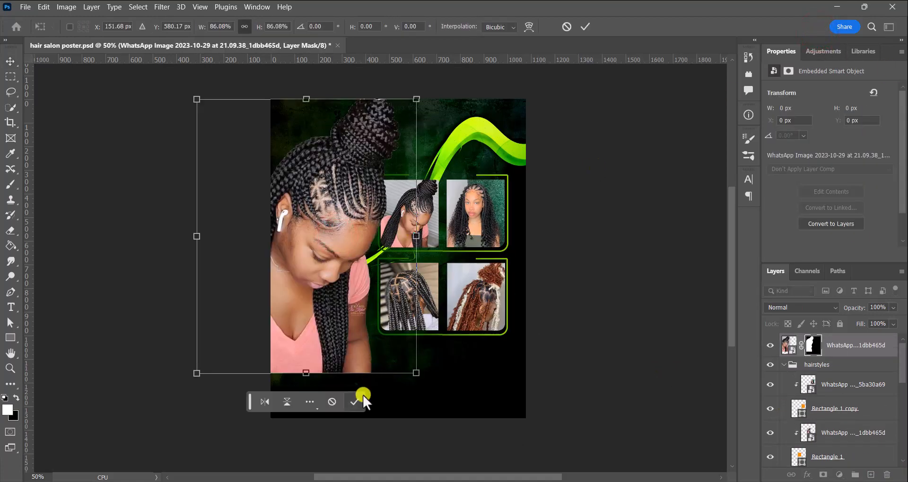
- Apply the large portrait's 86.08% scaling and fade its lower edge on the layer mask with a 464 px soft round black brush
left_click(361, 395)
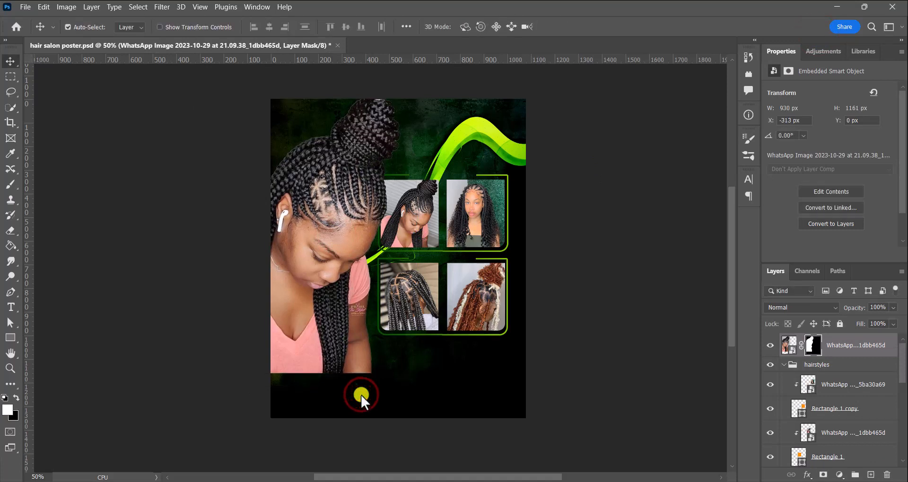
left_click(11, 188)
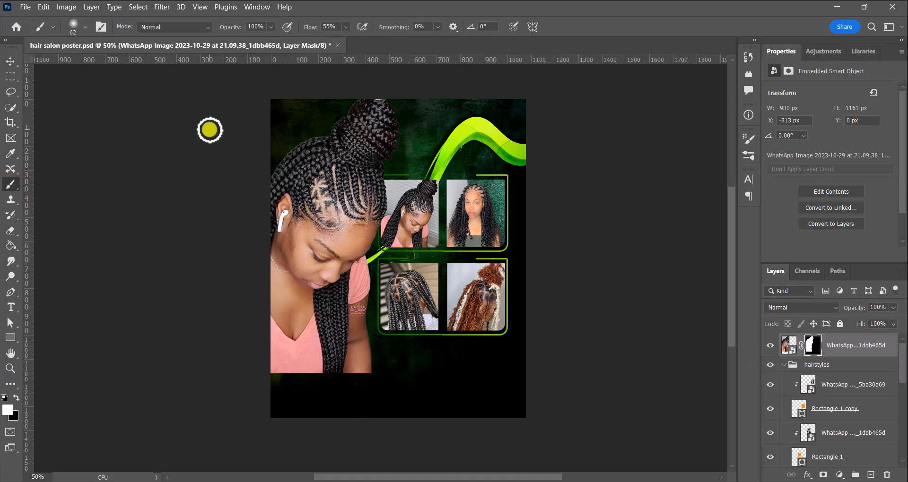
left_click(79, 27)
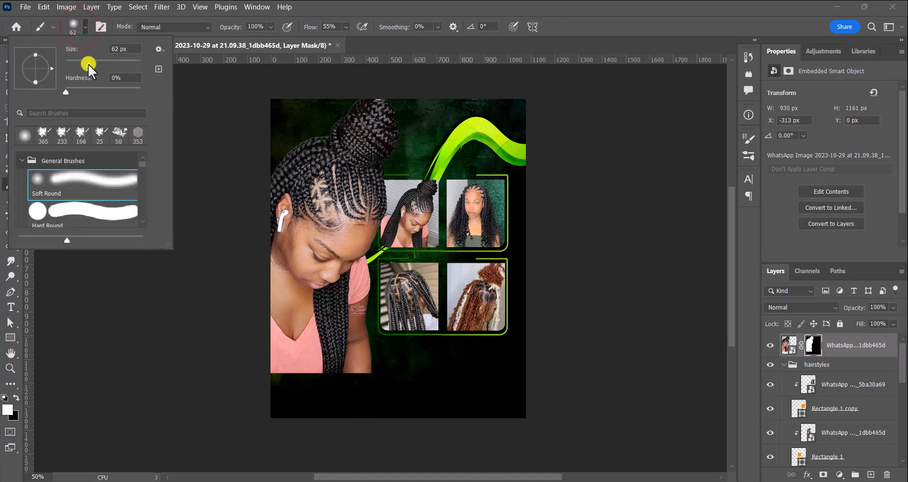
mouse_move(90, 63)
left_mouse_down()
mouse_move(114, 71)
mouse_move(116, 62)
mouse_move(132, 61)
left_mouse_up()
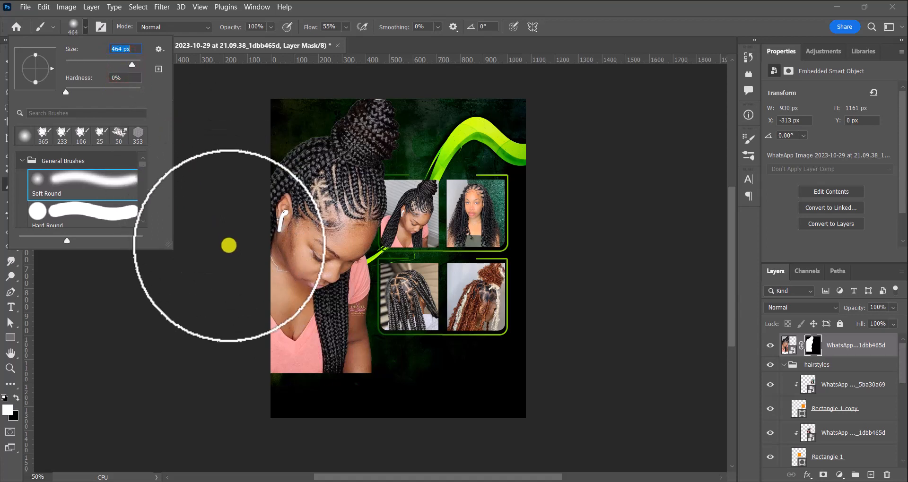
left_click(17, 396)
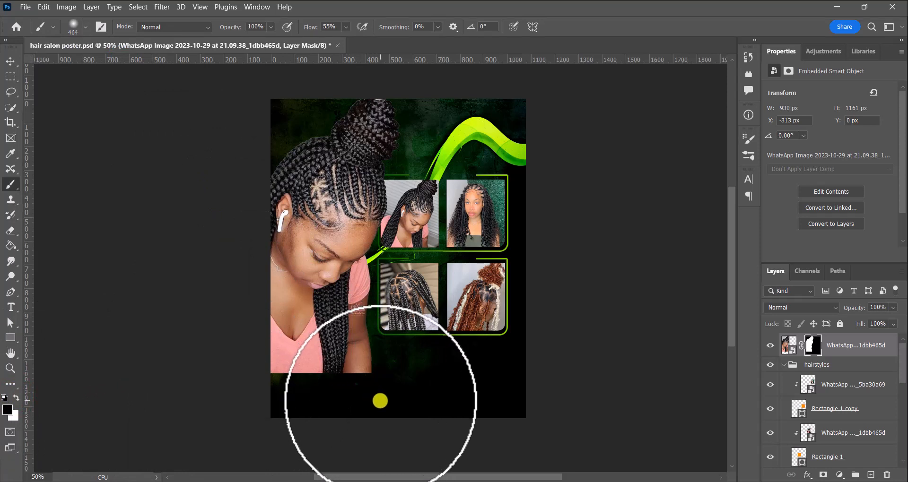
mouse_move(380, 401)
left_mouse_down()
mouse_move(258, 408)
mouse_move(405, 408)
mouse_move(256, 407)
mouse_move(385, 404)
mouse_move(268, 422)
mouse_move(392, 410)
mouse_move(245, 405)
left_mouse_up()
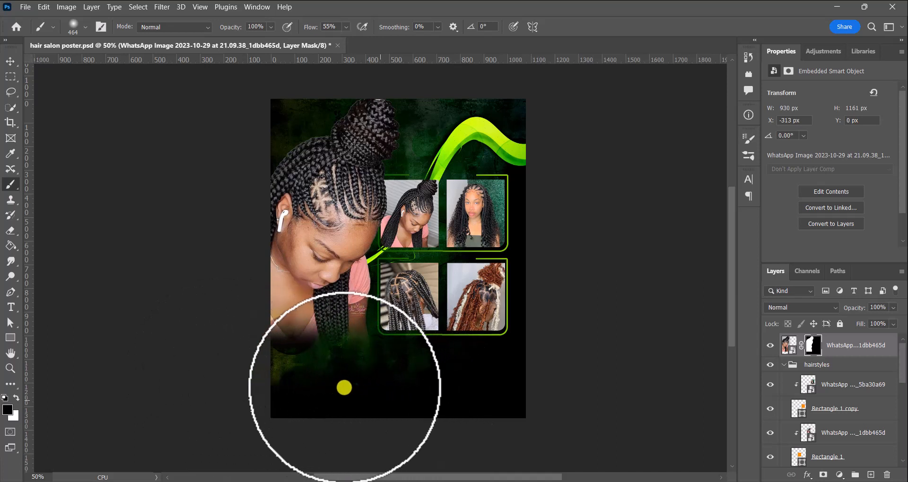
left_click_drag(229, 387, 229, 386)
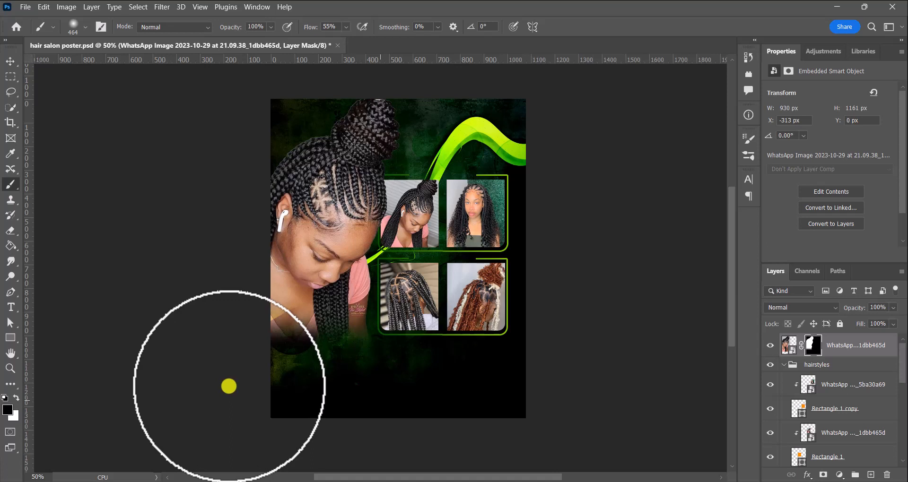
left_click(225, 367)
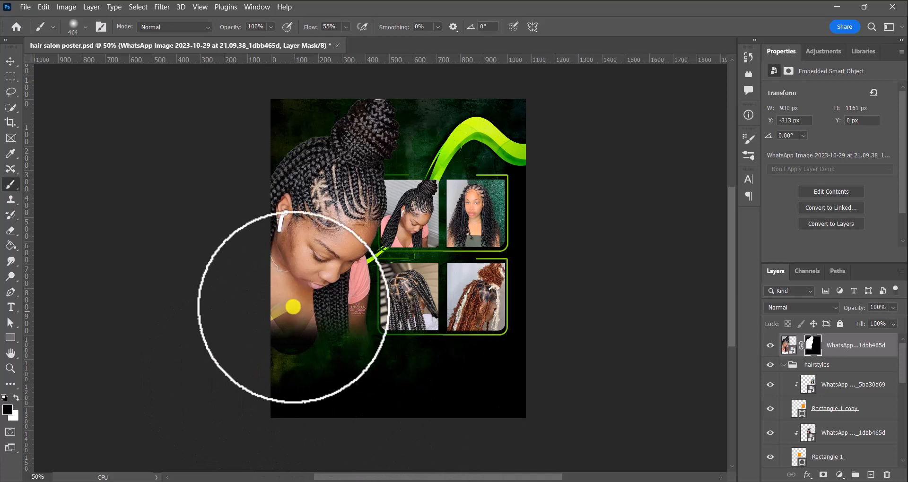
left_click(11, 60)
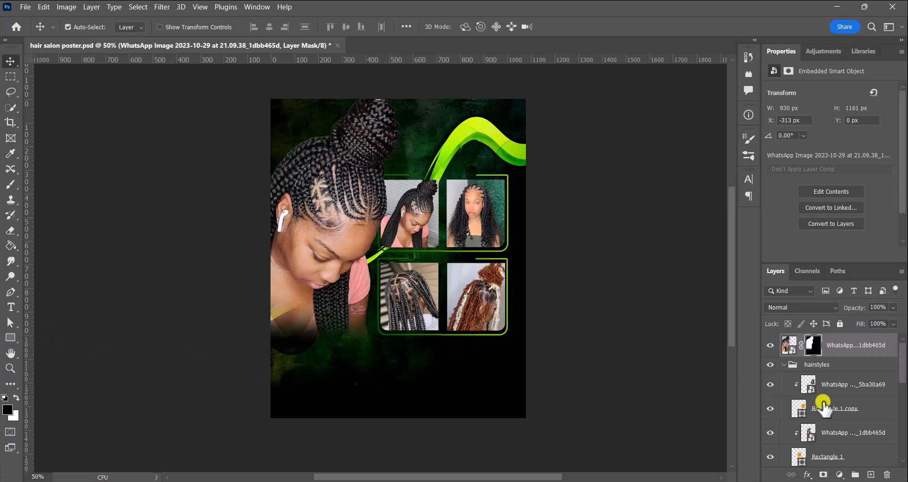
- Draw a rectangle about 261 × 62 px near the portrait's lower edge and fill it with a yellow-to-red linear gradient at 0°
left_click(12, 339)
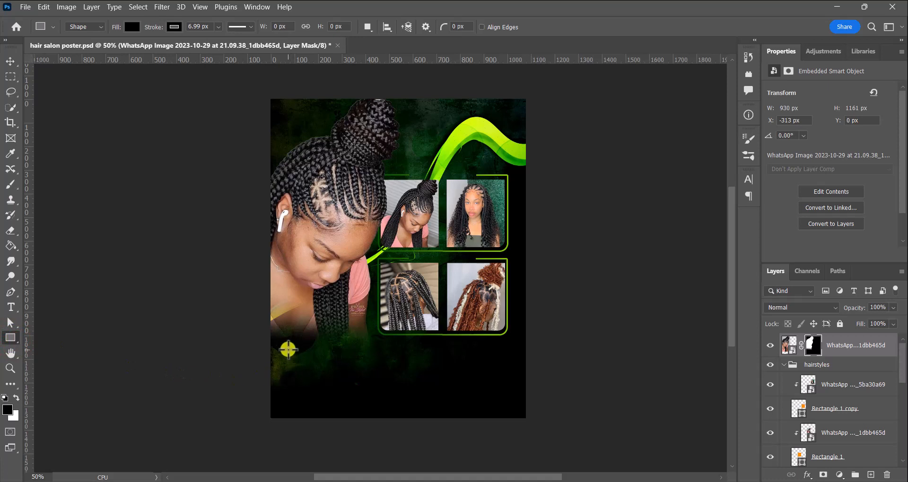
left_click_drag(278, 336, 340, 350)
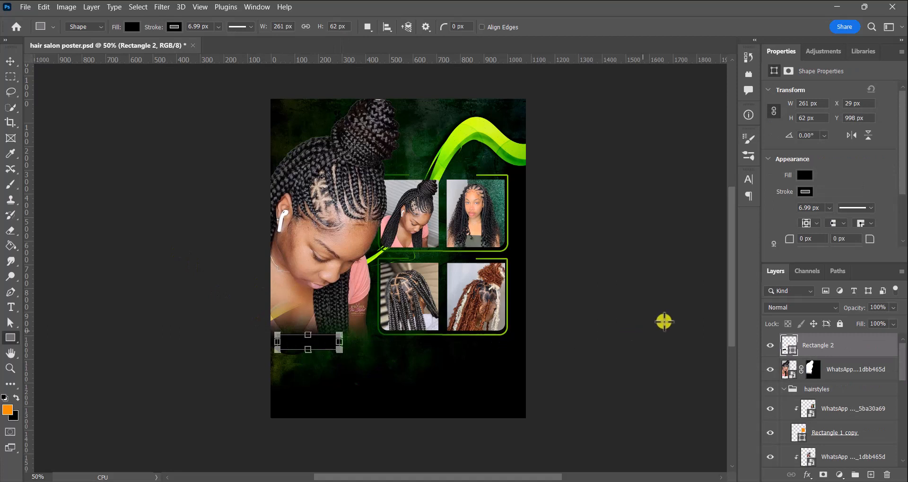
left_click(805, 176)
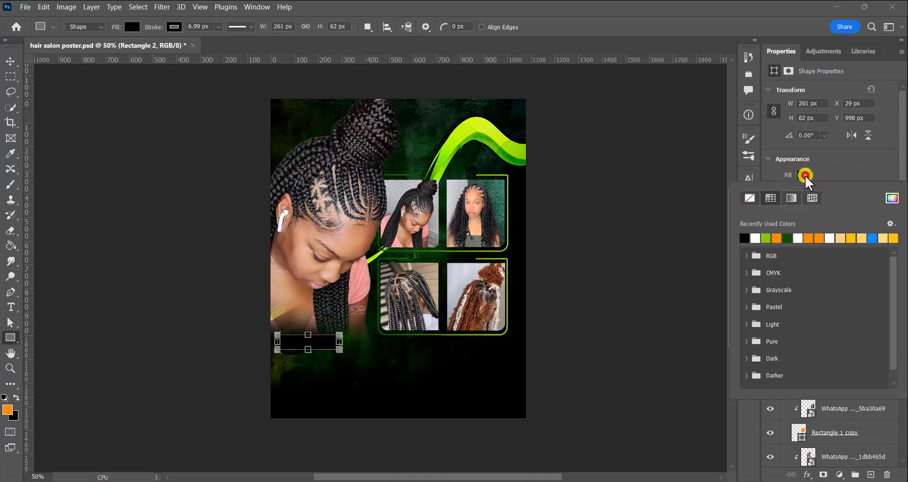
left_click(791, 195)
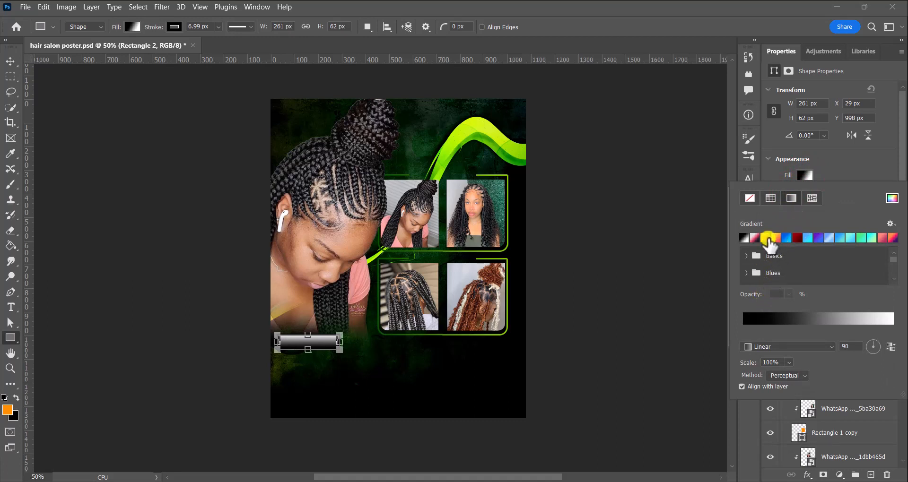
left_click(766, 238)
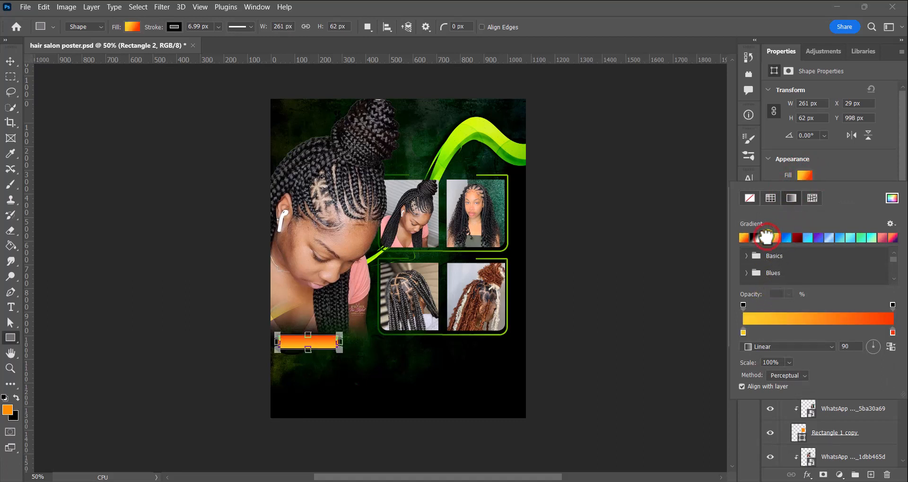
left_click(846, 344)
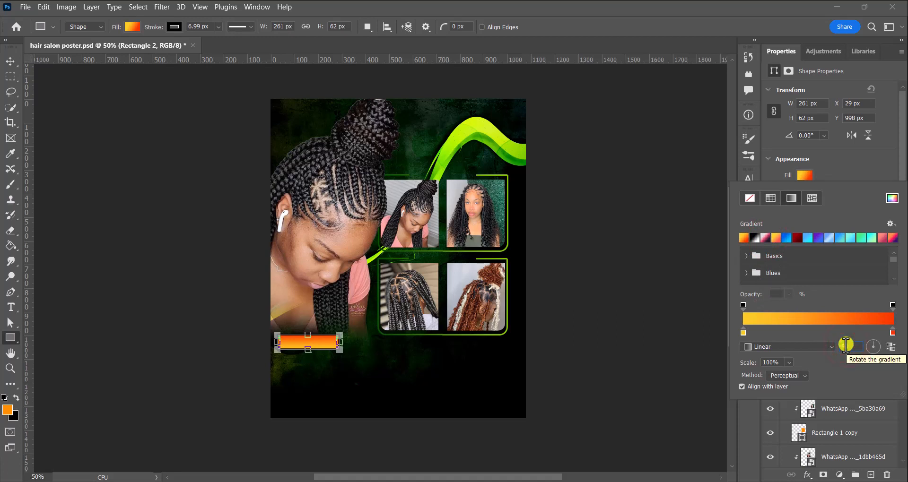
type("0")
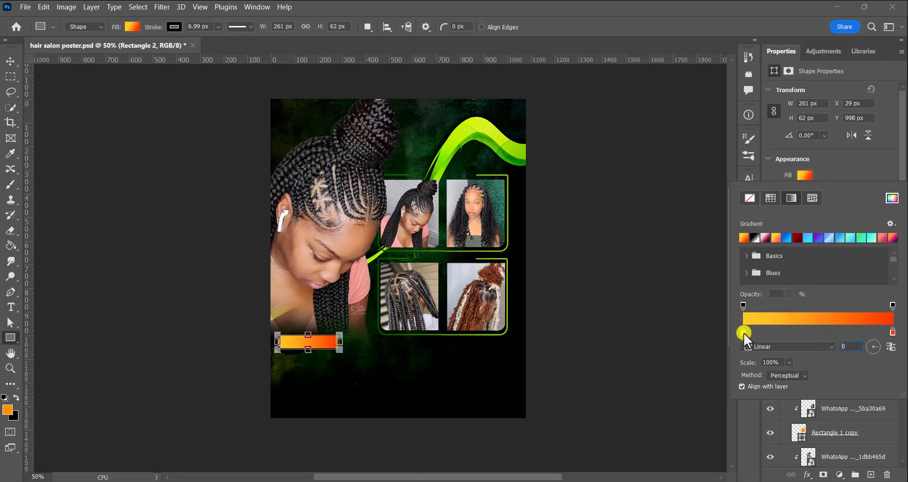
- Recolor the rectangle's gradient stops with greens sampled from the wave, 35a300 for the start and d1f21f for the end
double_click(744, 333)
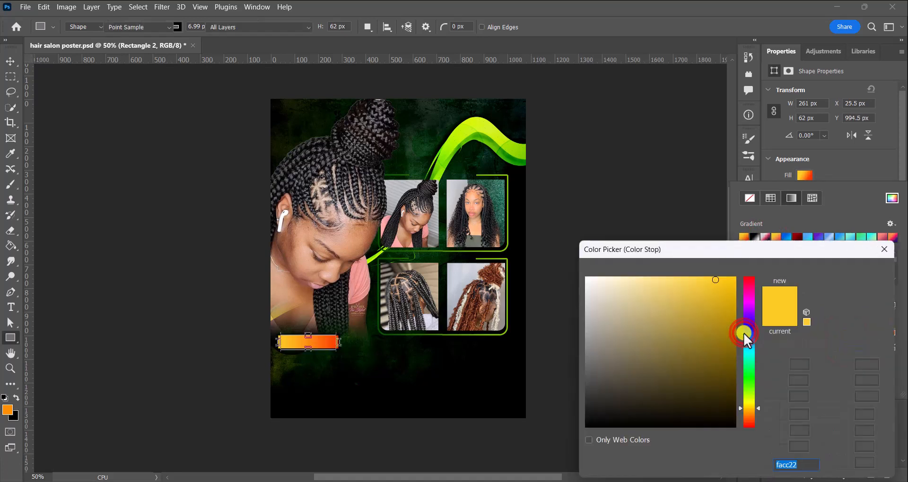
left_click(478, 135)
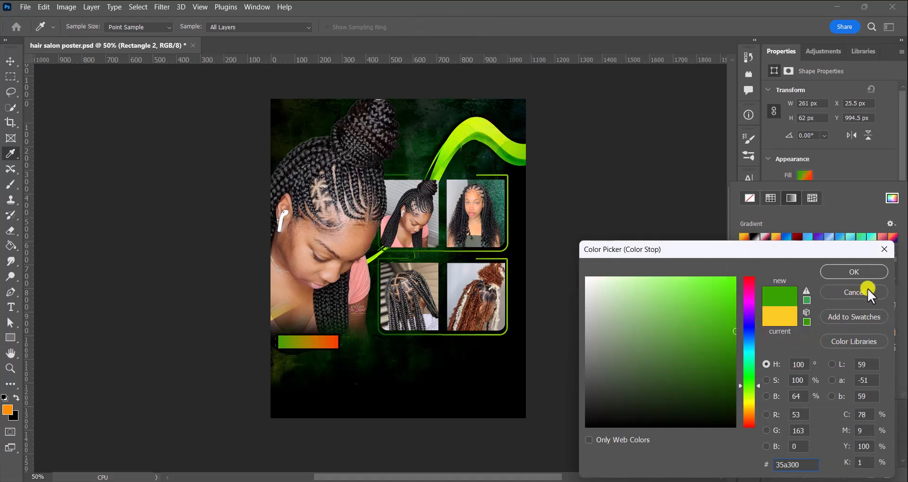
left_click(860, 275)
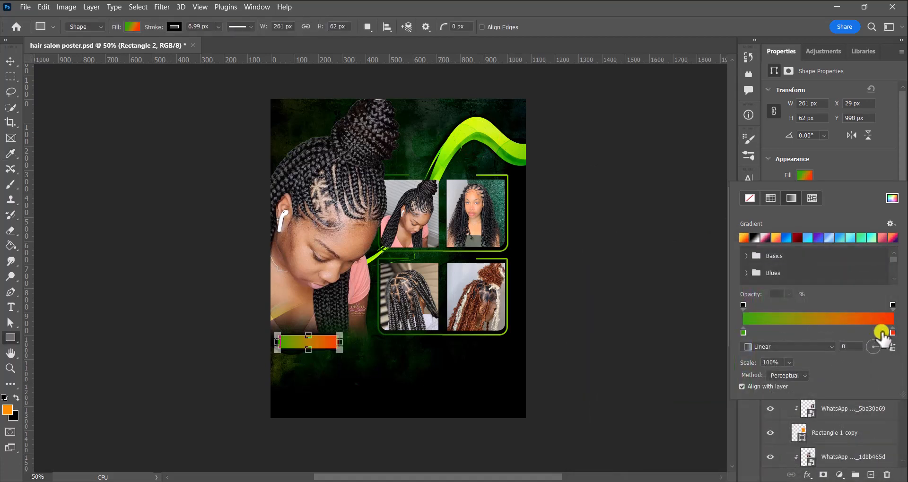
double_click(893, 334)
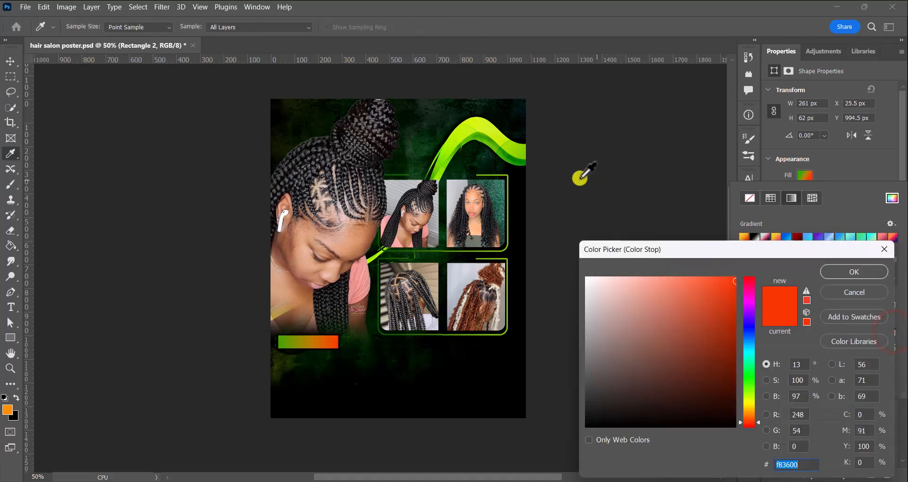
left_click(482, 121)
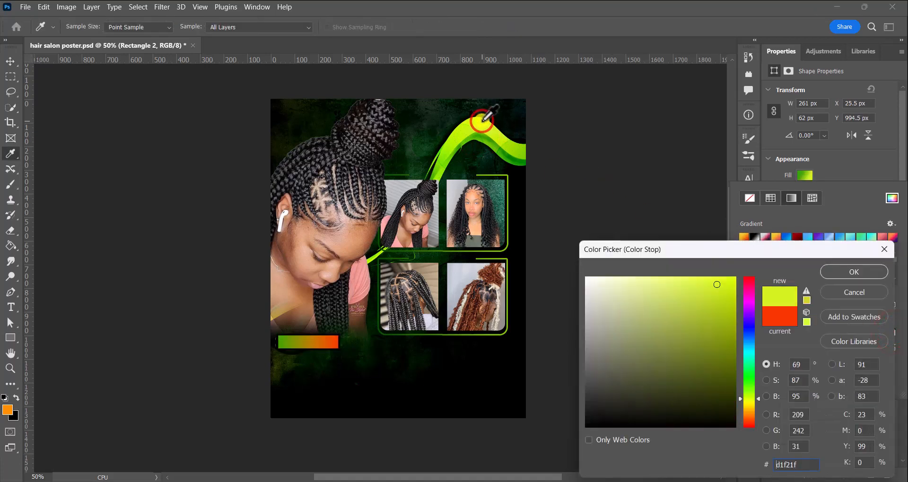
left_click(842, 271)
left_click(848, 174)
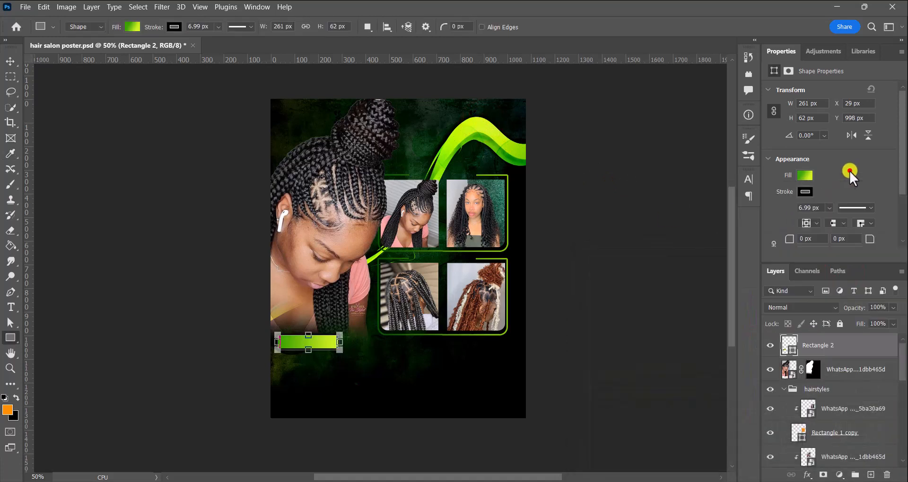
- Remove the green rectangle's stroke and move the shape up to X 27 px, Y 950 px
left_click(803, 191)
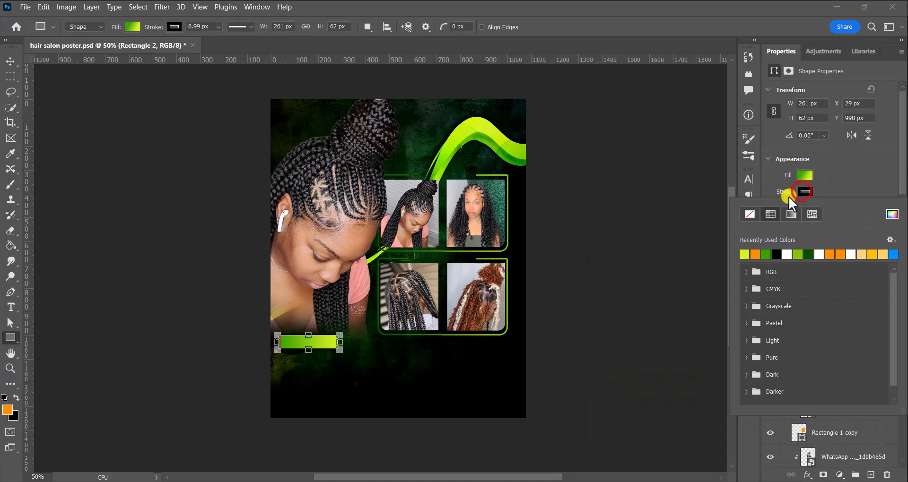
left_click(750, 214)
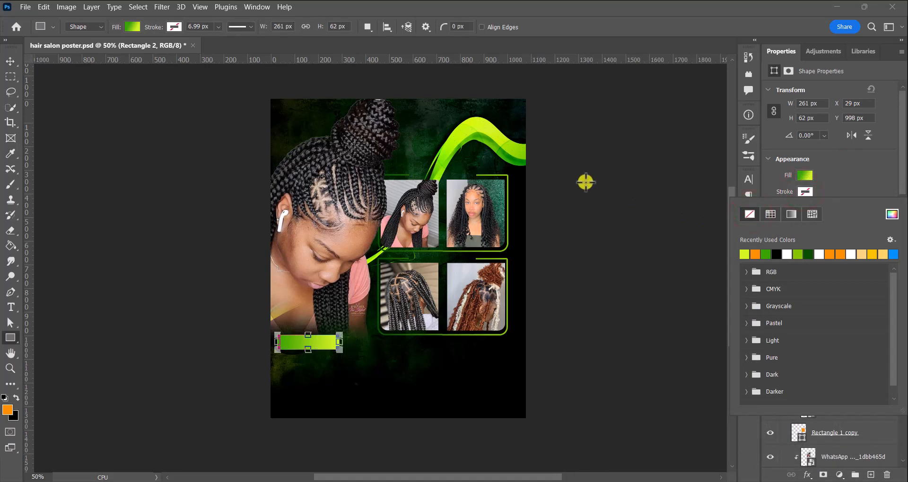
left_click(10, 59)
left_click(10, 60)
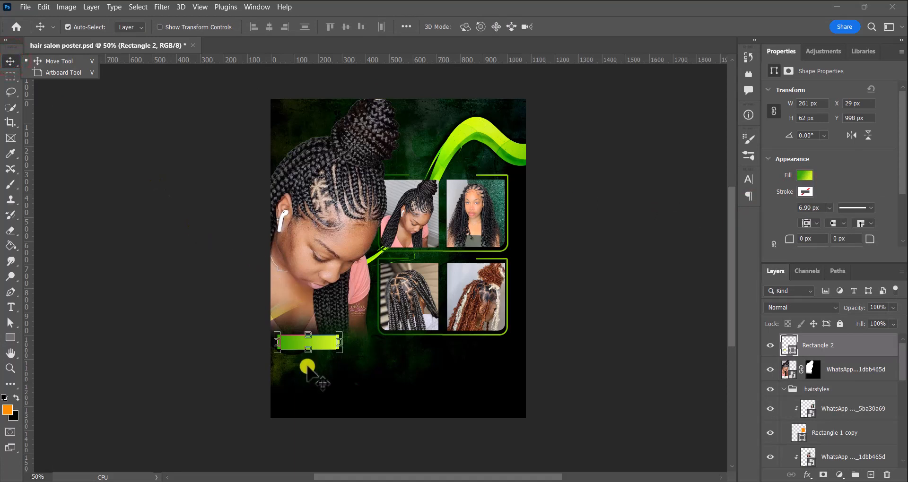
left_click(326, 344)
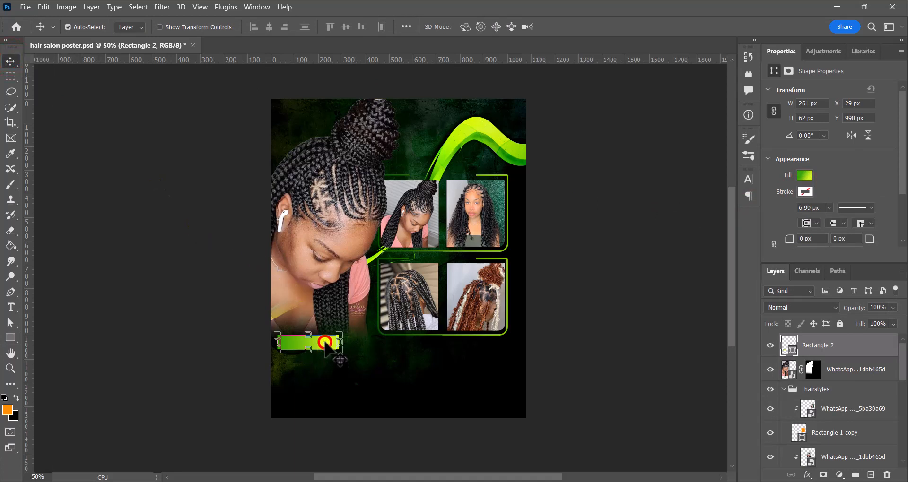
left_click(372, 384)
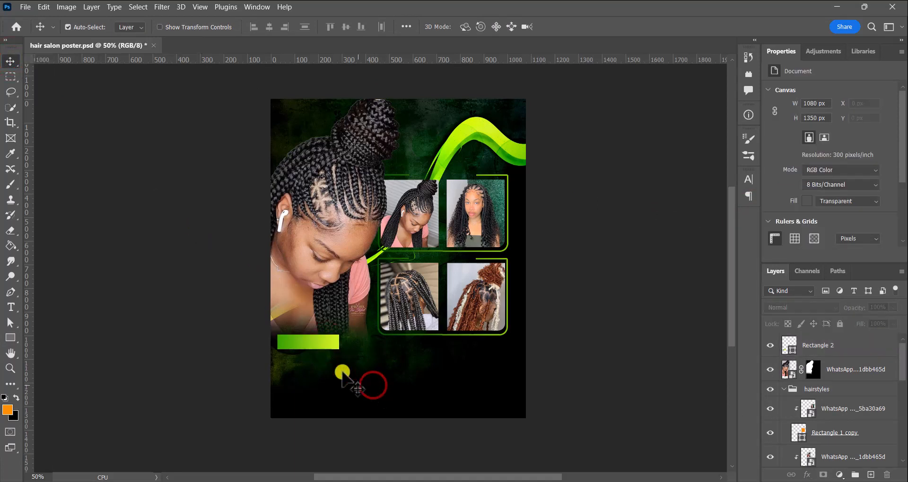
left_click_drag(310, 348, 315, 336)
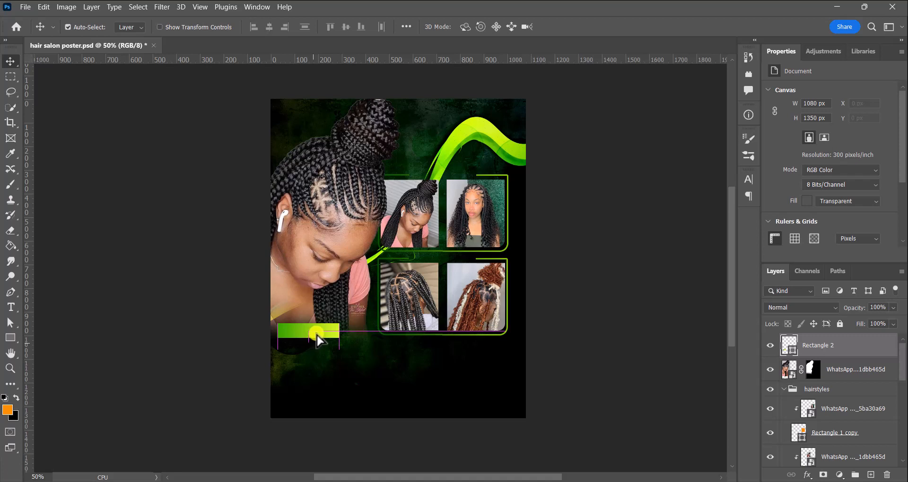
- Try to add the text "SERVICES" in 10 pt Open Sans ExtraBold on the green rectangle with a type mask, and clear the resulting selection
left_click(11, 313)
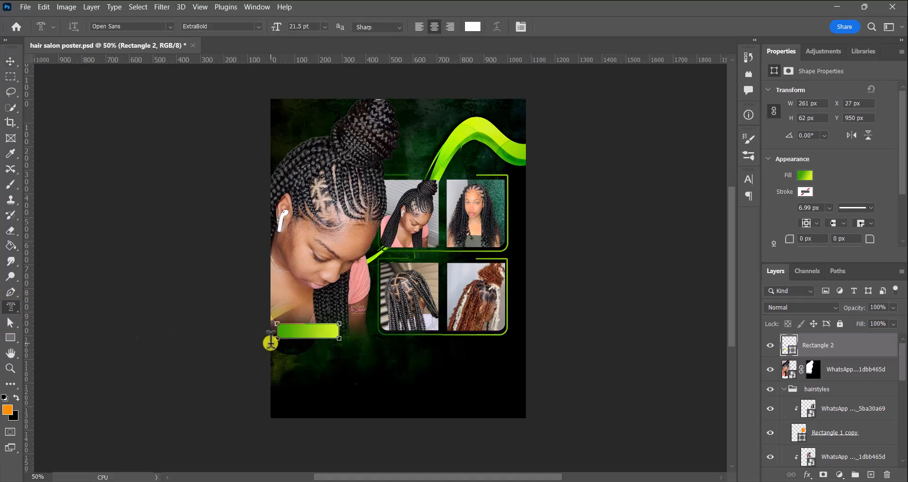
left_click(290, 334)
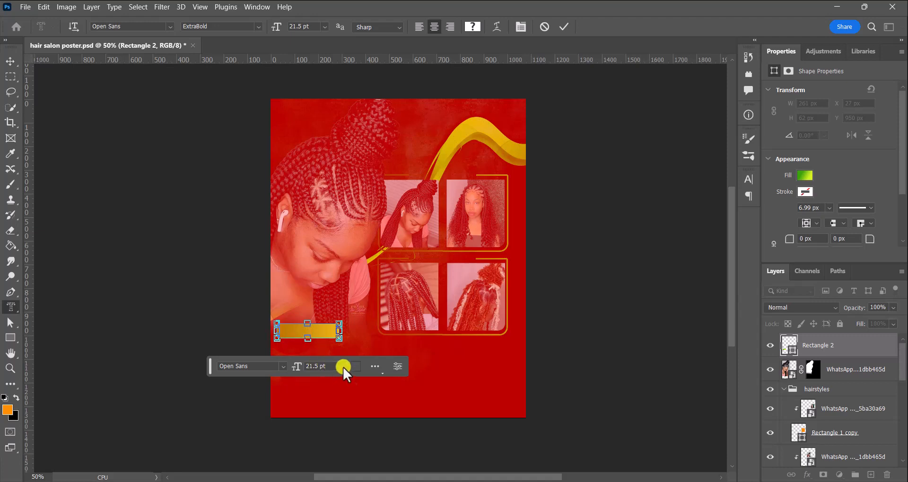
left_click_drag(344, 368, 324, 245)
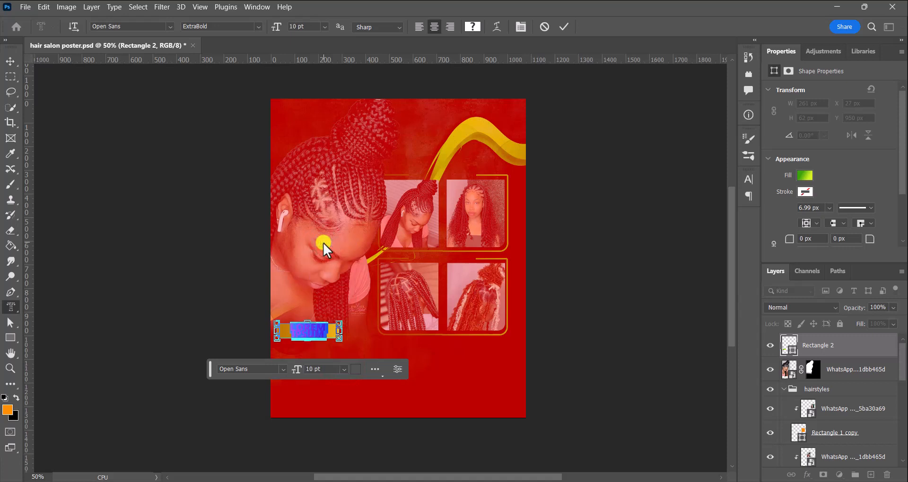
type("SER")
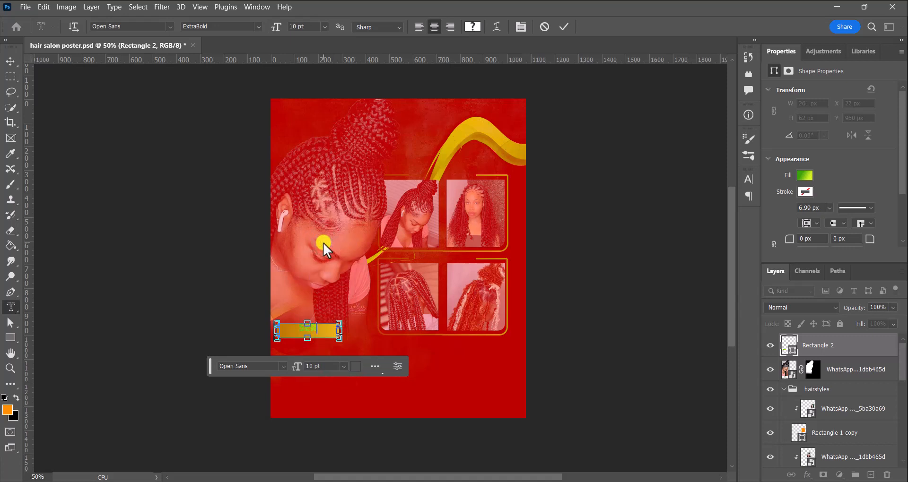
type("VICES")
left_click_drag(335, 331, 282, 335)
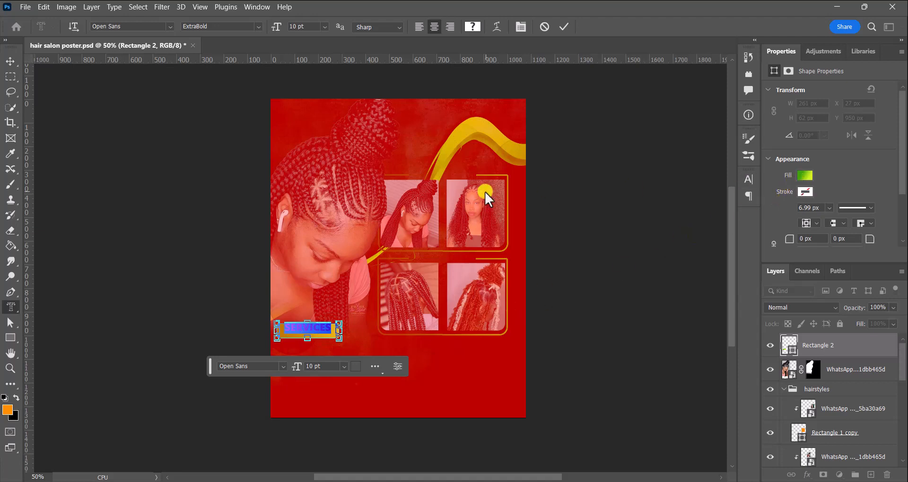
left_click(562, 31)
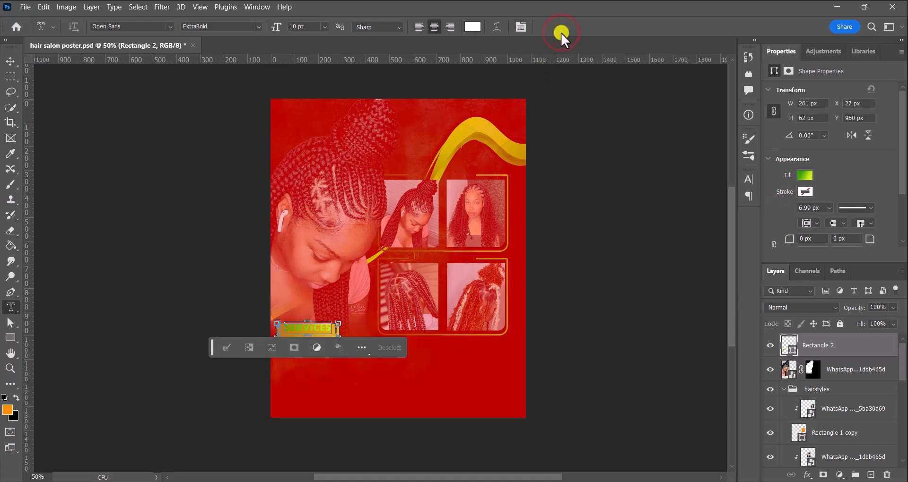
left_click(388, 347)
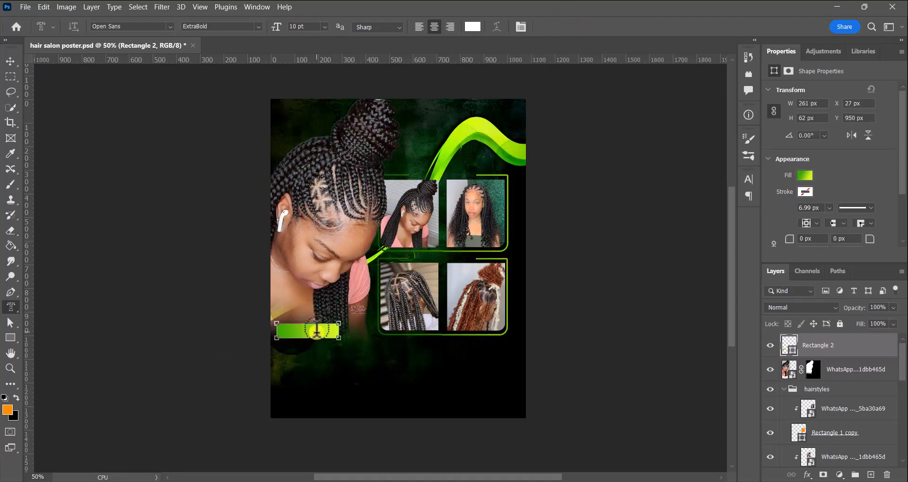
left_click(316, 332)
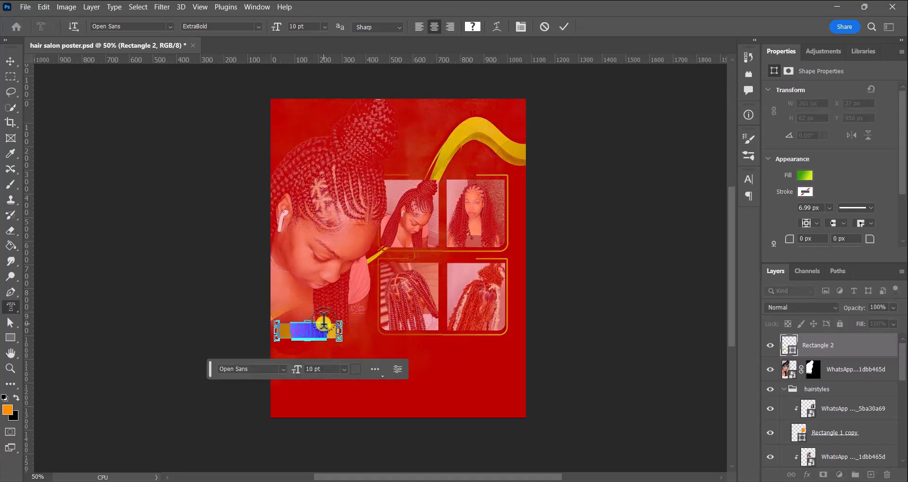
left_click(546, 27)
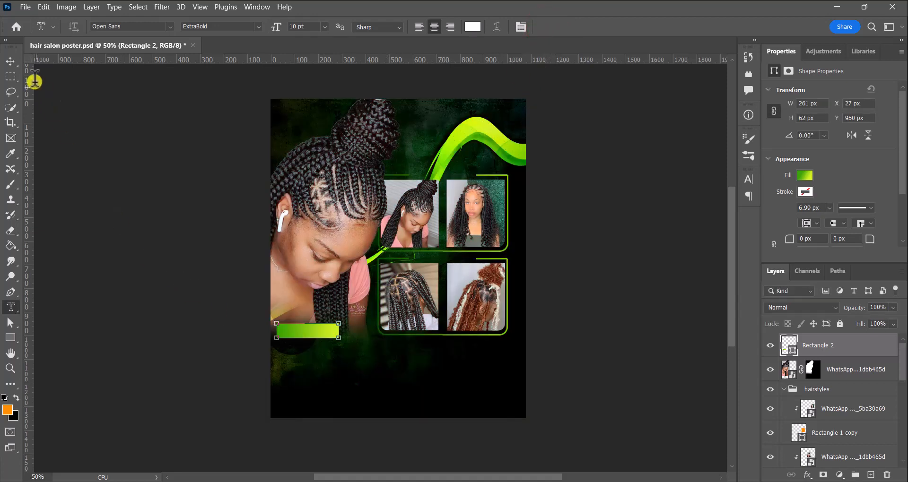
left_click(300, 365)
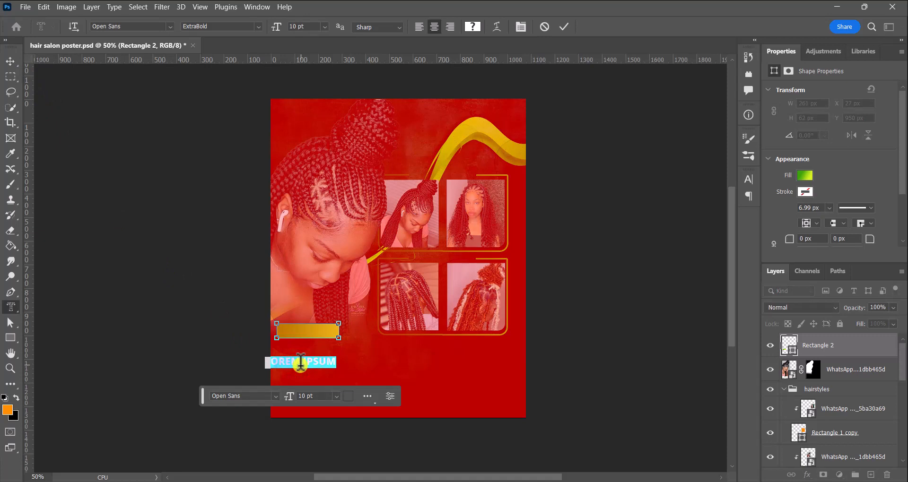
key("BackSpace")
type("SERVIC")
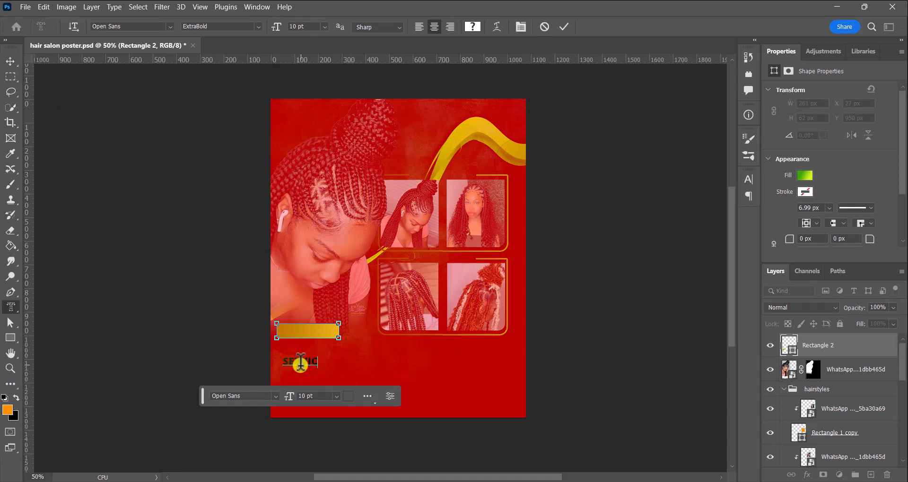
type("ES")
left_click(563, 21)
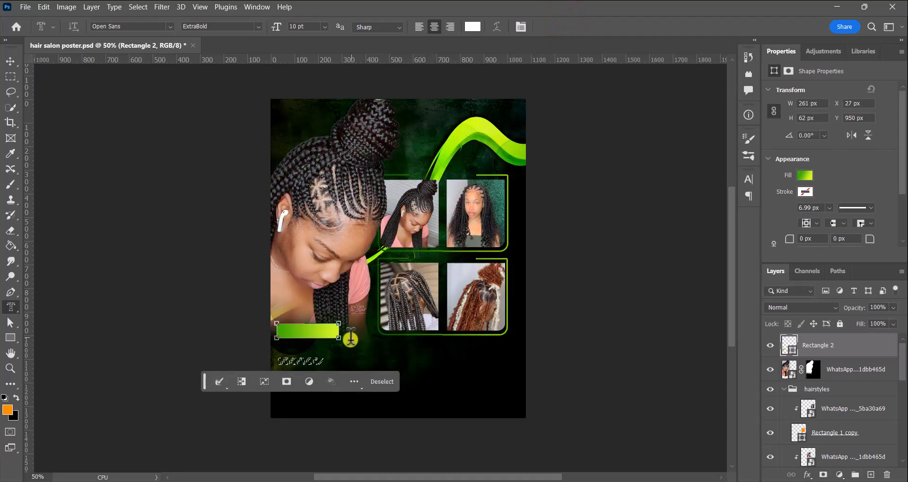
left_click(378, 383)
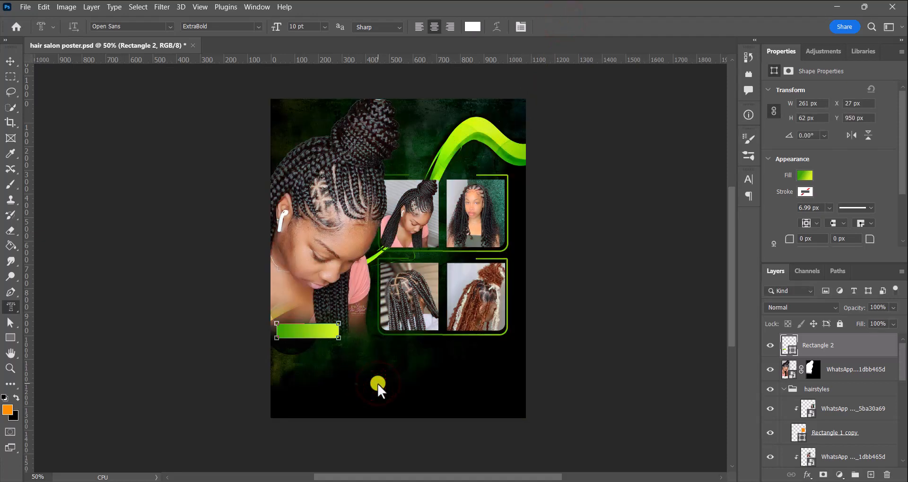
left_click(812, 38)
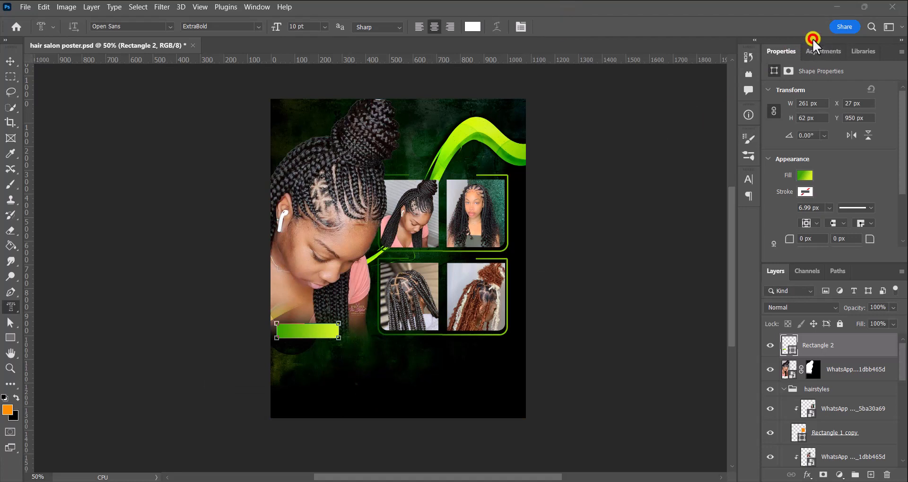
- Add the text "SERVICES" in white 10 pt Open Sans ExtraBold on the green rectangle as a horizontal type layer
left_click(288, 331)
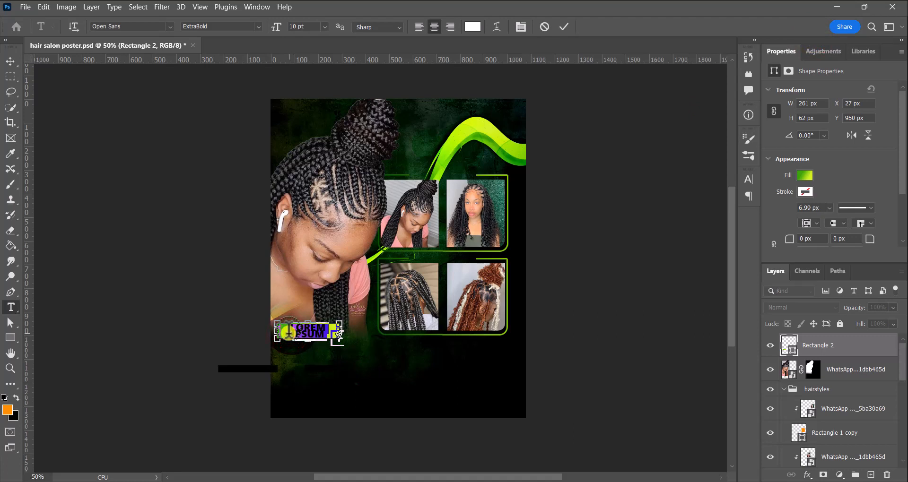
type("SERVICES")
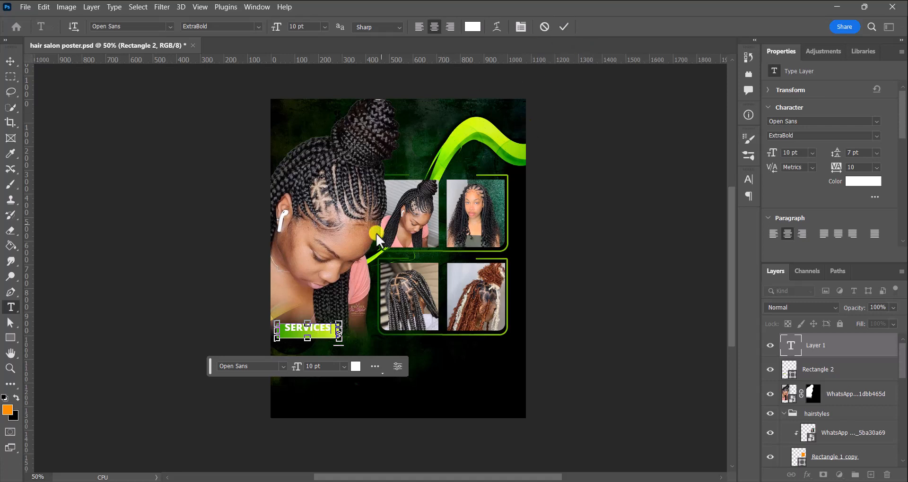
left_click(563, 27)
- Align the SERVICES text with the green rectangle and adjust its height by hand so it sits within the label
left_click(11, 61)
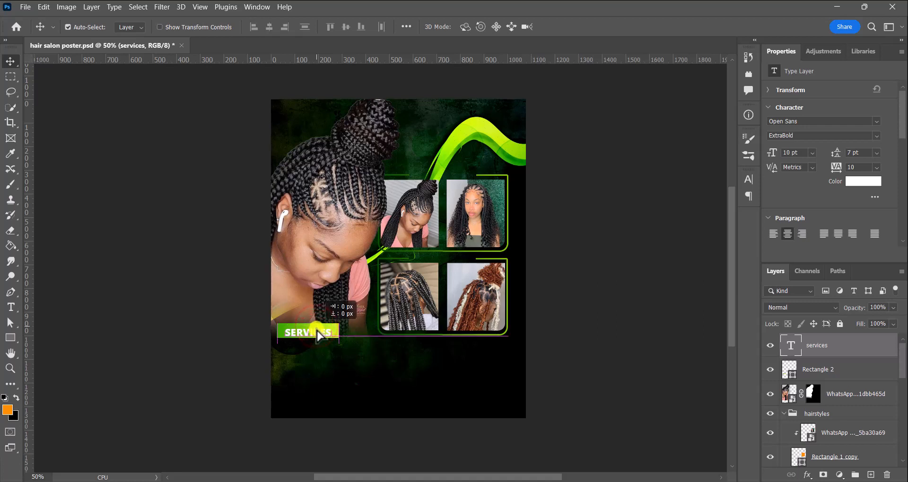
left_click(860, 376, "shift")
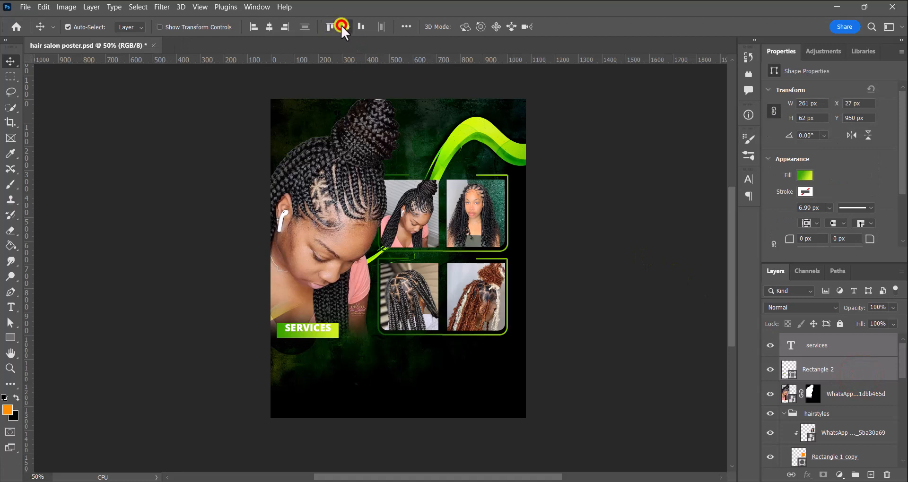
left_click(267, 26)
left_click(593, 336)
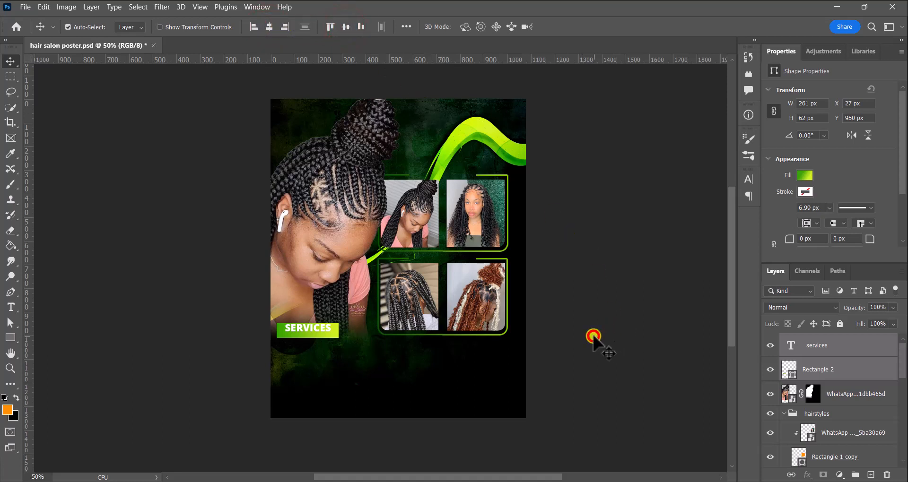
left_click(322, 328)
left_click_drag(322, 327, 323, 335)
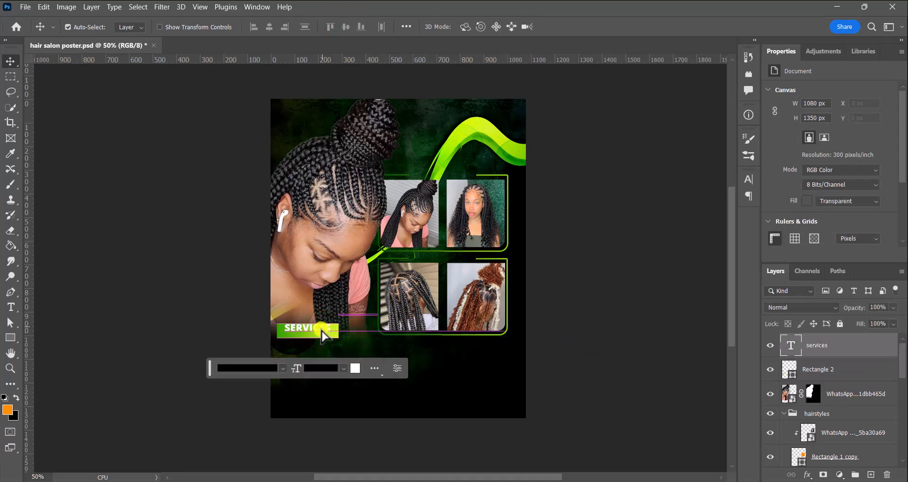
key("Up")
key("Up")
key("Up")
key("Up")
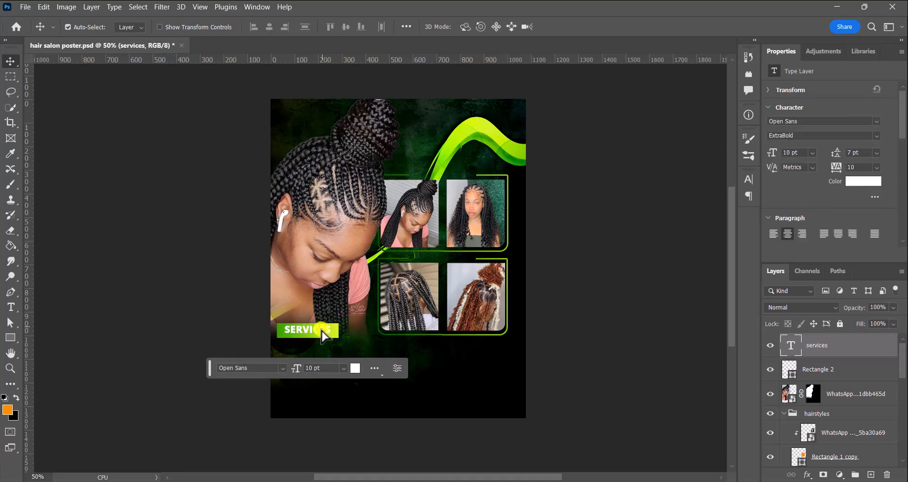
- Change the SERVICES text's font style to Bold
double_click(322, 331)
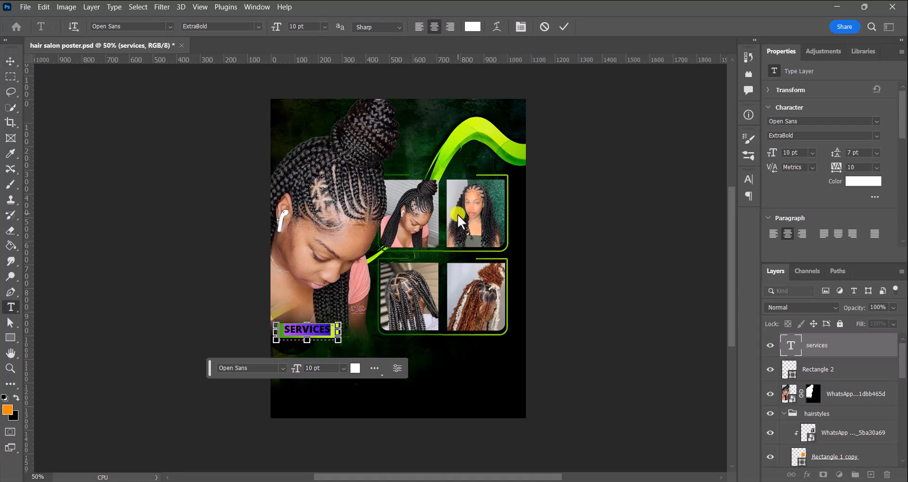
left_click(401, 26)
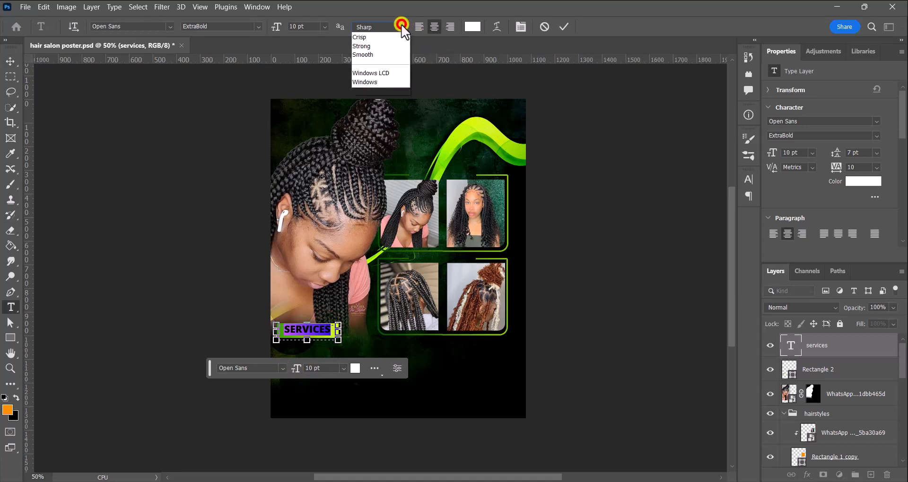
left_click(400, 26)
left_click(263, 25)
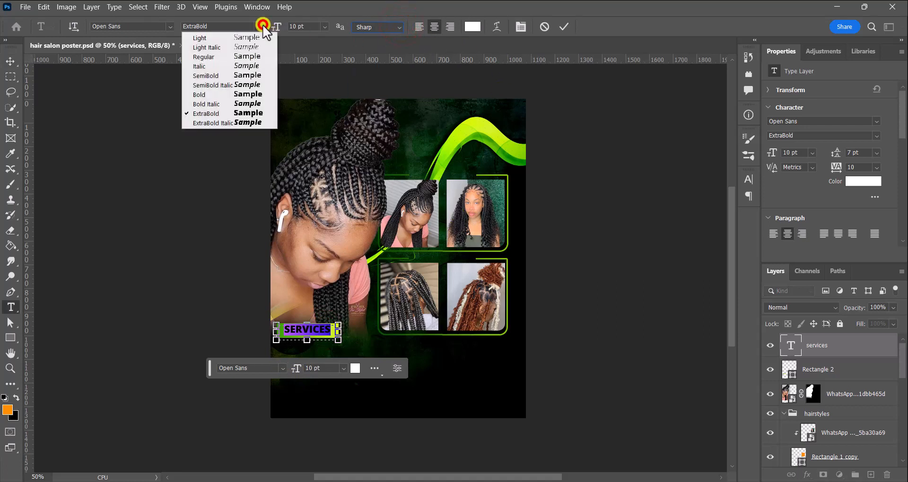
left_click(211, 95)
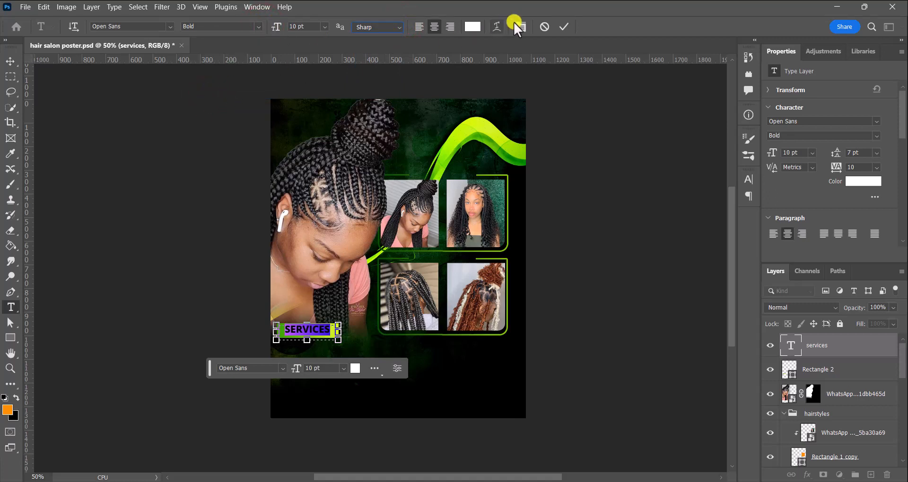
left_click(562, 24)
- Nudge the SERVICES text down to the vertical middle of the green rectangle and save the poster
key("v")
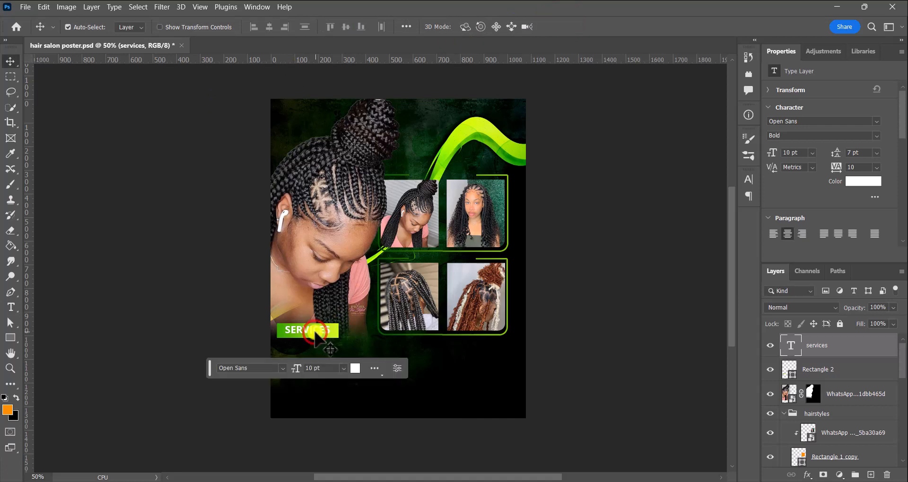
key("Down")
key("Down")
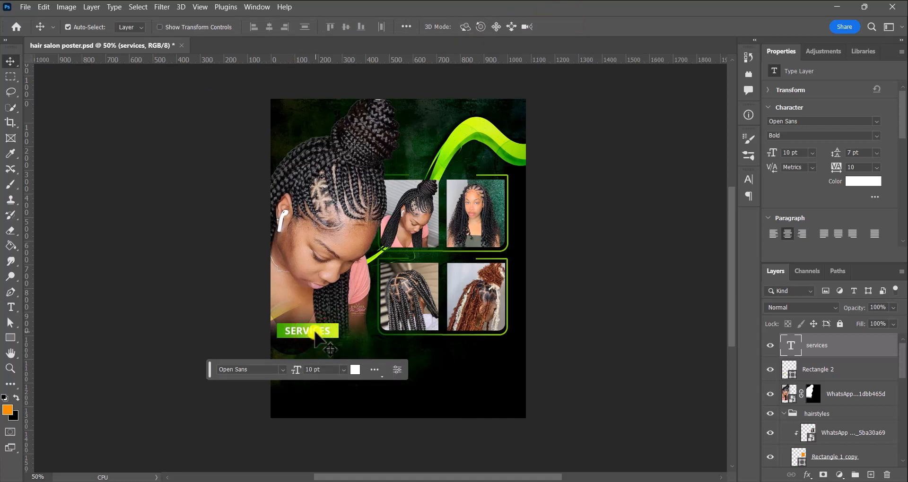
key("Up")
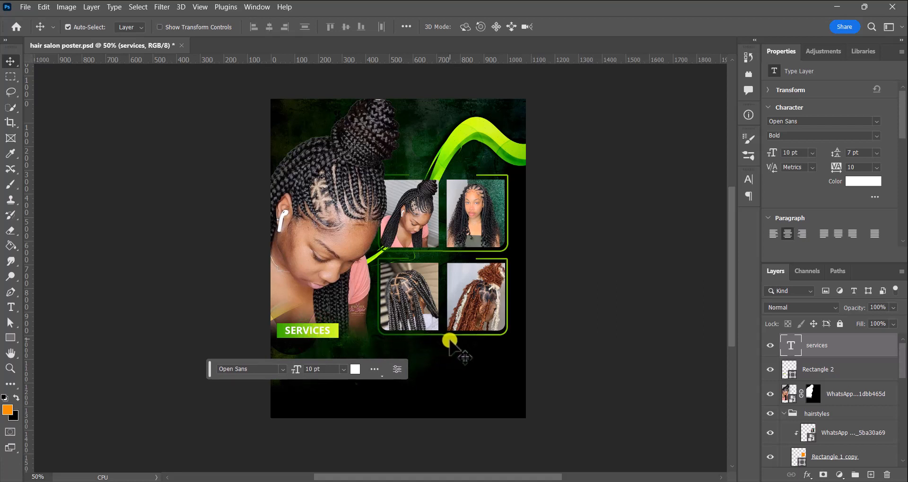
left_click(458, 361)
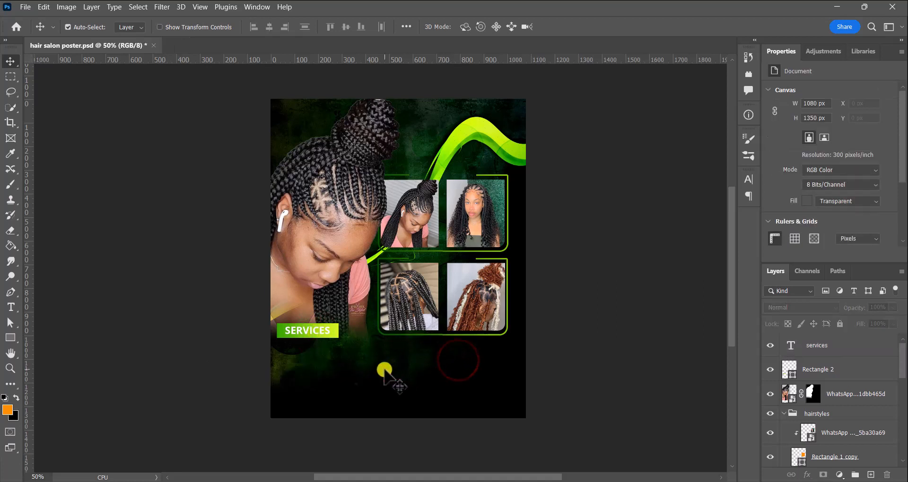
scroll(385, 371, "down", 1)
scroll(385, 370, "up", 1)
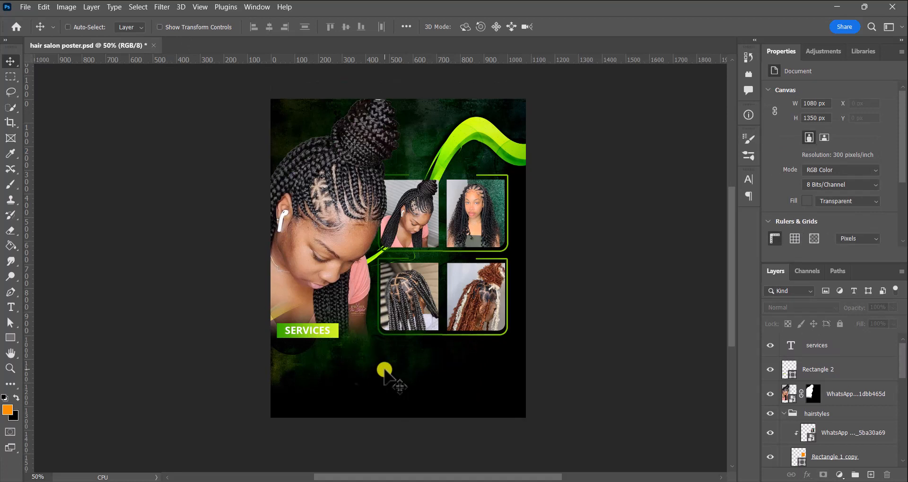
key("ctrl+s")
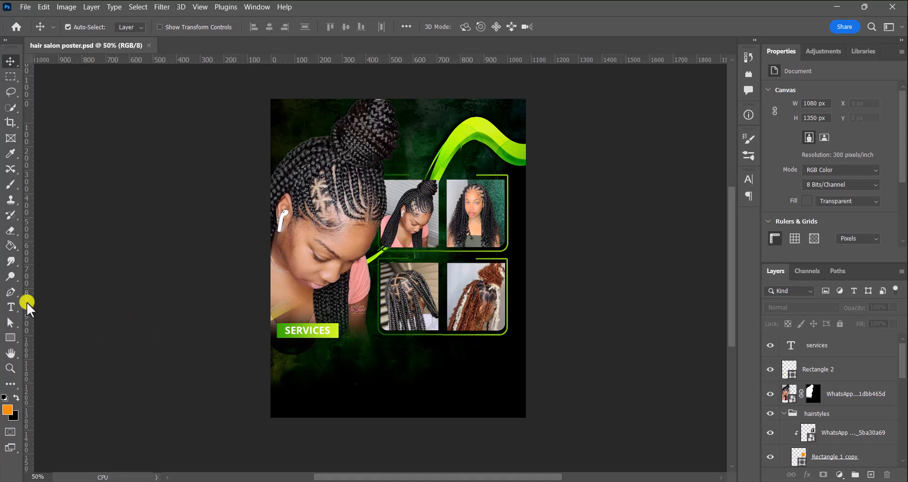
- Create a paragraph text box in the empty area below the SERVICES label, set in 8 pt Open Sans SemiBold
left_click(9, 307)
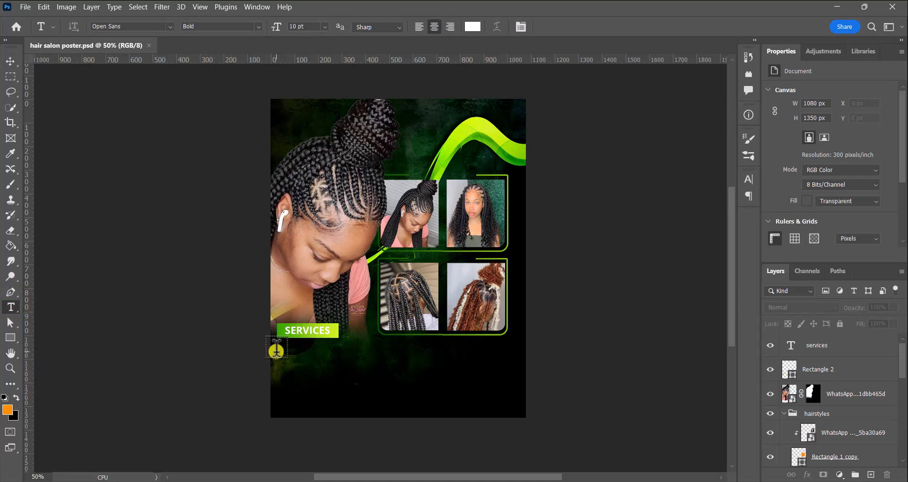
left_click_drag(277, 348, 360, 406)
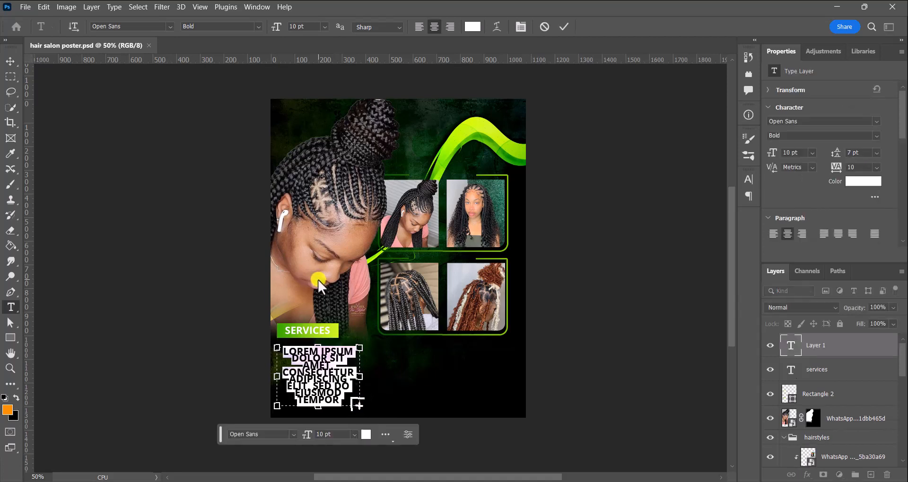
left_click(257, 26)
left_click(220, 76)
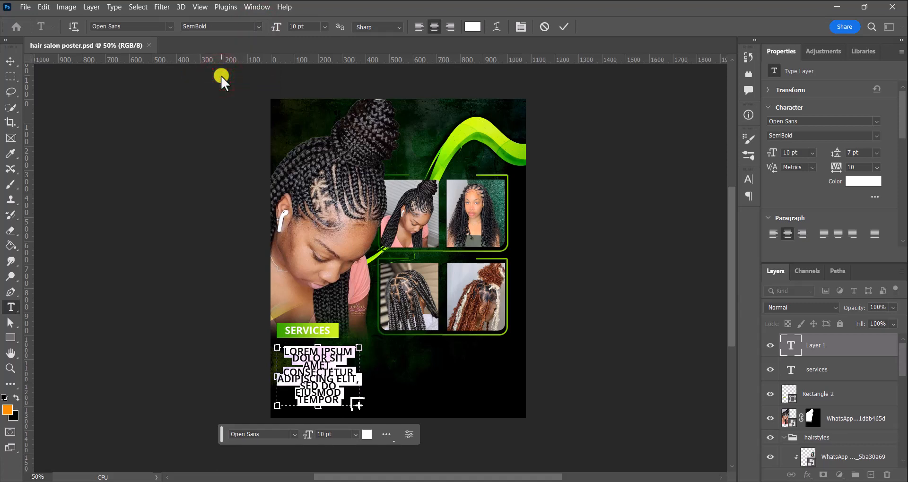
left_click(321, 26)
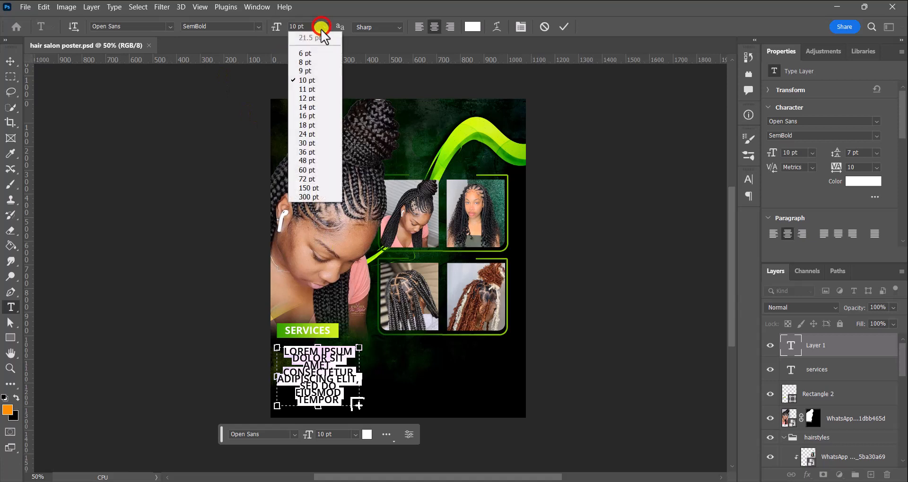
left_click(304, 62)
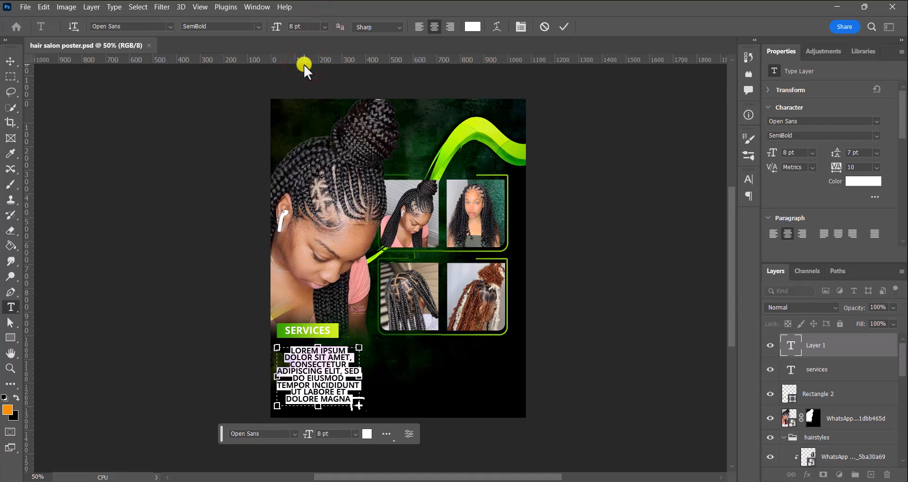
left_click(564, 24)
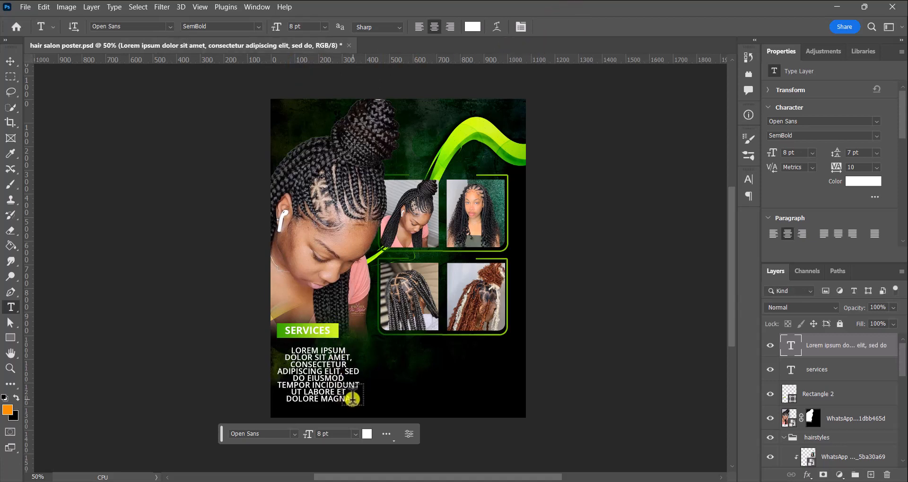
- Replace all the placeholder text below the SERVICES label with "knotless braids"
left_click_drag(350, 401, 287, 349)
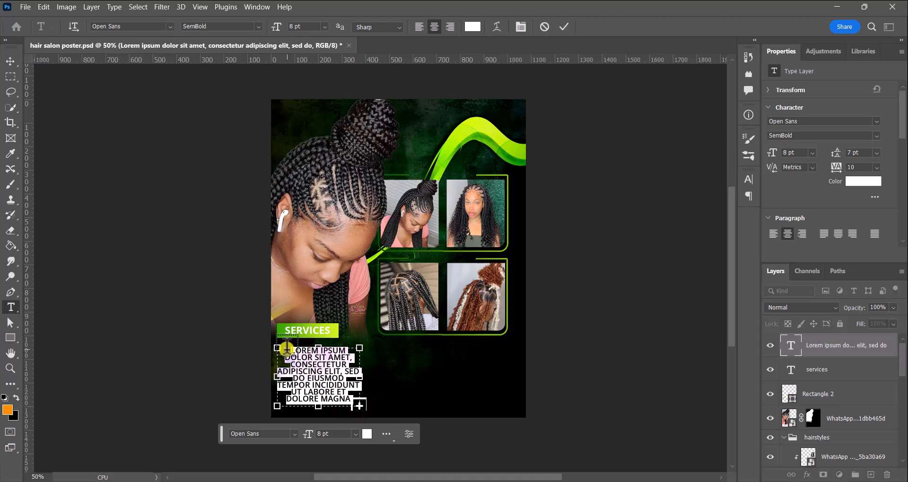
key("BackSpace")
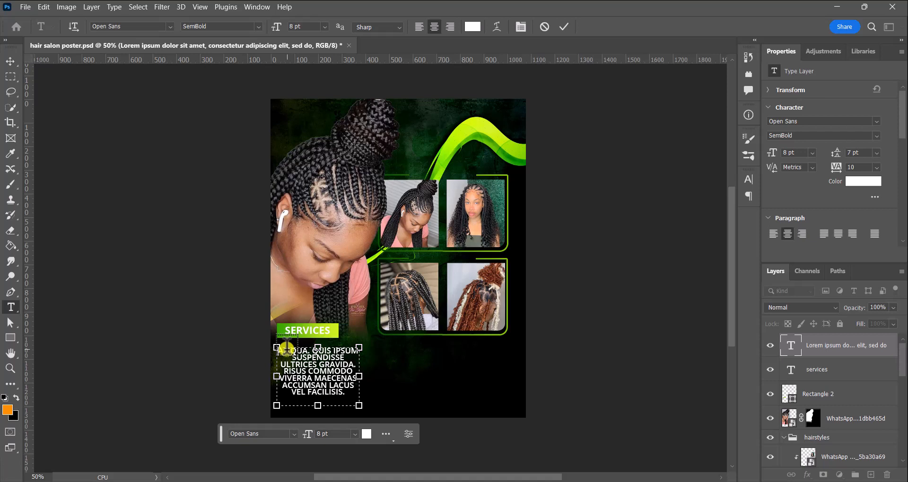
type("k")
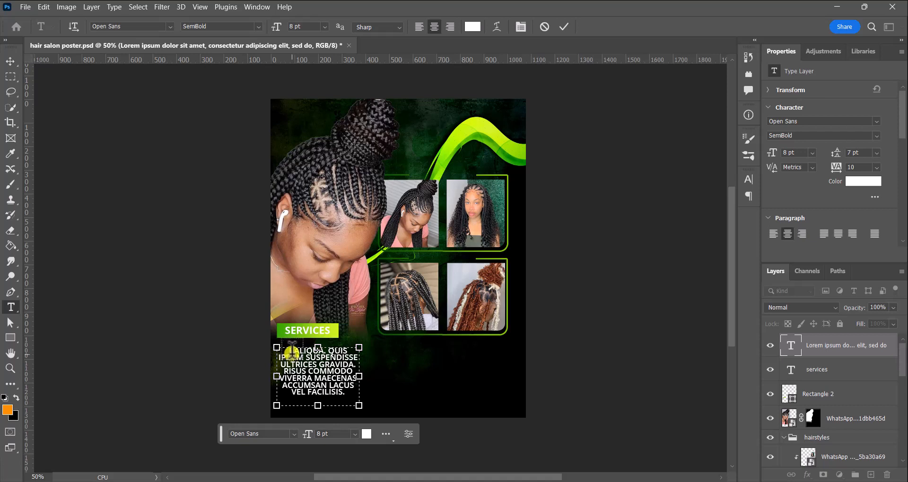
left_click_drag(284, 350, 360, 388)
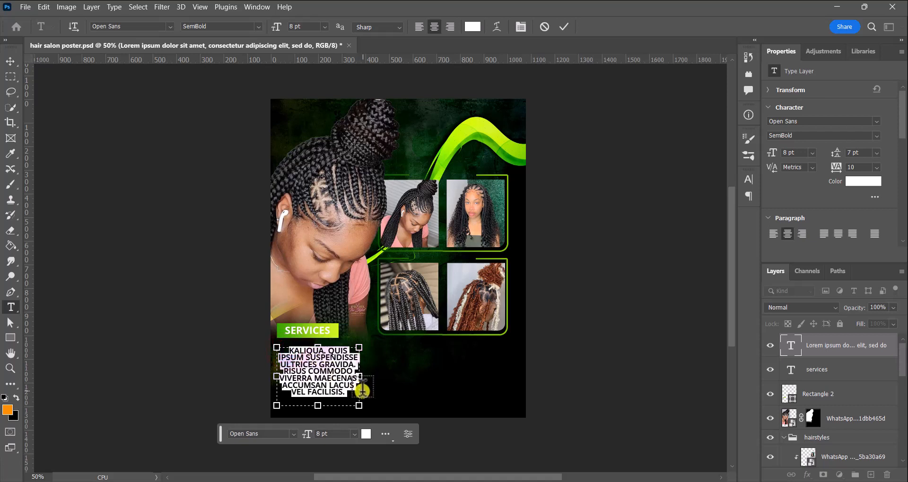
key("BackSpace")
type("knotl")
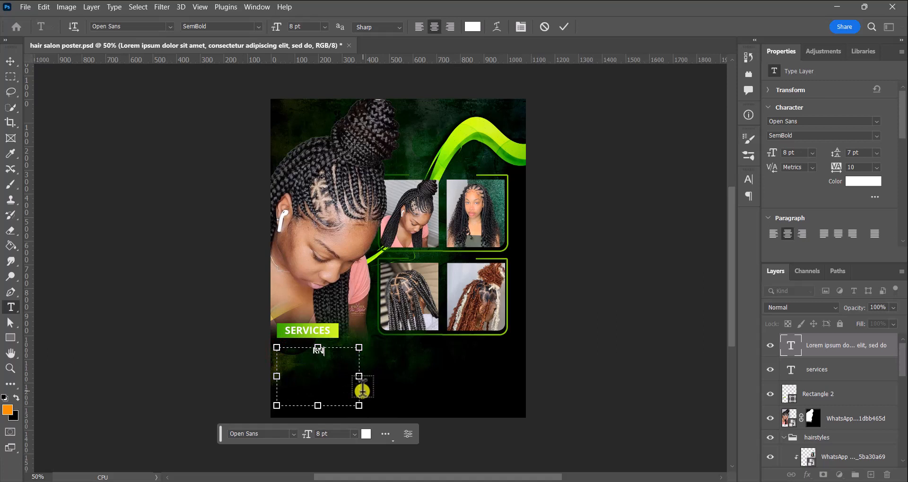
type("esss")
key("BackSpace")
type("braids")
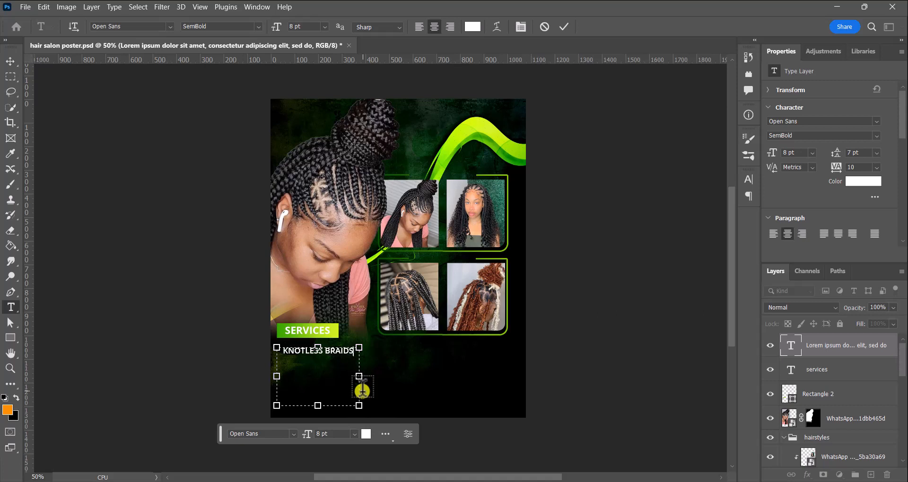
- Add "locs", "butterfly locs", "ghana weaving" and "bohemian braids" on separate lines below the knotless braids entry
key("Return")
type("locsbutterfly locs")
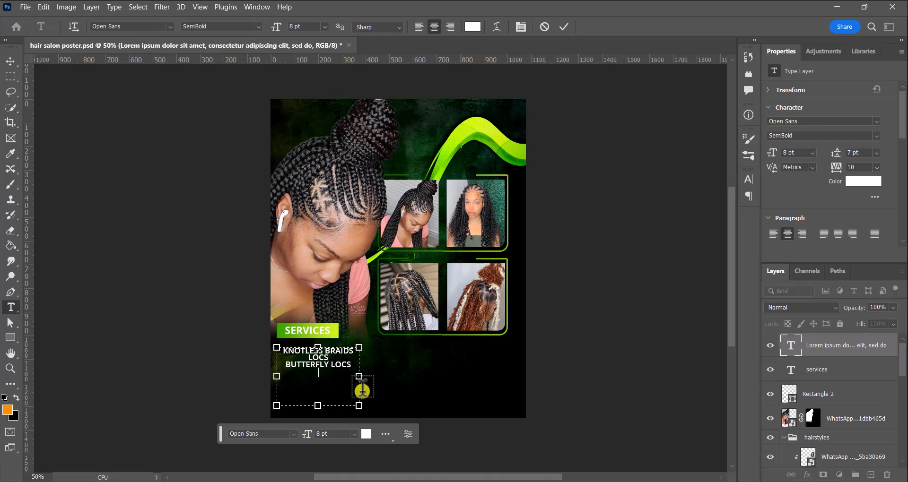
type("ghana weaving")
key("Return")
type("boh")
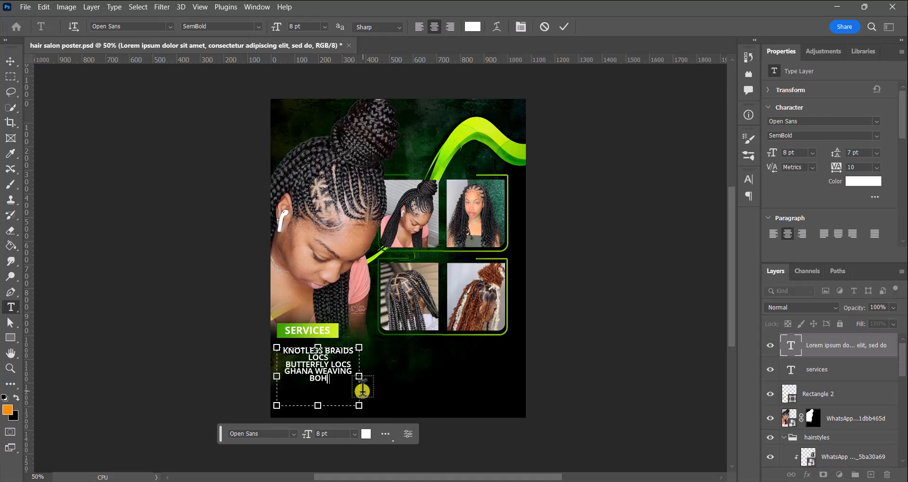
type("emian braids")
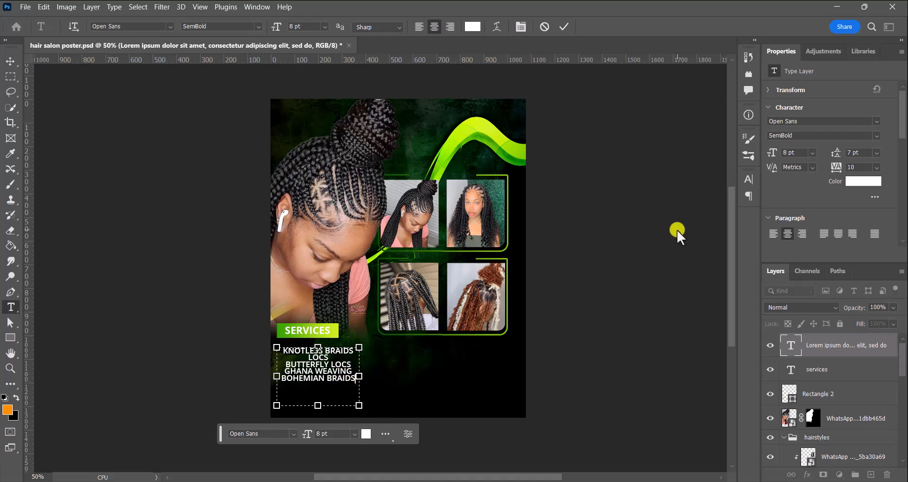
- Left-align all five service lines, set their leading to 12 pt and commit the text
left_click(771, 235)
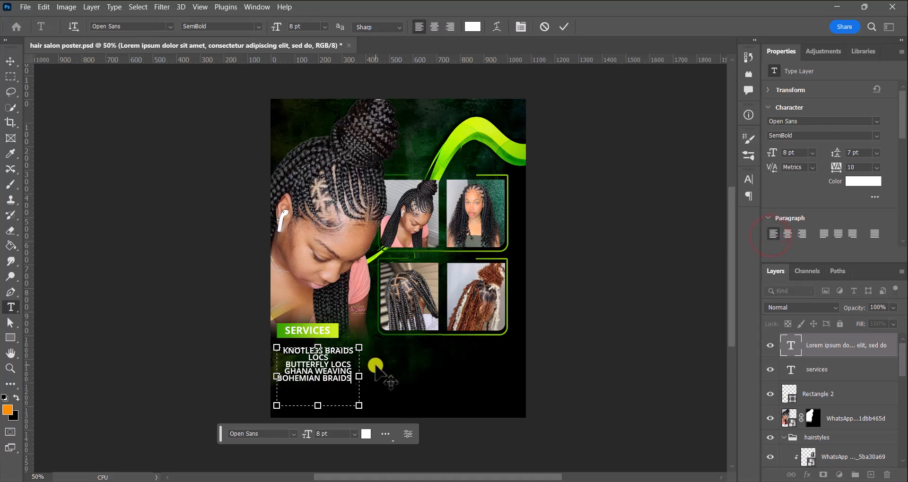
left_click_drag(351, 378, 280, 350)
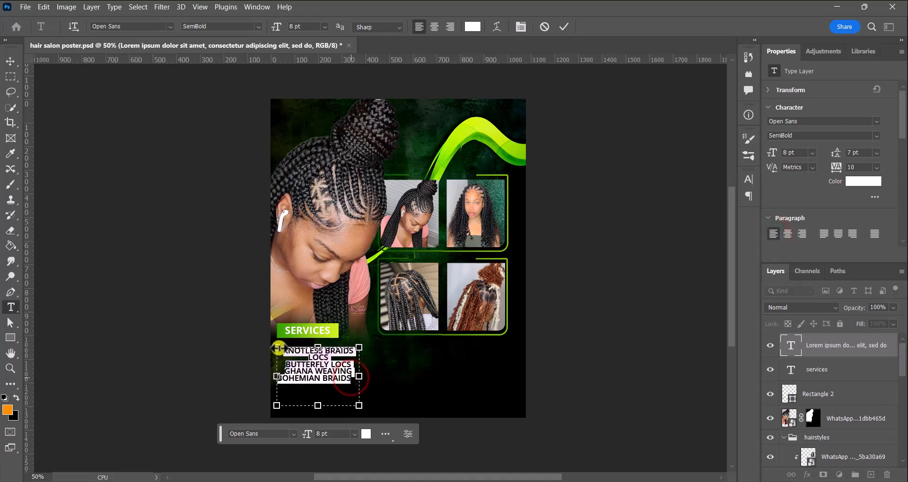
left_click(773, 232)
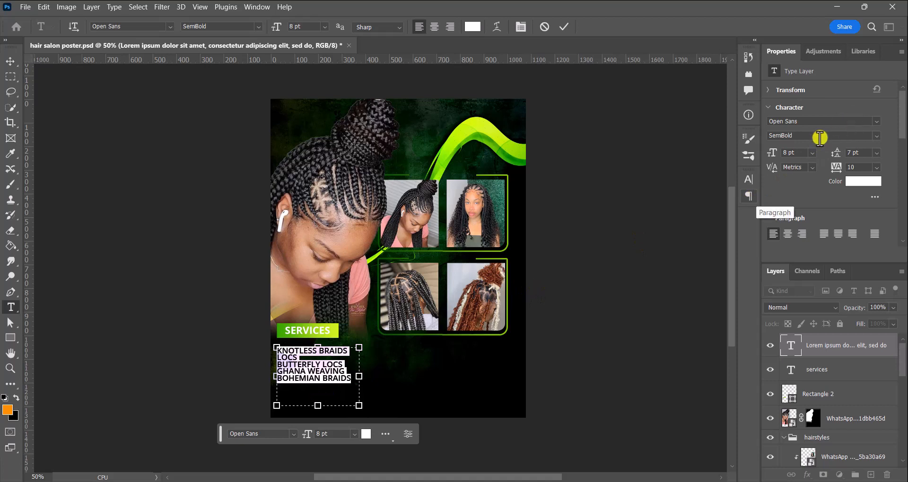
left_click_drag(833, 152, 836, 152)
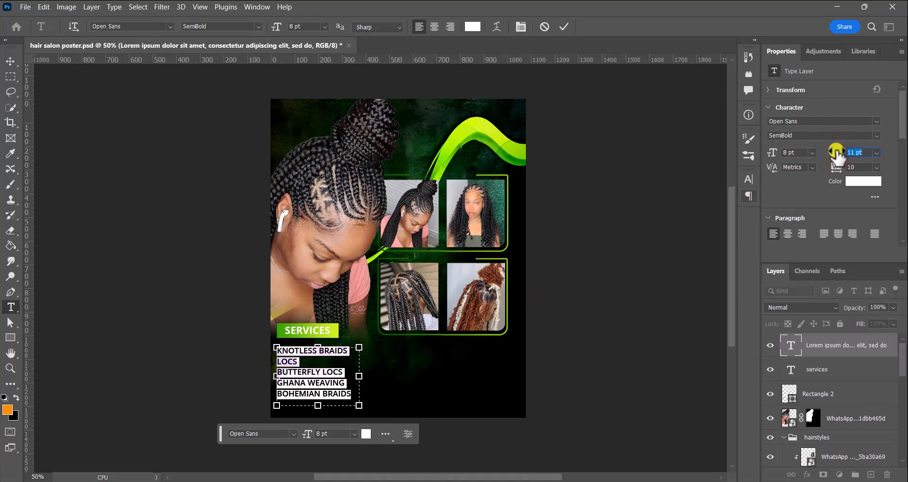
left_click_drag(836, 152, 836, 152)
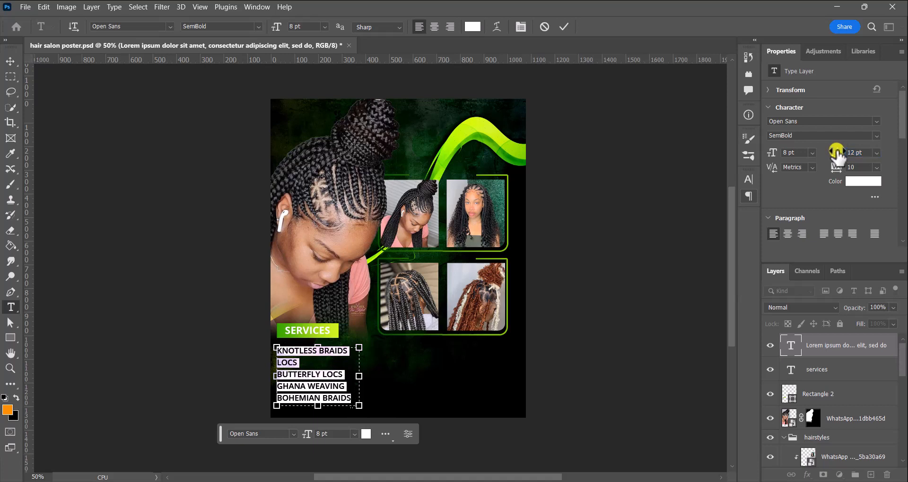
left_click(563, 26)
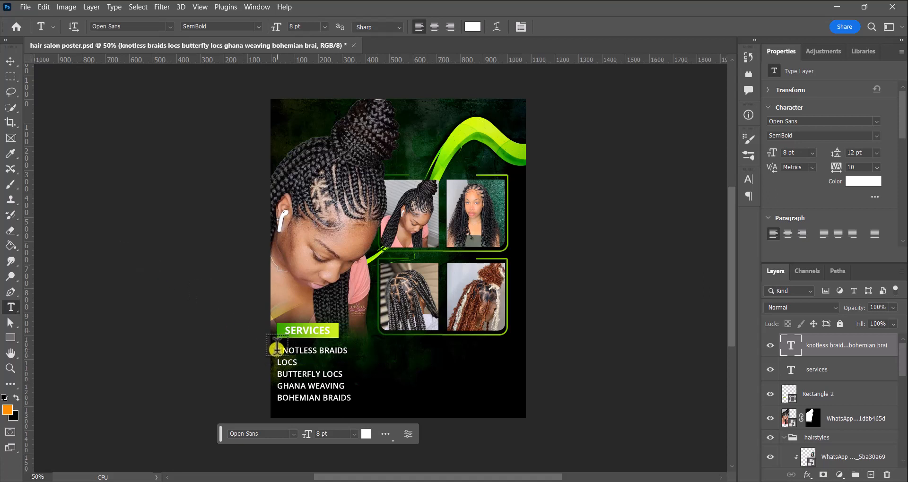
- Turn off the capitals formatting on all five service lines, trying Small Caps along the way
left_click_drag(277, 350, 347, 405)
left_click(310, 351)
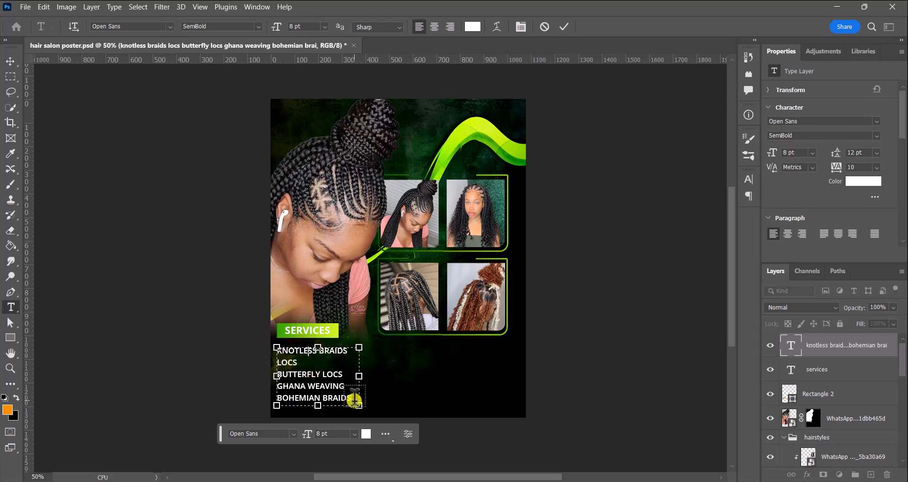
left_click_drag(354, 400, 276, 348)
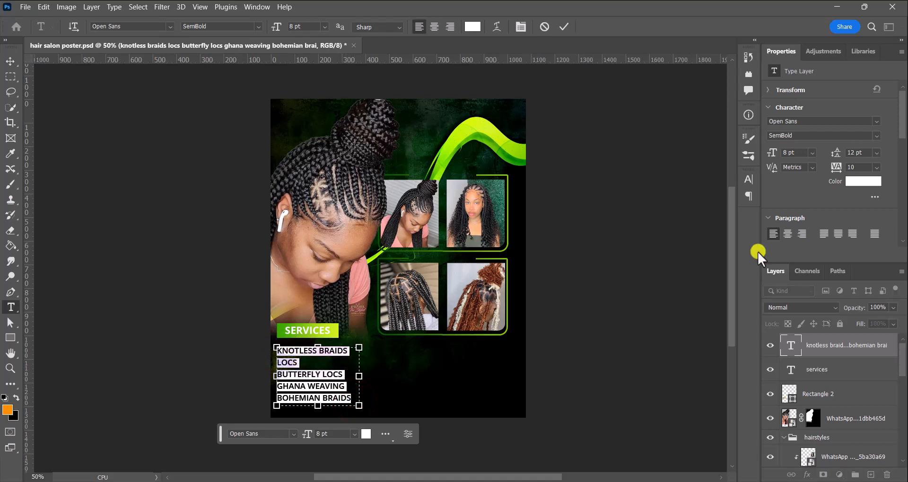
scroll(799, 196, "down", 3)
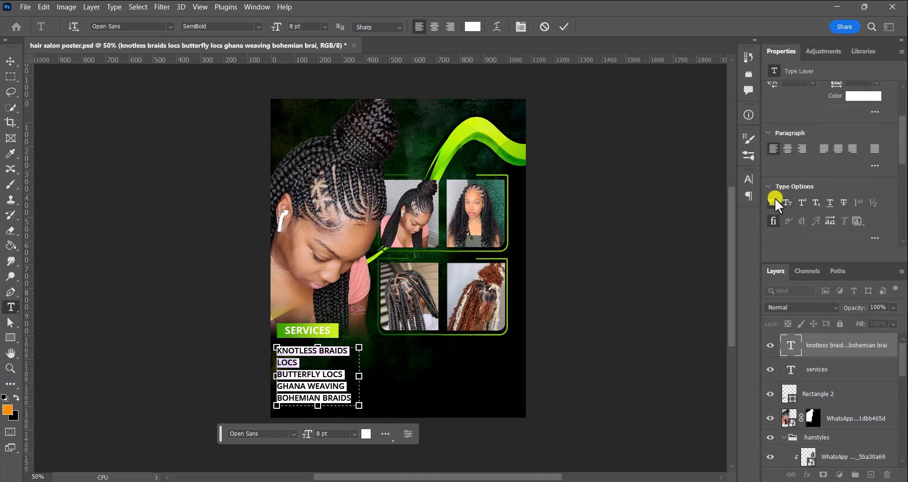
left_click(785, 202)
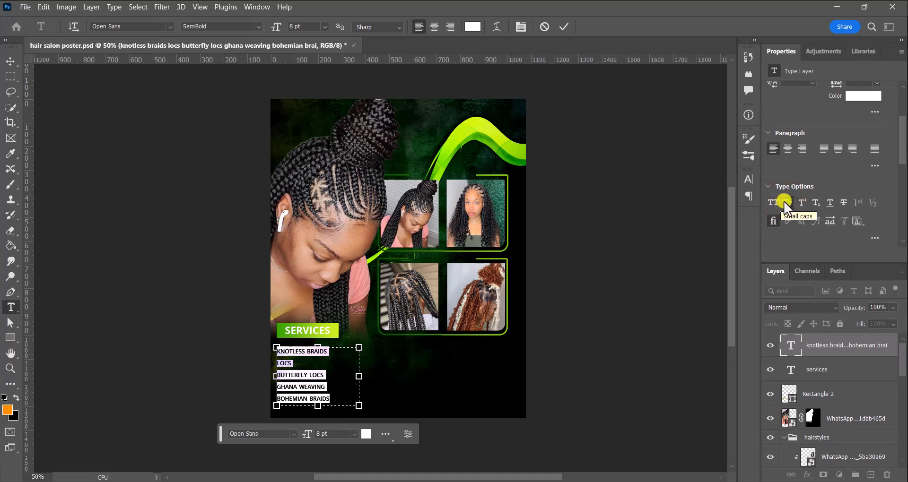
left_click(788, 202)
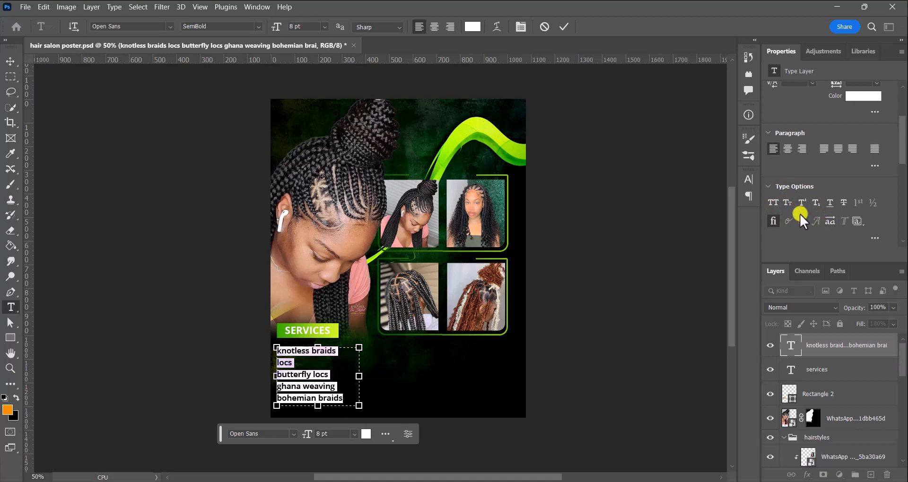
left_click(774, 201)
left_click(774, 200)
- Capitalise the first letter of each word in the first three entries: Knotless Braids, Locs and Butterfly Locs
left_click(281, 350)
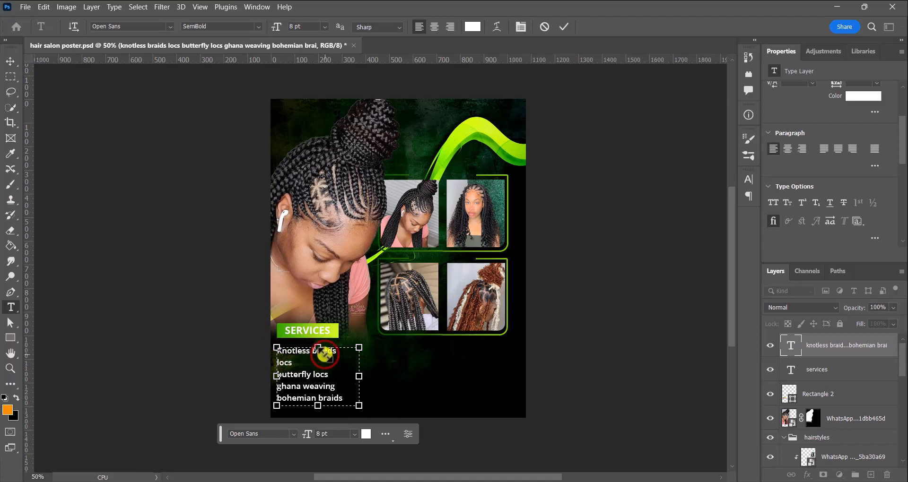
key("Delete")
type("B")
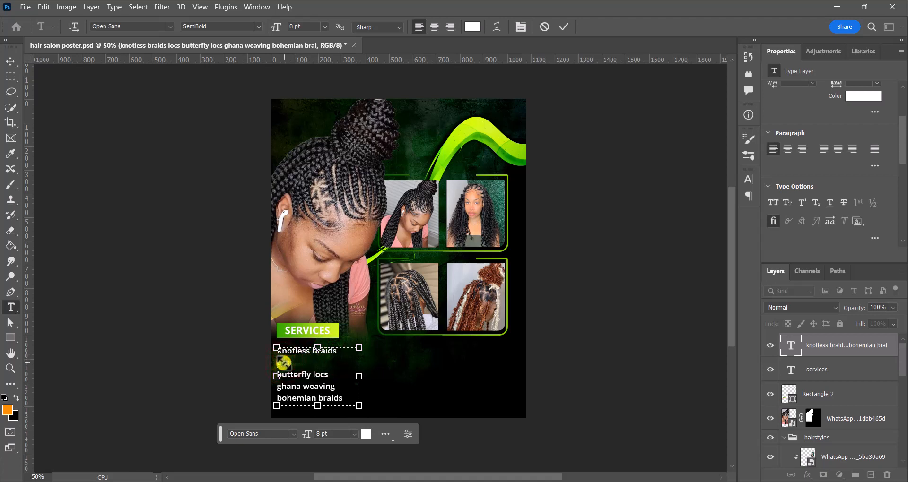
key("Delete")
type("Locs")
left_click(278, 376)
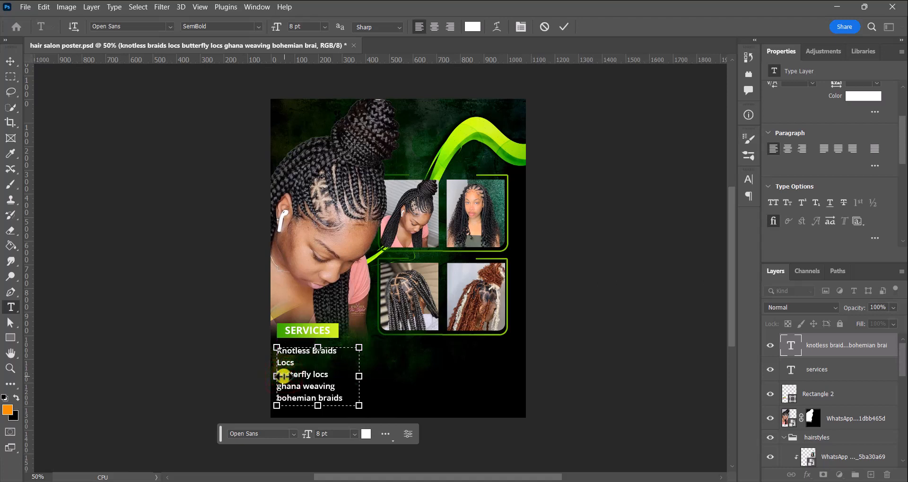
key("Delete")
type("B")
left_click(316, 376)
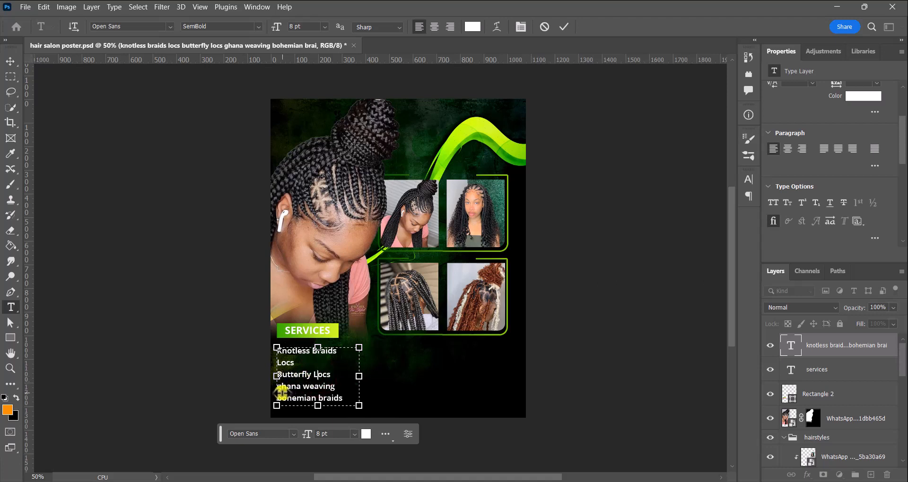
- Capitalise the last two entries as Ghana Weaving and Bohemian Braids, and commit the text
left_click(280, 392)
key("BackSpace")
type("G")
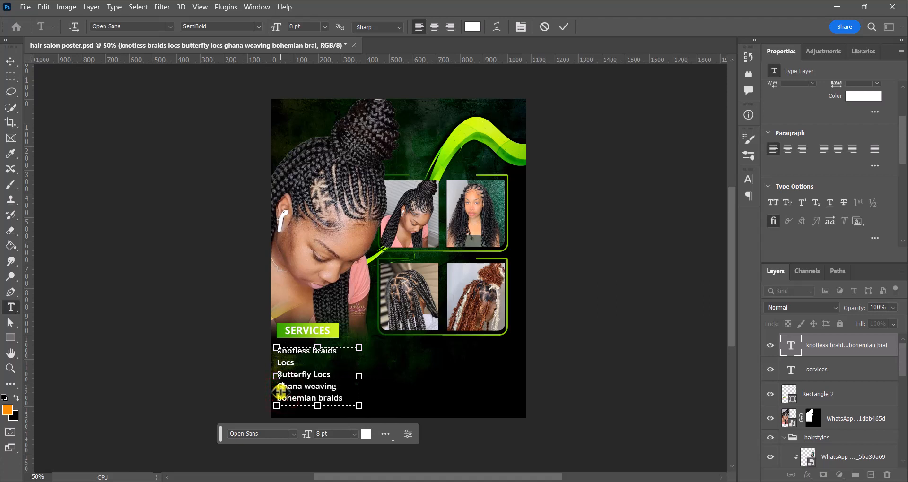
left_click(311, 391)
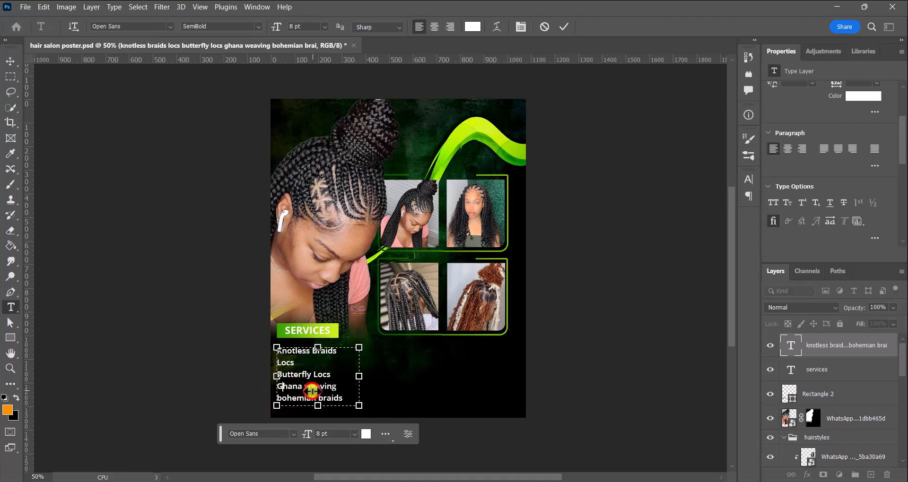
key("BackSpace")
type("W")
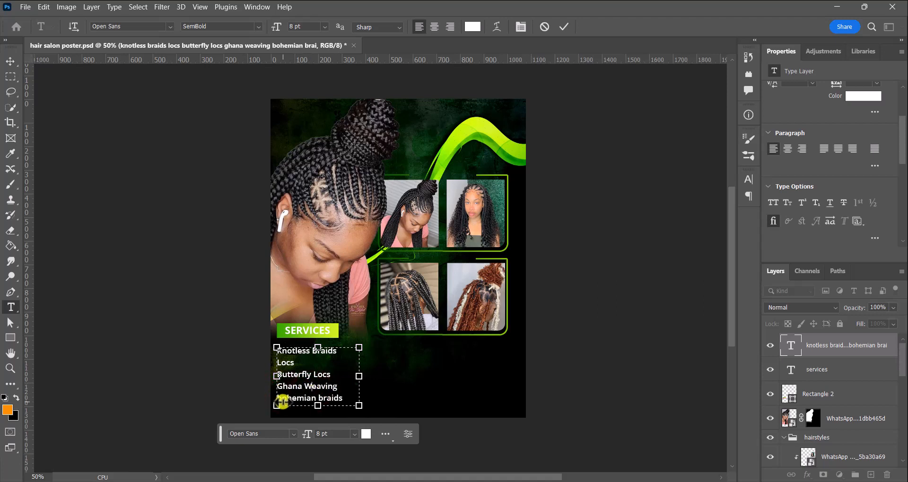
left_click(281, 401)
type("B")
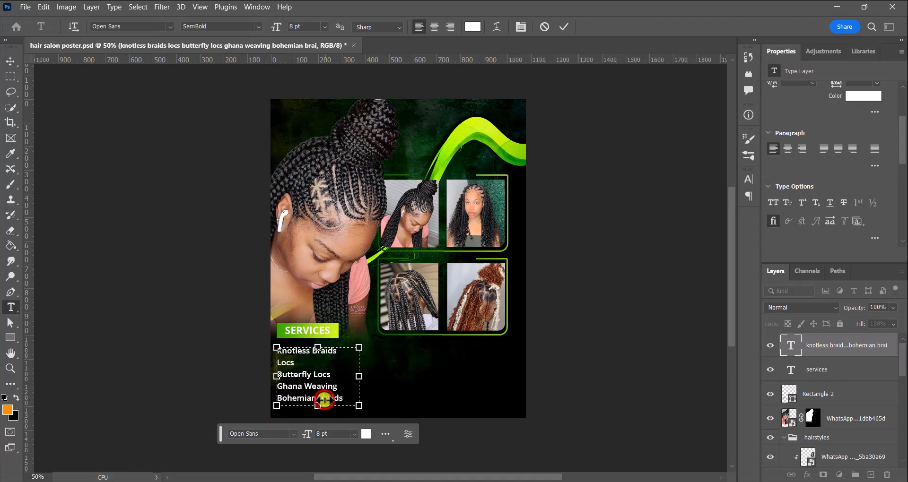
left_click(323, 400)
type("B")
left_click(559, 26)
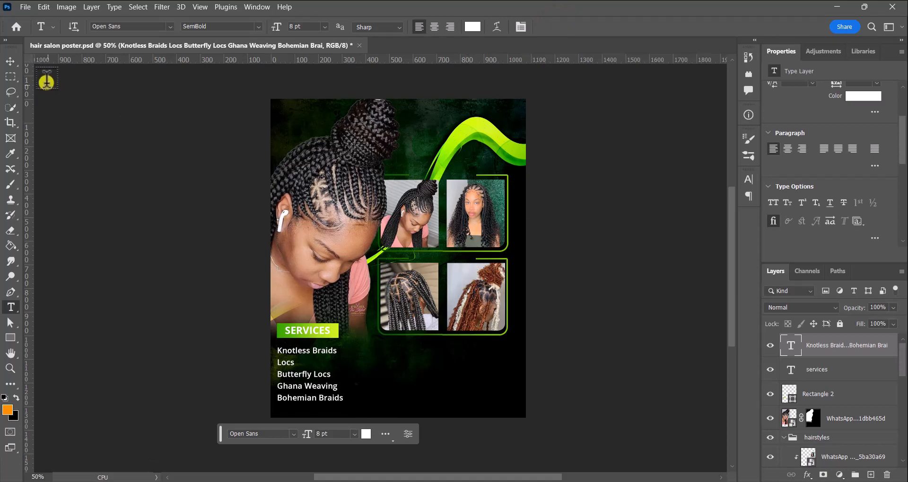
- Deselect the services list with the Move tool and save the poster
left_click(7, 62)
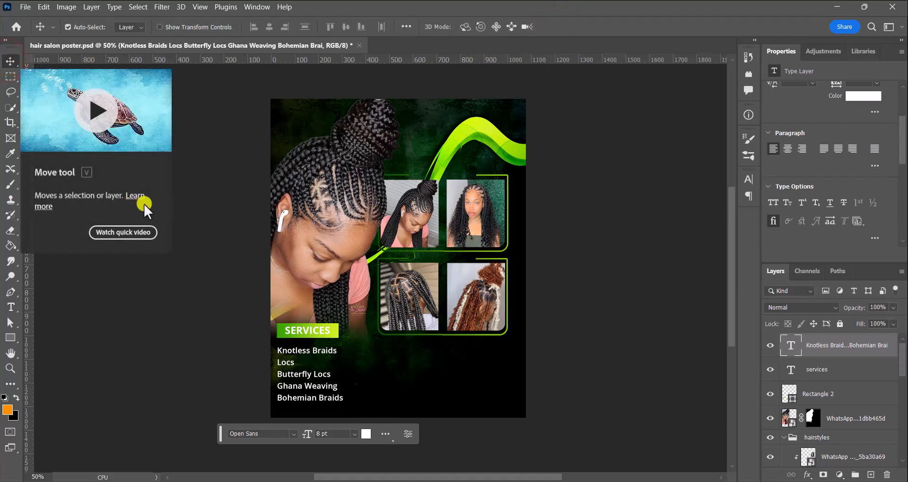
left_click(218, 270)
key("ctrl+s")
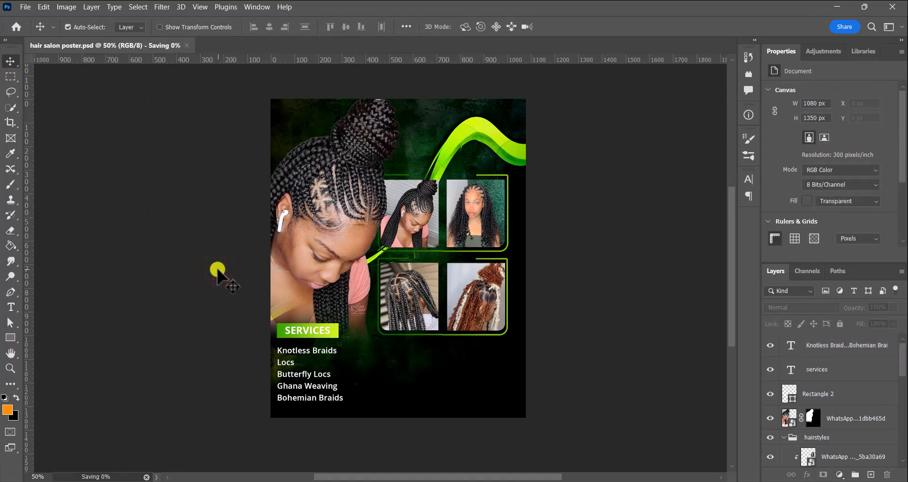
- Draw a horizontal line about 548 px long just below the lower photo frame with the Line tool
scroll(217, 270, "up", 1)
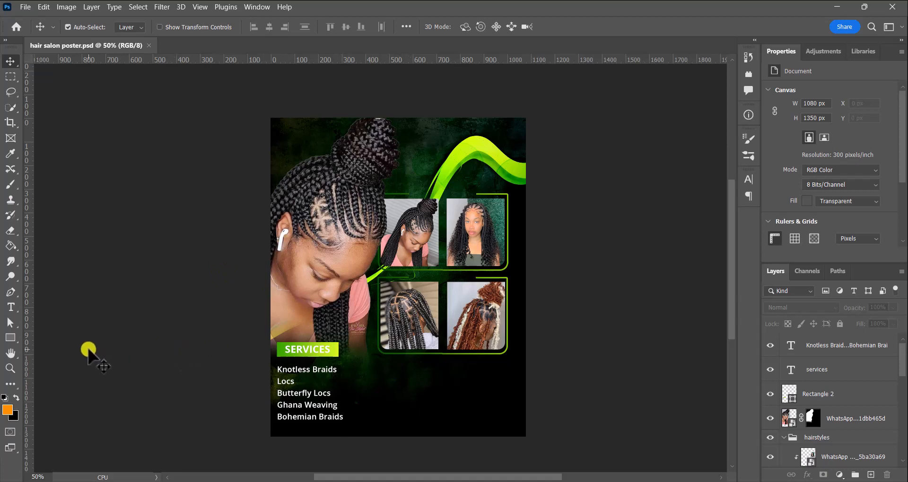
left_click(13, 337)
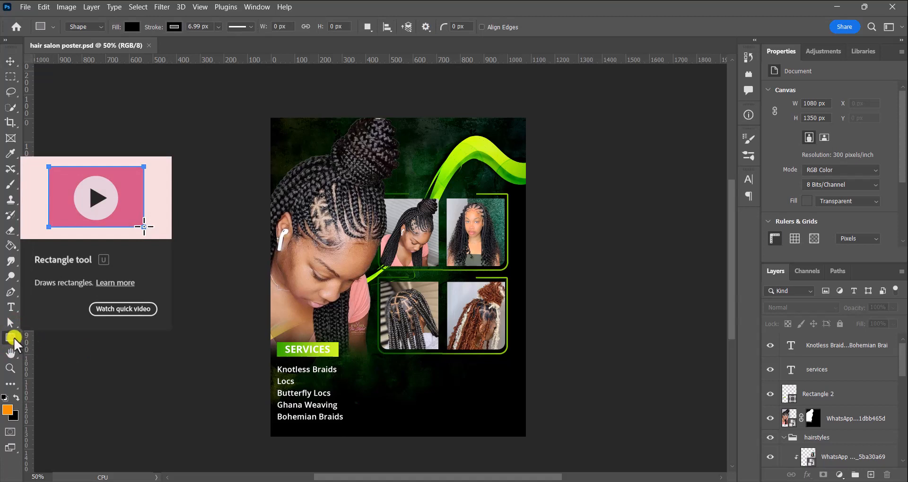
right_click(14, 339)
left_click(69, 383)
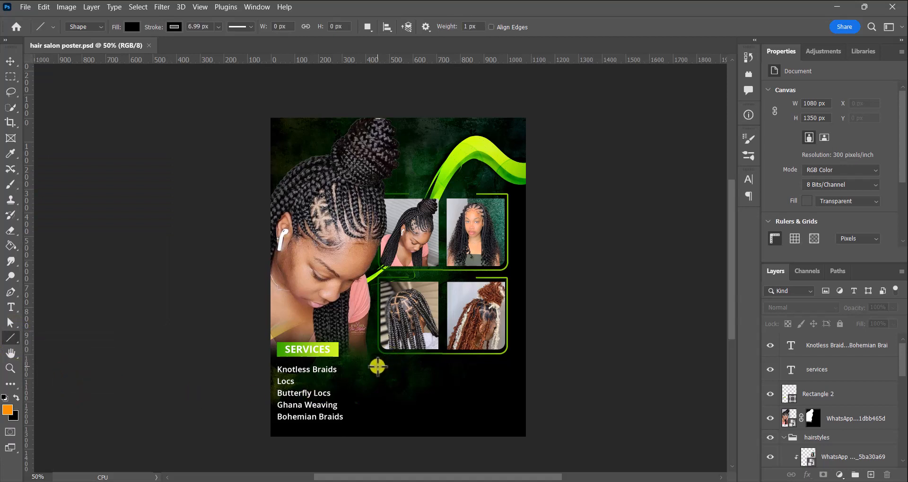
left_click_drag(378, 367, 508, 371)
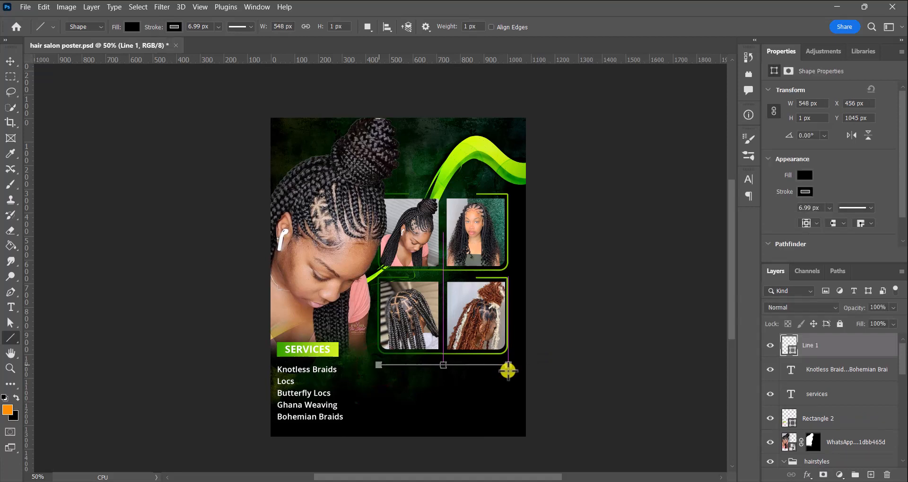
- Set the stroke width of the line below the photos to 10 px and its stroke colour to none
left_click(253, 27)
left_click(253, 27)
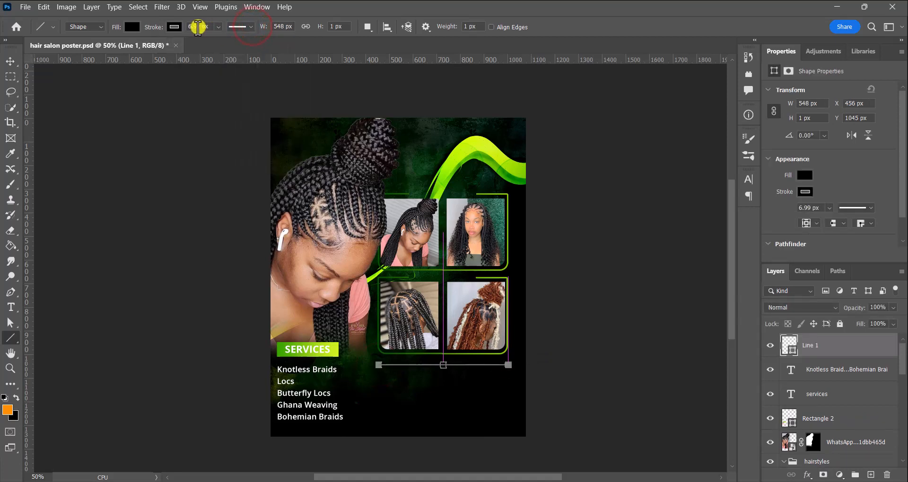
left_click(197, 27)
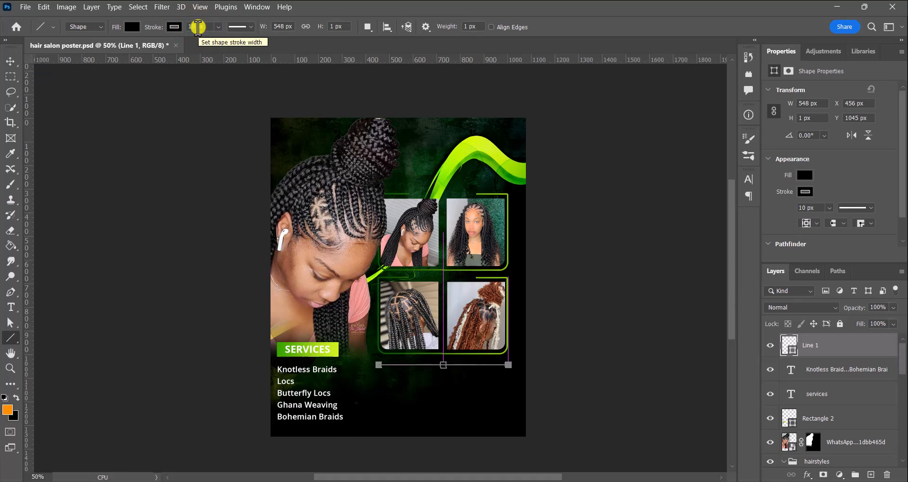
left_click(195, 27)
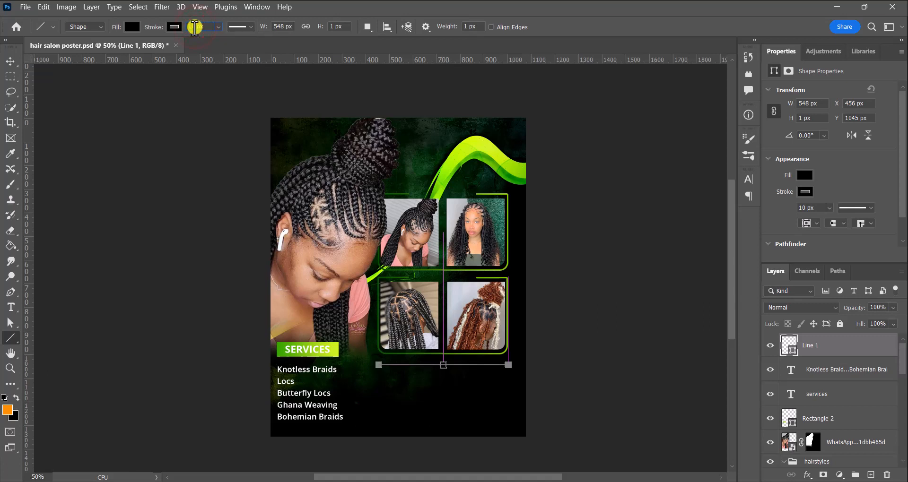
left_click(175, 27)
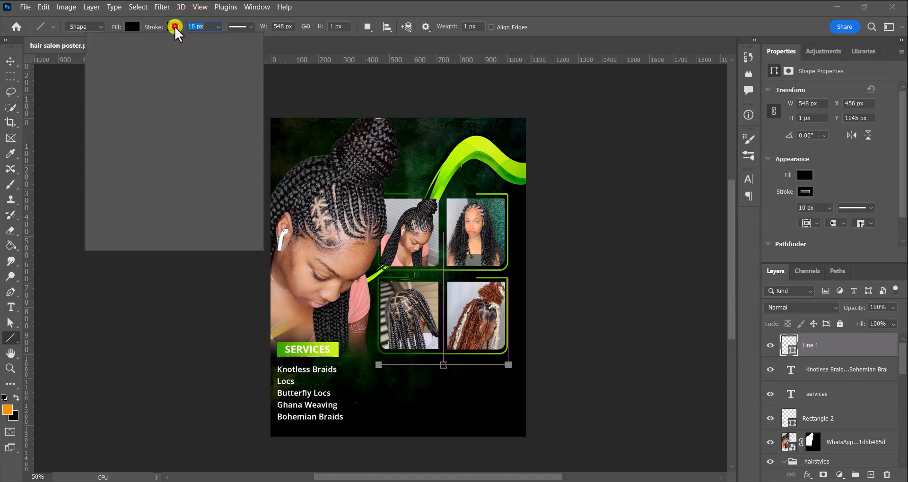
left_click(106, 47)
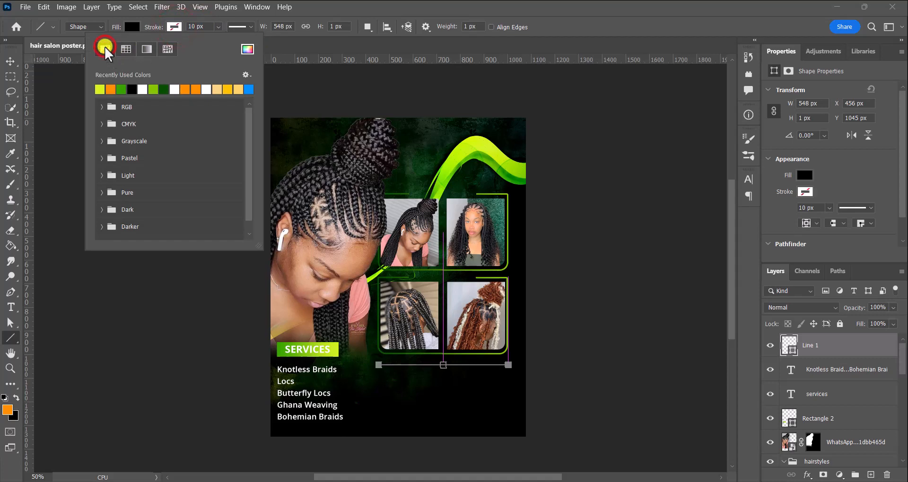
left_click(331, 9)
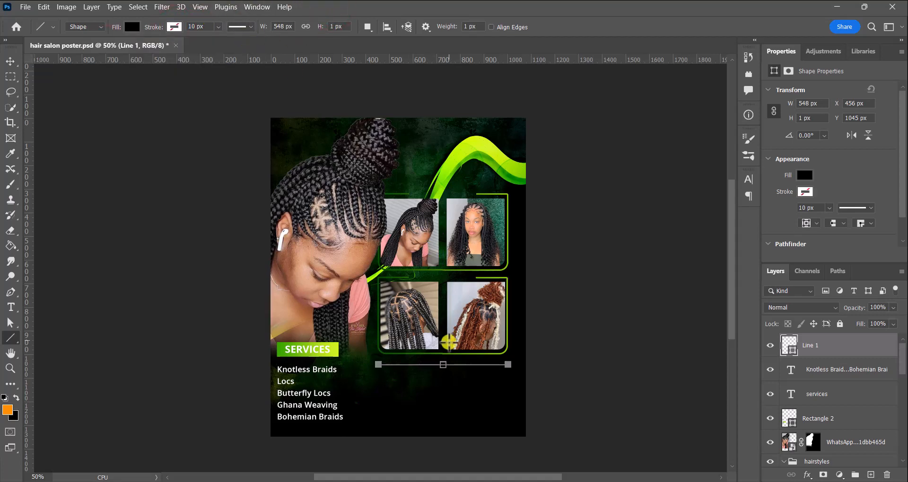
- Stretch the line upward to a height of about 11 px and switch to the Move tool
left_click(445, 363)
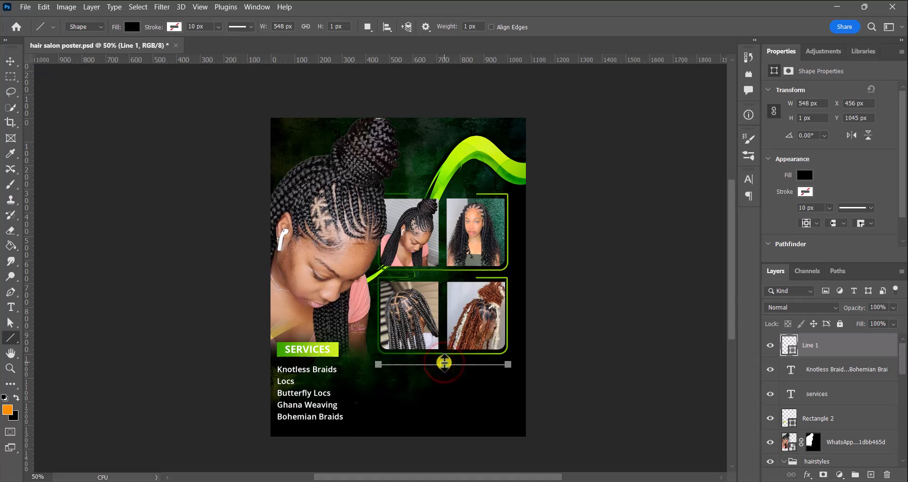
left_click_drag(445, 364, 443, 361)
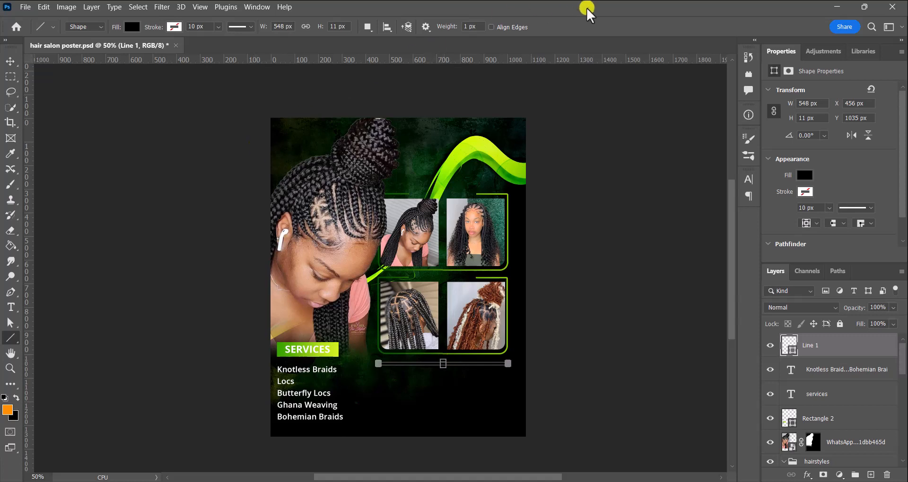
left_click(592, 29)
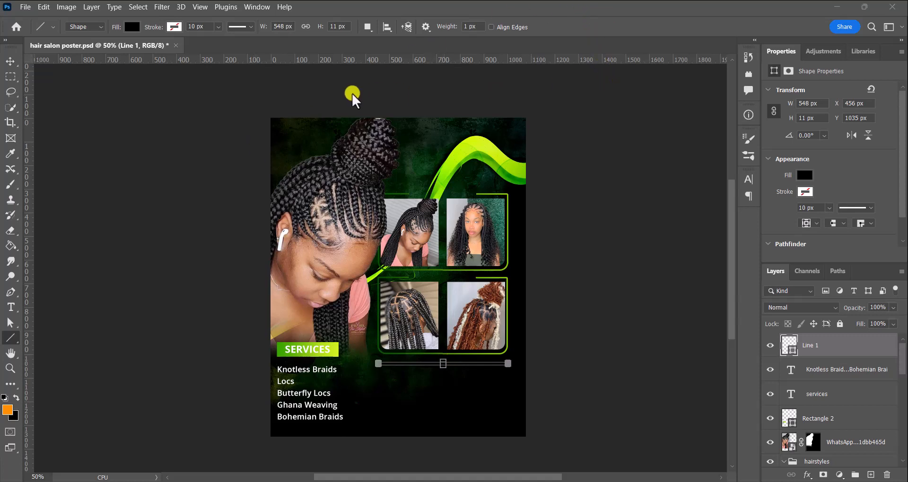
left_click(13, 62)
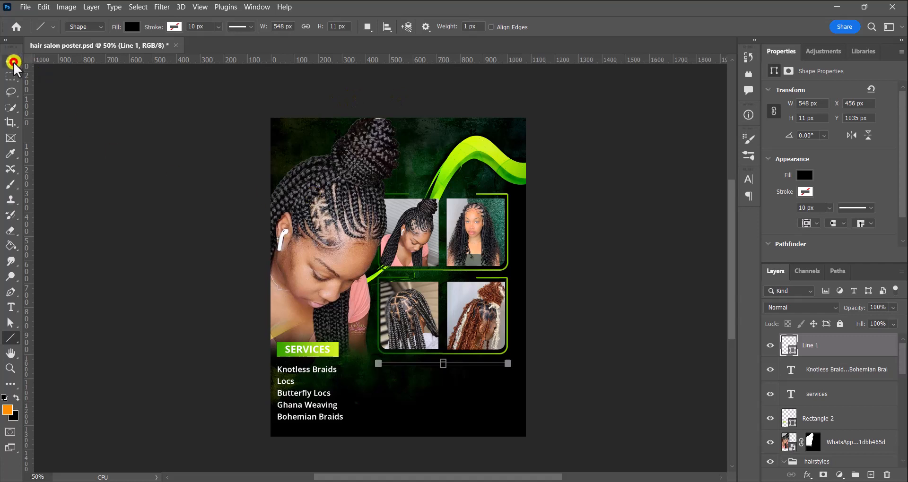
left_click(12, 61)
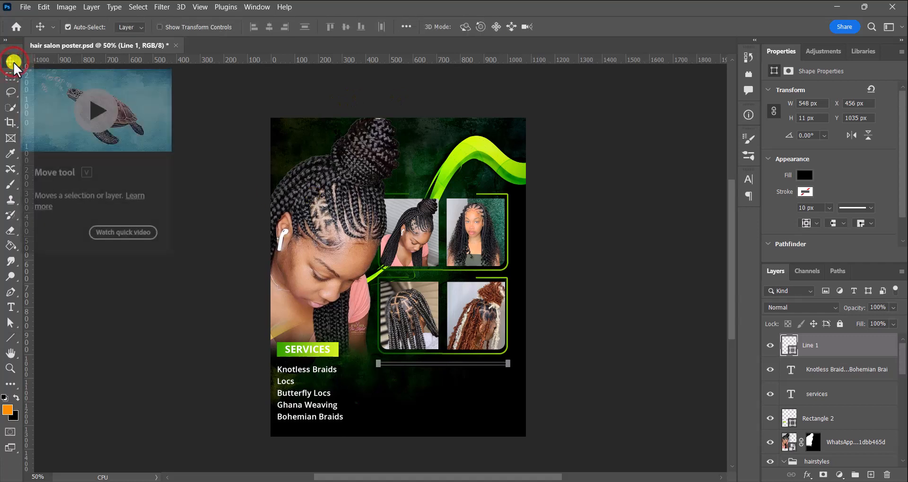
- Give the line a linear gradient fill with its starting stop set to green 349e00, sampled from the ribbon's darker area
left_click(803, 176)
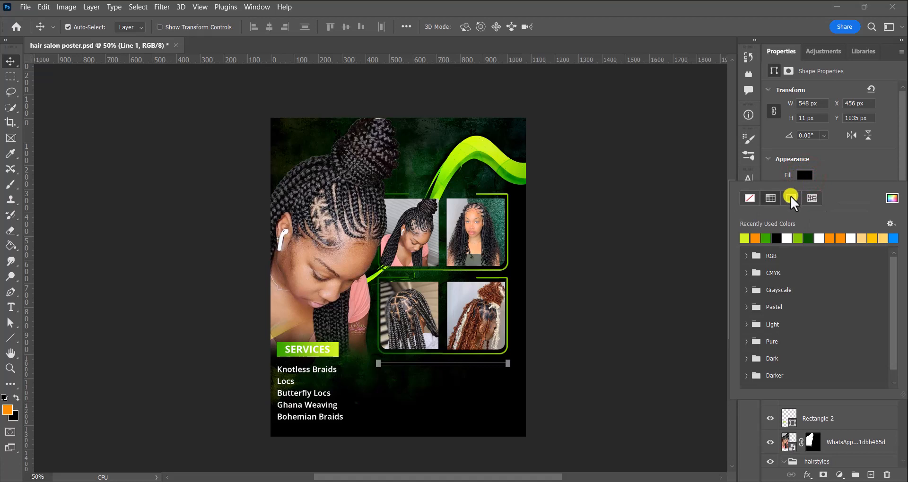
left_click(790, 196)
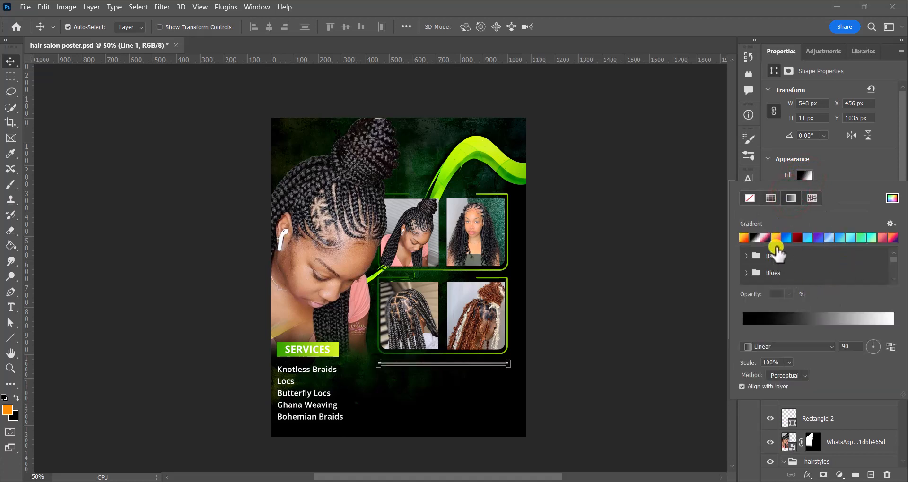
left_click(744, 238)
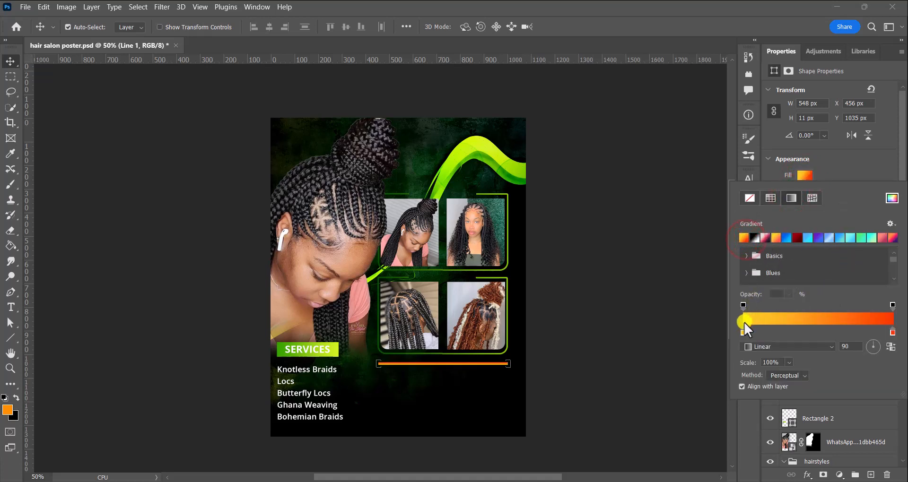
double_click(741, 335)
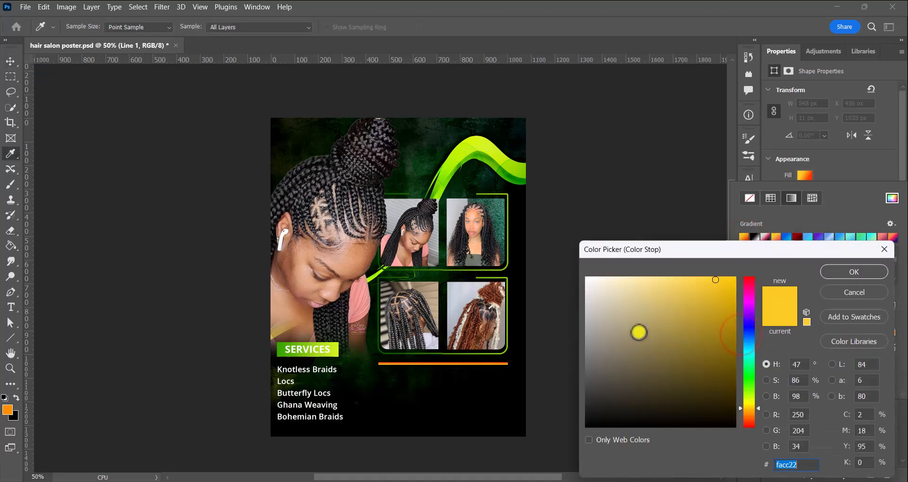
left_click(477, 161)
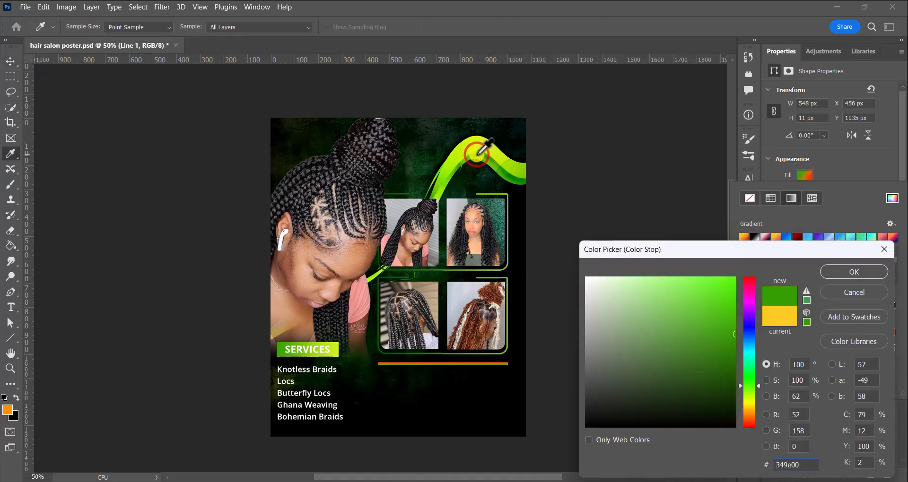
left_click(838, 269)
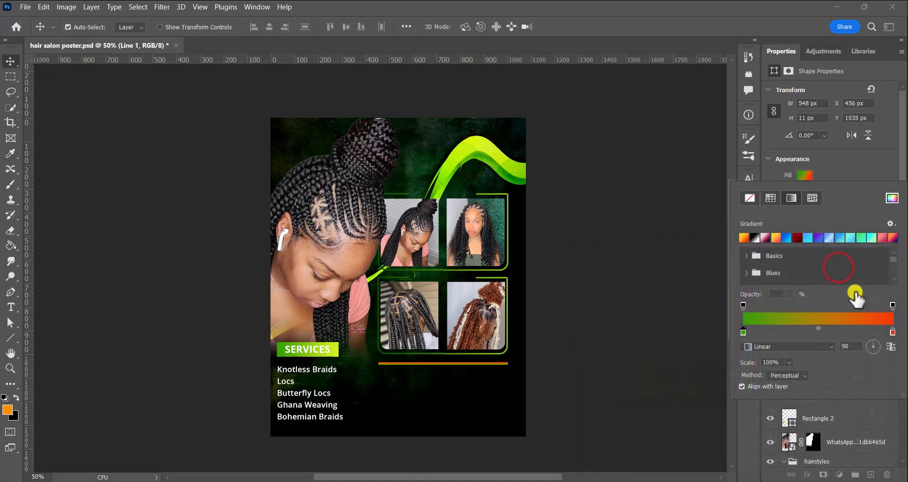
- Set the gradient's ending stop to lime d3f11d, sampled from the ribbon, and the gradient angle to 0
double_click(887, 331)
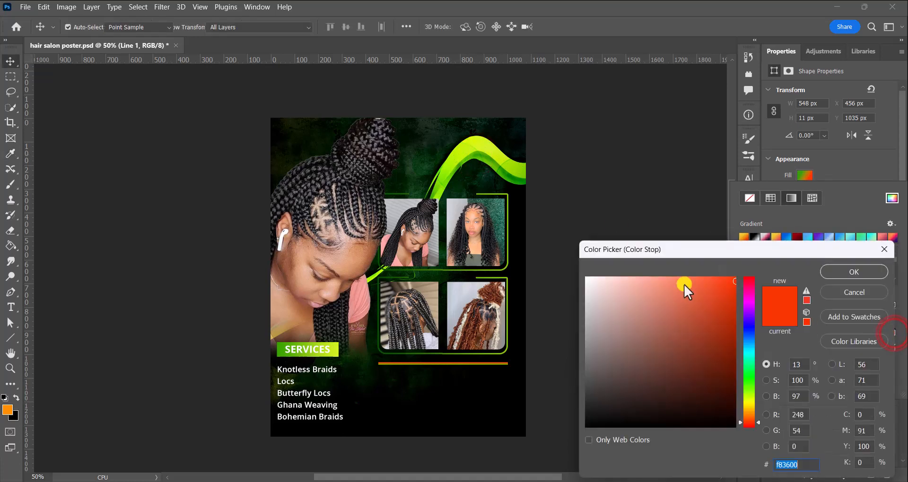
left_click(479, 139)
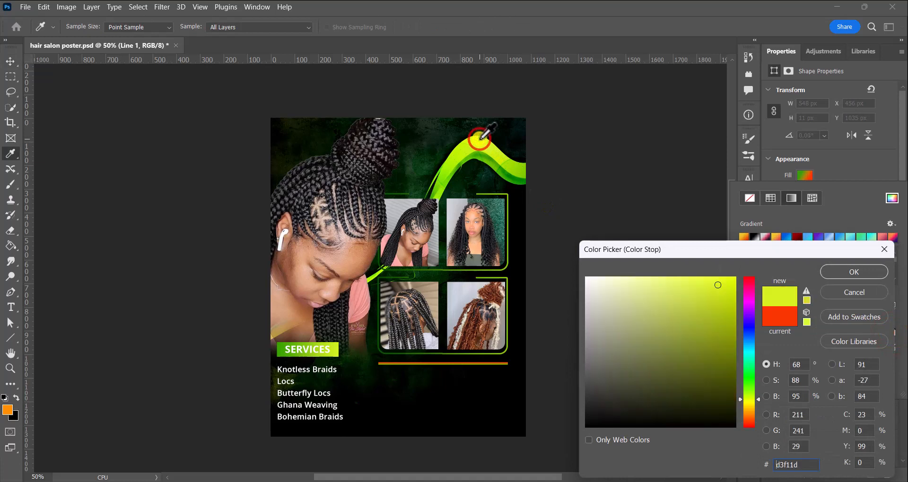
left_click(847, 270)
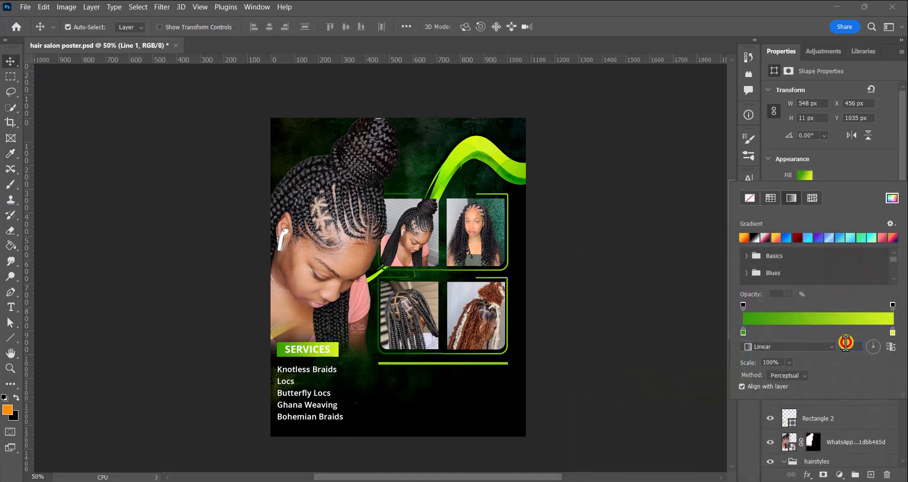
left_click(846, 343)
type("0")
key("Return")
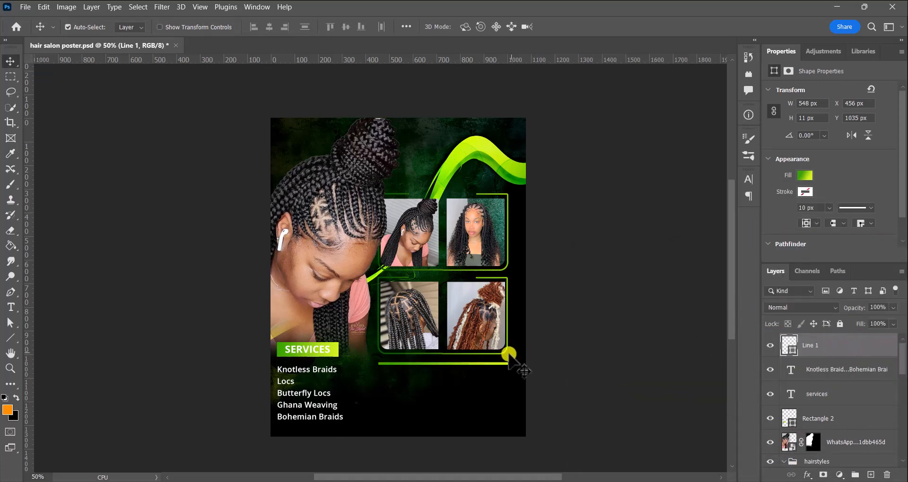
left_click(479, 364)
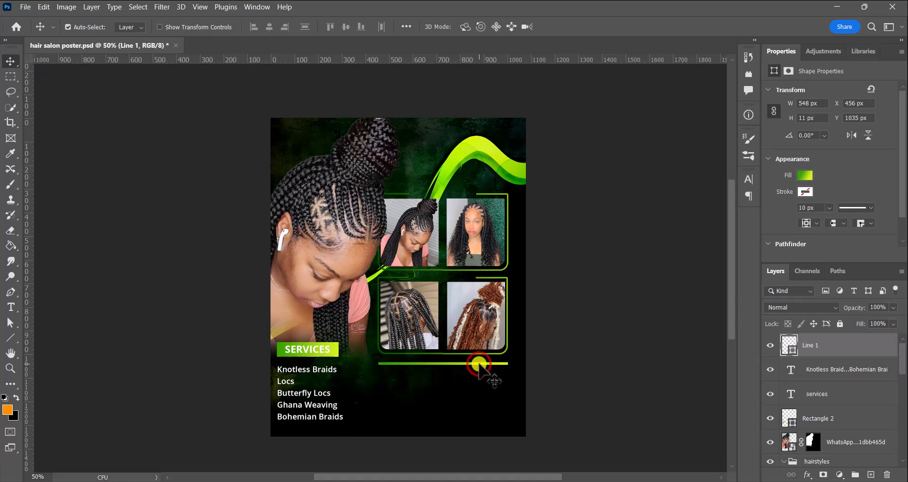
key("ctrl+t")
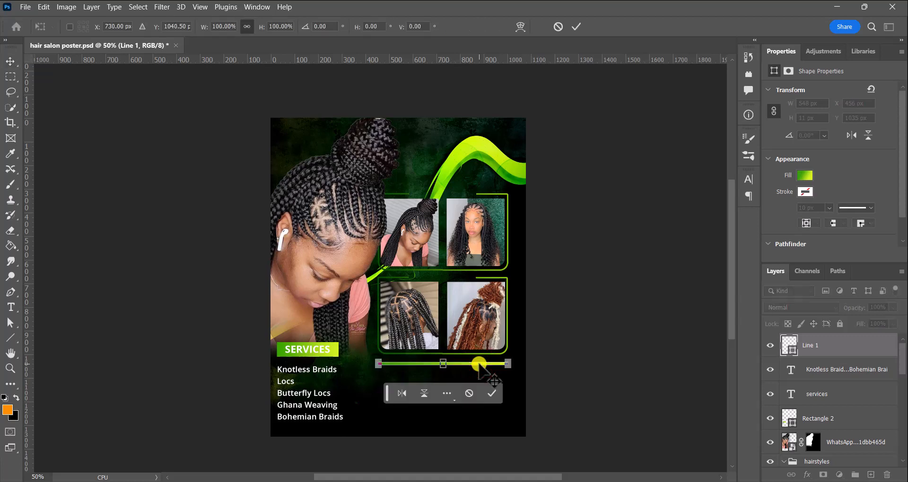
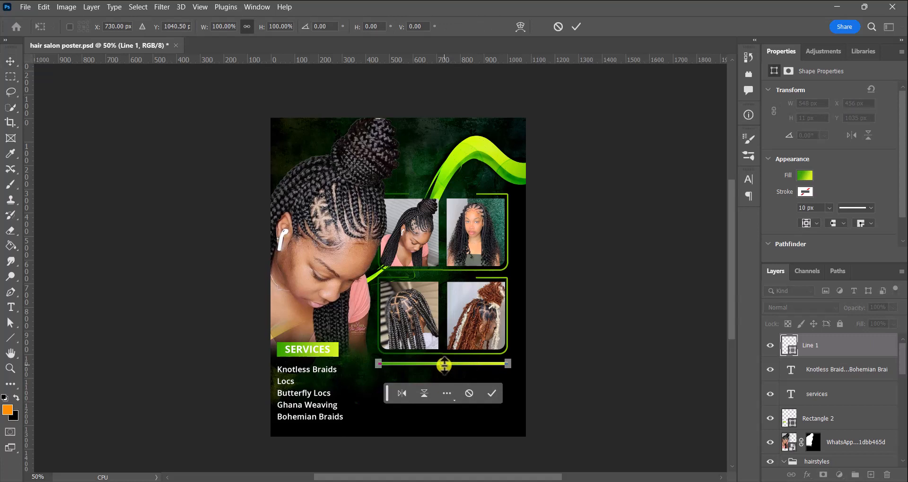
left_click(277, 27)
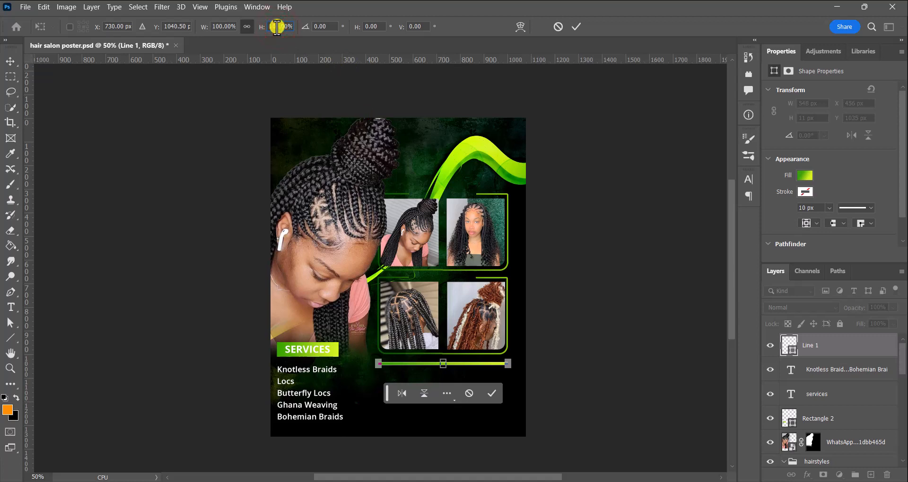
key("BackSpace")
key("BackSpace")
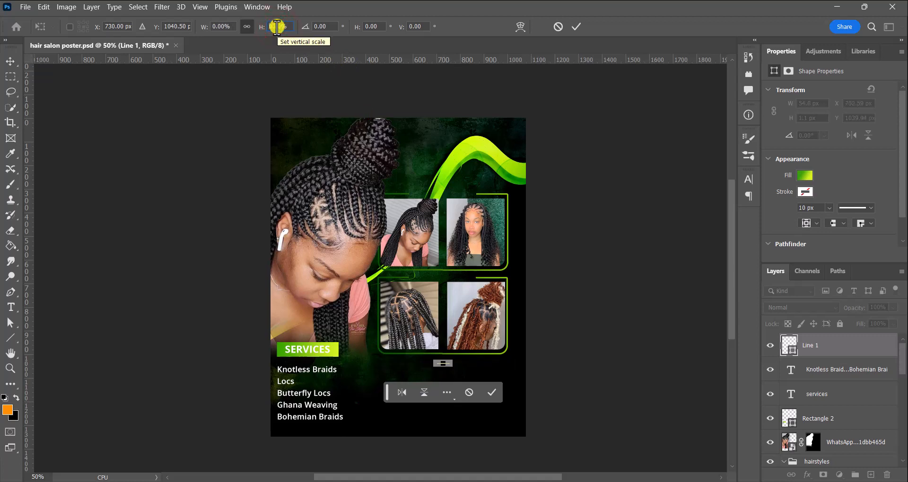
type("90")
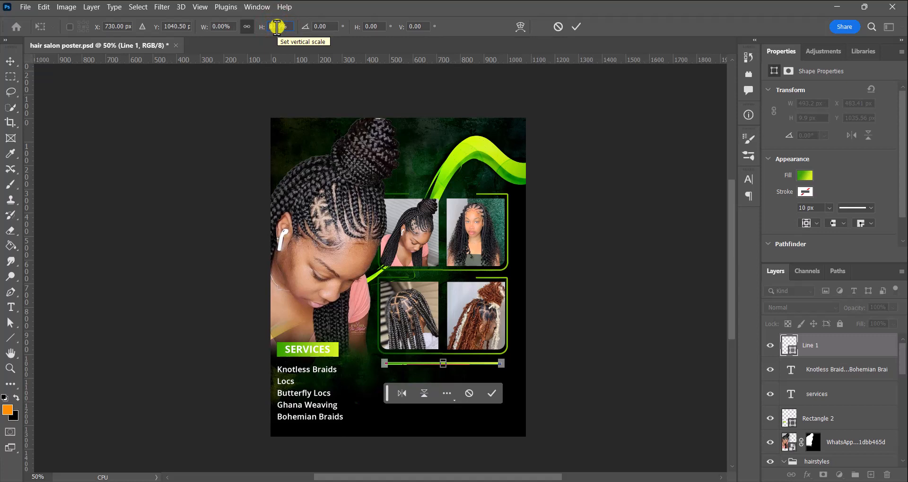
type("80")
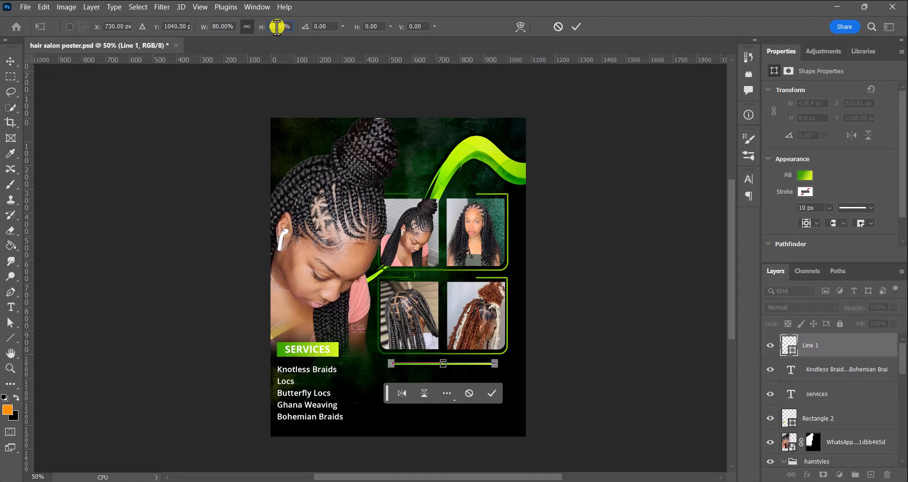
type("60")
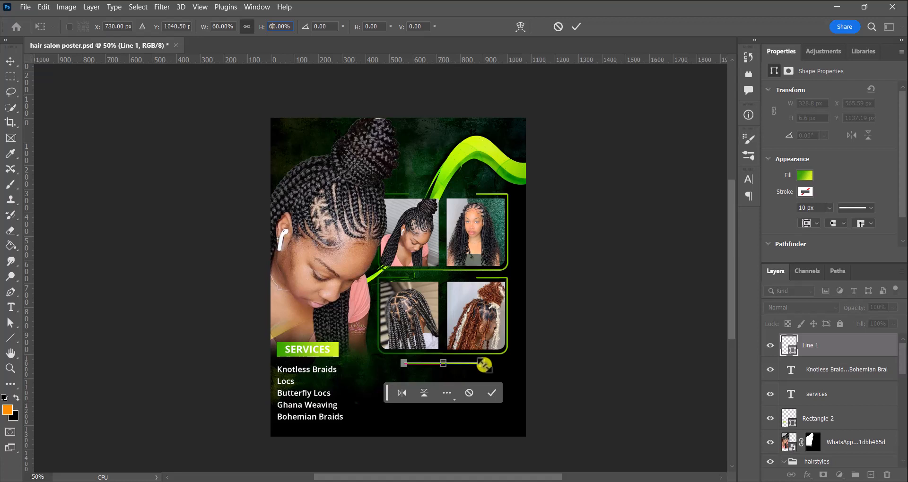
left_click_drag(484, 365, 506, 367)
left_click(482, 394)
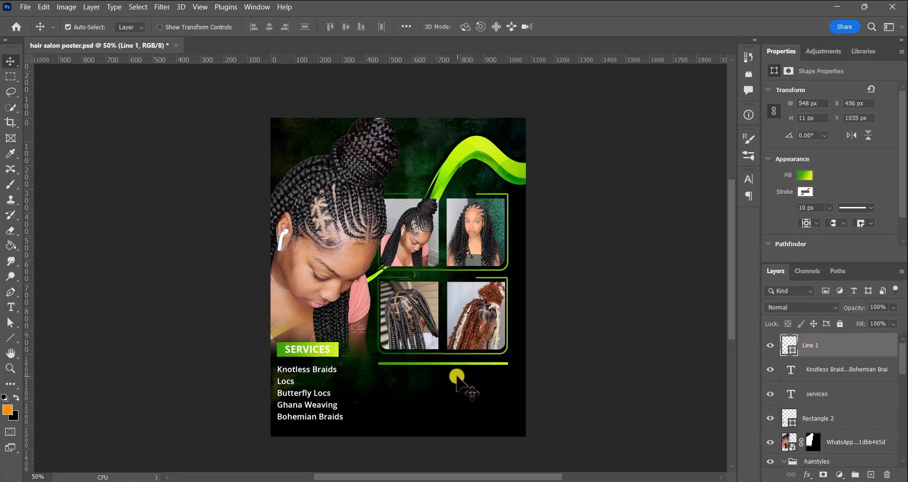
- Duplicate the gradient line, place the copy about 92 px below the original, and deselect it
left_click(437, 381)
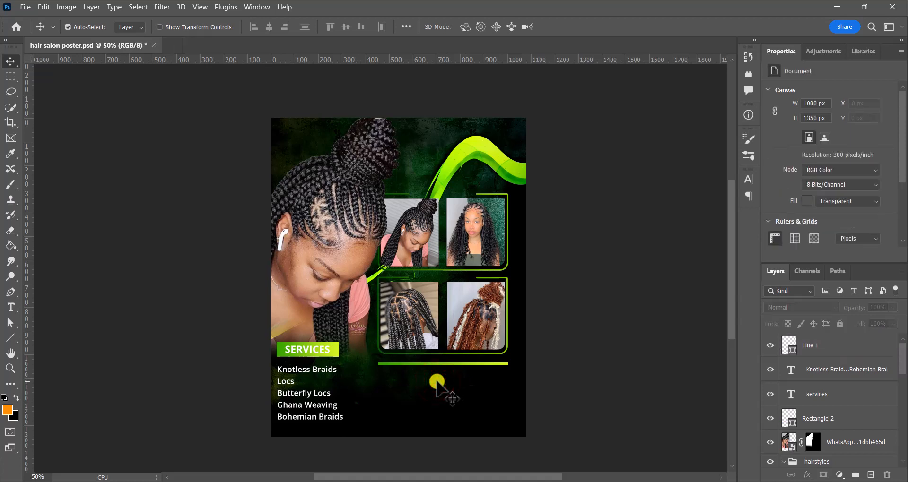
left_click(439, 364)
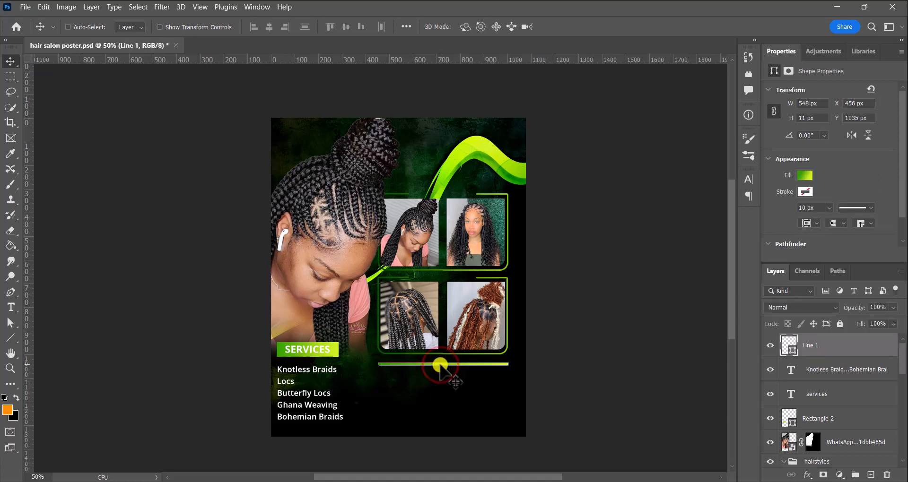
left_click_drag(440, 366, 440, 388)
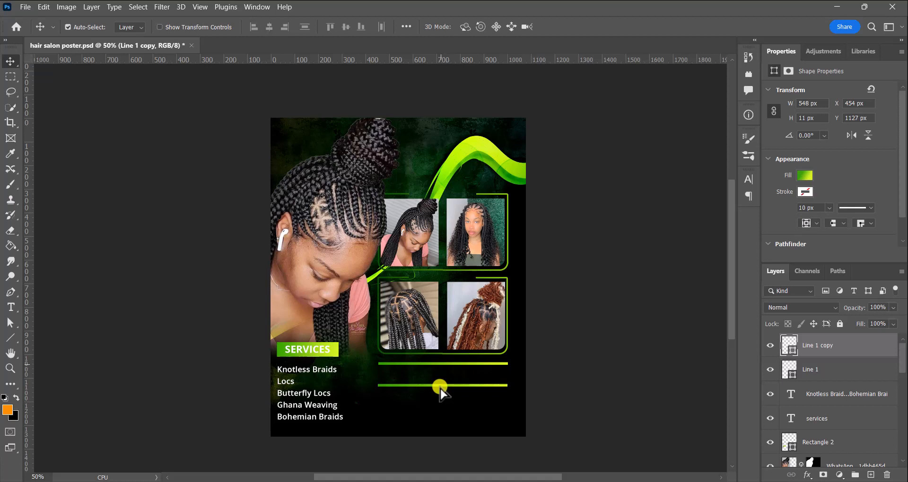
left_click(410, 377)
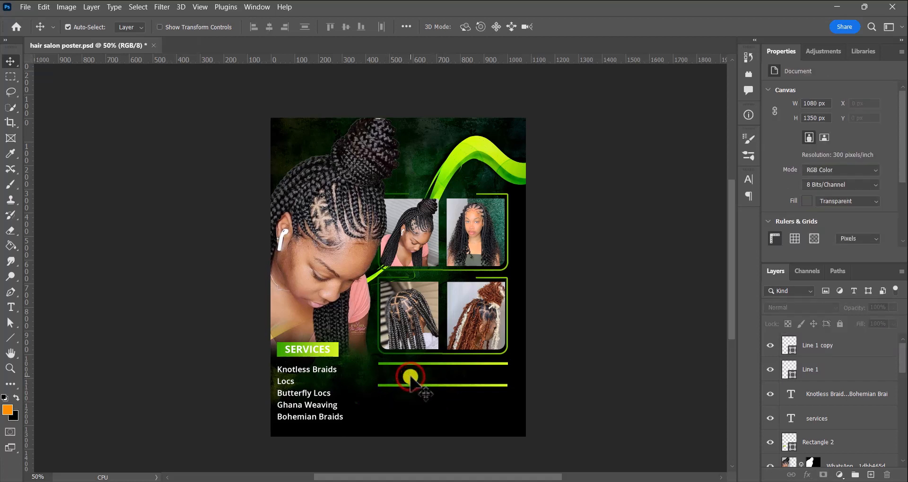
- Duplicate the SERVICES text between the two green lines, replace its wording with the salon's phone number, and nudge it toward the middle
left_click(314, 354)
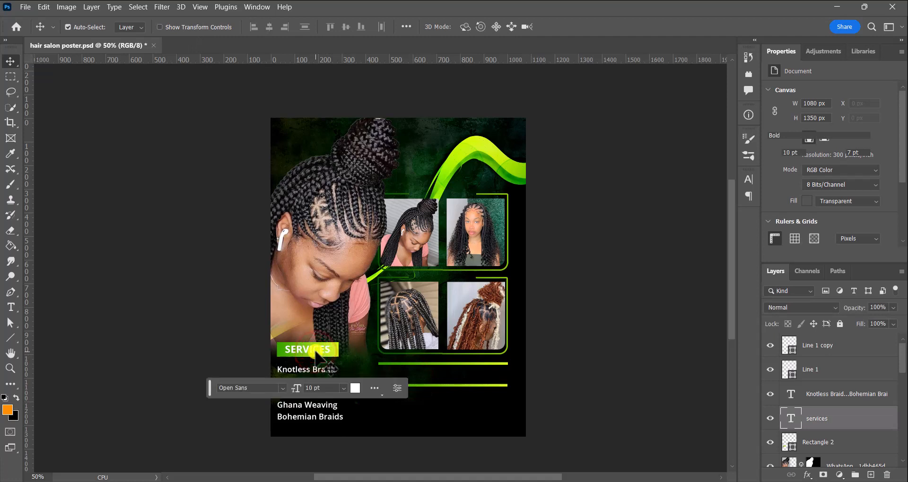
left_click_drag(316, 355, 434, 376)
double_click(434, 377)
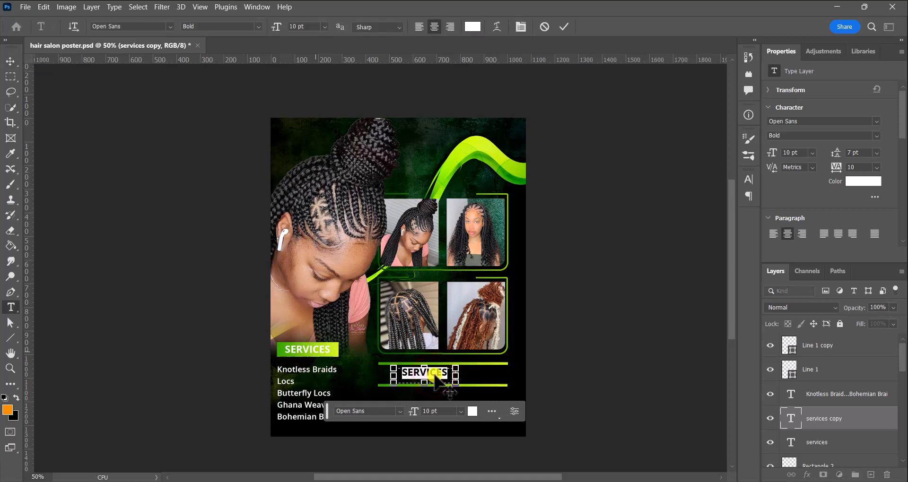
key("ctrl+v")
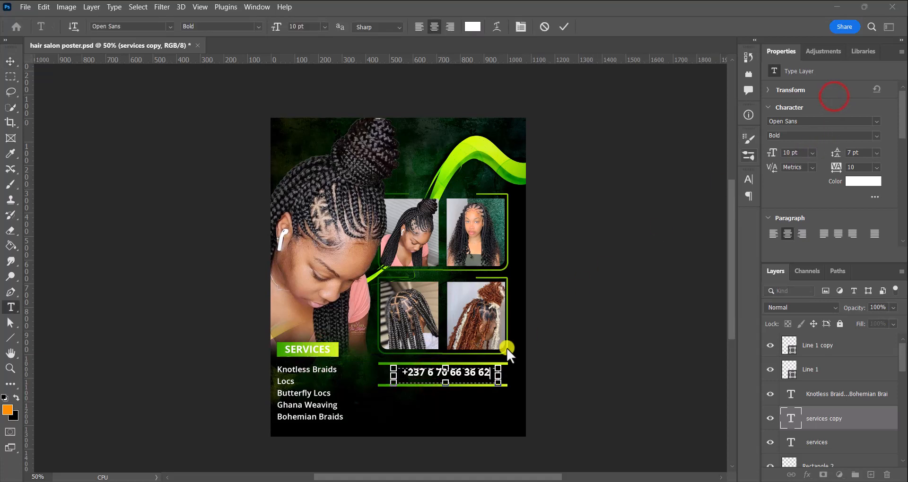
left_click(557, 30)
key("v")
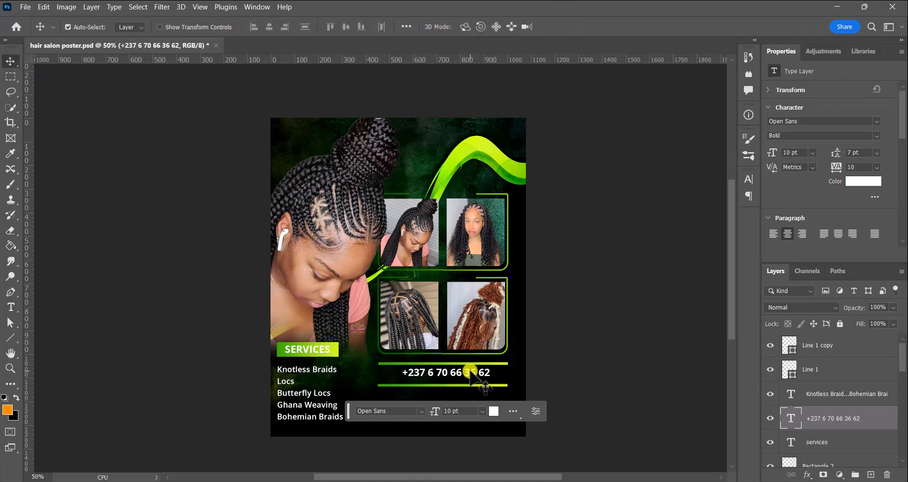
left_click_drag(469, 372, 467, 376)
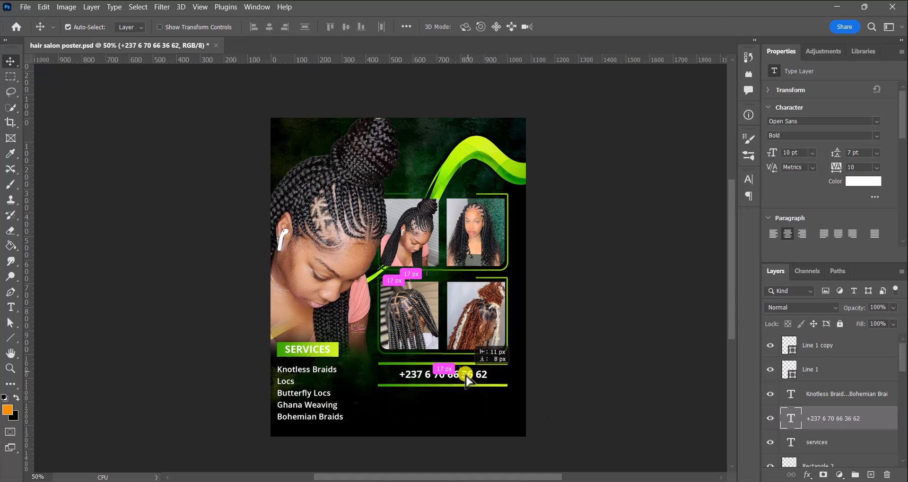
left_click_drag(466, 377, 459, 376)
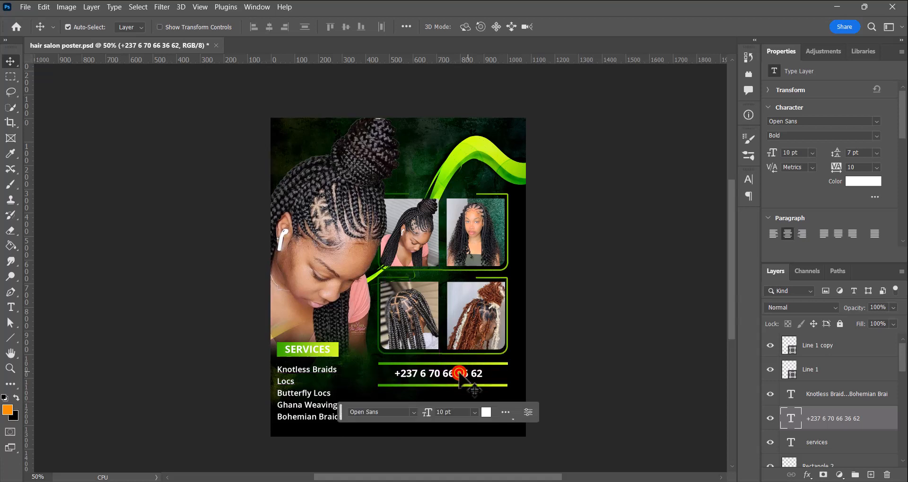
- Set the phone number's font size to 12 pt and shift the text slightly right between the green lines
double_click(466, 374)
left_click(473, 412)
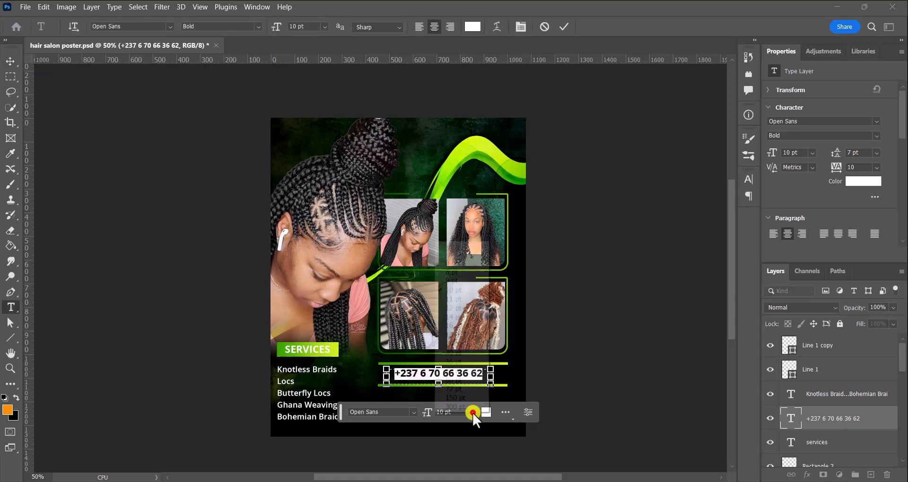
left_click(452, 307)
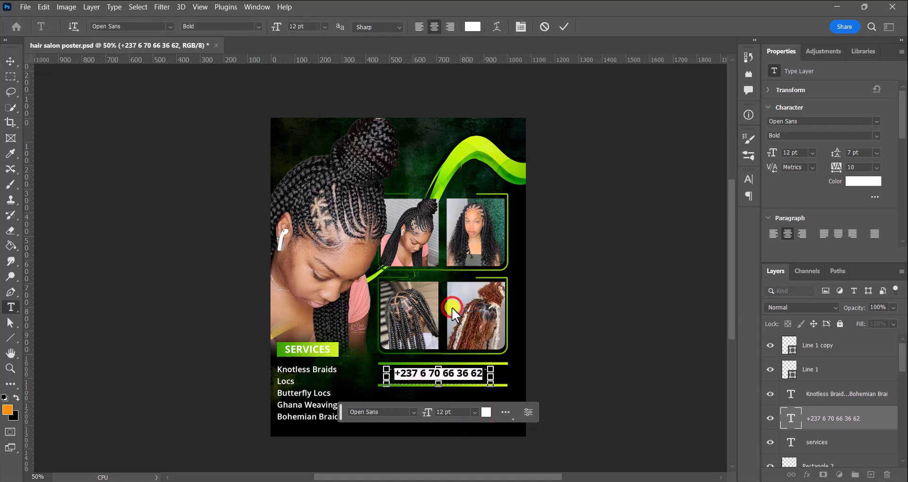
left_click(563, 26)
key("v")
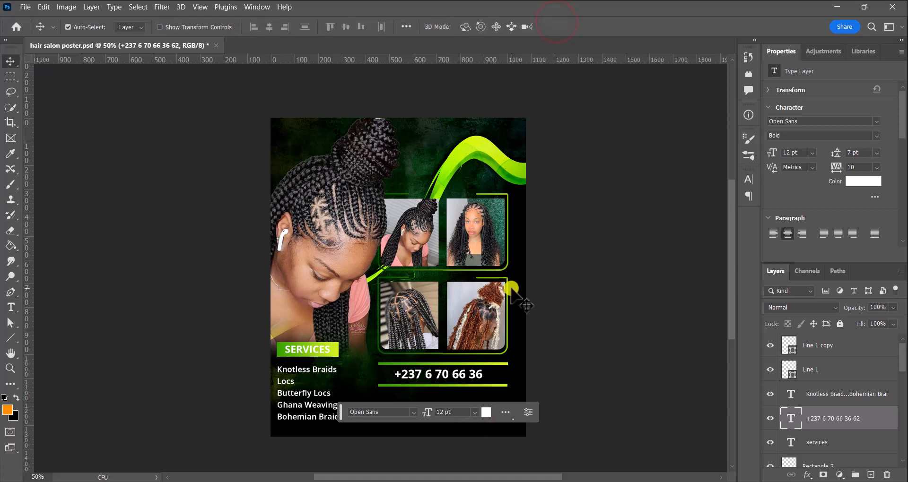
left_click(462, 374)
left_click_drag(462, 375, 474, 377)
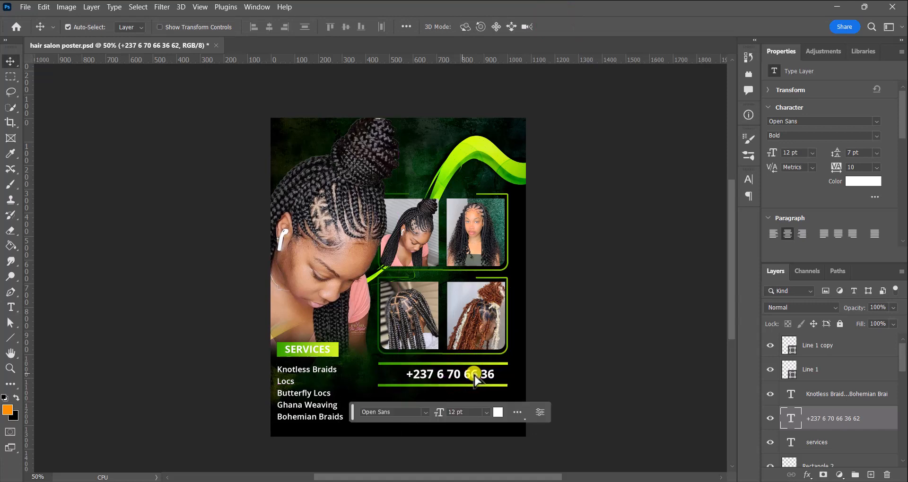
- Place the embedded image "icons transp" from the icons folder inside design rsc onto the poster
left_click(23, 7)
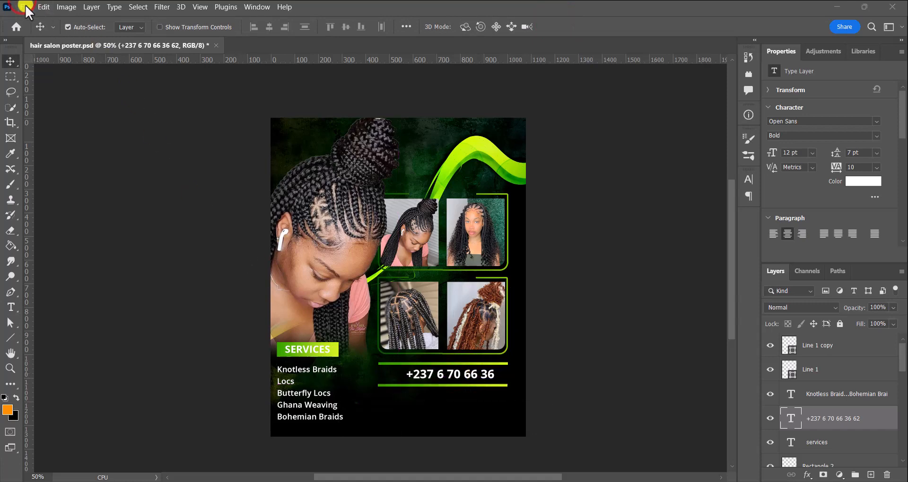
left_click(94, 252)
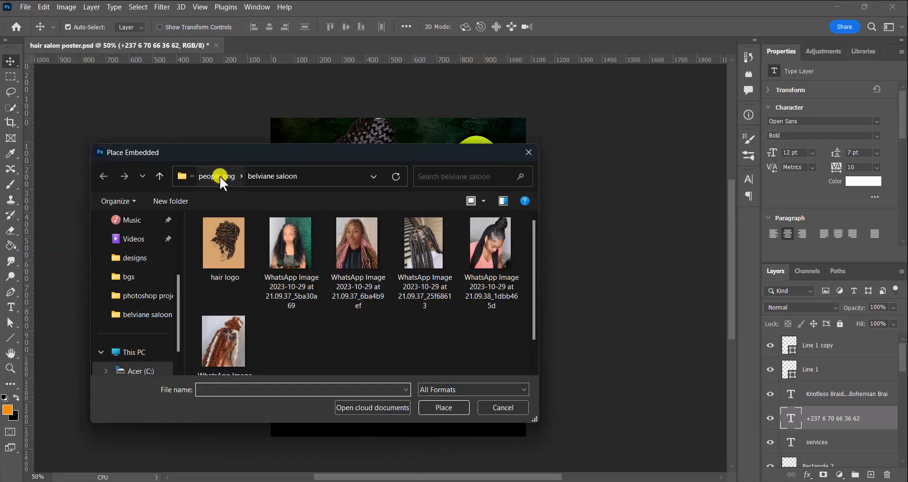
left_click(217, 176)
left_click(235, 175)
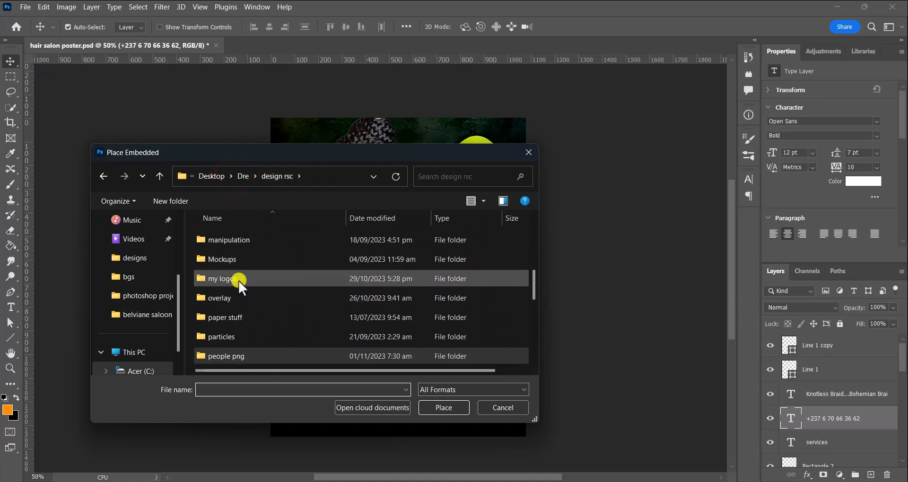
scroll(237, 300, "up", 1)
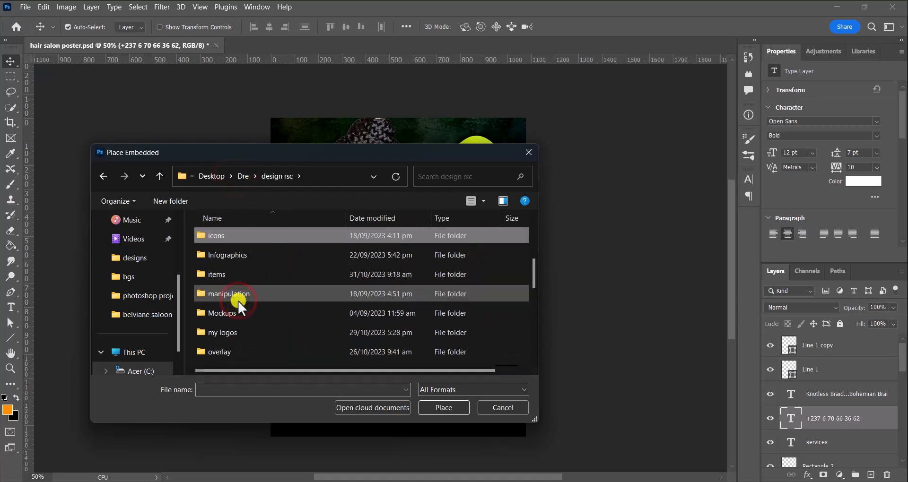
double_click(293, 237)
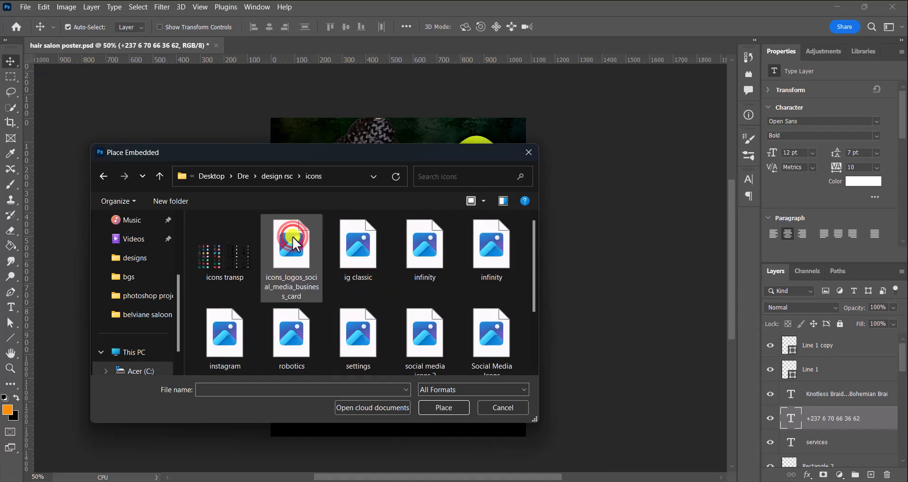
left_click(240, 257)
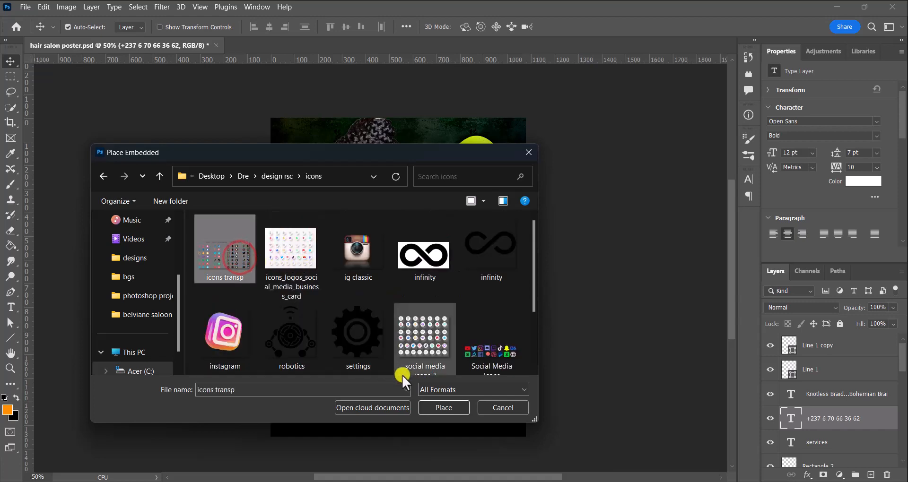
left_click(435, 408)
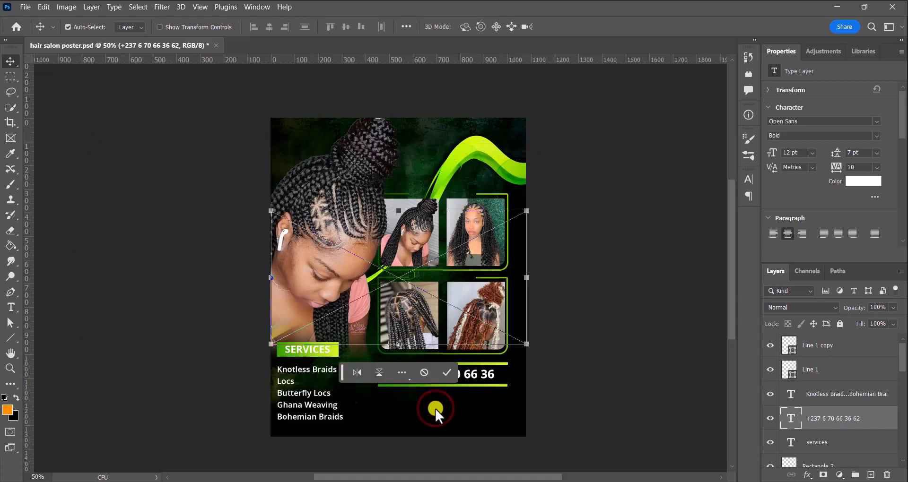
left_click(447, 371)
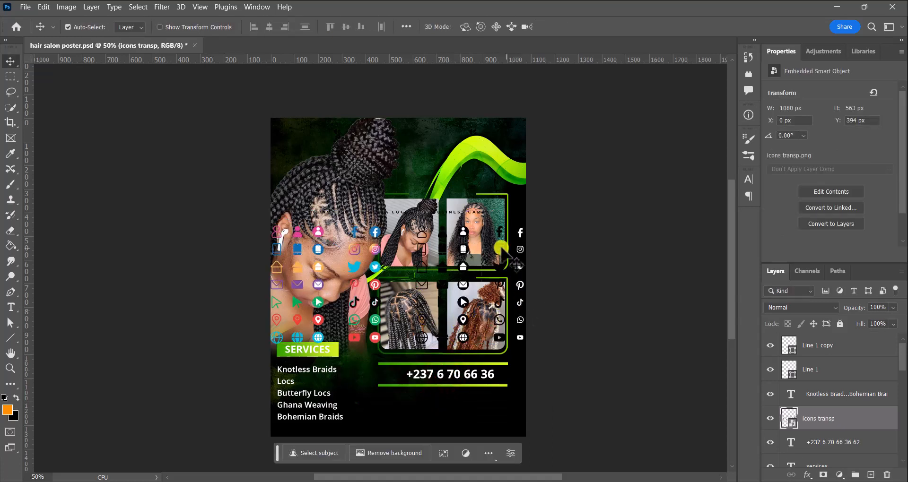
- Move the icon sheet to about X -212, Y 399 px and mask it to show only the outlined black WhatsApp icon
left_click_drag(462, 249, 411, 252)
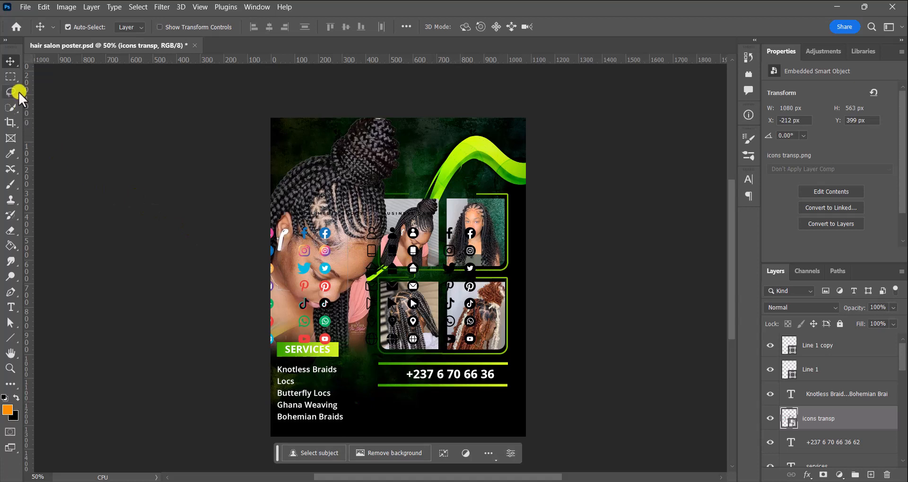
left_click(11, 77)
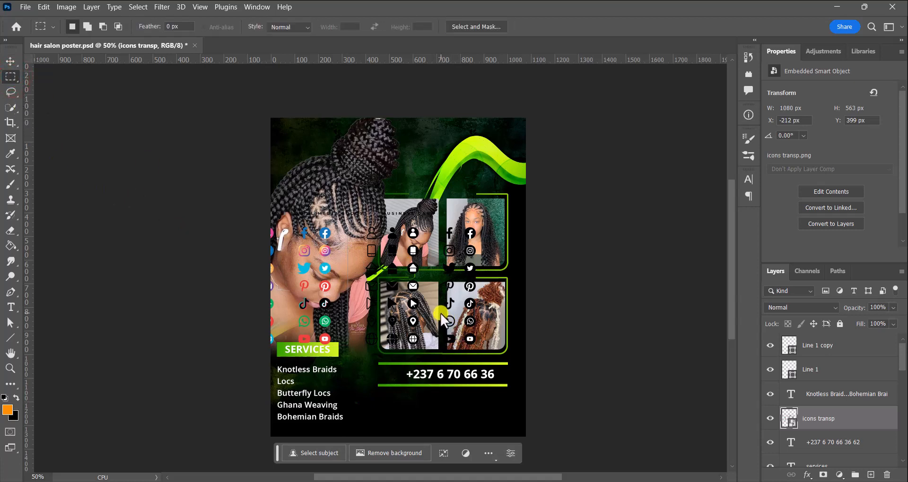
left_click_drag(441, 313, 457, 329)
left_click(436, 346)
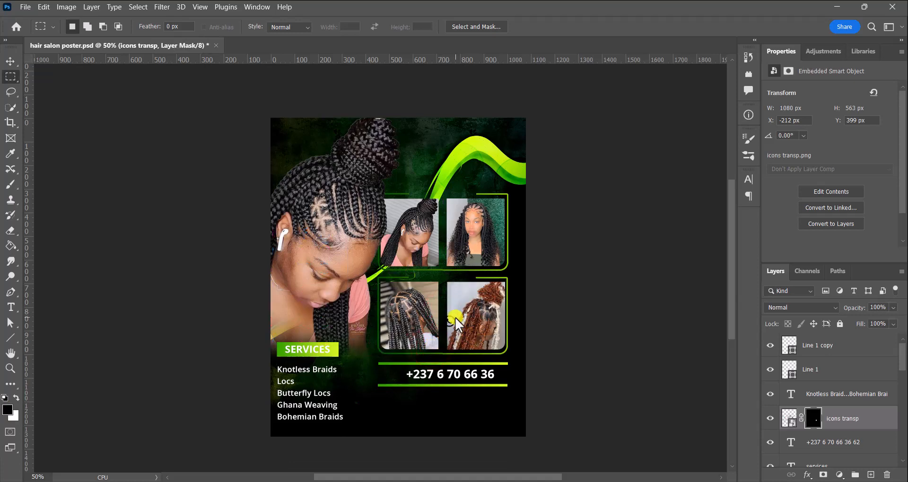
- Move the WhatsApp icon in front of the phone number, rasterize its layer, and convert it to a smart object
left_click(11, 61)
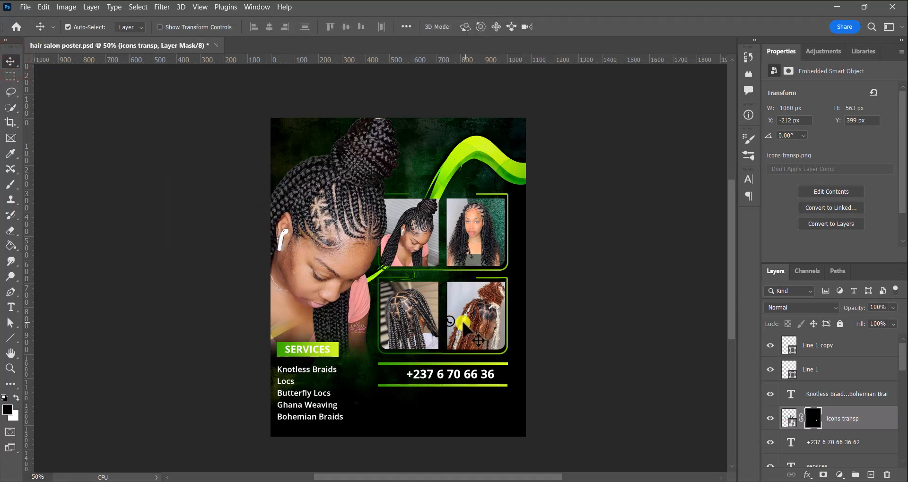
left_click_drag(449, 322, 395, 378)
right_click(867, 423)
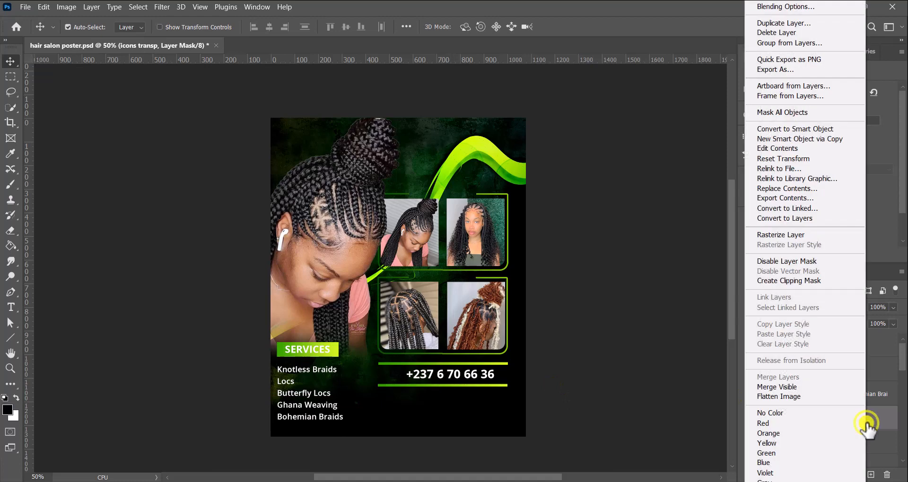
left_click(795, 235)
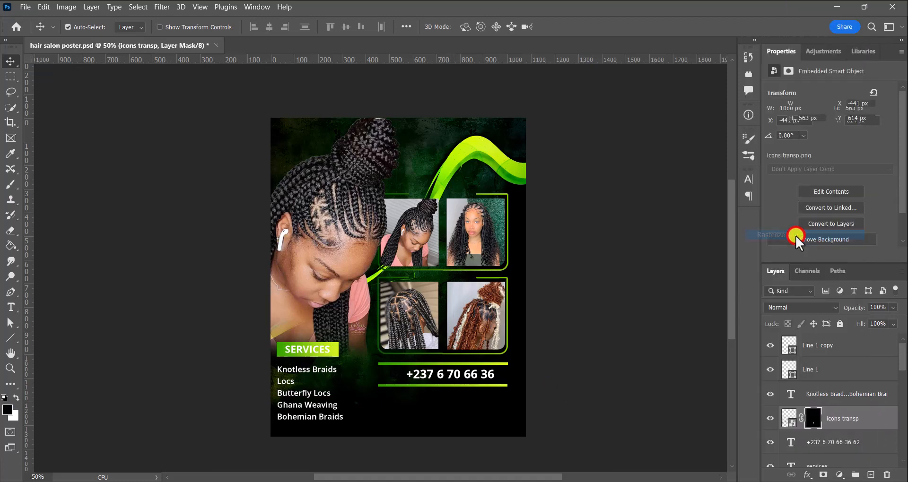
right_click(874, 420)
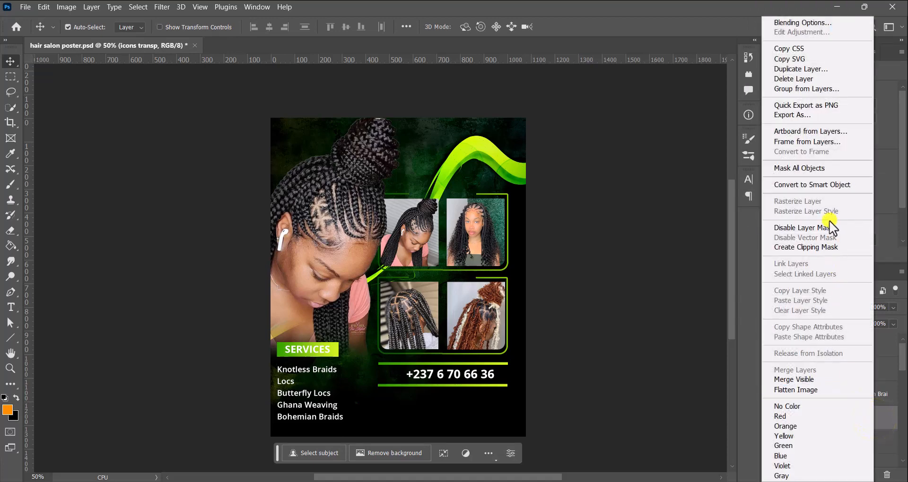
left_click(827, 185)
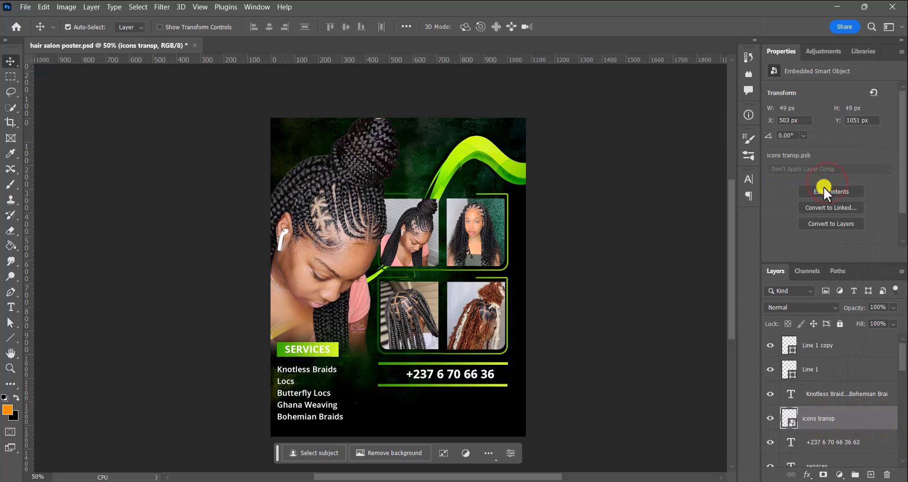
- Give the WhatsApp icon a white Color Overlay and shift it about 12 px left and 12 px down beside the phone number
left_click(805, 476)
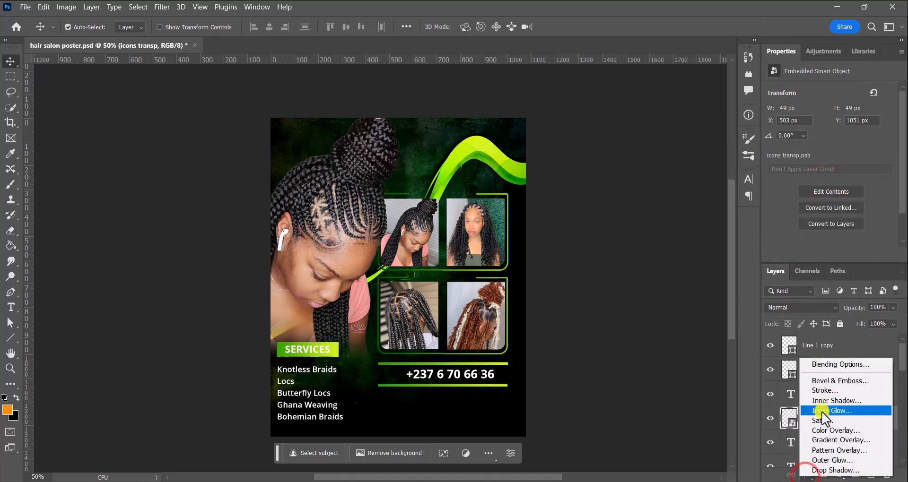
left_click(825, 429)
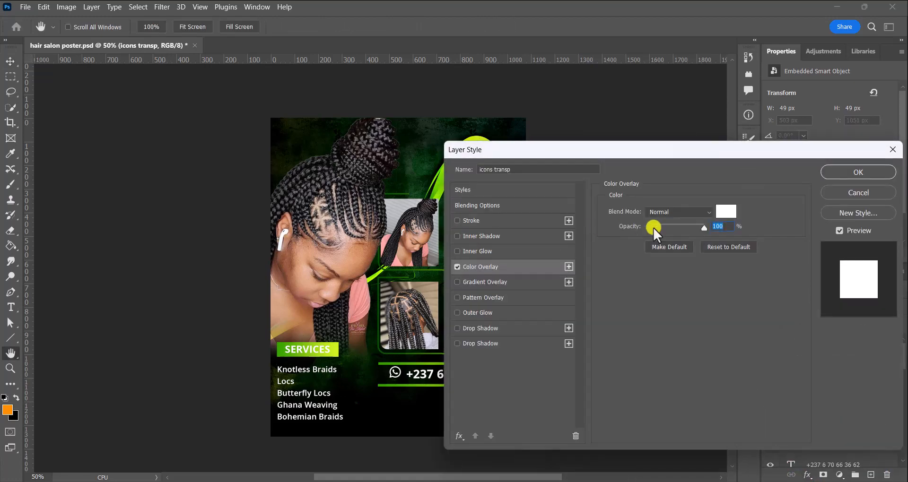
left_click(854, 175)
mouse_move(406, 382)
left_mouse_down()
mouse_move(406, 373)
mouse_move(393, 379)
left_mouse_up()
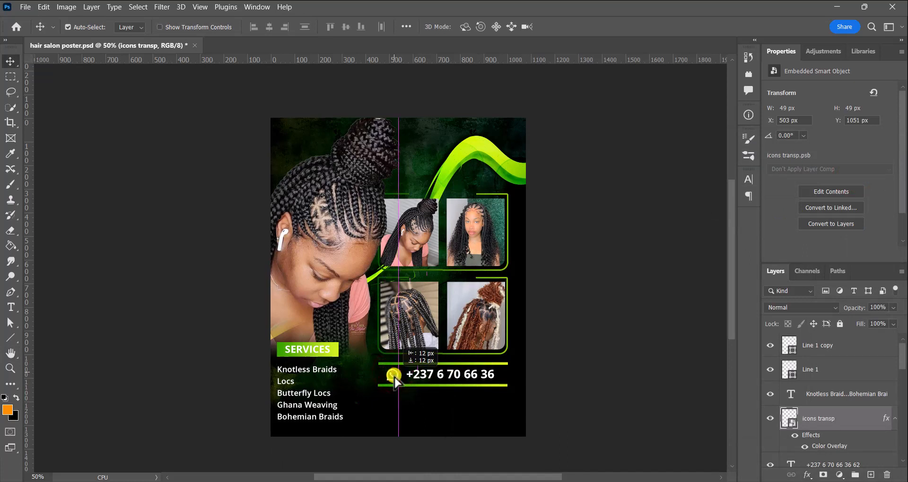
- Try aligning the WhatsApp icon and phone number by their horizontal centers, then undo the alignment and deselect both layers
left_click(417, 376)
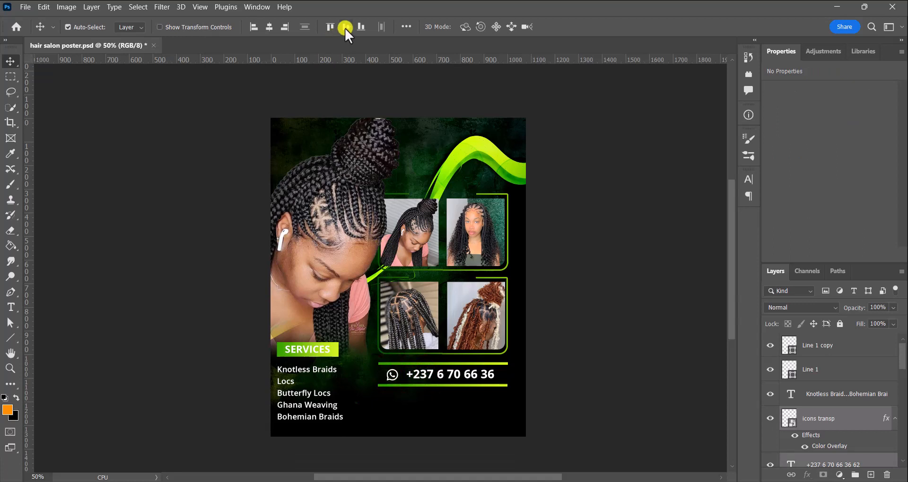
left_click(269, 25)
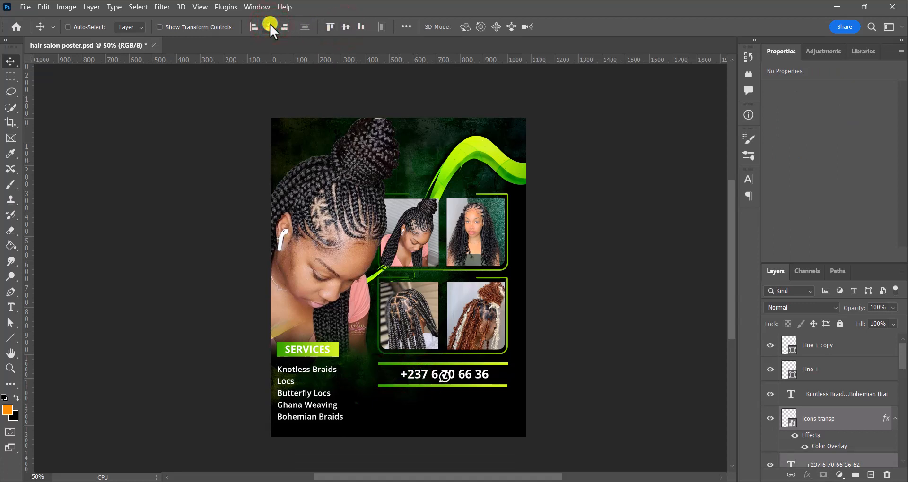
key("ctrl+z")
left_click(437, 403, "ctrl")
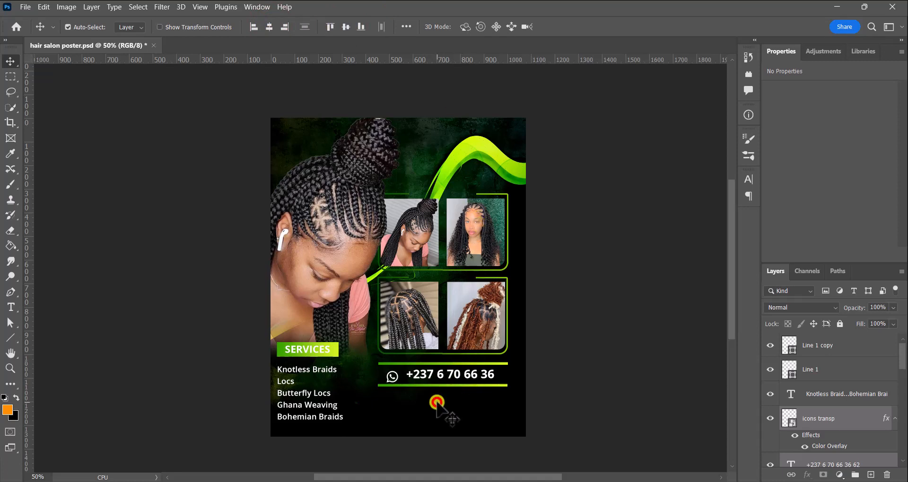
- Try to raise the WhatsApp icon level with the phone number and undo the move
left_click(390, 378)
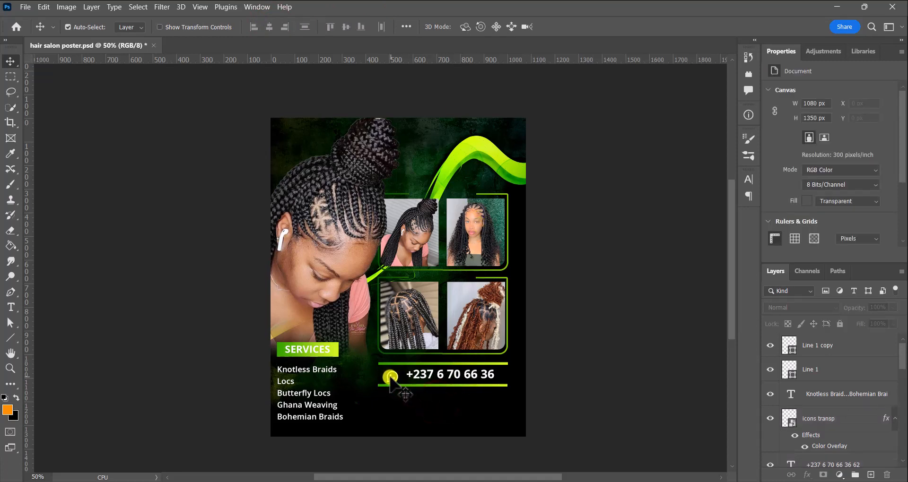
left_click_drag(390, 379, 392, 373)
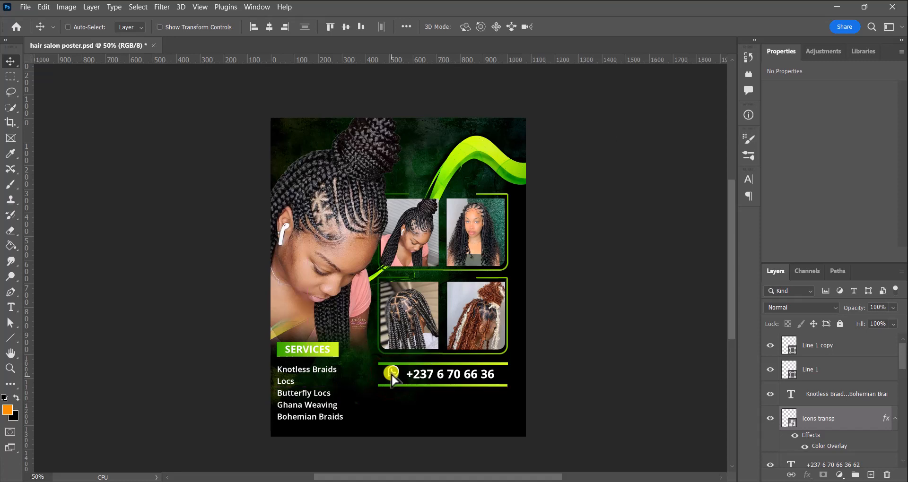
key("ctrl+z")
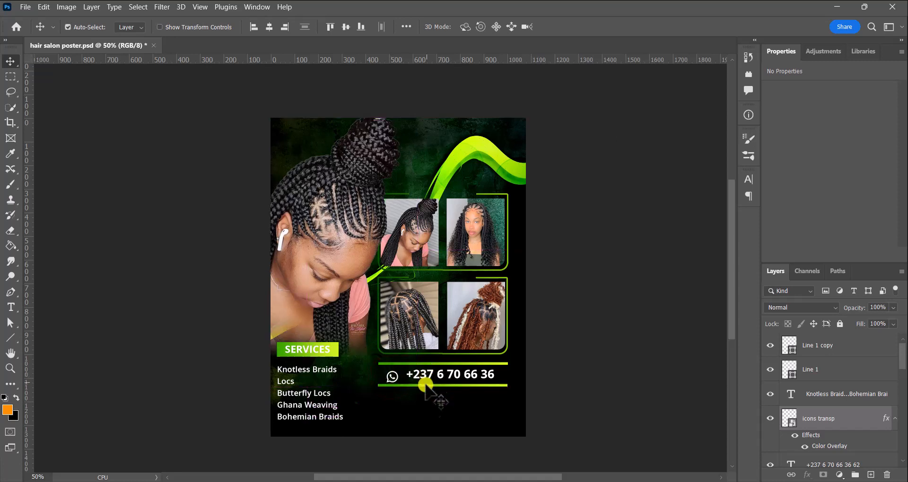
- Lock the portrait layer, then move the WhatsApp icon to X 501 px, Y 1059 px beside the phone number
left_click(418, 417)
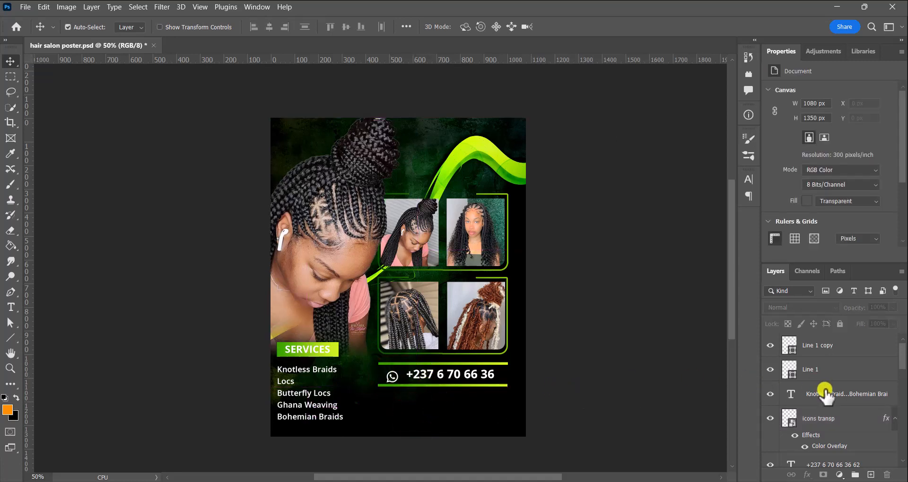
left_click(343, 234)
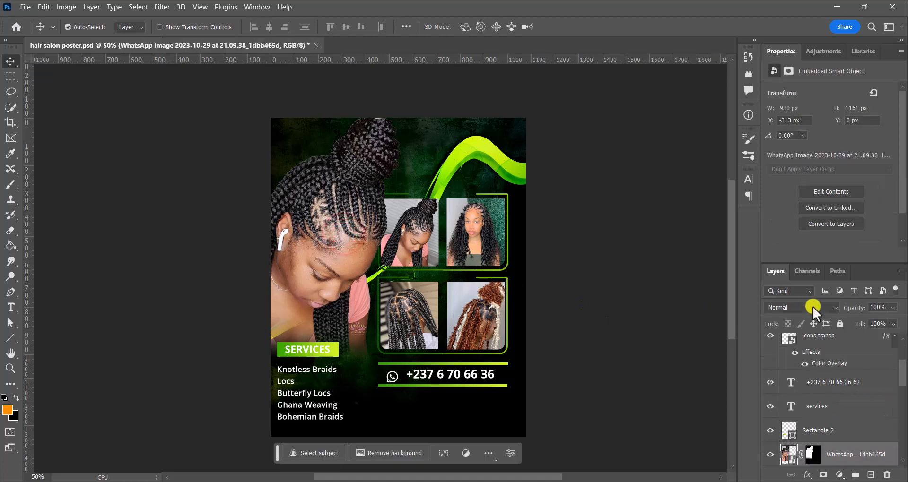
left_click(839, 323)
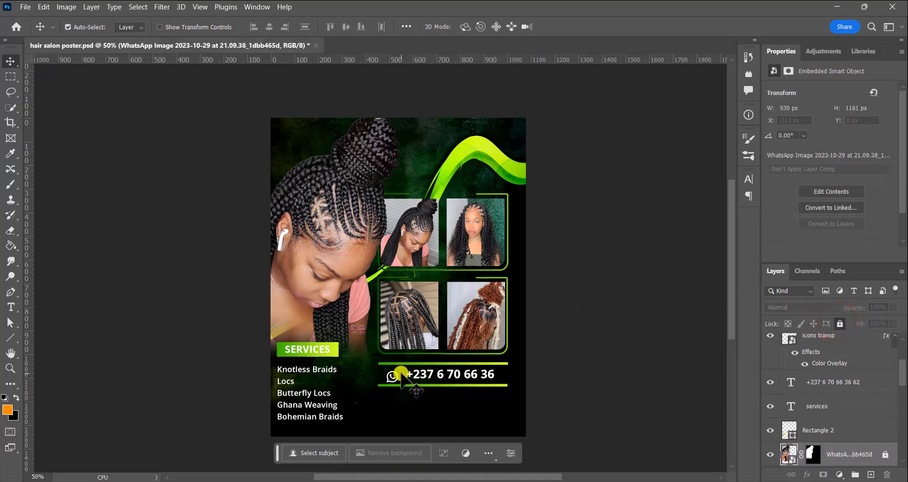
left_click_drag(392, 378, 396, 378)
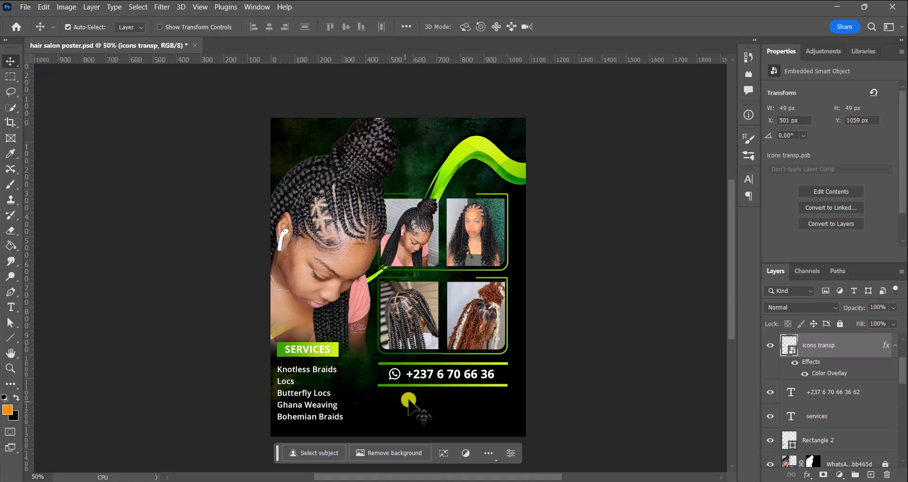
scroll(533, 326, "down", 2)
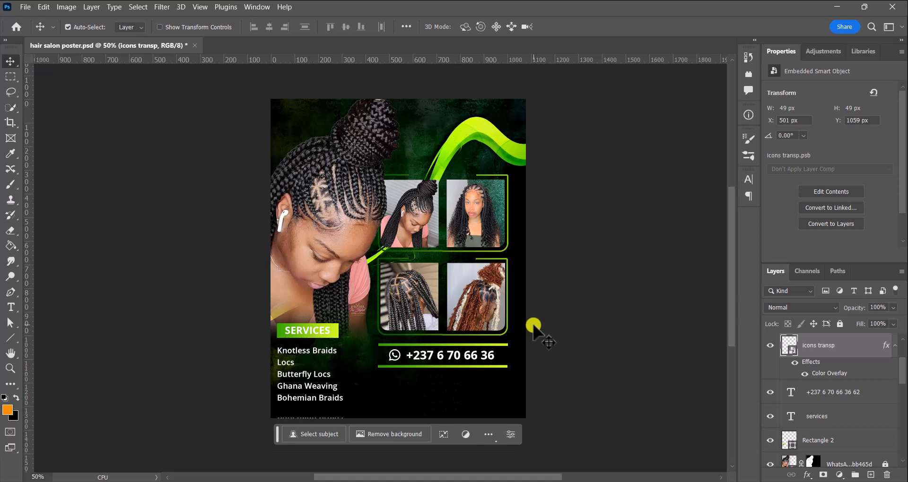
left_click(835, 91)
left_click(340, 225)
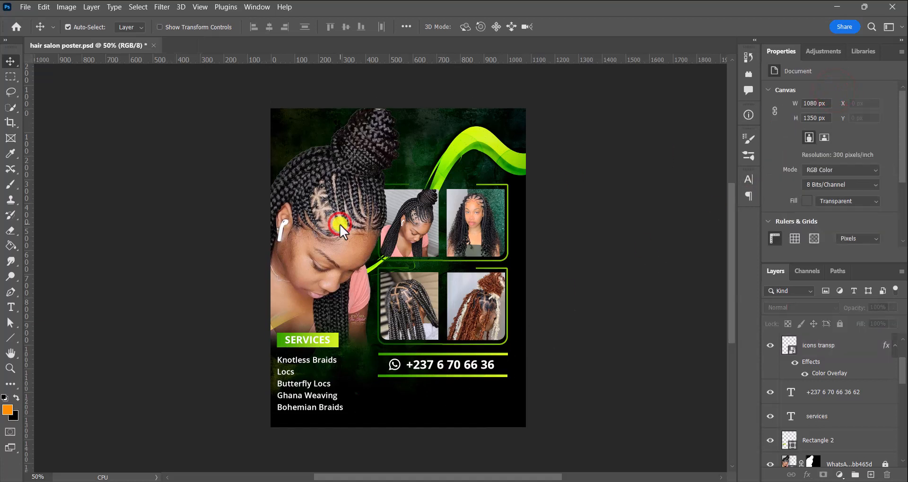
left_click(168, 6)
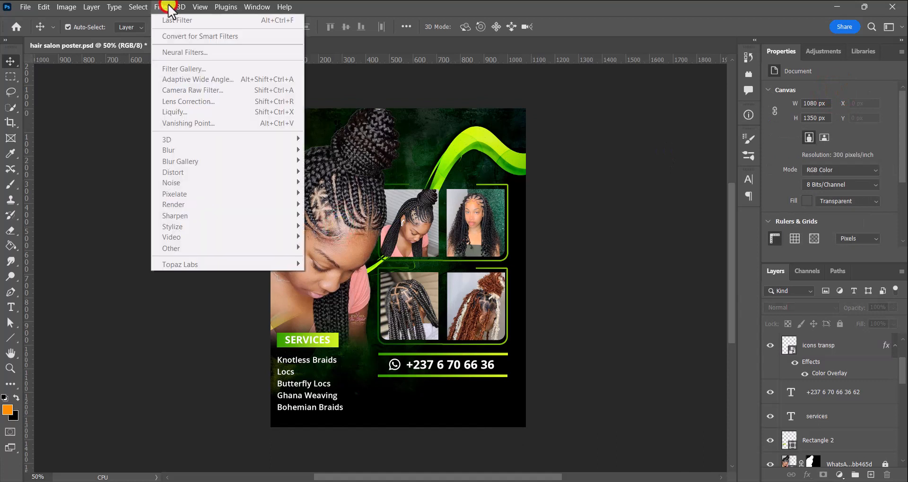
left_click(332, 204)
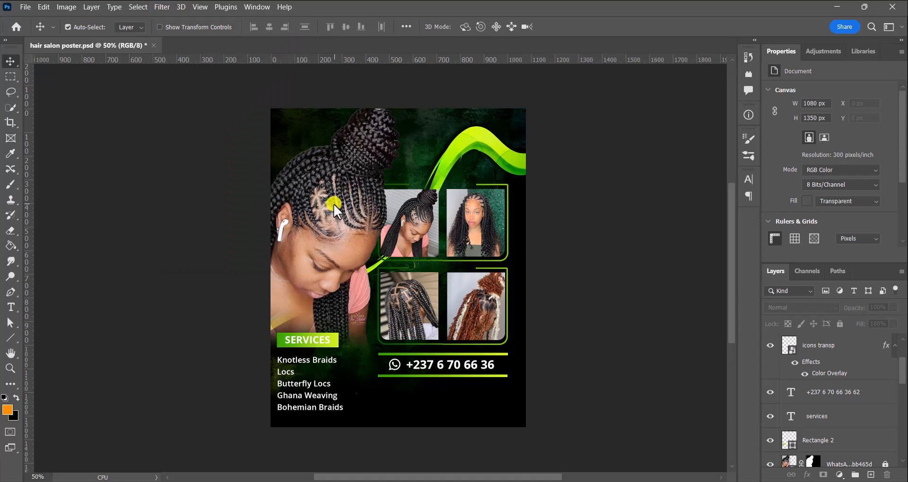
left_click(162, 7)
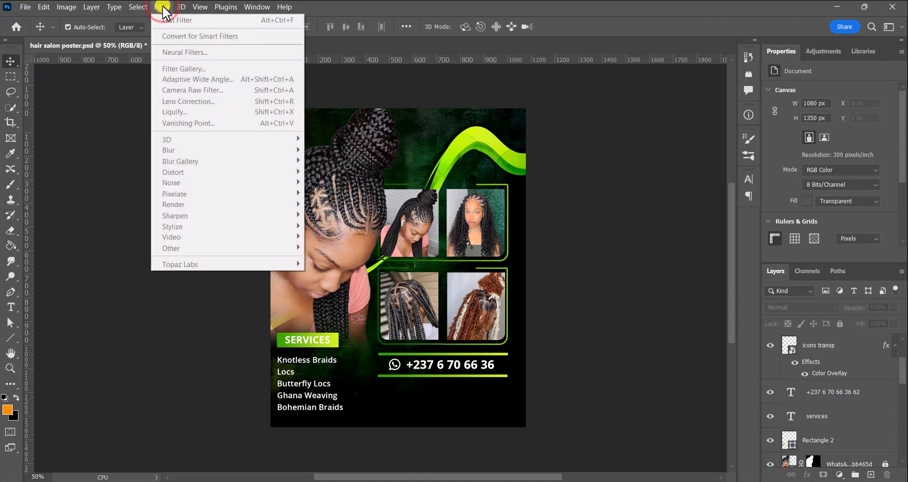
left_click(344, 227)
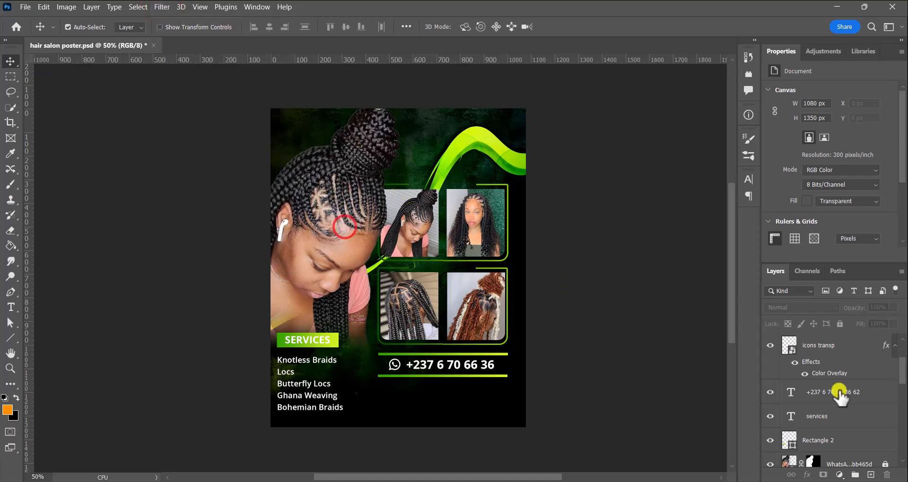
- Unlock the portrait layer and open it in the Camera Raw Filter
left_click(886, 465)
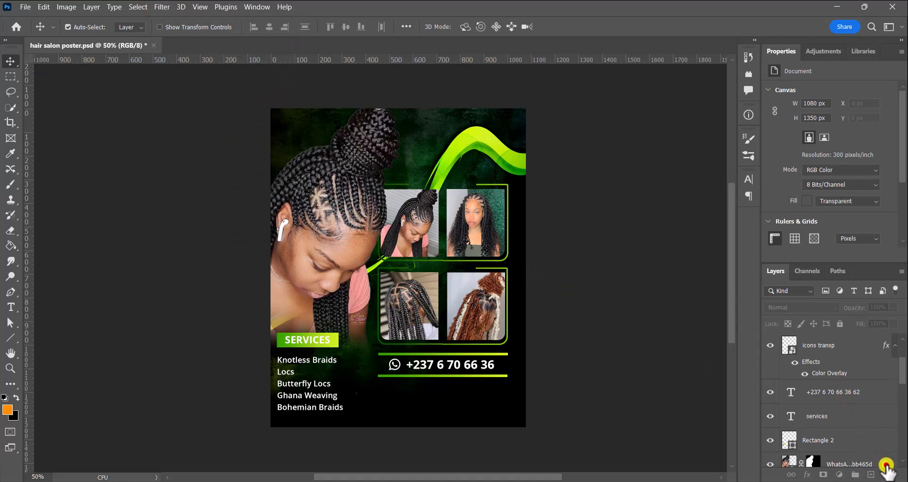
left_click(330, 220)
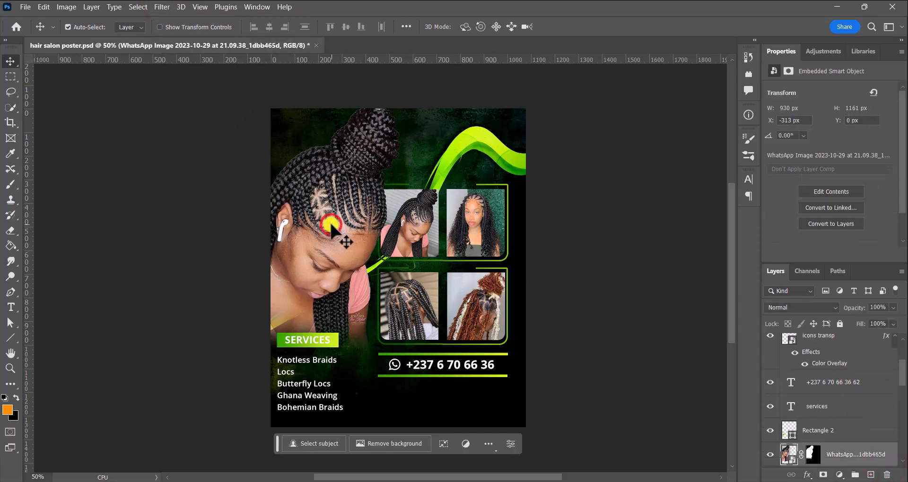
left_click(163, 7)
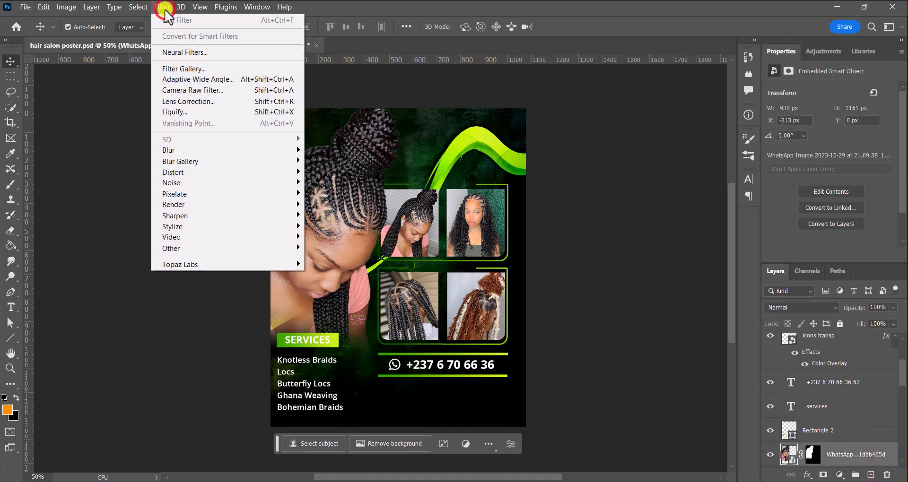
left_click(219, 93)
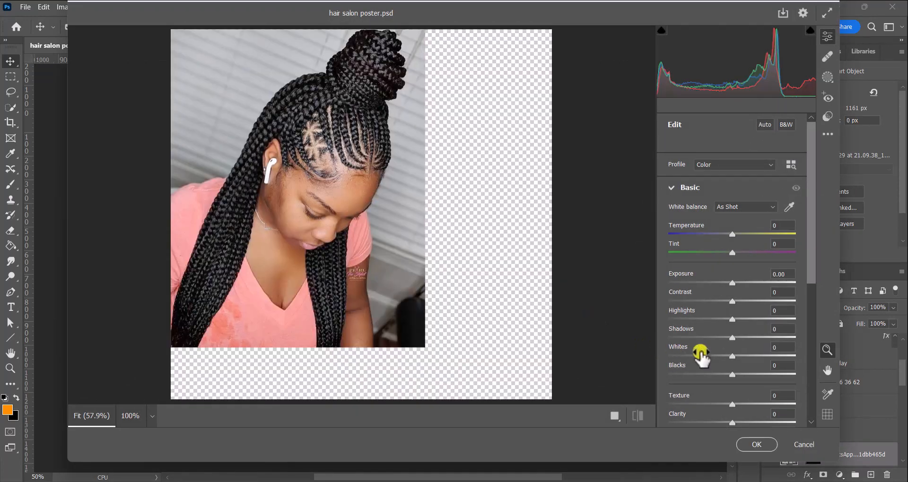
- Set the portrait's Texture to +100 and Clarity to +29 and apply the Camera Raw adjustments
scroll(702, 356, "down", 5)
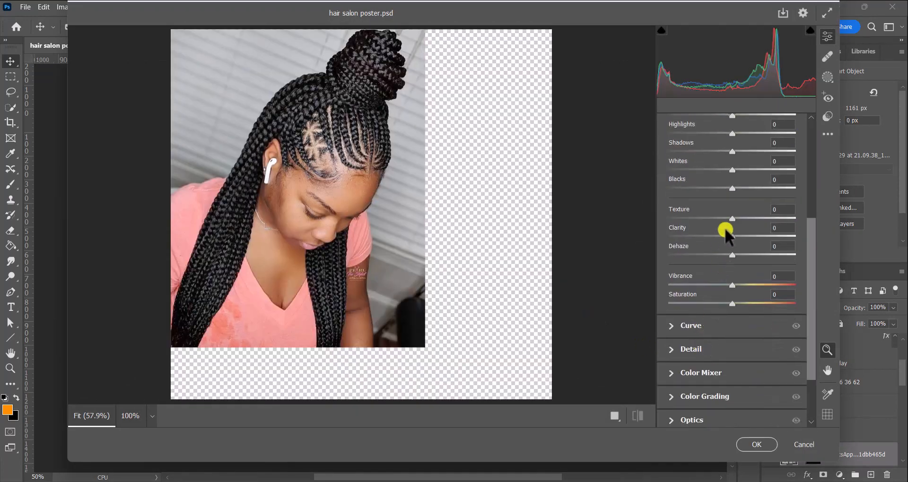
left_click_drag(733, 221, 799, 219)
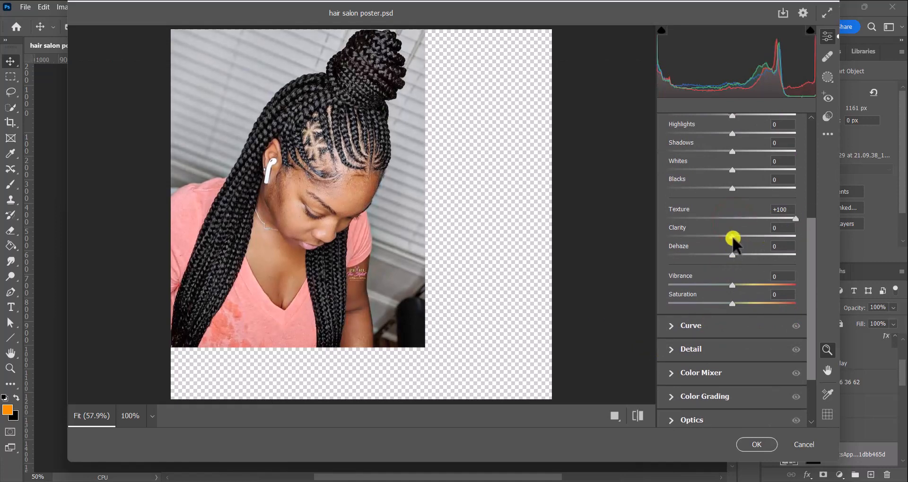
left_click_drag(733, 237, 752, 237)
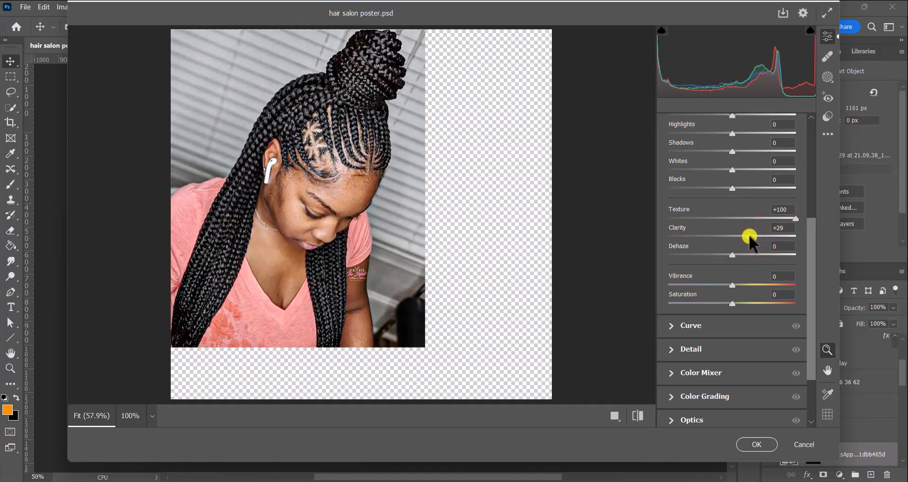
left_click(755, 444)
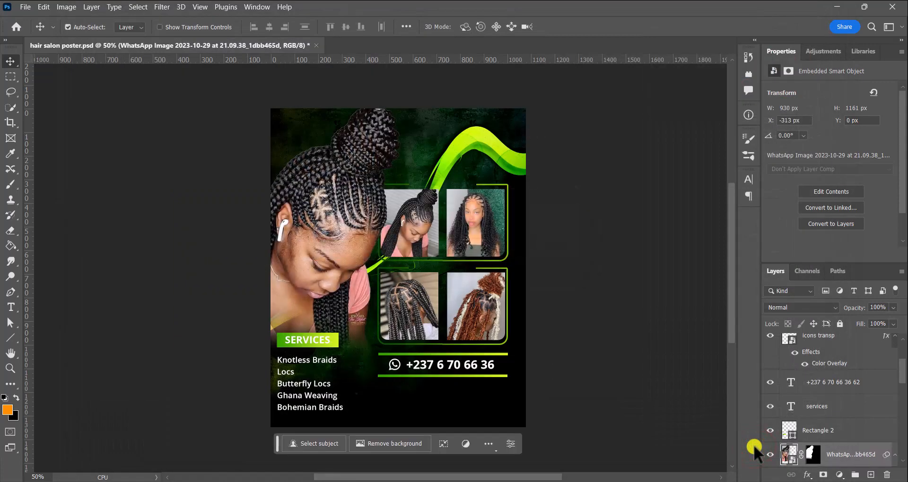
scroll(442, 255, "up", 1)
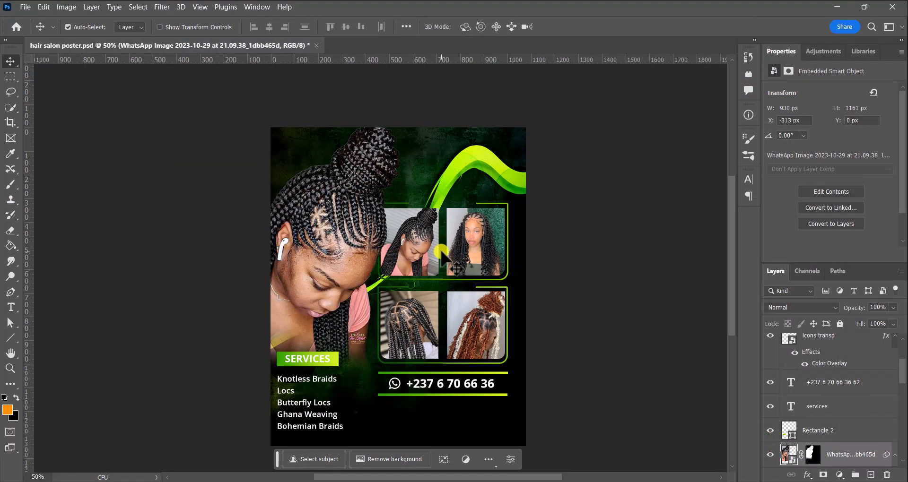
scroll(442, 258, "down", 1)
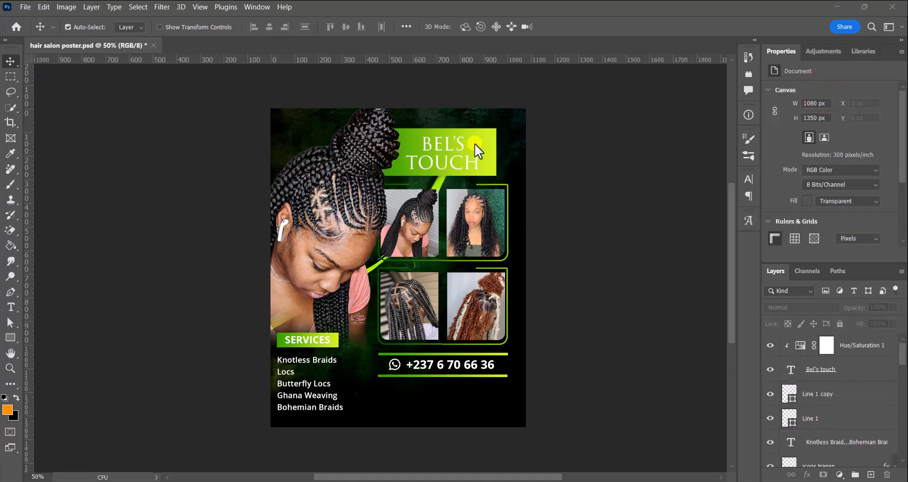
- Place the "icons transp" image from the design rsc icons folder as an embedded layer above the title's Hue/Saturation 1 adjustment
left_click(462, 137)
left_click(458, 140)
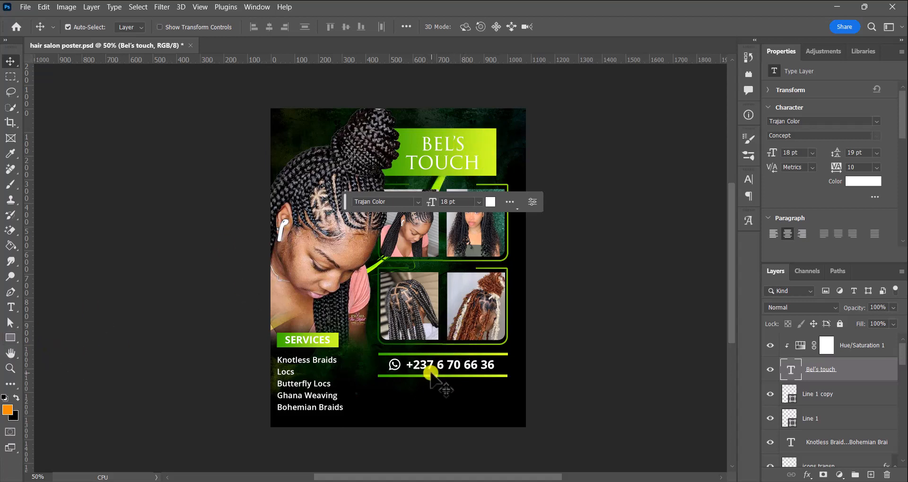
left_click(856, 348)
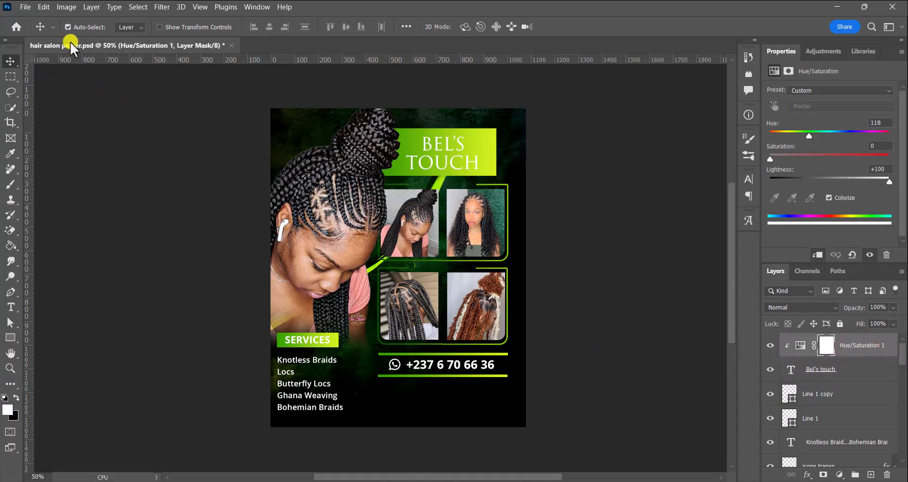
left_click(21, 7)
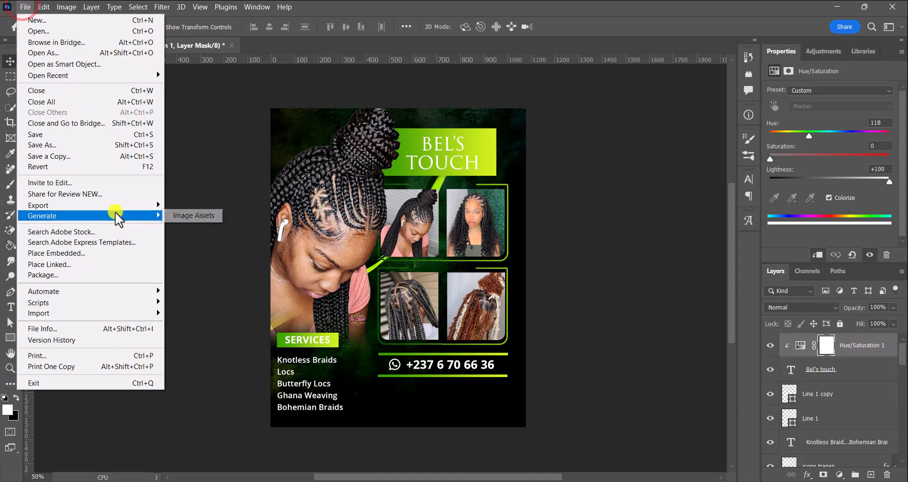
left_click(77, 251)
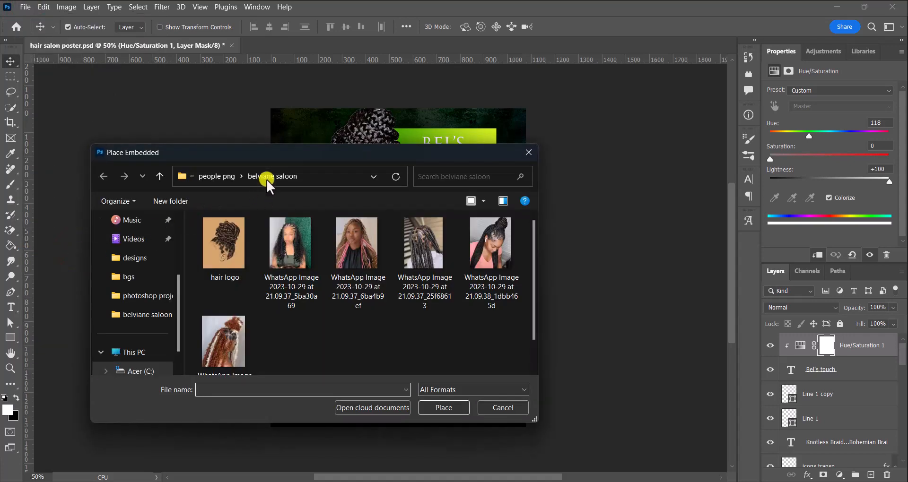
left_click(223, 179)
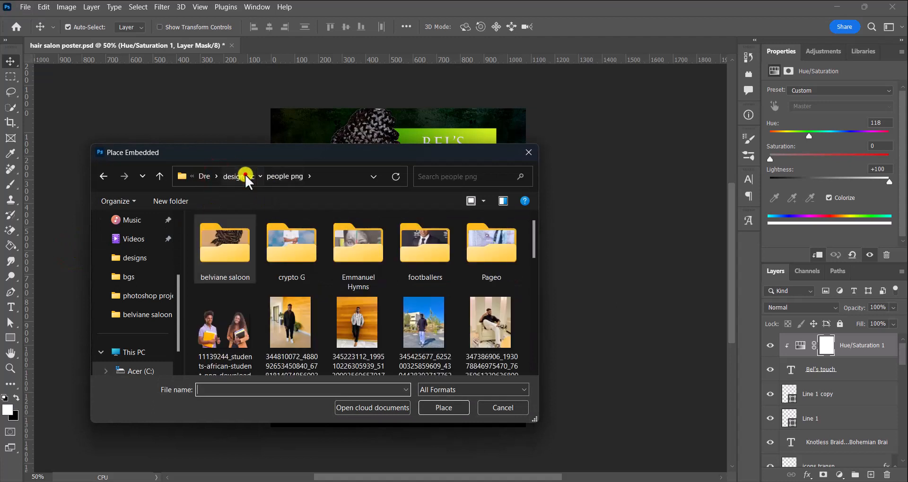
left_click(244, 178)
left_click(222, 260)
key("i")
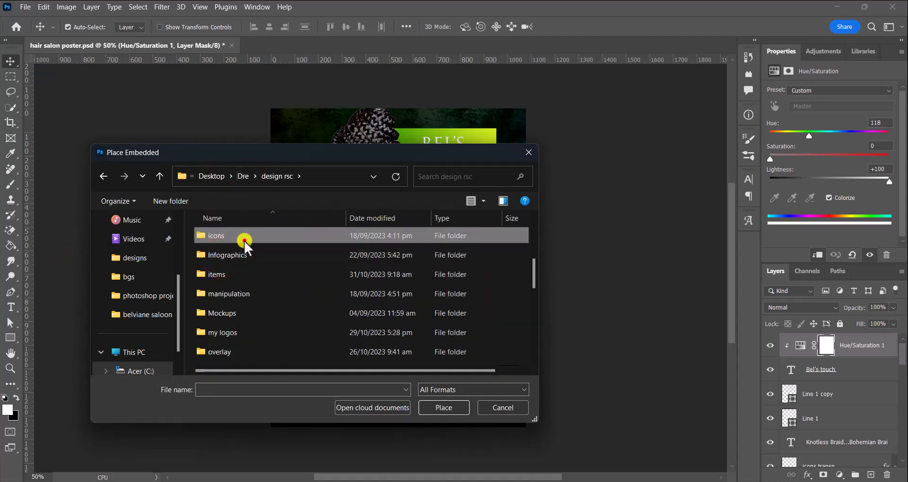
double_click(235, 243)
left_click(236, 260)
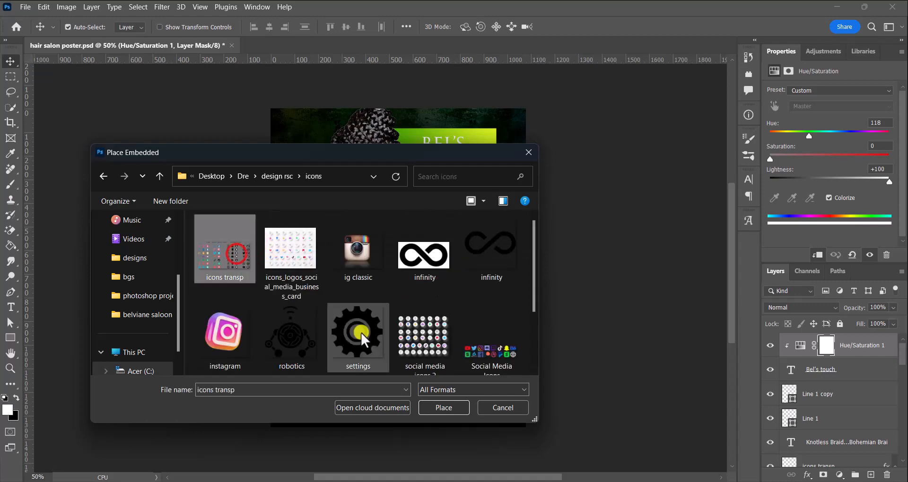
left_click(437, 407)
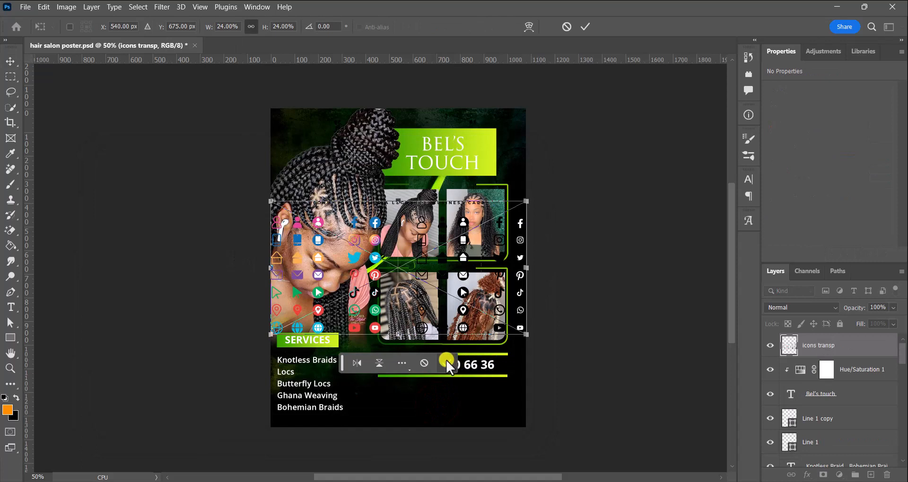
left_click(447, 362)
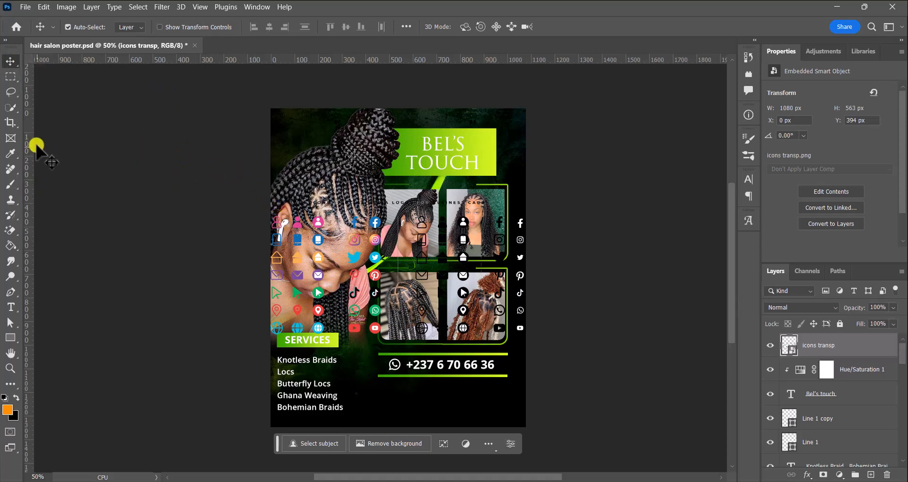
- Mask the icon sheet down to its black location pin and move the layer to X -199 px, Y 734 px, below the WhatsApp icon
left_click(9, 78)
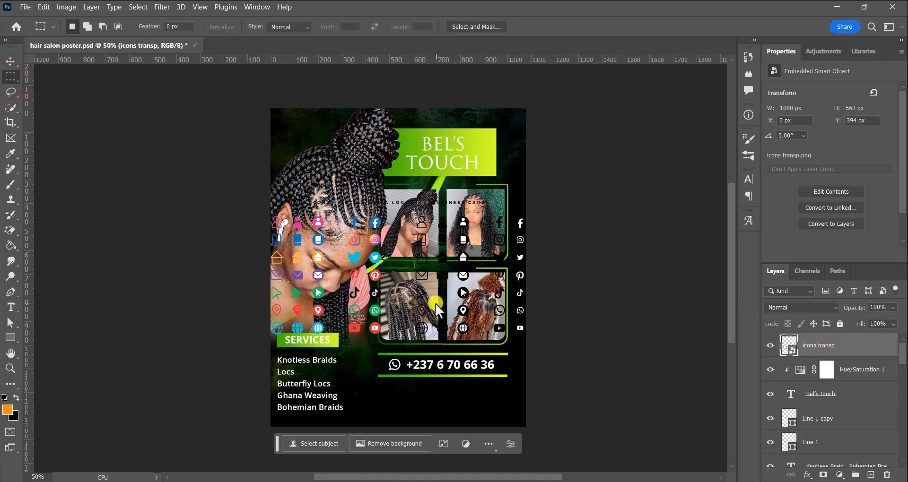
left_click_drag(435, 302, 450, 319)
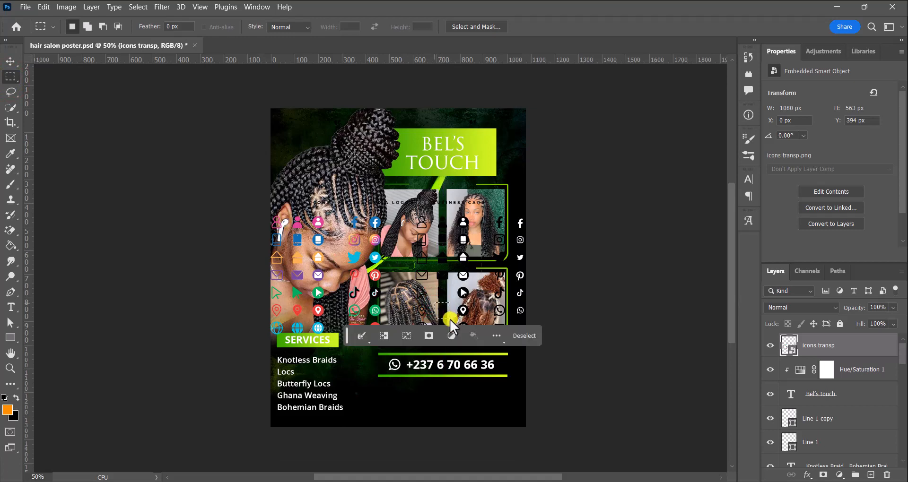
left_click(431, 335)
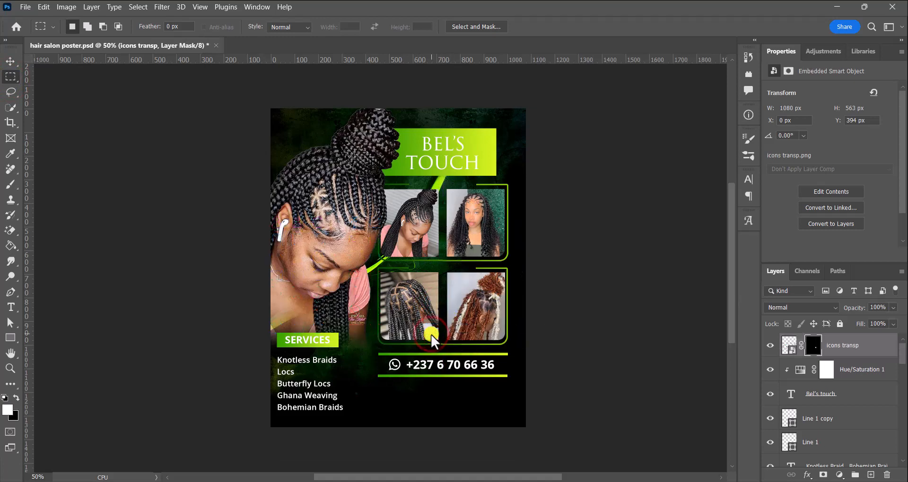
left_click(10, 62)
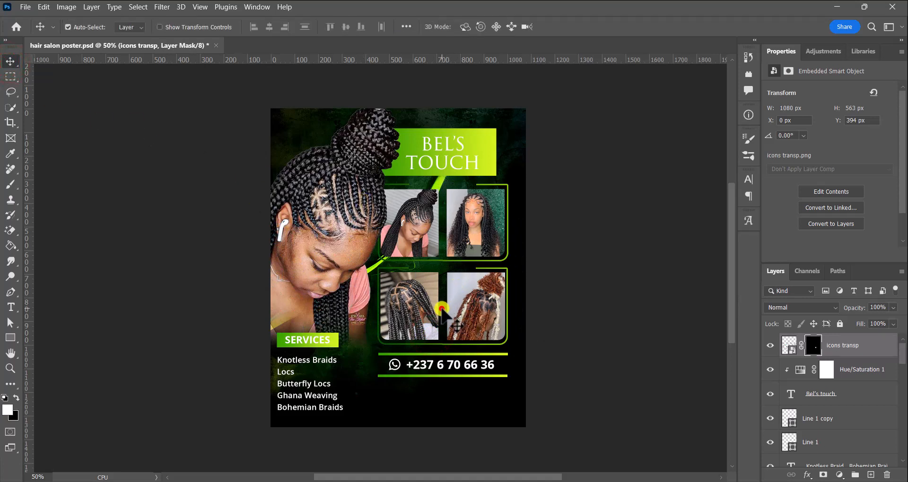
left_click_drag(451, 306, 395, 393)
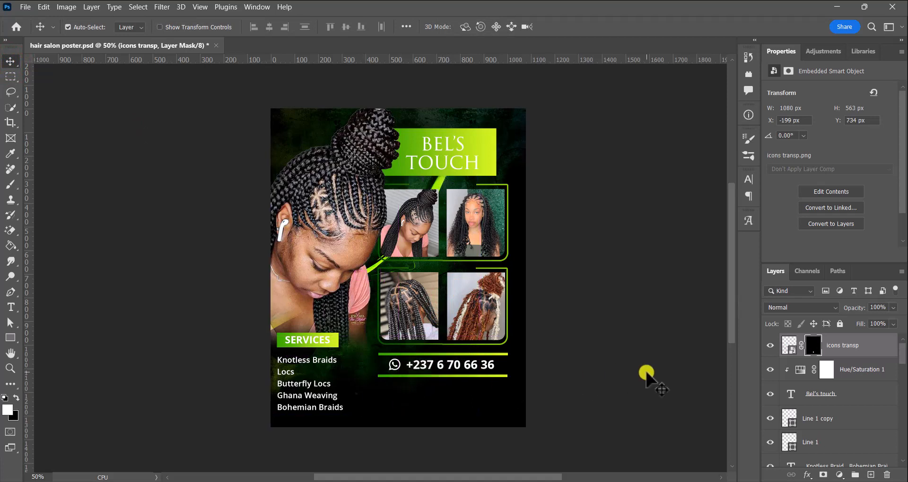
- Apply a white Color Overlay at 100% opacity to the masked location pin layer
left_click(789, 345)
left_click(808, 474)
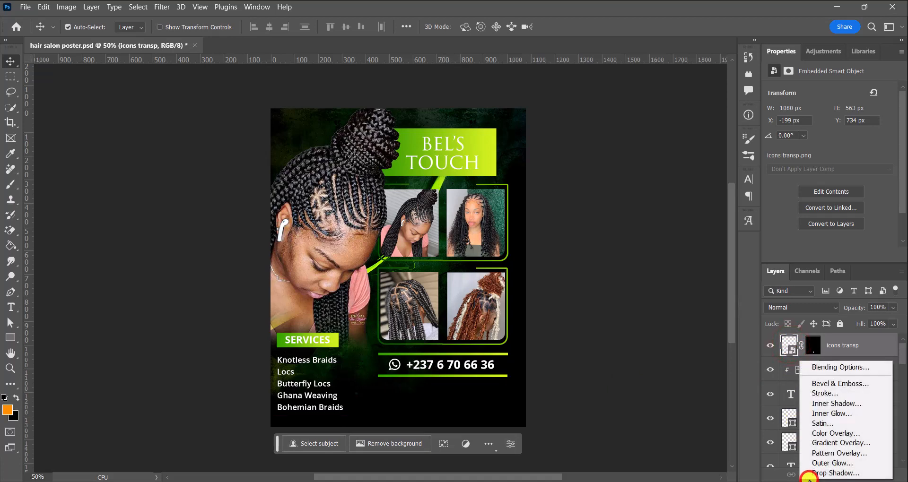
left_click(827, 432)
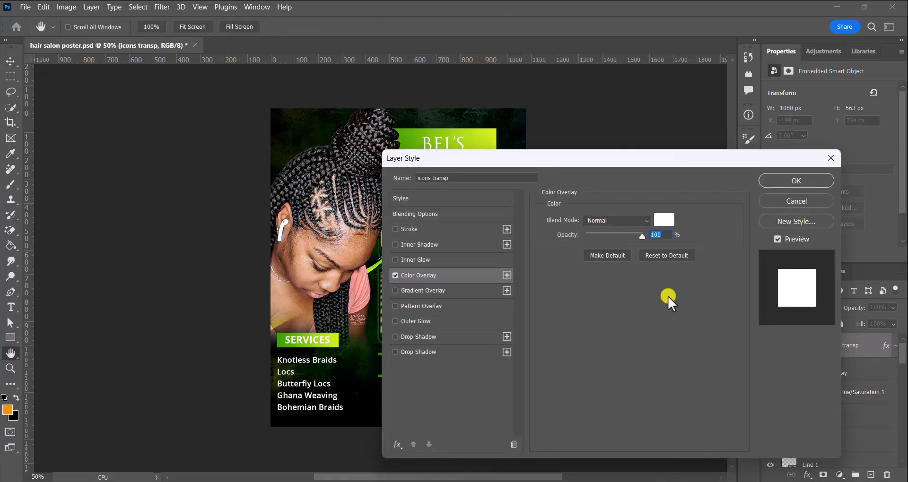
left_click_drag(578, 164, 627, 152)
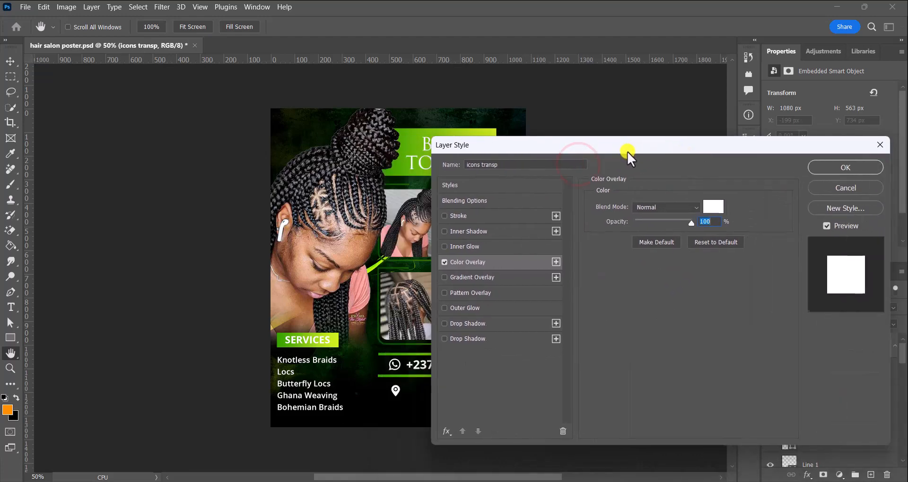
left_click(833, 166)
- Move the location pin layer to Y 732 px and nudge it slightly left, aligning it under the WhatsApp icon
left_click_drag(411, 401, 395, 395)
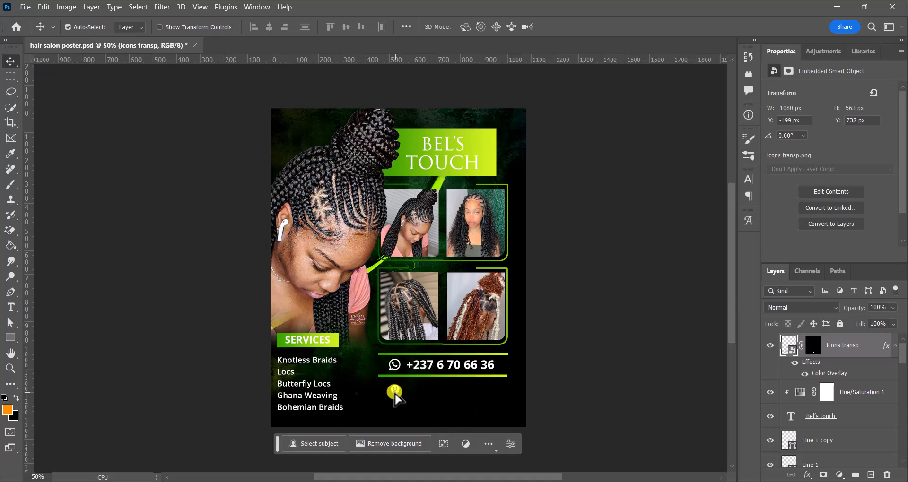
key("Left")
key("Left")
left_click(419, 405)
- Duplicate the phone number text beside the location pin and set the copy's font size to 8 pt
left_click(432, 369)
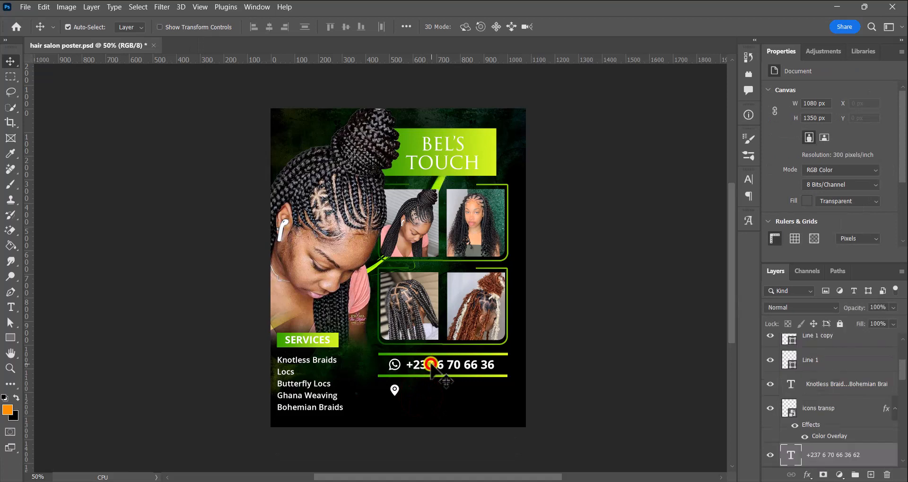
left_click_drag(431, 369, 427, 395)
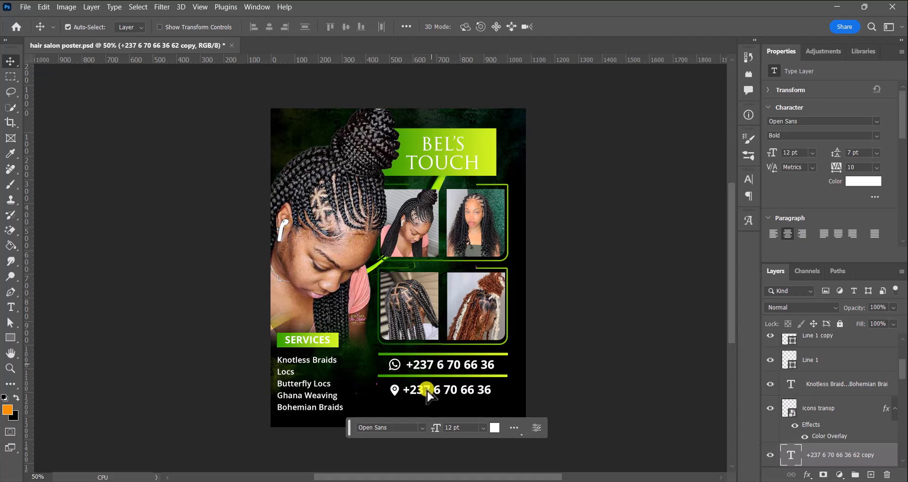
left_click(482, 428)
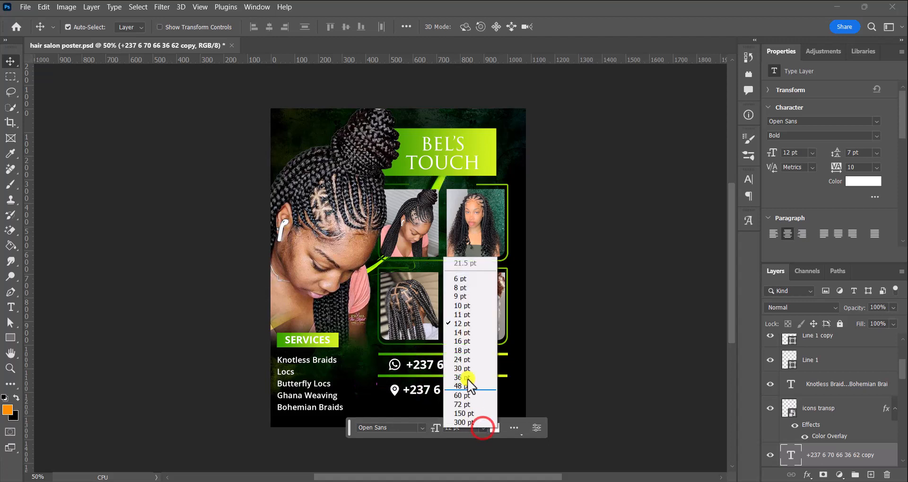
left_click(458, 288)
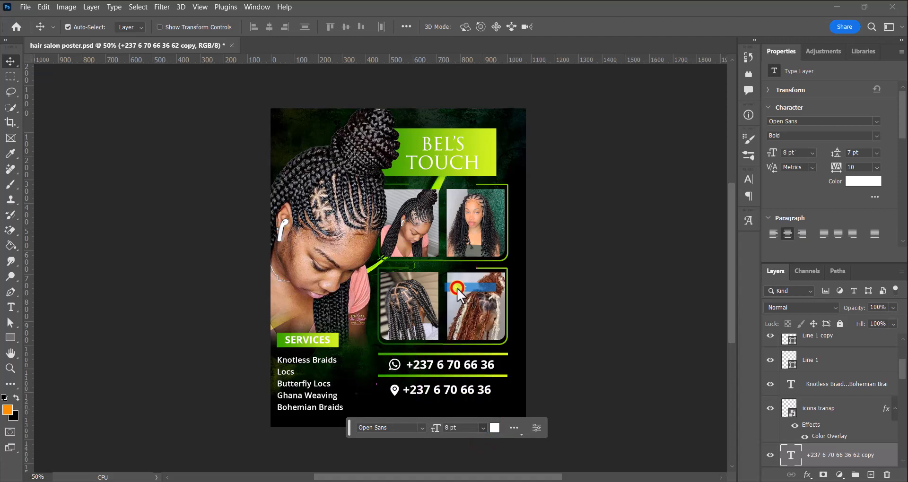
left_click(442, 389)
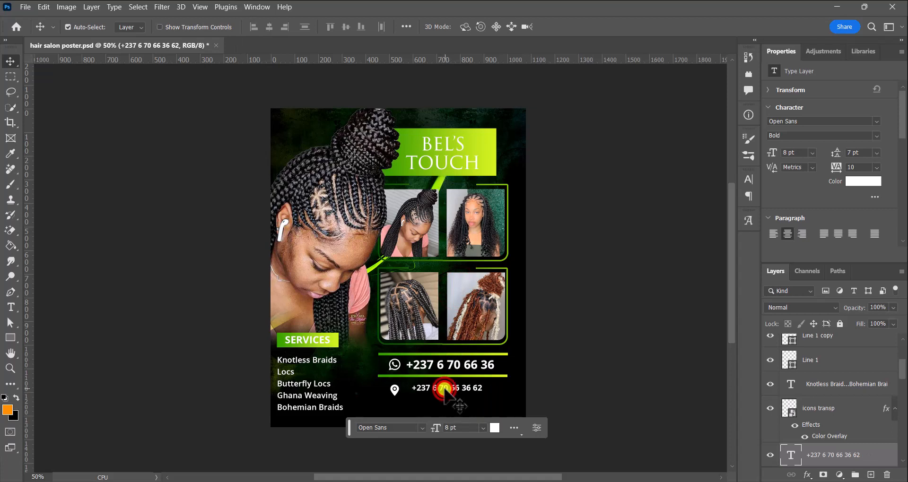
- Clear the copied phone number and start entering the salon's neighbourhood name in its place
double_click(445, 389)
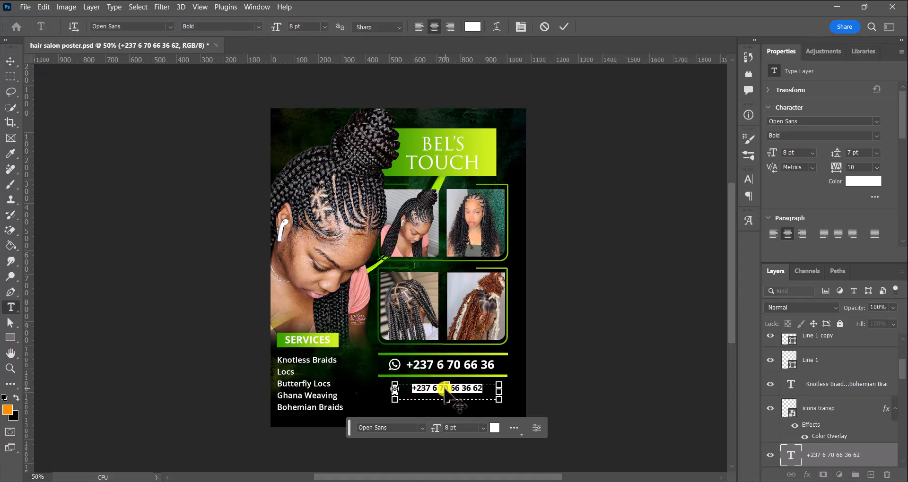
key("BackSpace")
type("MOL")
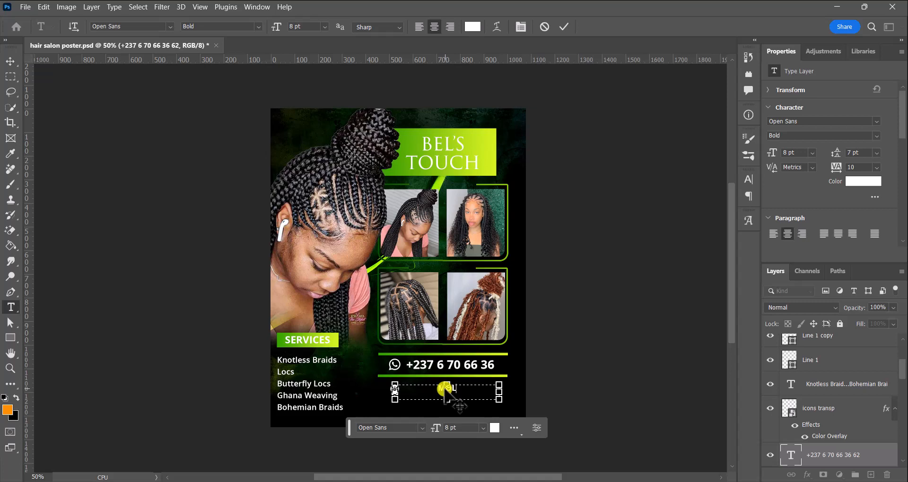
key("BackSpace")
key("BackSpace")
key("BackSpace")
type("MOLYK")
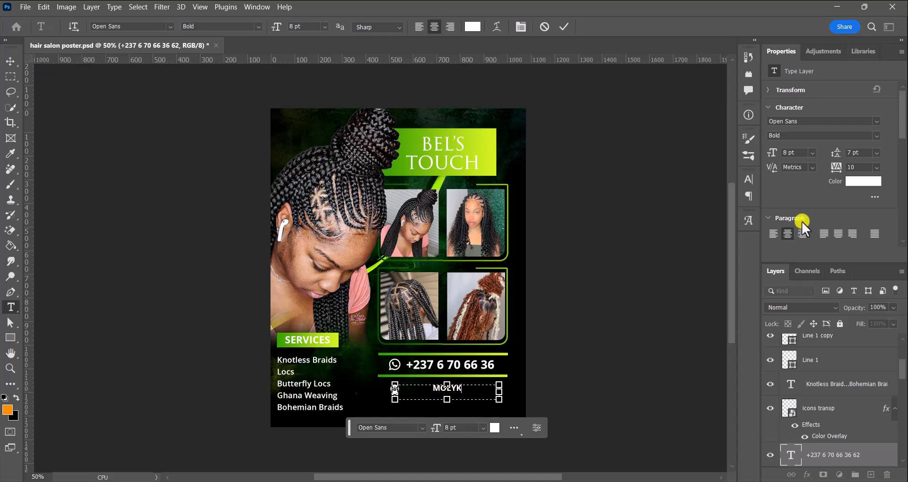
- Turn off All Caps for the location text and retype its opening letters in mixed case
scroll(804, 186, "down", 1)
scroll(804, 186, "down", 1)
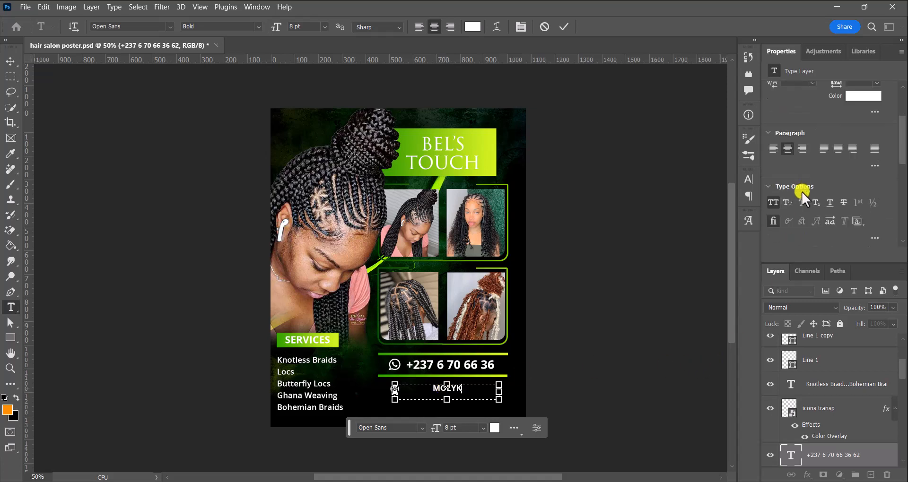
left_click(772, 203)
key("BackSpace")
key("BackSpace")
key("BackSpace")
key("BackSpace")
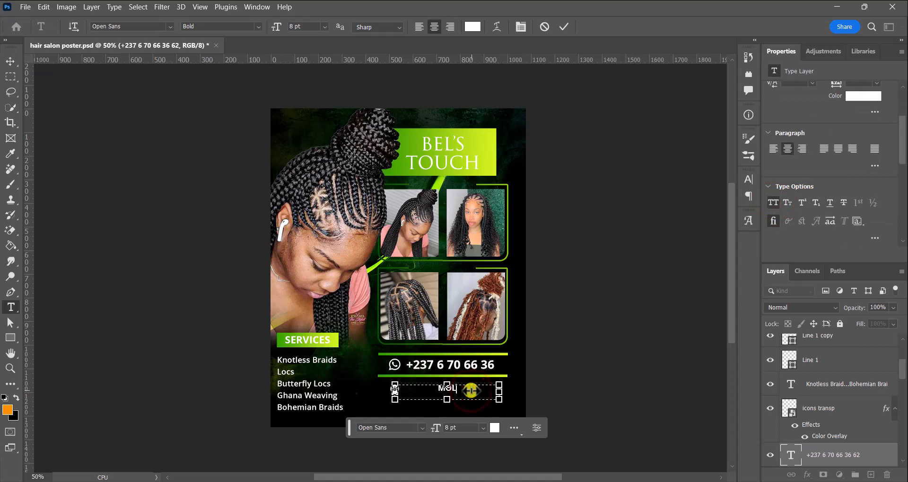
type("O")
key("BackSpace")
type("O")
double_click(471, 391)
left_click(777, 203)
left_click(461, 392)
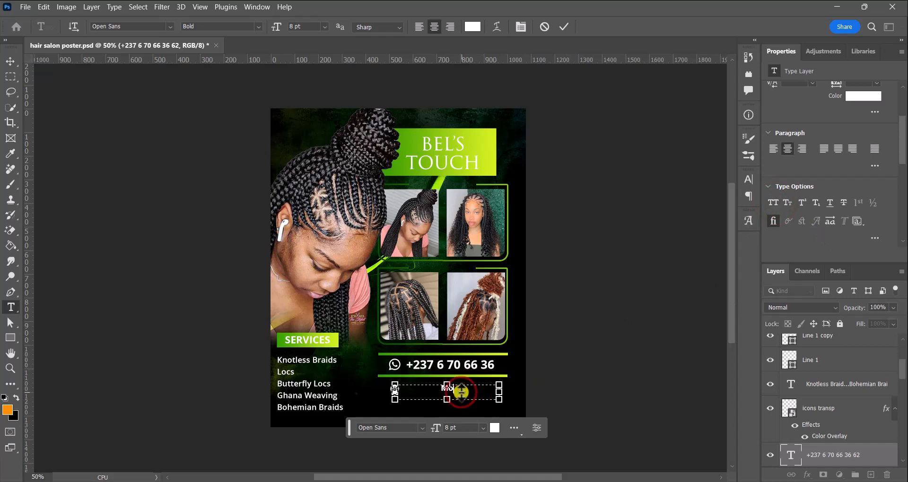
type("lyko, Buea")
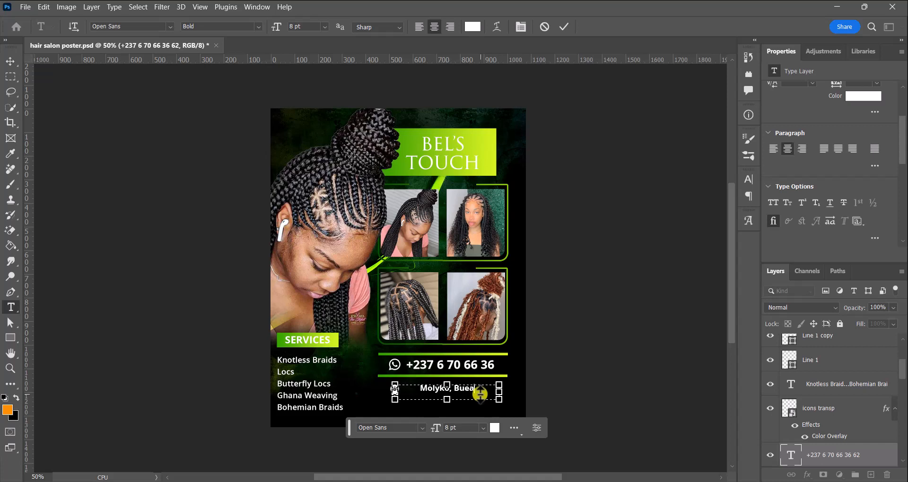
key("BackSpace")
key("BackSpace")
key("BackSpace")
key("BackSpace")
key("BackSpace")
key("BackSpace")
key("BackSpace")
key("BackSpace")
key("BackSpace")
key("BackSpace")
key("BackSpace")
key("BackSpace")
- Enter the salon's location in the text box as city, neighbourhood, a hyphen and the area name
type("Buea, Molyko-")
key("BackSpace")
type("- Untarred Malingo")
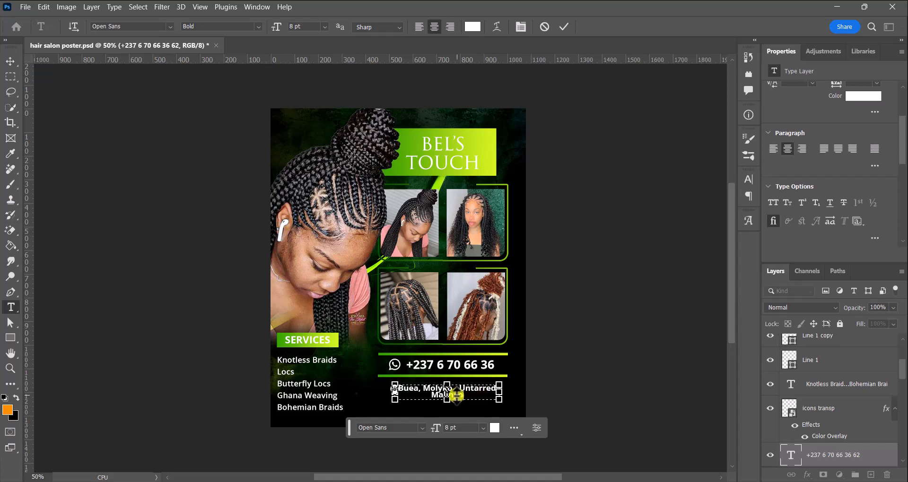
- Set the whole location text to 6 pt and move it just to the right of the location pin
left_click_drag(467, 397, 398, 384)
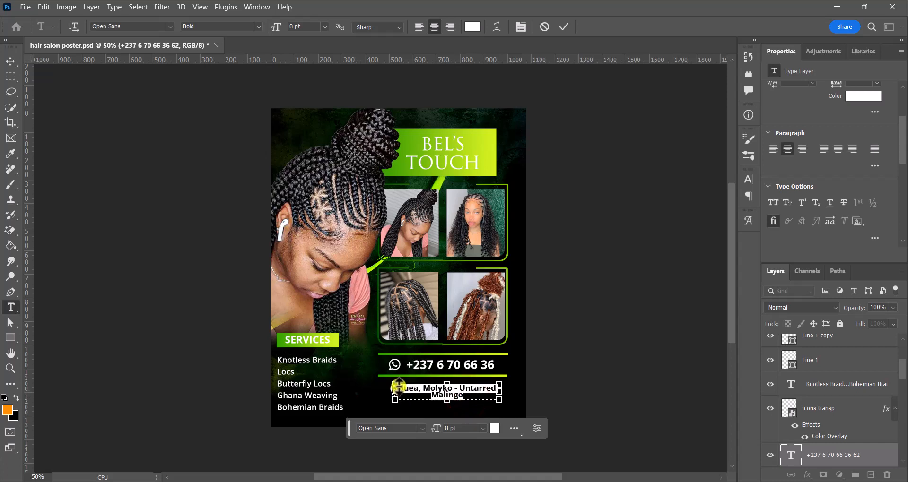
left_click(483, 431)
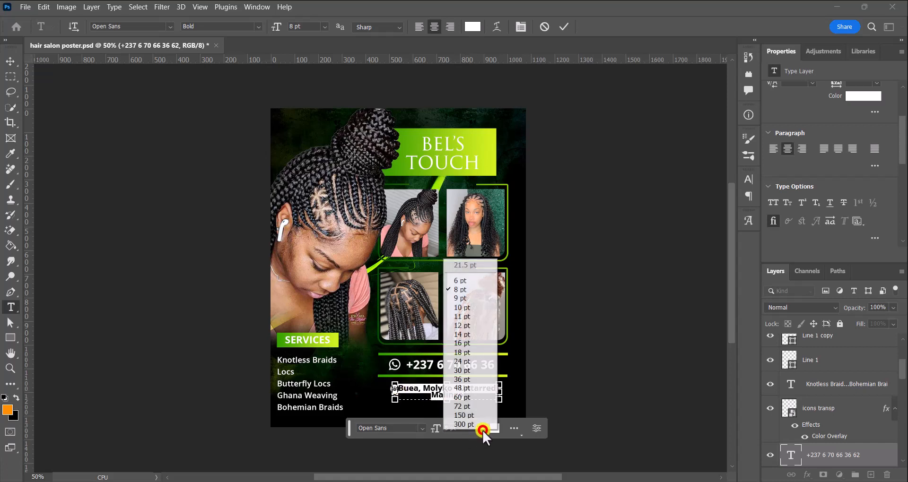
left_click(460, 281)
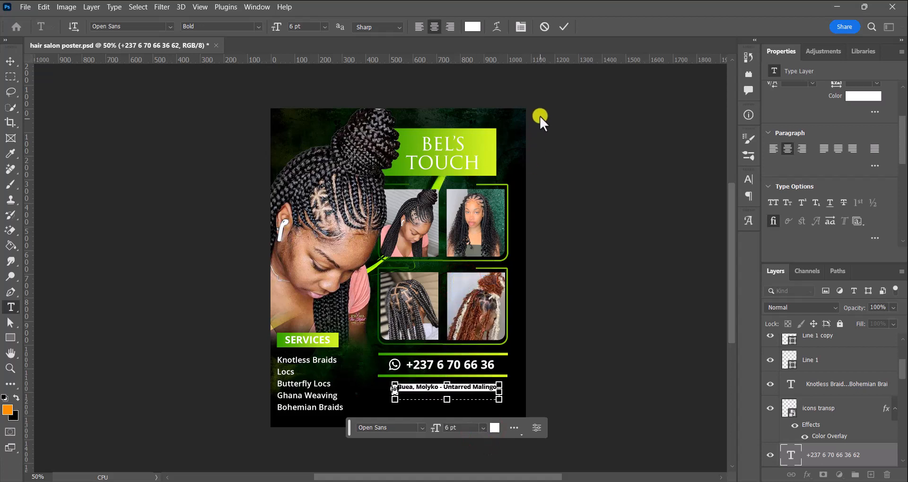
left_click(561, 24)
key("v")
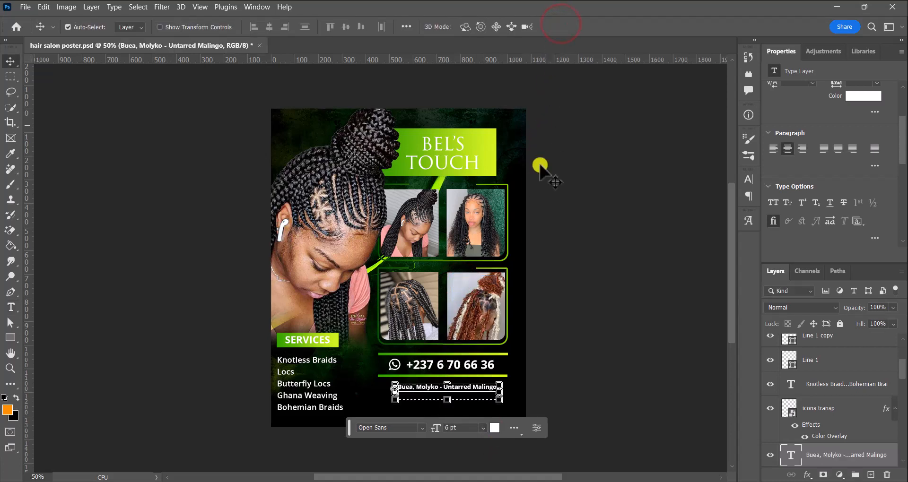
mouse_move(439, 388)
left_mouse_down()
mouse_move(453, 401)
mouse_move(453, 393)
left_mouse_up()
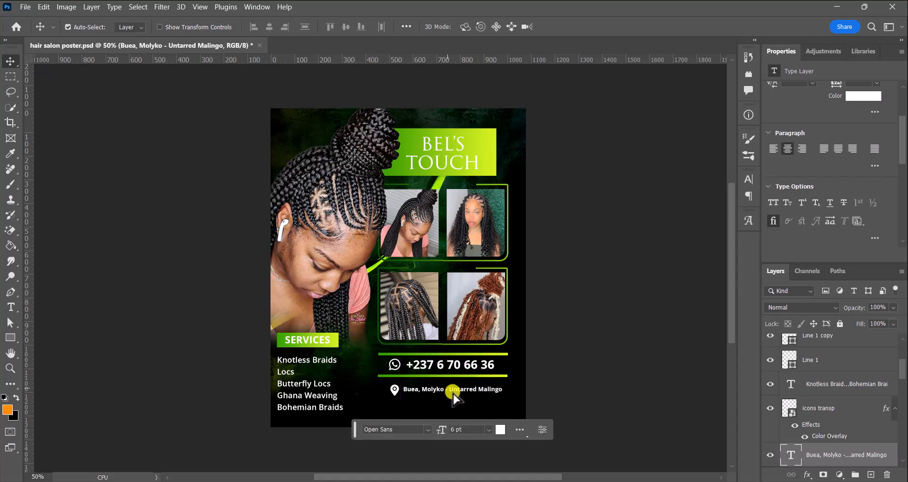
- Break the location text onto a second line after the hyphen
scroll(443, 406, "down", 1)
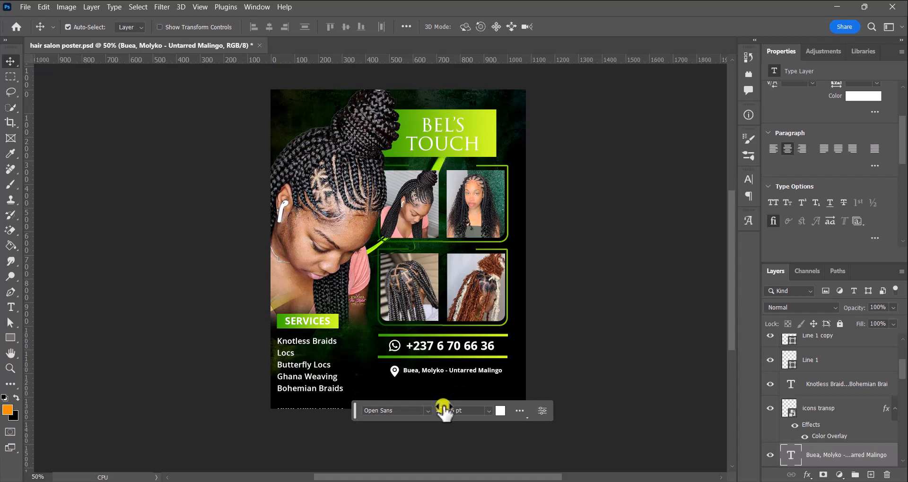
scroll(448, 386, "down", 1)
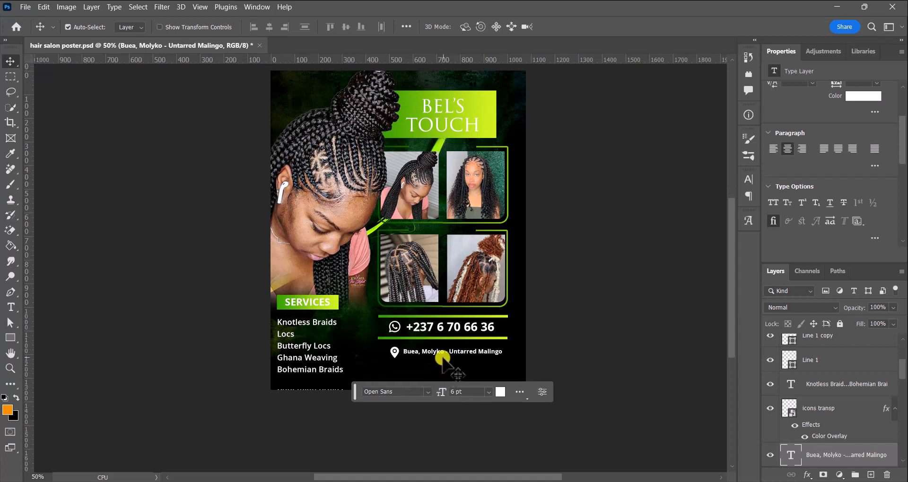
left_click(439, 352)
double_click(440, 352)
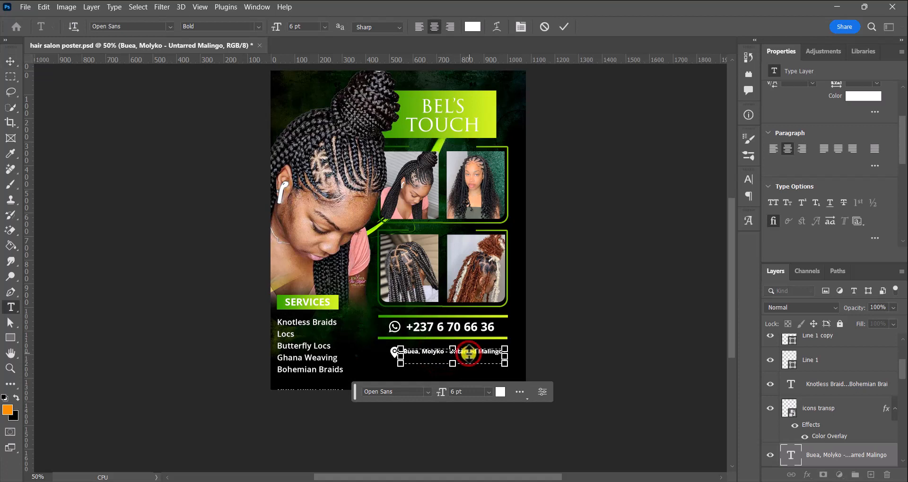
left_click(468, 352)
left_click(447, 353)
key("Return")
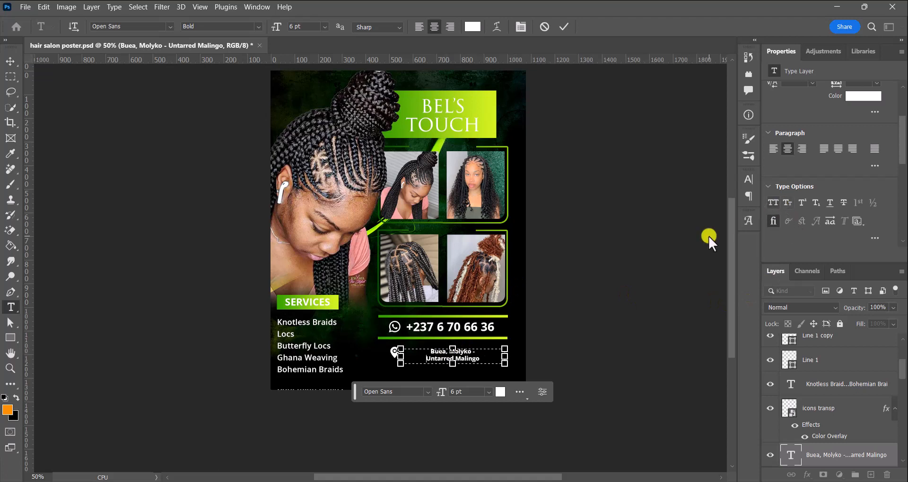
- Justify both lines of the location text with the last line aligned left
left_click_drag(481, 359, 428, 349)
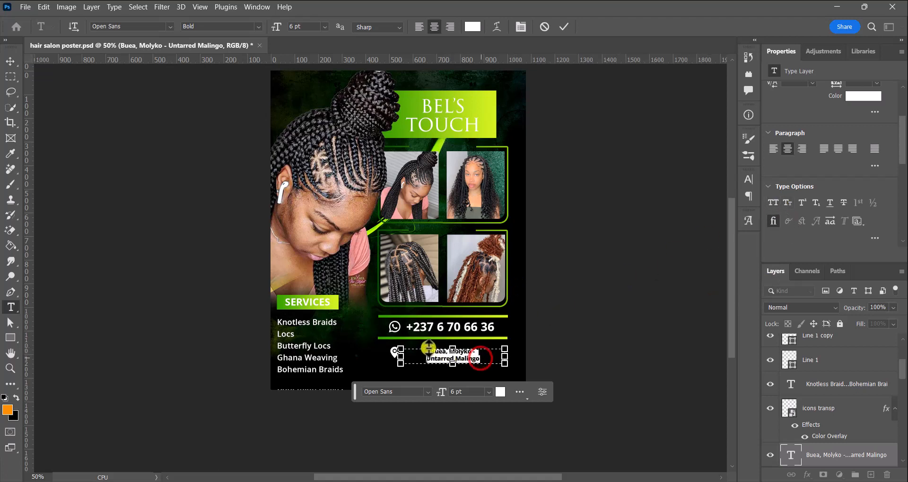
left_click(823, 152)
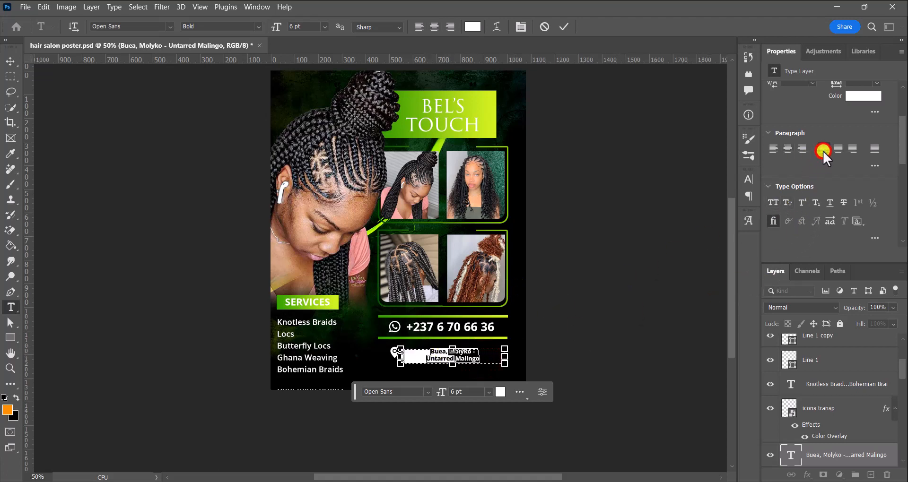
left_click(562, 24)
key("v")
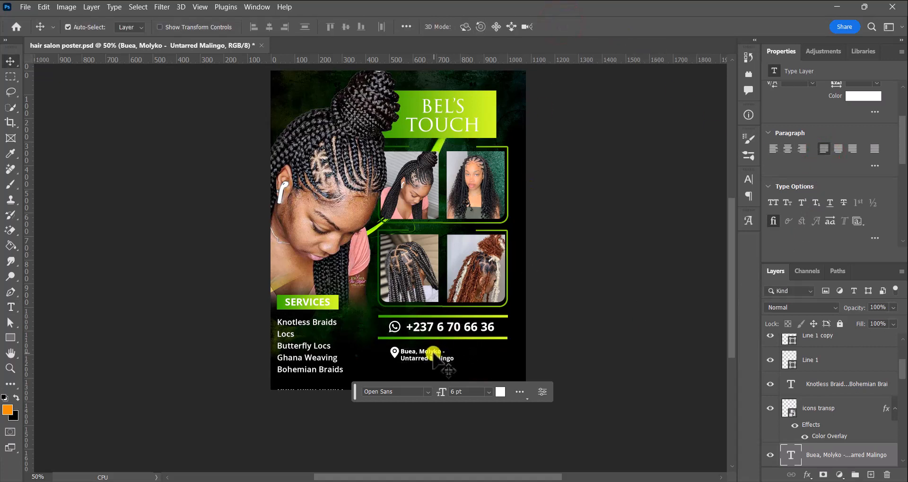
- Position the two-line location text level with the pin, aligned under the start of the phone number, and save the poster
left_click(431, 353)
mouse_move(431, 352)
left_mouse_down()
mouse_move(430, 367)
mouse_move(440, 347)
left_mouse_up()
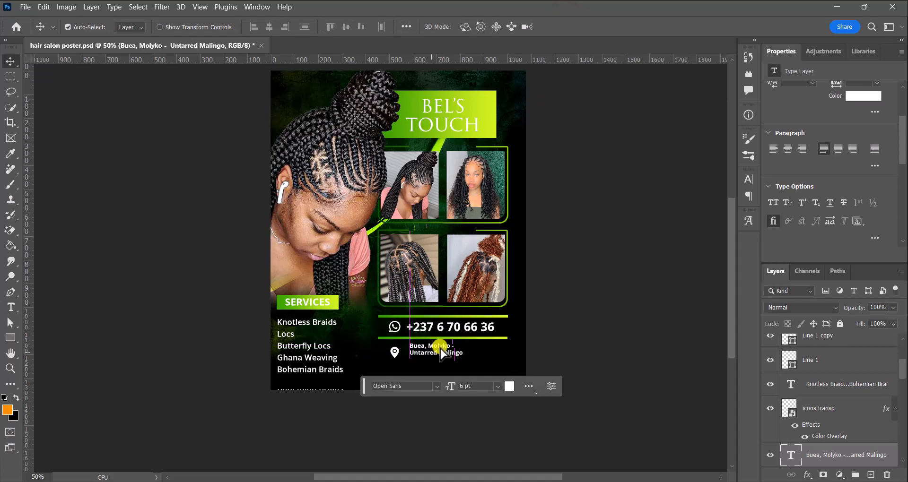
key("Left")
key("Left")
key("Left")
key("Left")
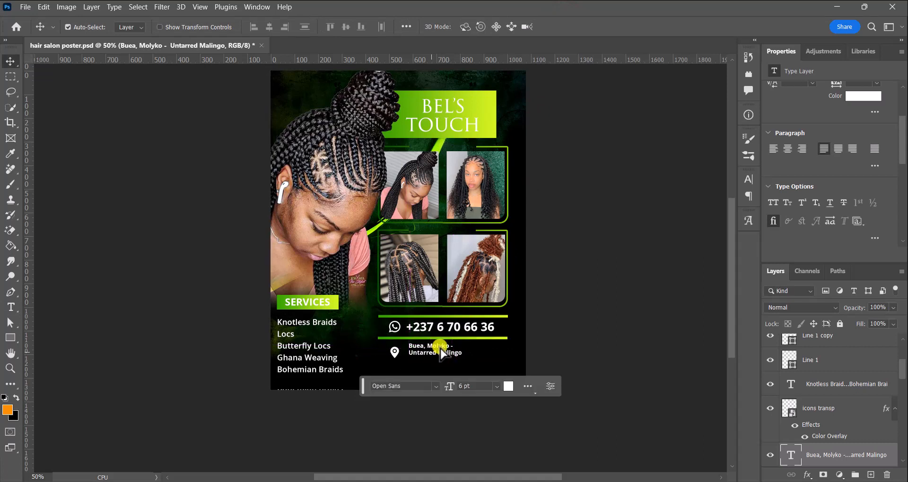
key("Down")
key("Down")
key("Down")
key("Down")
key("Down")
key("Down")
key("Down")
key("Down")
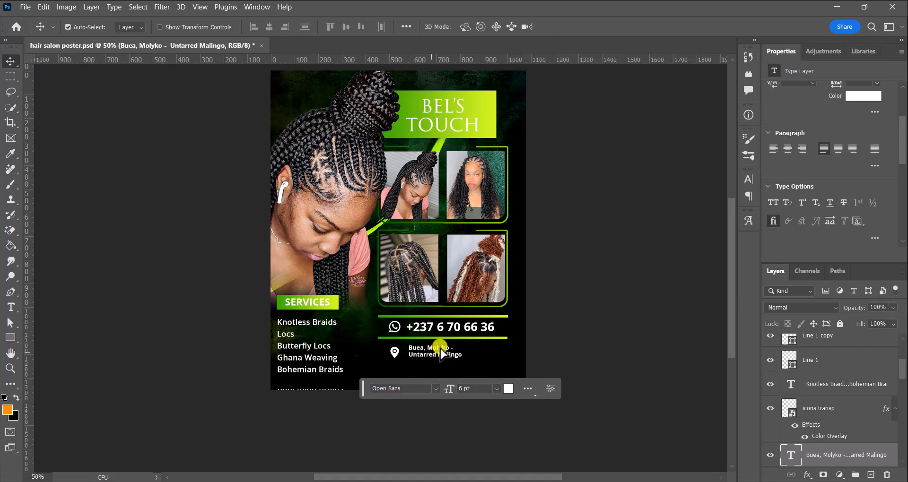
key("Down")
key("Left")
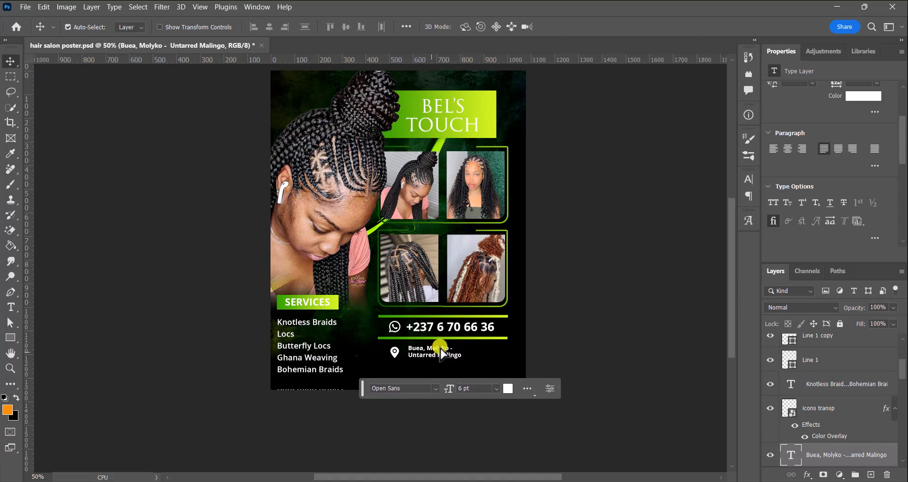
left_click(472, 362)
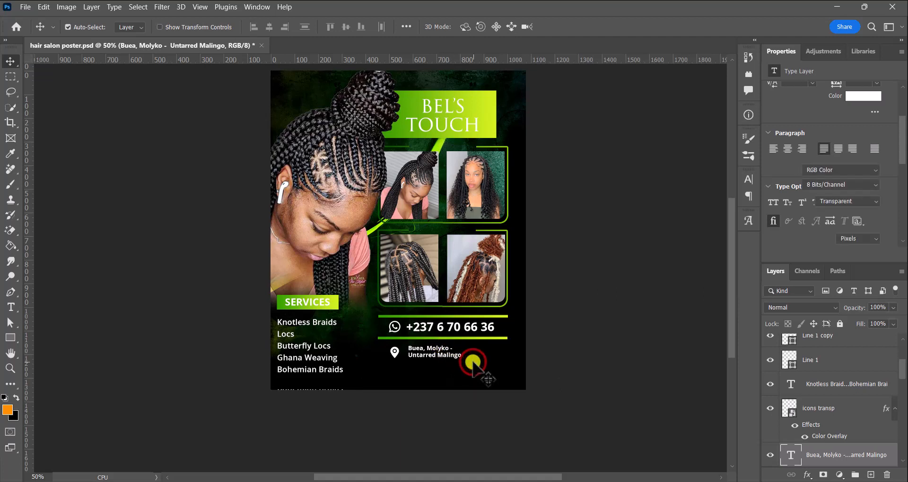
key("ctrl+s")
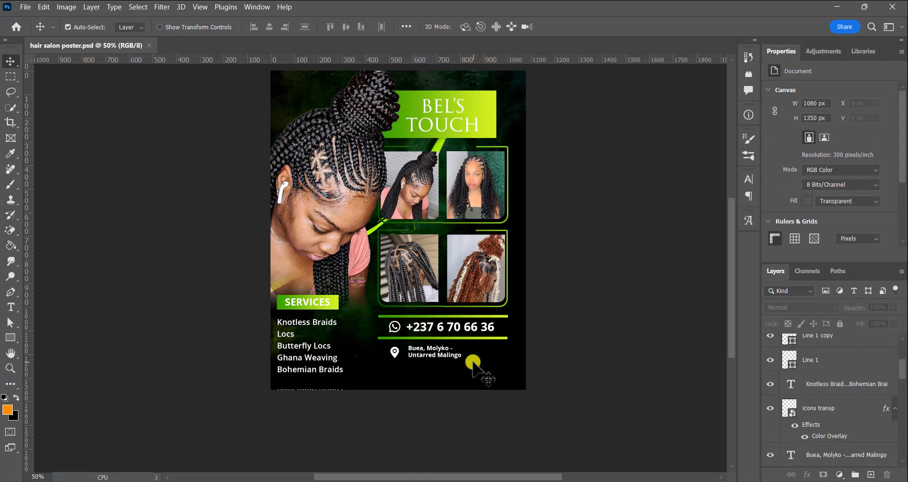
- Duplicate the green SERVICES bar, place the copy below the location text, and stretch it to 548 px wide to match the contact lines
left_click(334, 304)
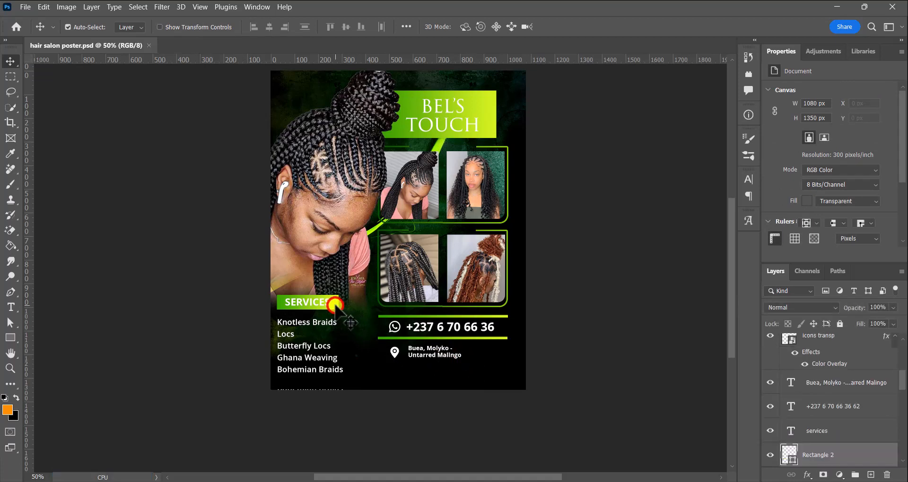
key("ctrl+j")
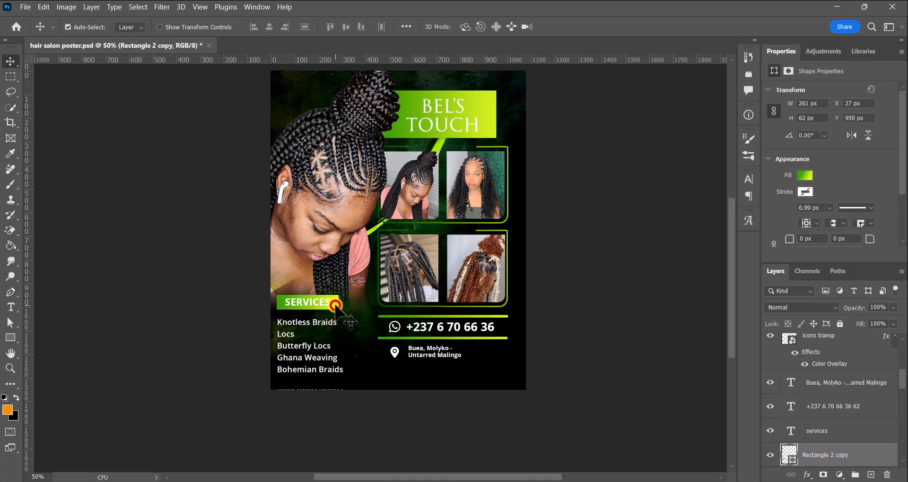
left_click_drag(335, 304, 446, 379)
left_click_drag(436, 379, 437, 376)
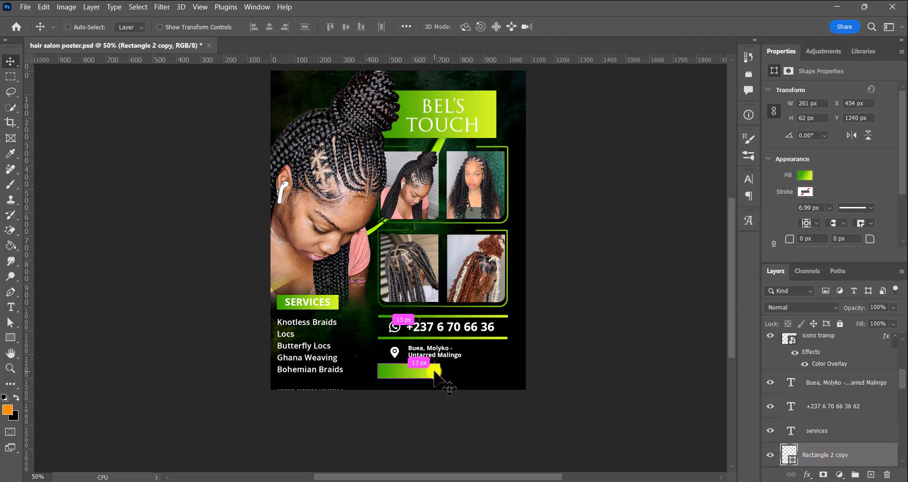
key("ctrl+t")
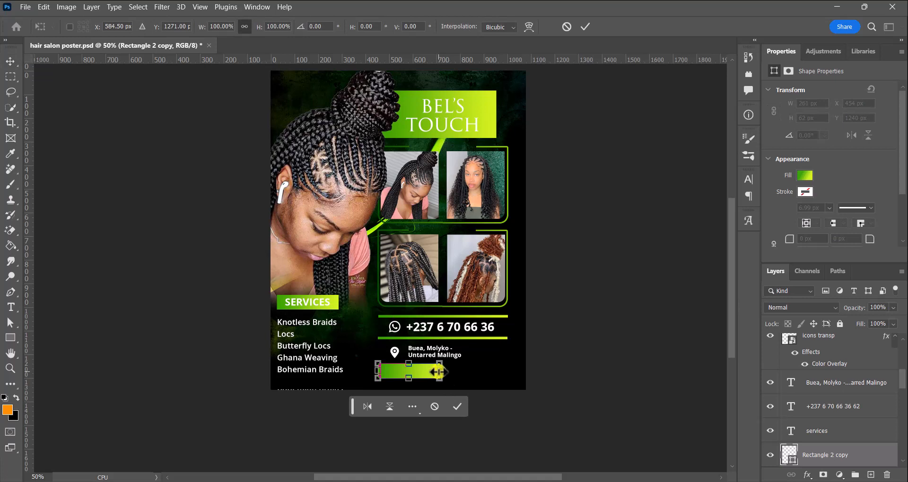
left_click_drag(440, 372, 505, 367)
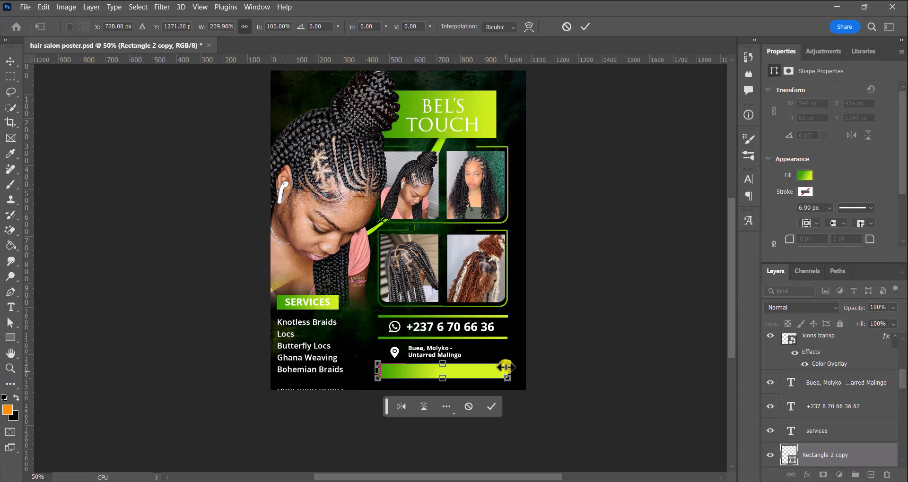
left_click(492, 400)
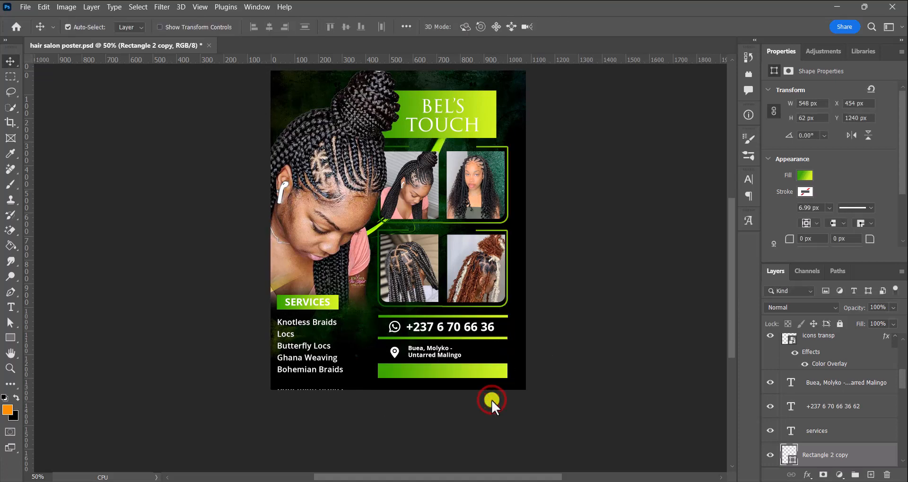
- Duplicate the location text onto the new green bar and replace its wording with "We offer home services as well"
left_click(442, 356)
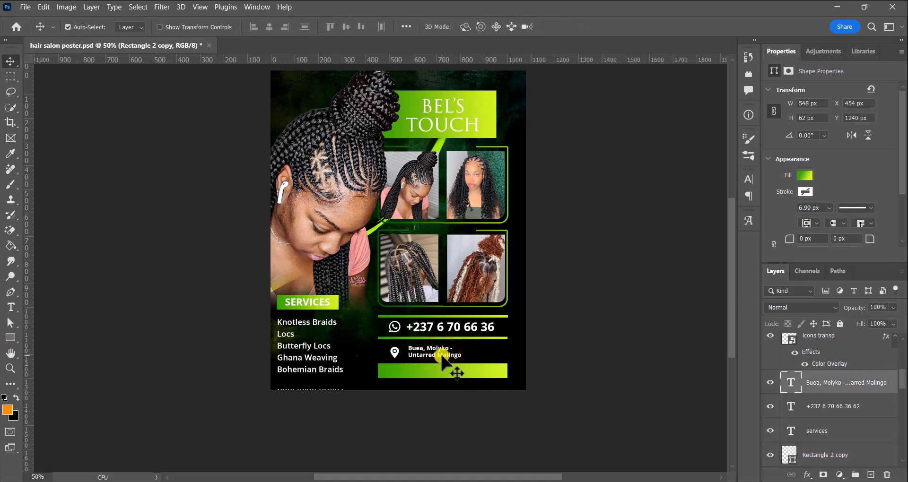
key("ctrl+j")
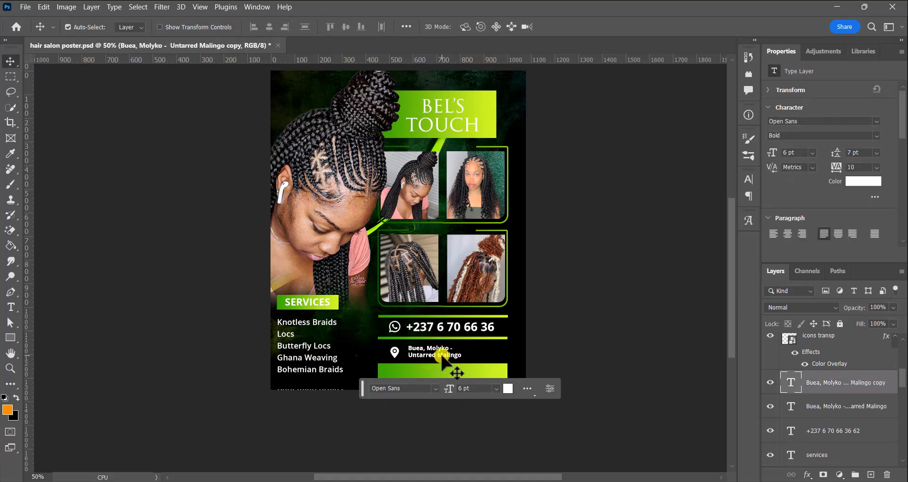
left_click_drag(442, 356, 441, 374)
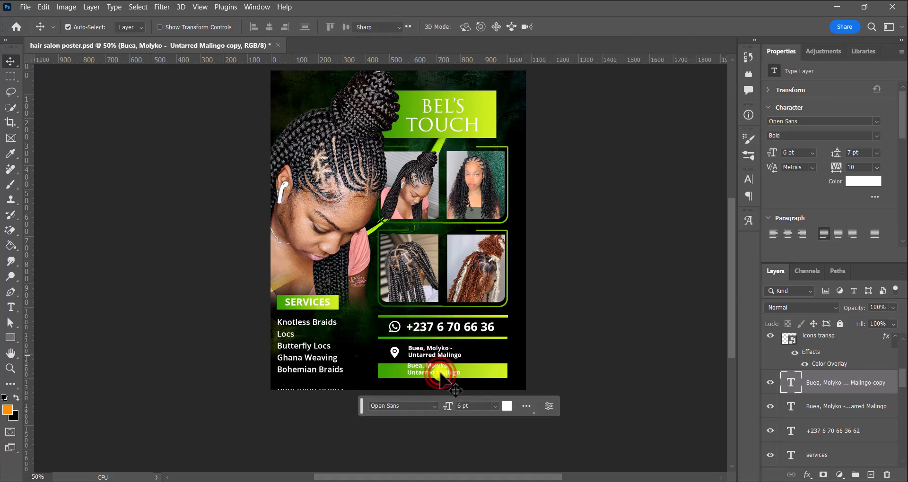
double_click(440, 373)
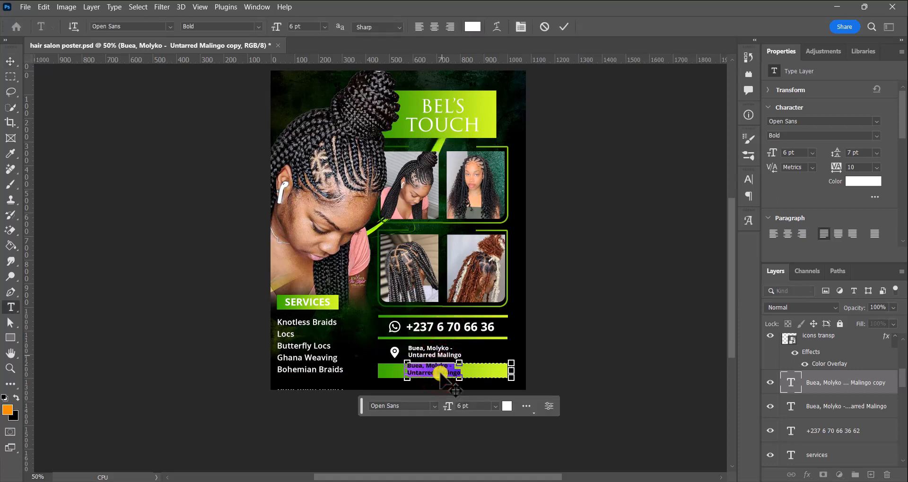
key("BackSpace")
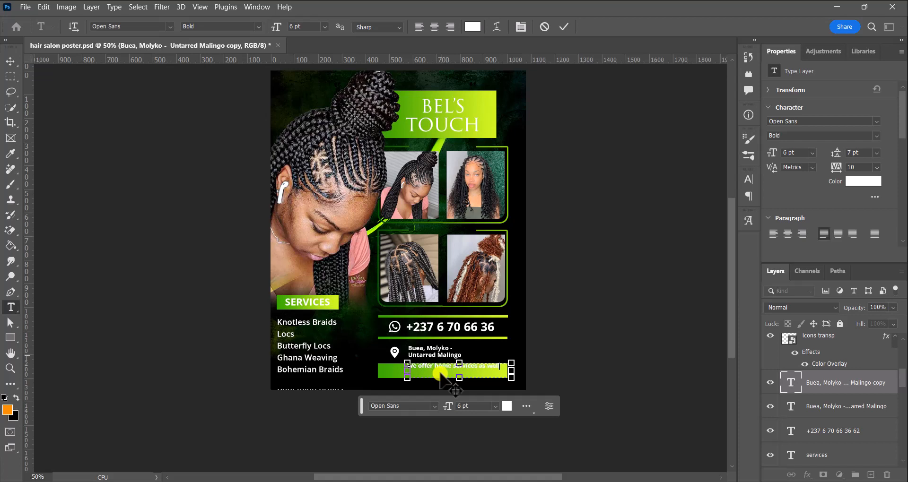
left_click(561, 30)
key("v")
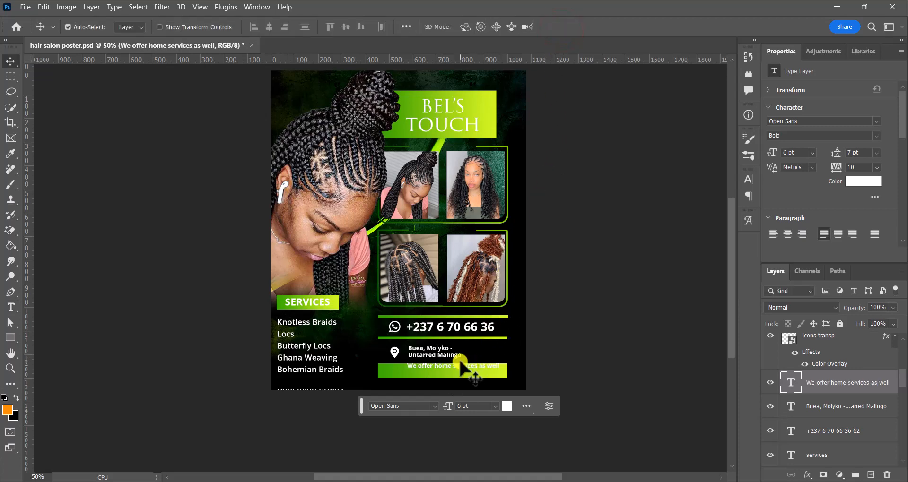
- Vertically align the home services text with its green bar and lower the bar to Y 1254 px
left_click_drag(460, 365, 458, 376)
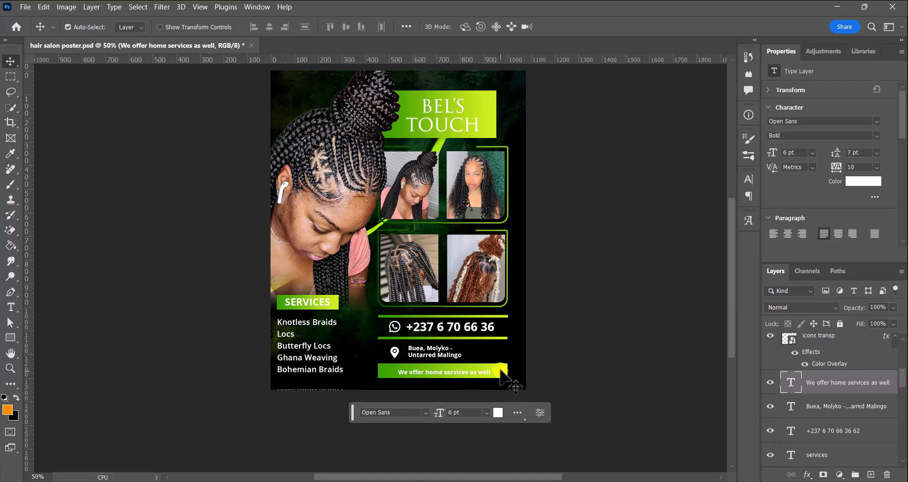
left_click(502, 372)
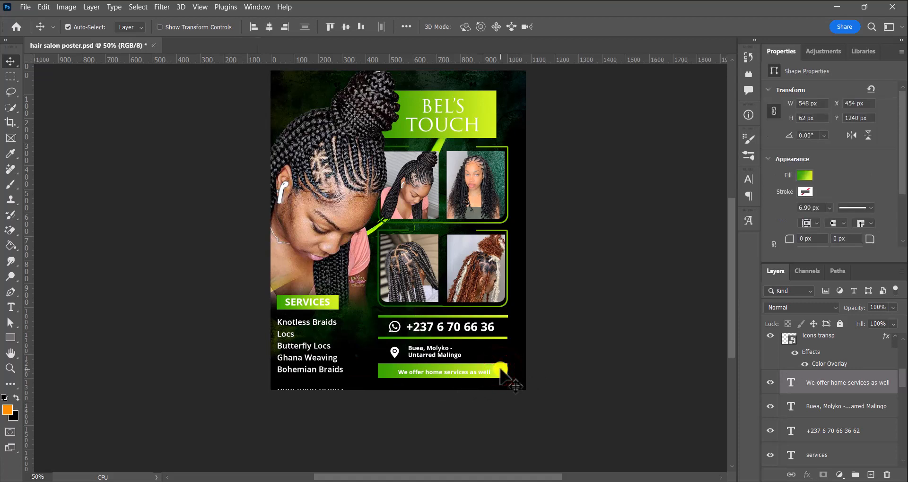
left_click(344, 25)
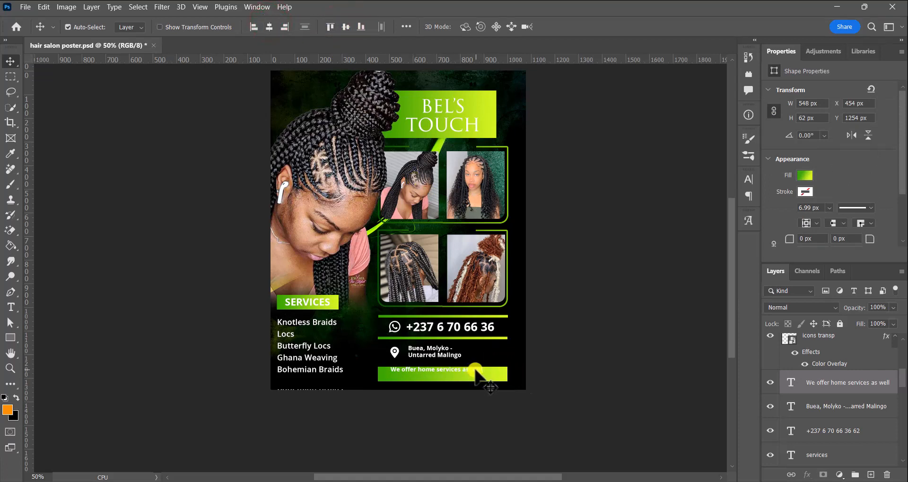
left_click(541, 346)
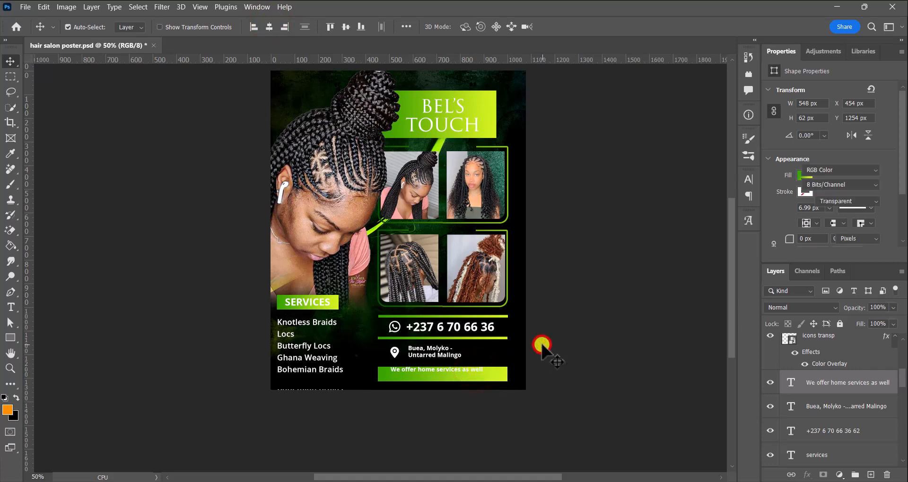
- Center the home services text inside the green bar and save the poster
left_click_drag(472, 374, 464, 378)
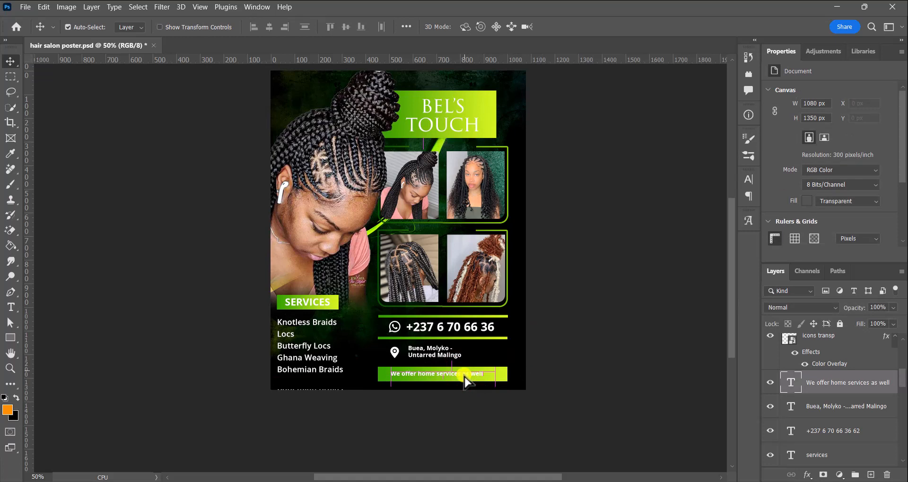
key("shift+Right")
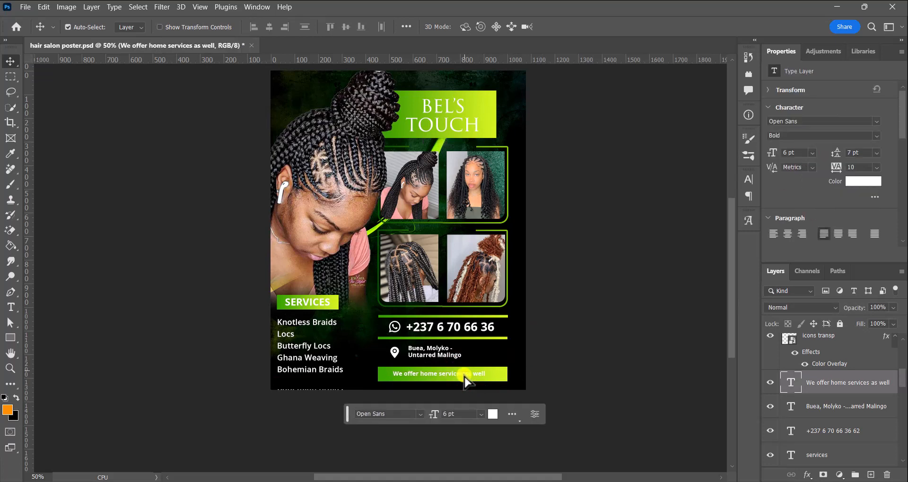
key("Right")
key("Right")
key("Right")
key("Right")
key("Right")
key("Right")
key("Right")
key("Right")
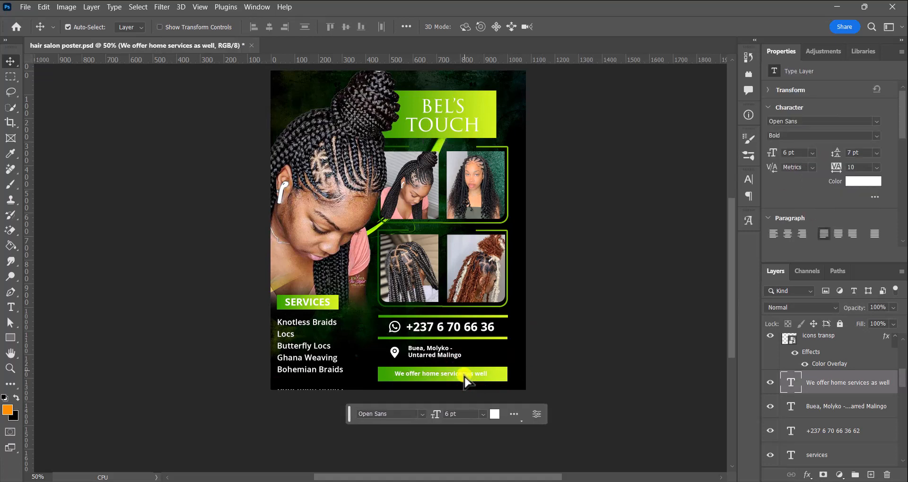
key("Right")
key("Right")
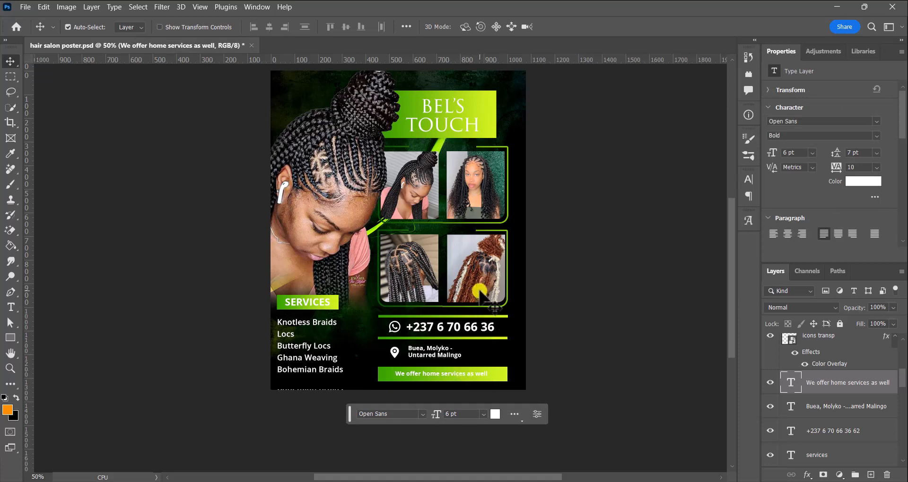
scroll(480, 293, "up", 1)
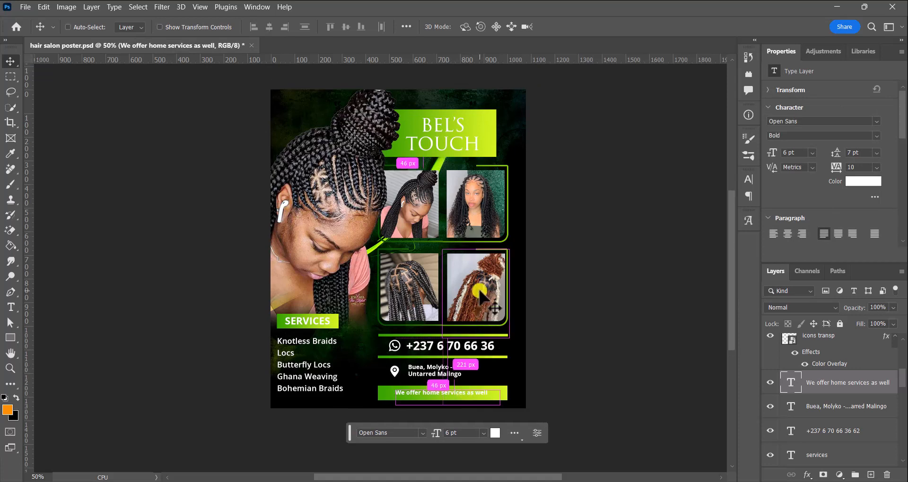
key("ctrl+s")
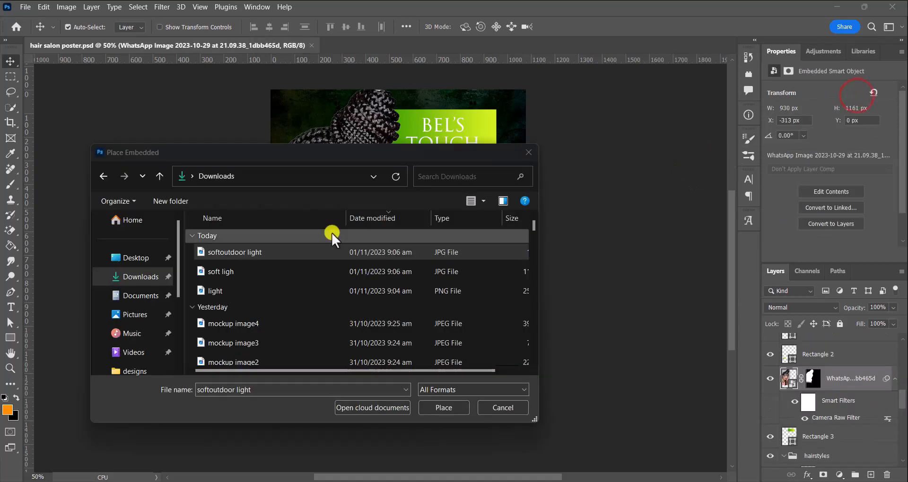
- Place the softoutdoor light image over the portrait's hair, scaled to 28.17%, and set its blend mode to Screen
left_click(283, 249)
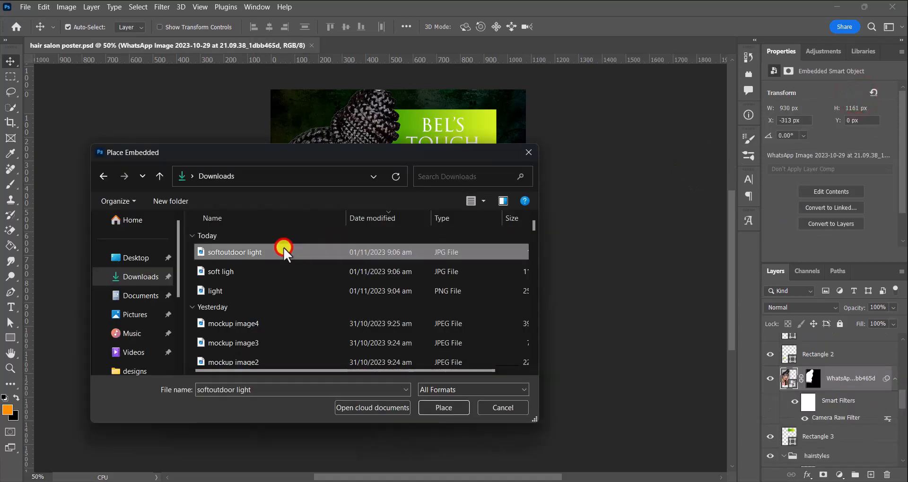
left_click(443, 407)
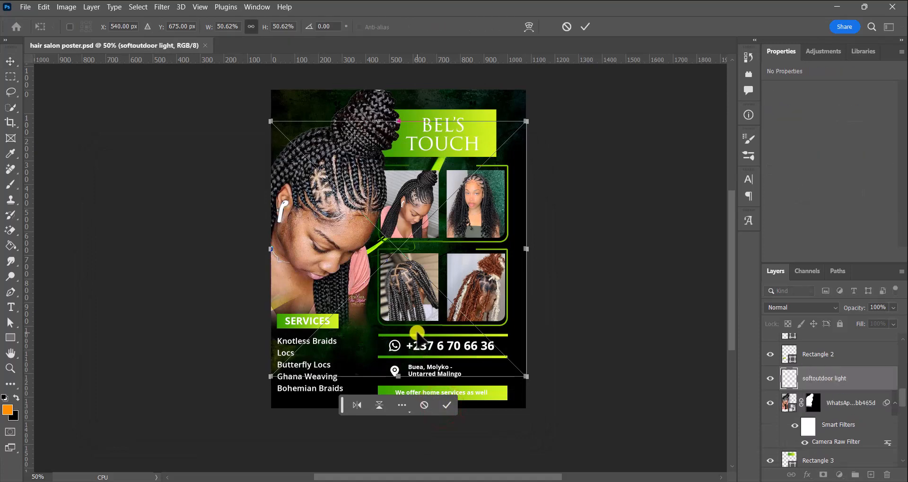
left_click_drag(526, 121, 412, 235)
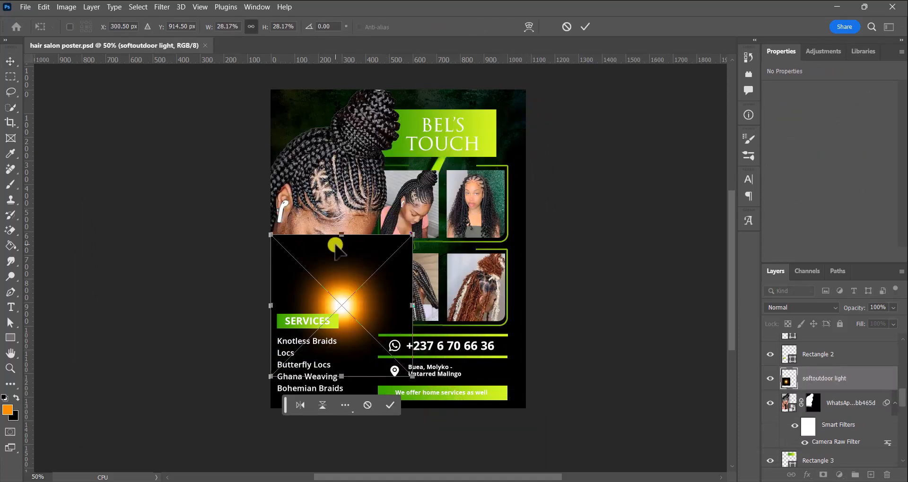
left_click_drag(335, 245, 307, 95)
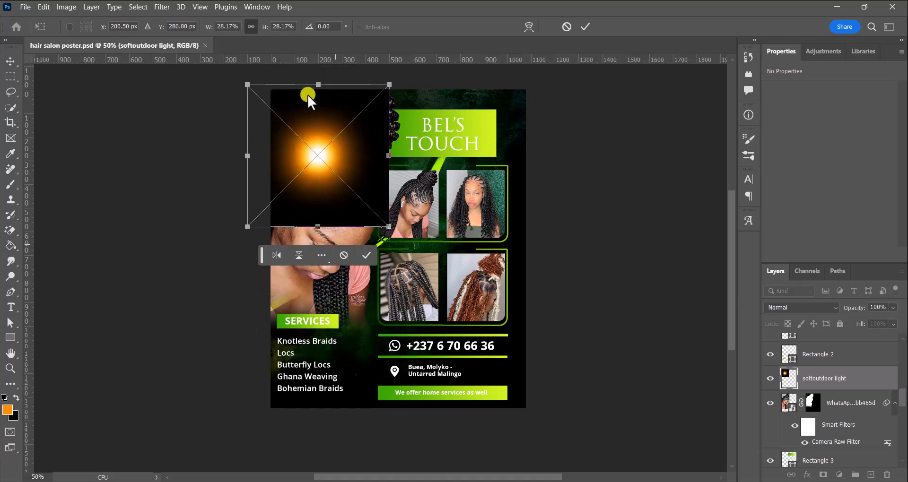
left_click(364, 258)
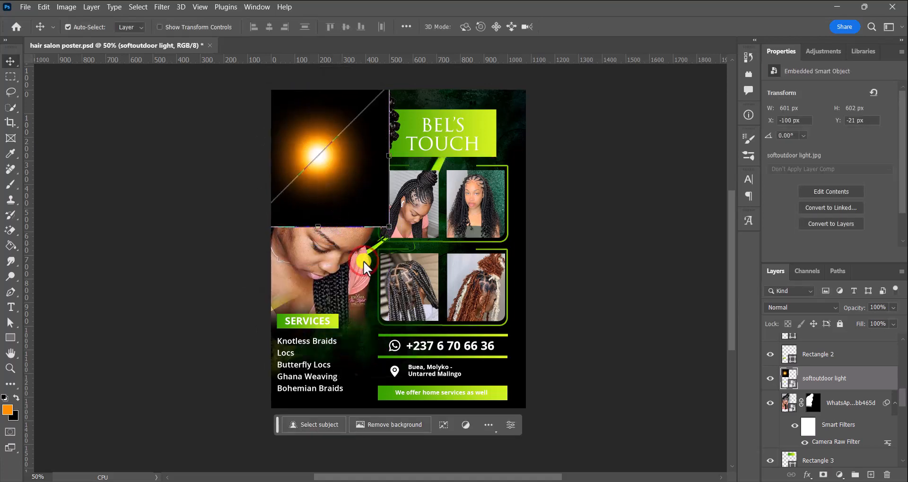
left_click(787, 306)
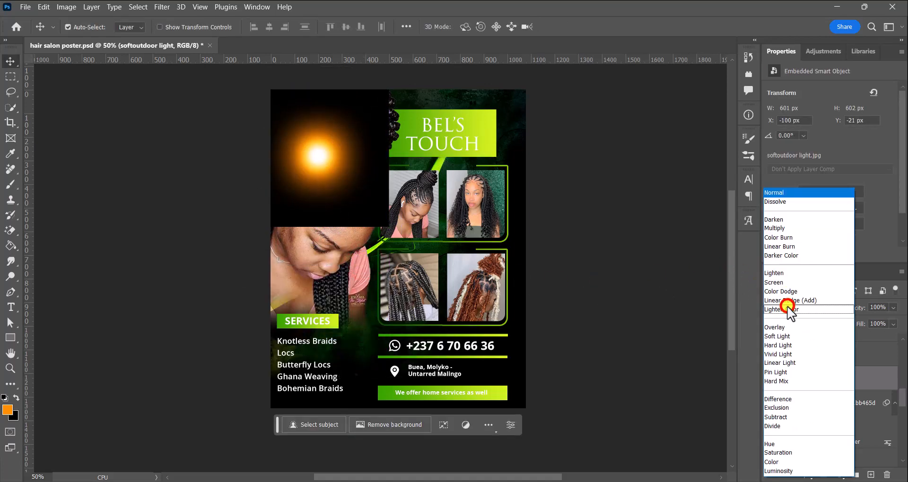
left_click(792, 282)
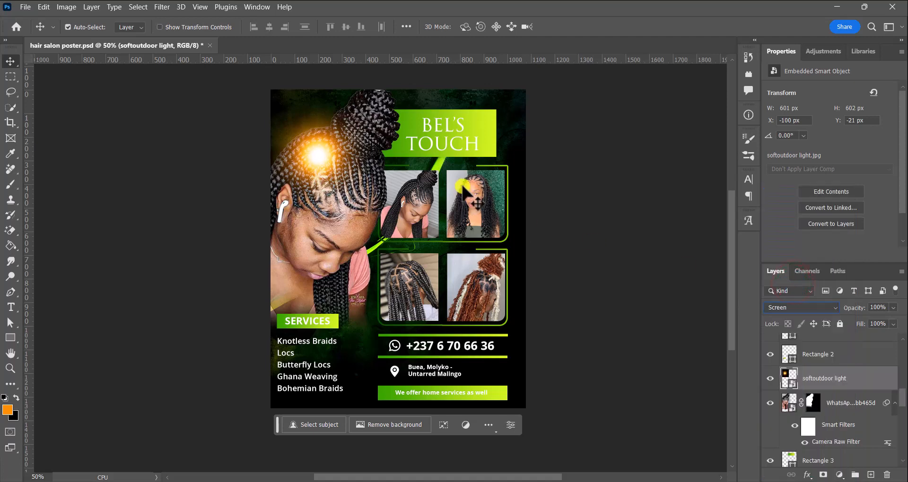
- Scale the softoutdoor light image to 72.36% and move its glow to the upper-left corner of the poster
key("ctrl")
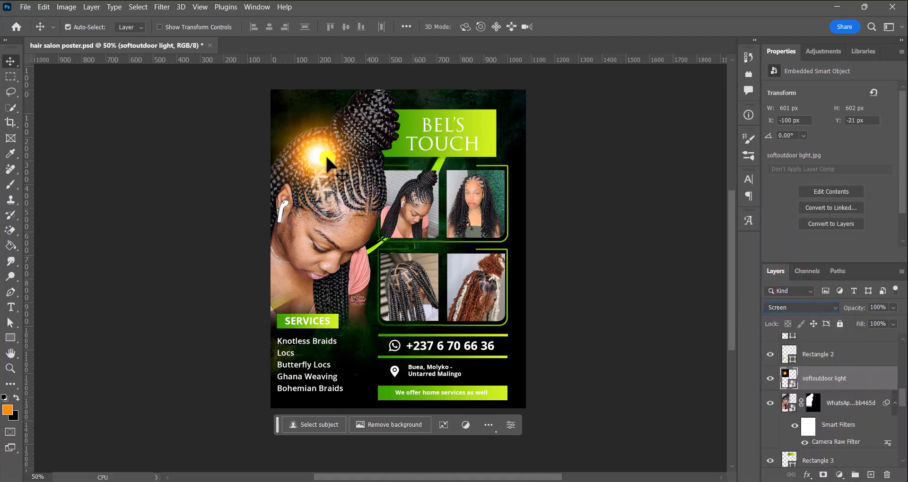
left_click(326, 158)
key("ctrl+t")
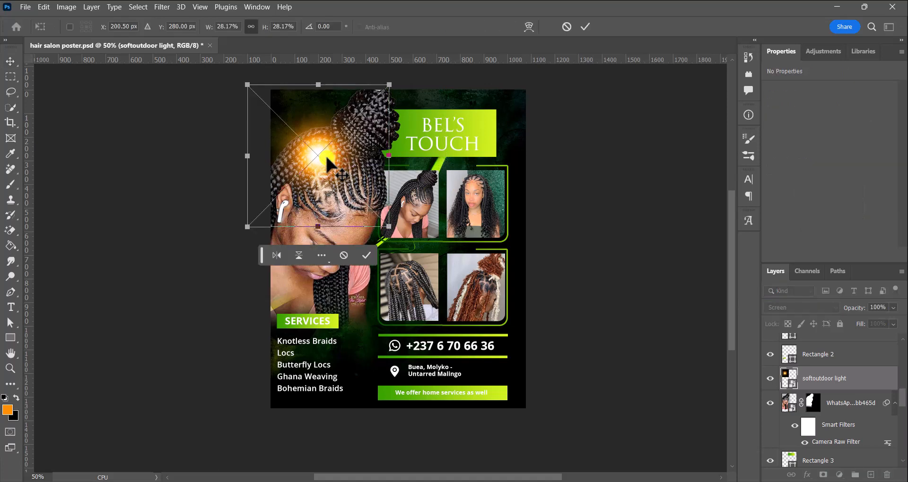
left_click_drag(389, 86, 430, 44)
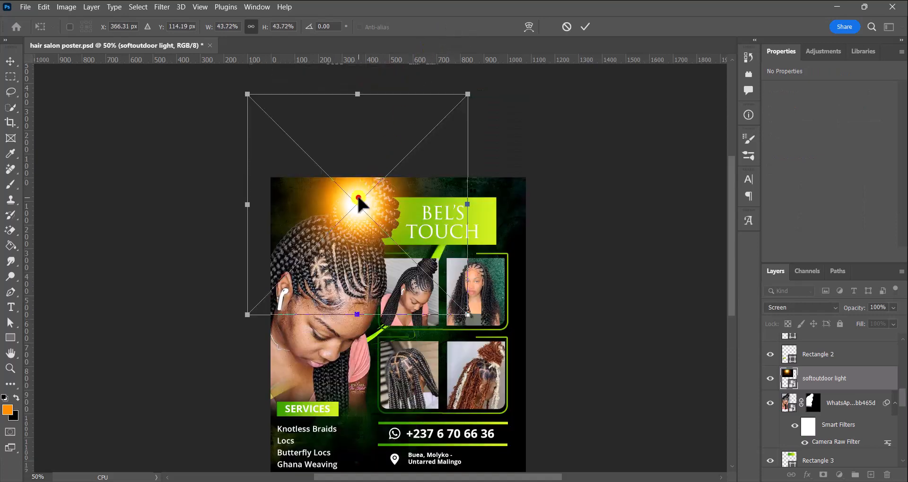
left_click_drag(357, 194, 317, 218)
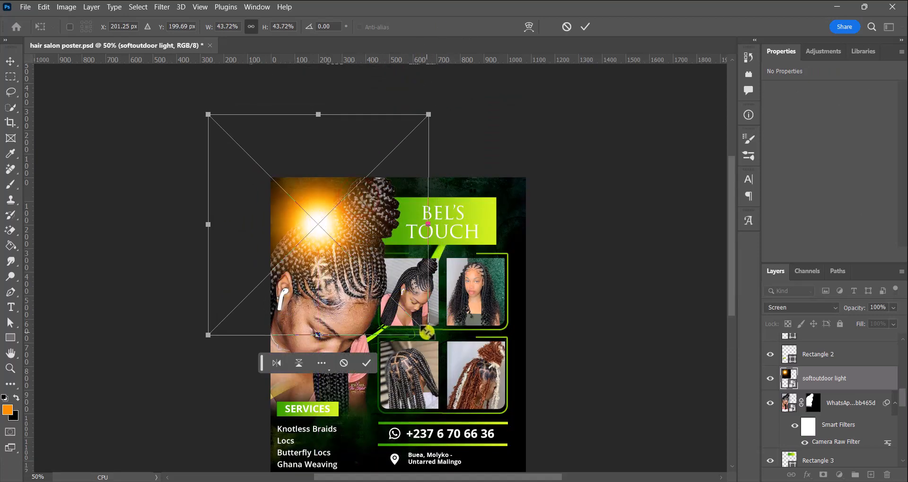
left_click_drag(429, 337, 510, 416)
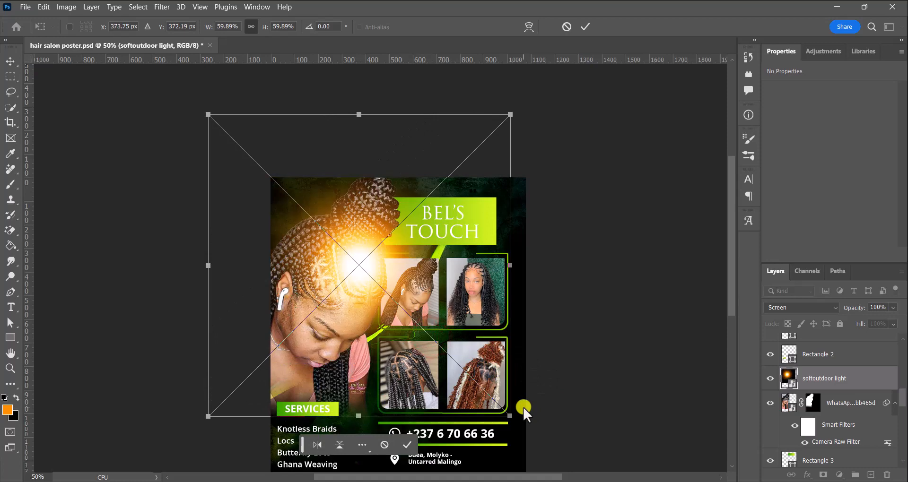
left_click_drag(364, 265, 289, 194)
scroll(290, 194, "down", 1)
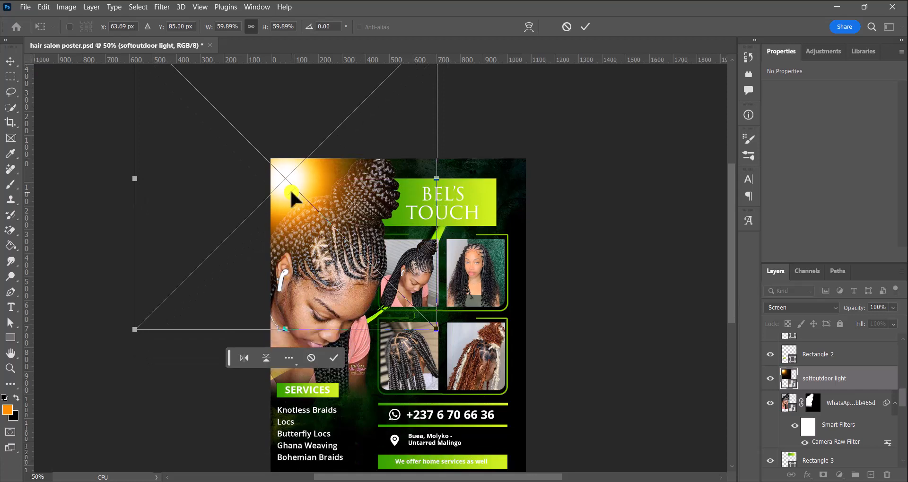
left_click_drag(438, 328, 517, 376)
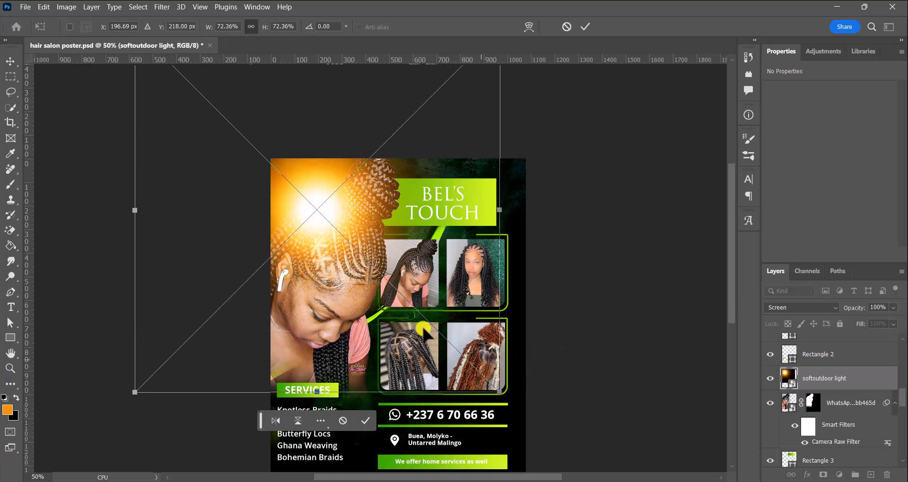
left_click_drag(317, 211, 309, 187)
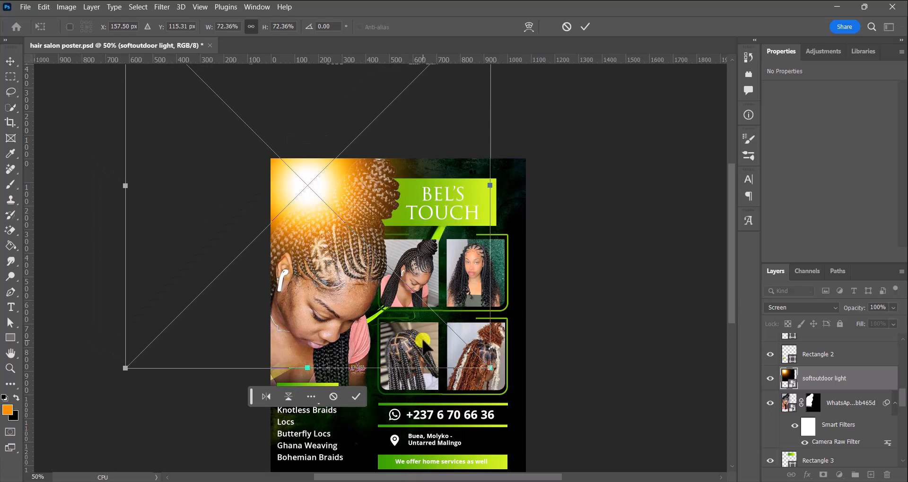
left_click(355, 397)
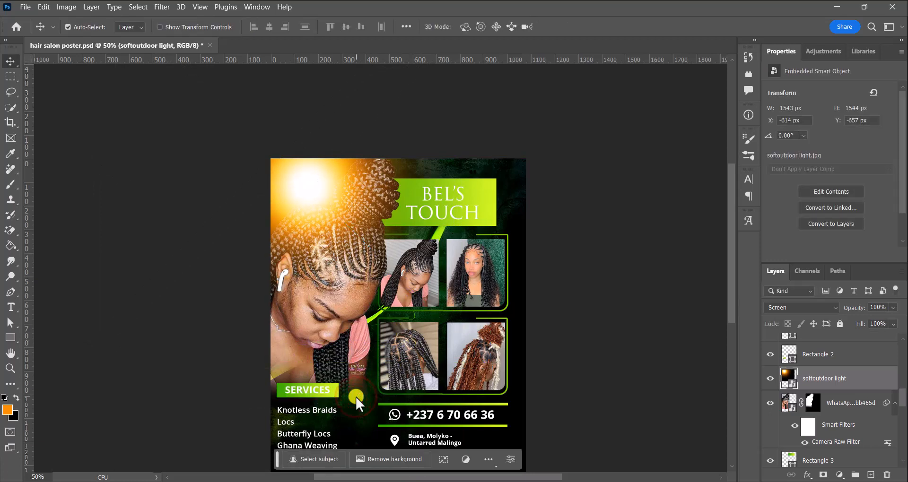
- Set the softoutdoor light layer's opacity to 82% and preview other blend modes while keeping Screen
left_click(894, 308)
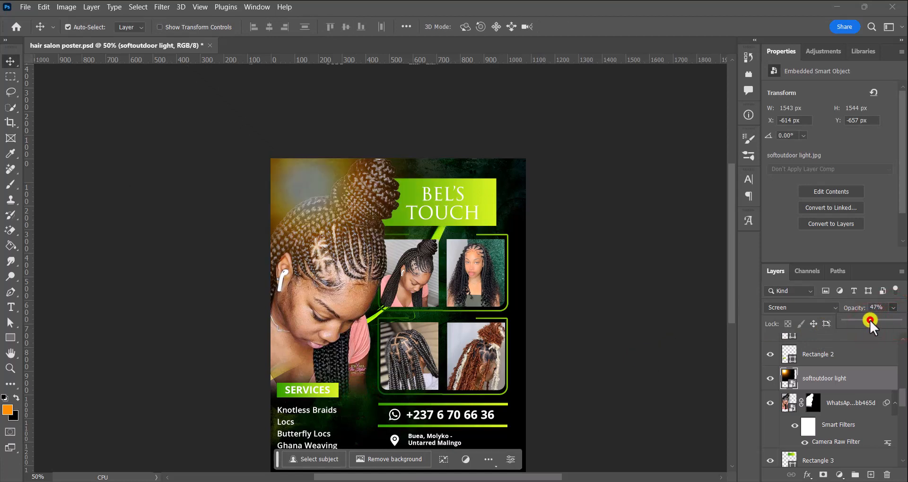
left_click_drag(871, 320, 890, 320)
left_click(830, 308)
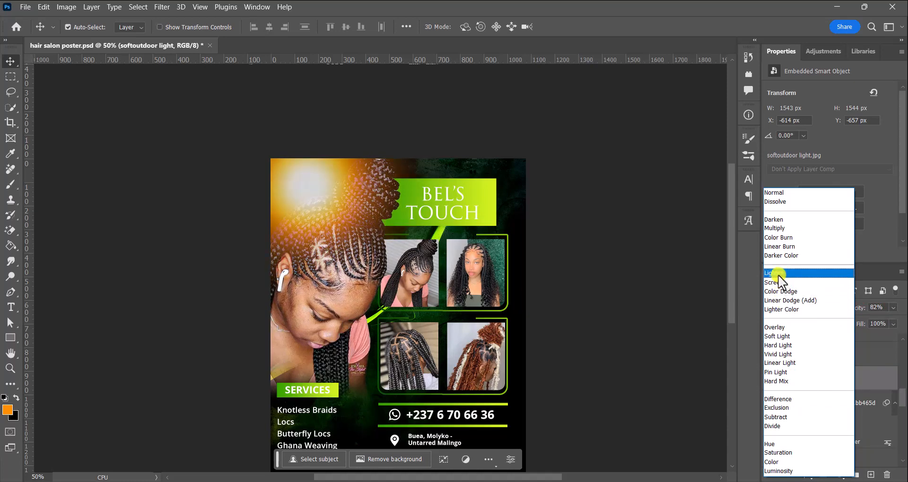
left_click(858, 251)
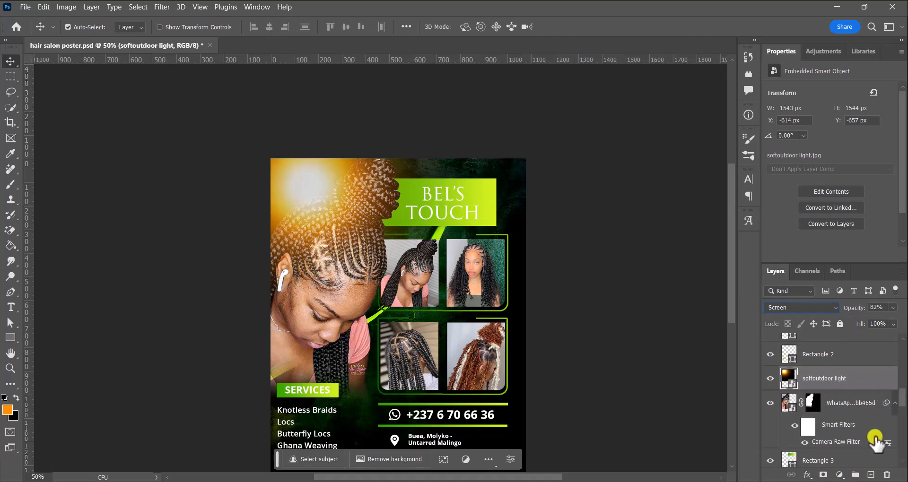
- Delete the softoutdoor light layer and place the soft ligh image as an embedded object directly above the portrait layer
left_click(886, 476)
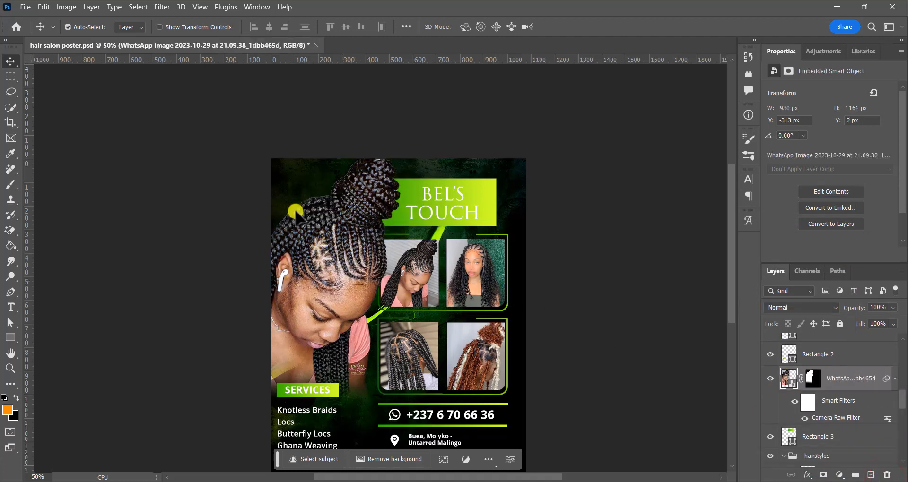
left_click(24, 7)
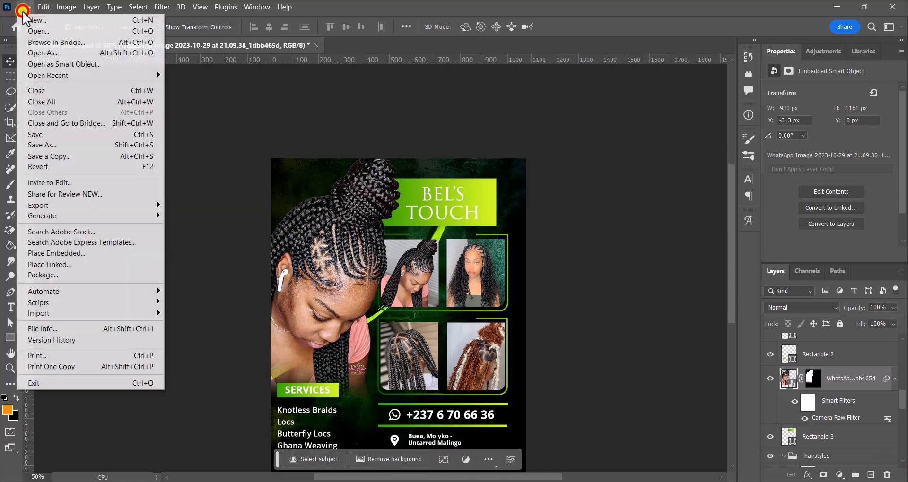
left_click(58, 254)
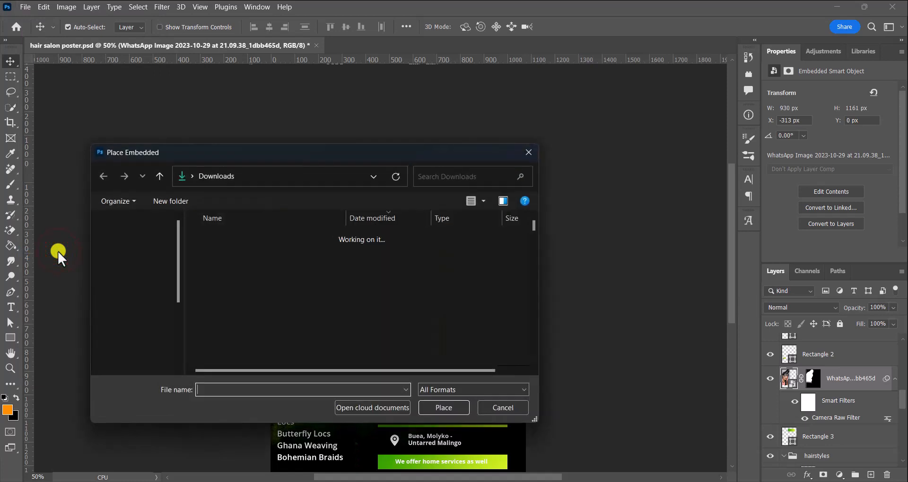
left_click(235, 274)
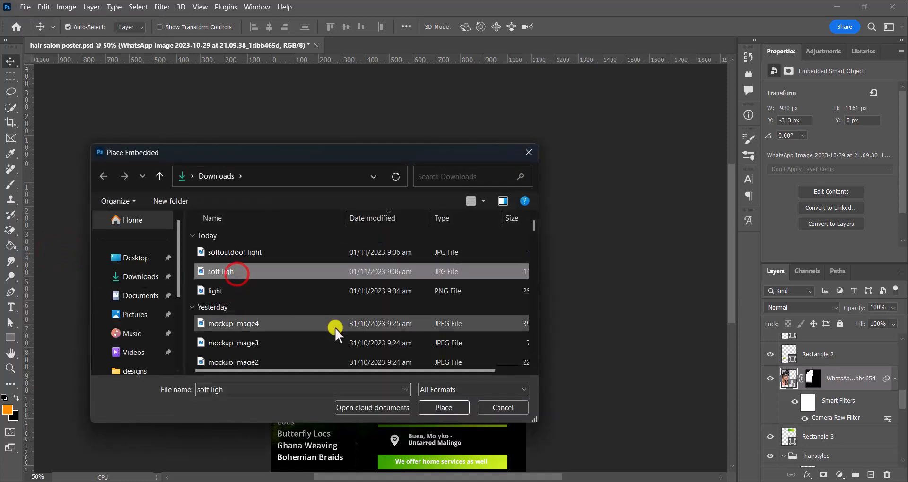
left_click(443, 406)
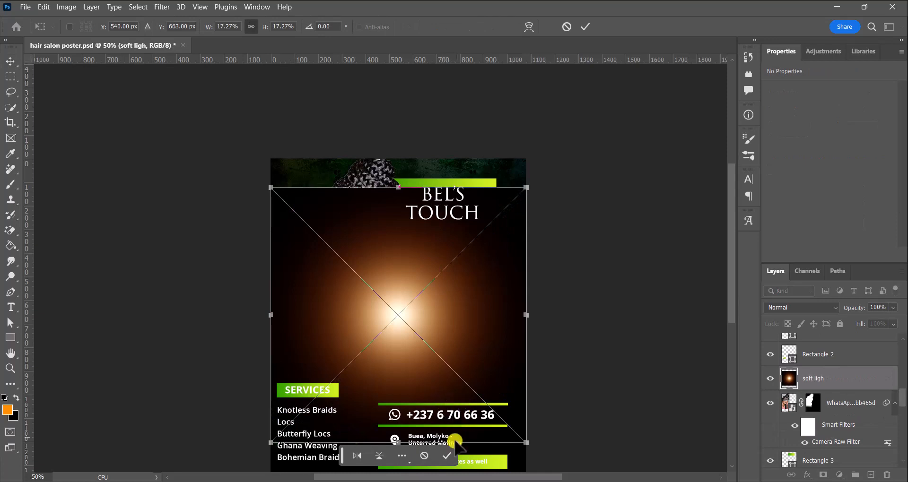
left_click(447, 456)
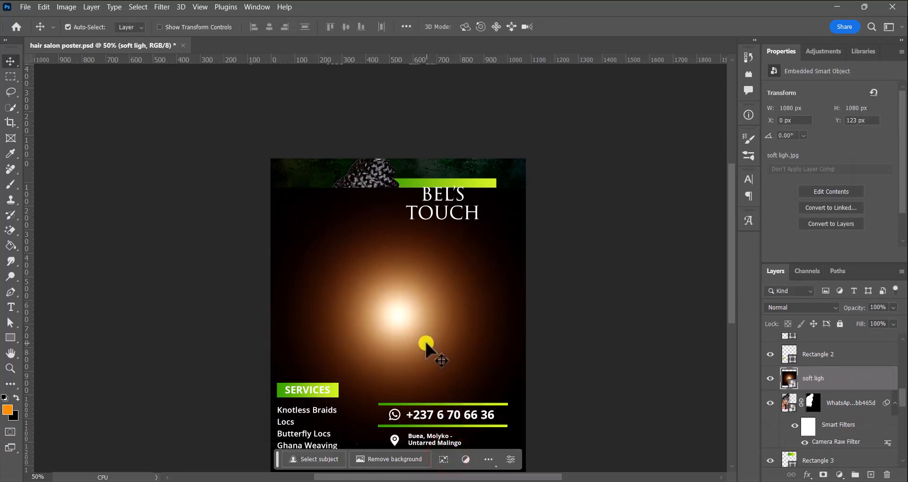
- Move the soft ligh image to X -420, Y -469 px and set its blend mode to Screen
left_click_drag(426, 343, 327, 203)
left_click(793, 309)
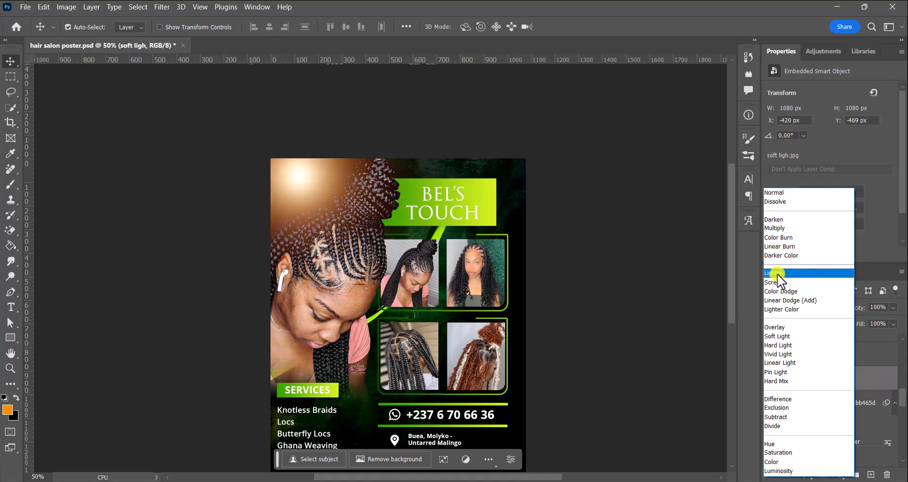
left_click(777, 283)
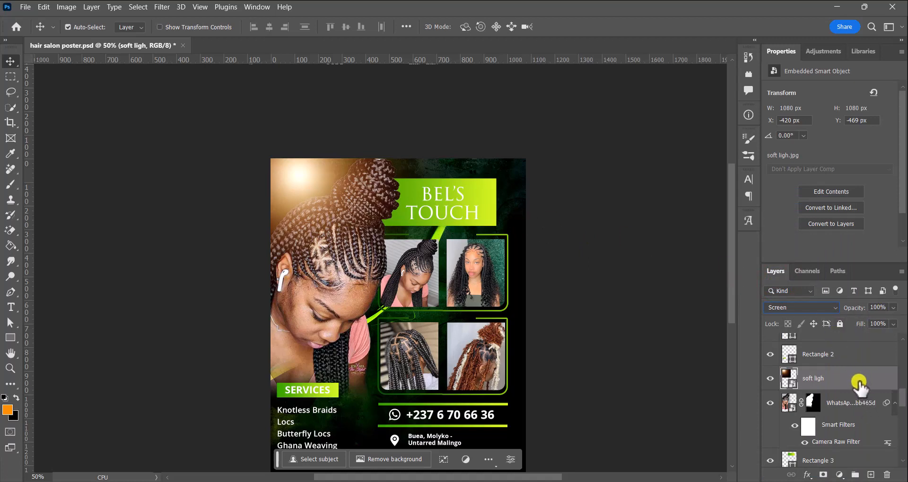
- Delete the soft ligh layer and place the light PNG as an embedded object directly above the portrait layer
left_click_drag(859, 387, 886, 475)
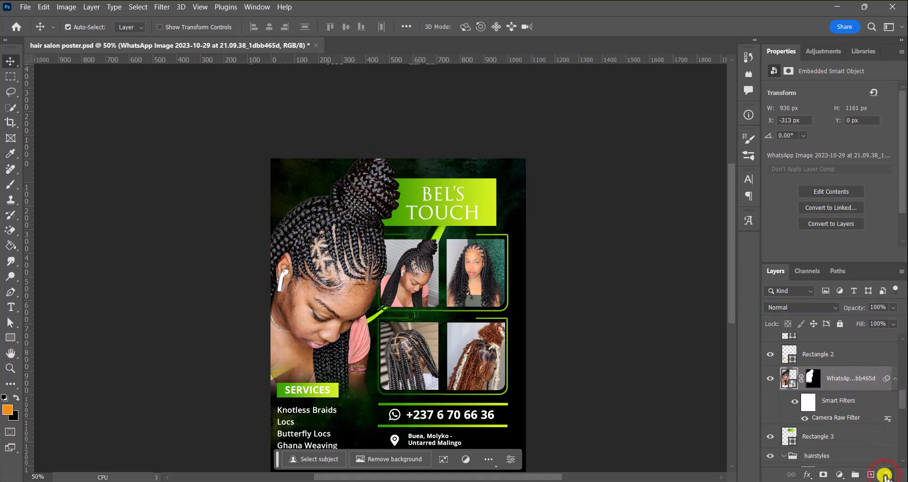
left_click(24, 7)
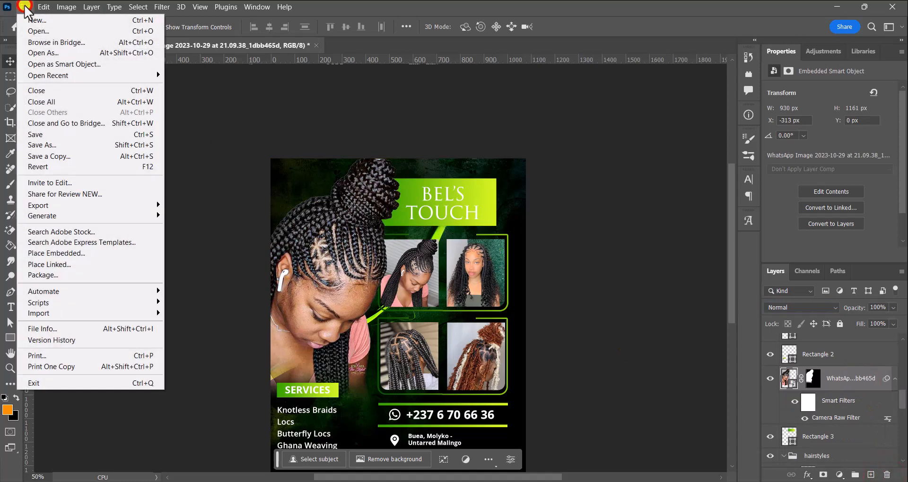
left_click(79, 254)
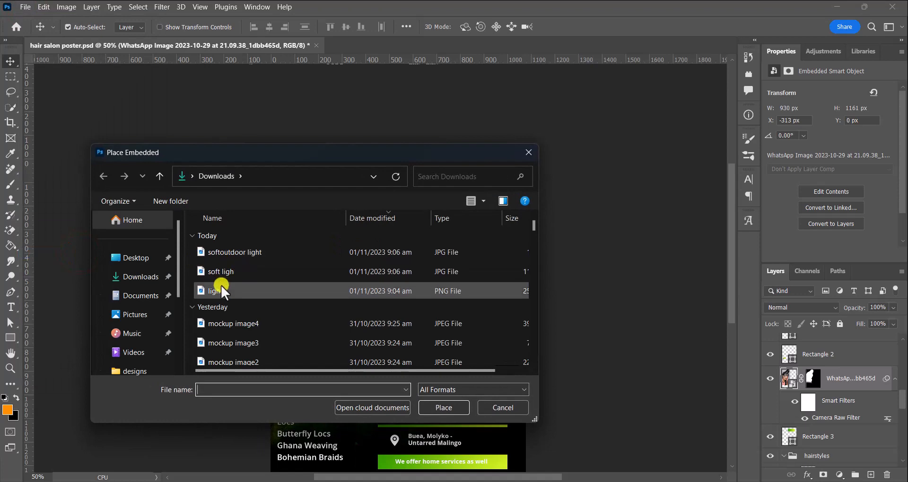
left_click(220, 286)
left_click(441, 410)
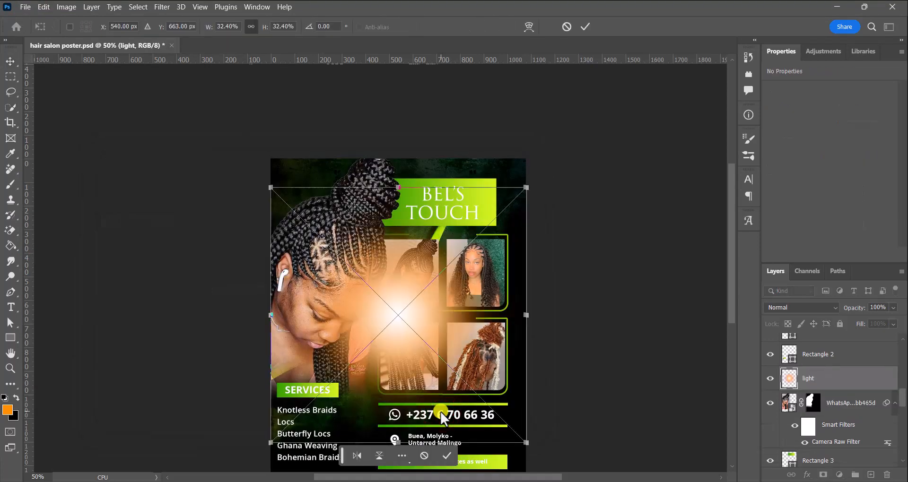
left_click(447, 458)
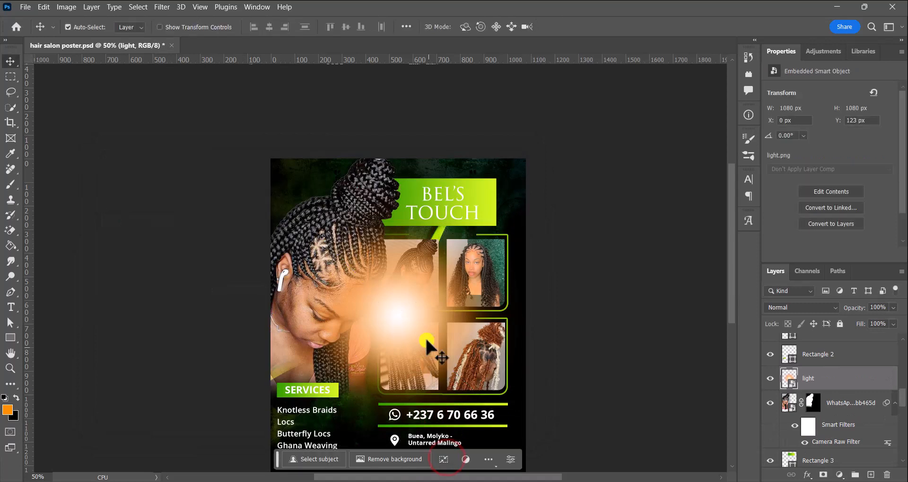
- Move the light image to X -420, Y -408 px over the poster's upper-left area and set its blend mode to Screen
left_click(414, 317)
left_click_drag(318, 196, 314, 193)
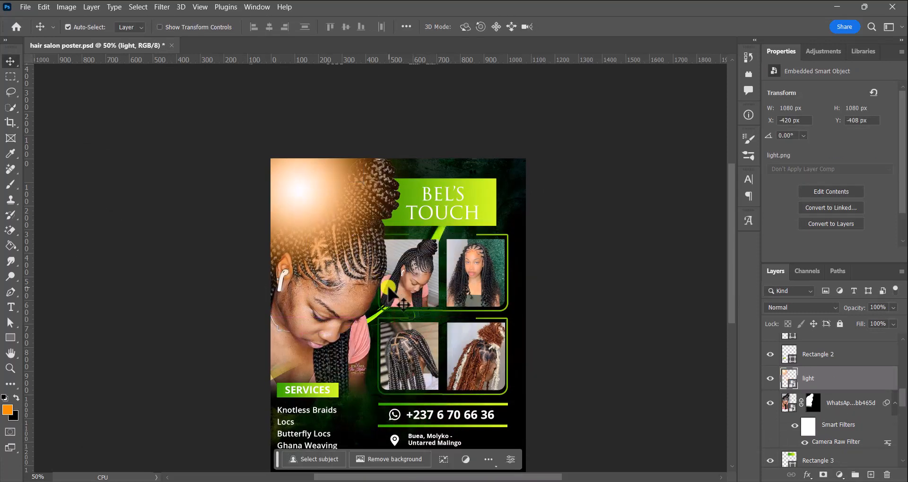
scroll(388, 289, "down", 3)
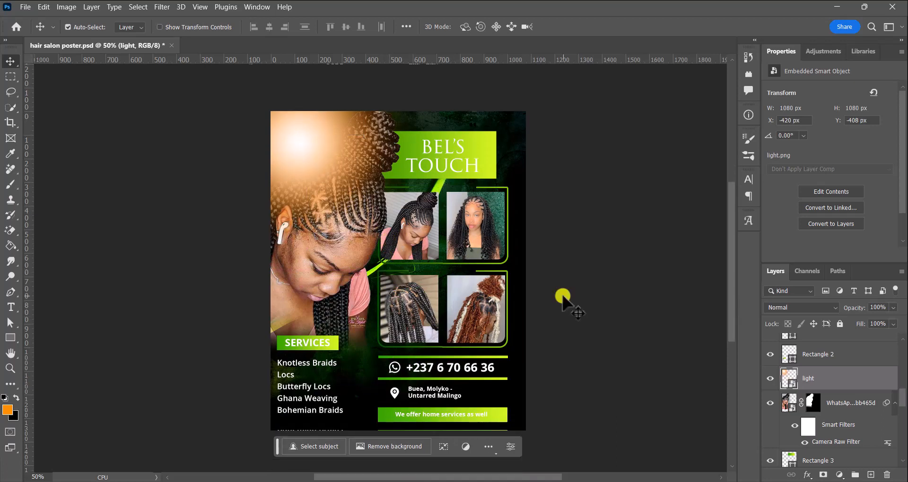
left_click(797, 305)
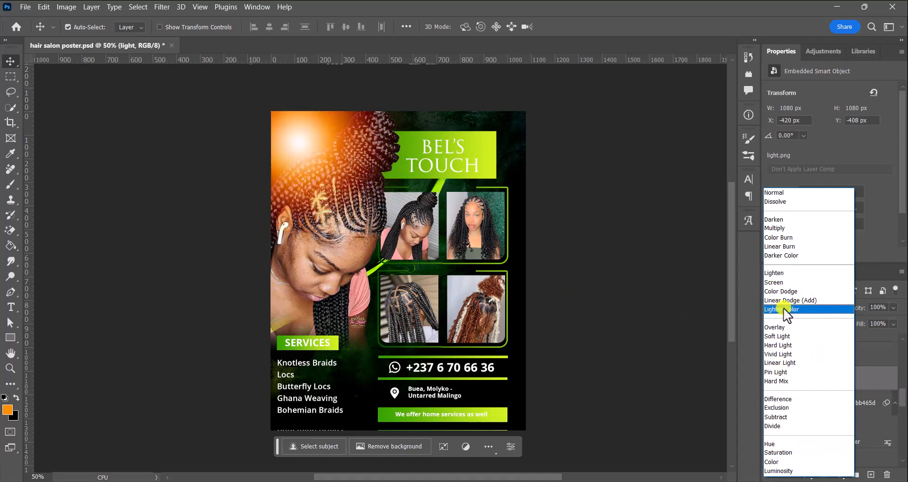
left_click(784, 283)
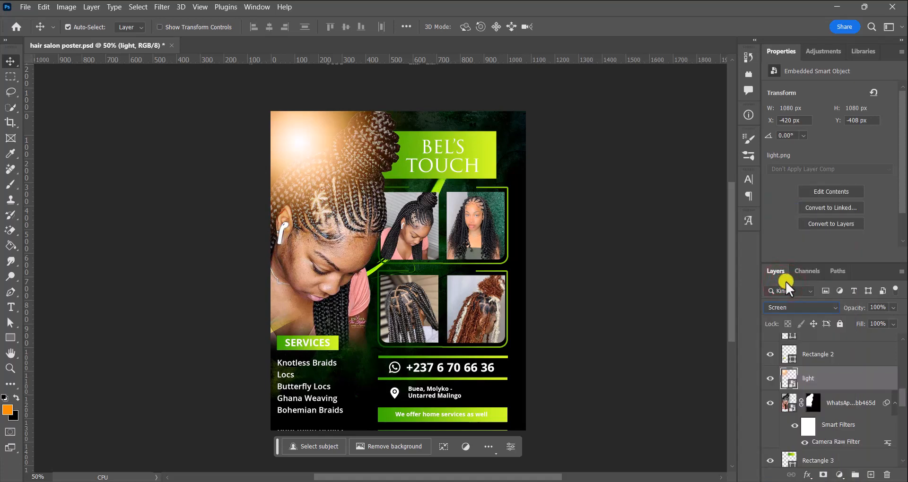
- Reduce the light layer's opacity to 89% and move it closer to the poster's upper-left corner, at X -480, Y -469 px
left_click(894, 308)
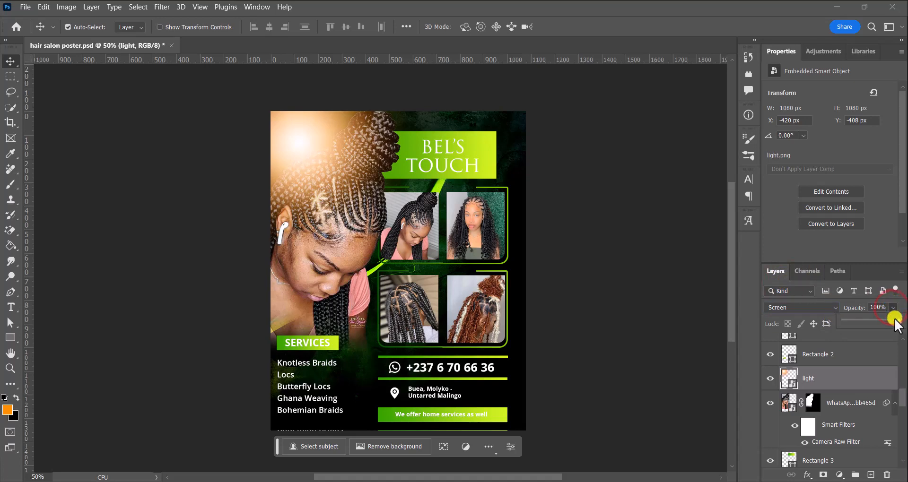
left_click_drag(898, 324, 879, 323)
left_click_drag(877, 323, 895, 326)
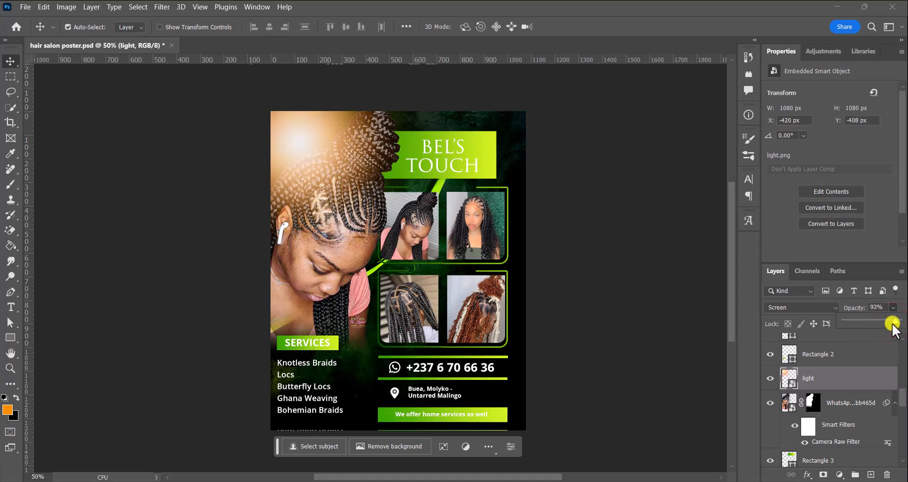
left_click_drag(894, 322, 893, 323)
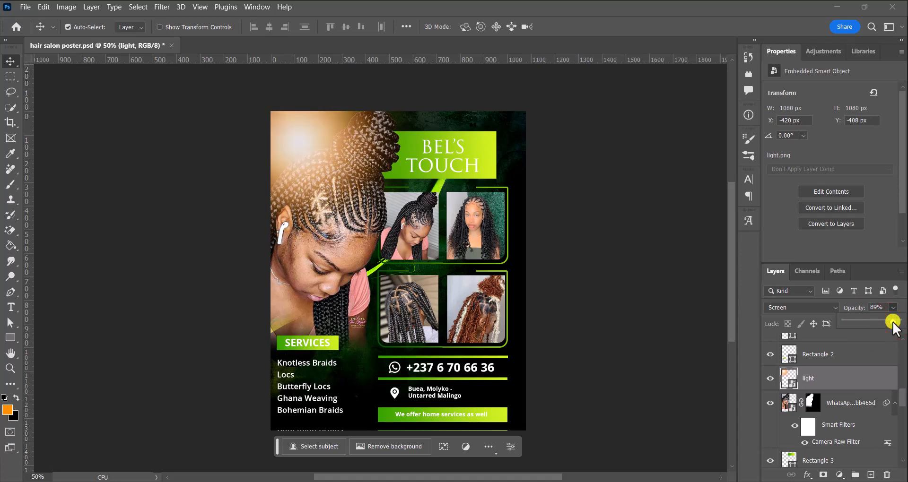
left_click(305, 145)
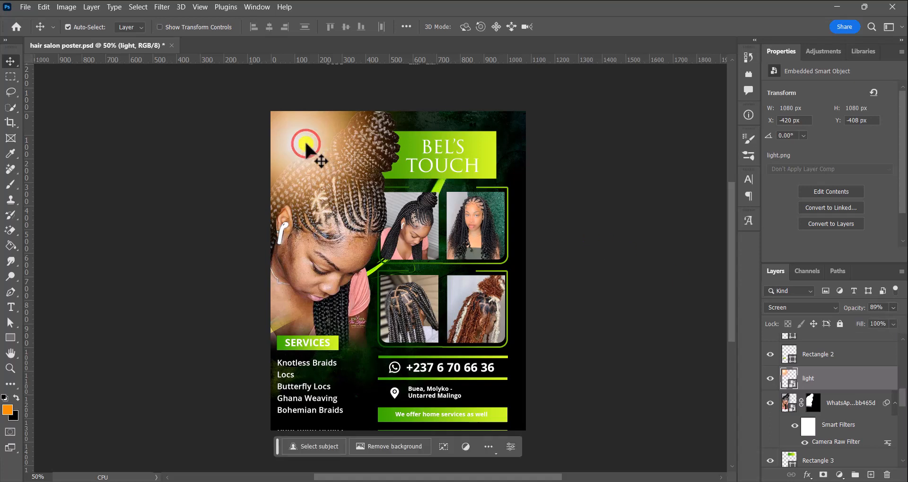
mouse_move(306, 146)
left_mouse_down()
mouse_move(299, 173)
mouse_move(292, 137)
left_mouse_up()
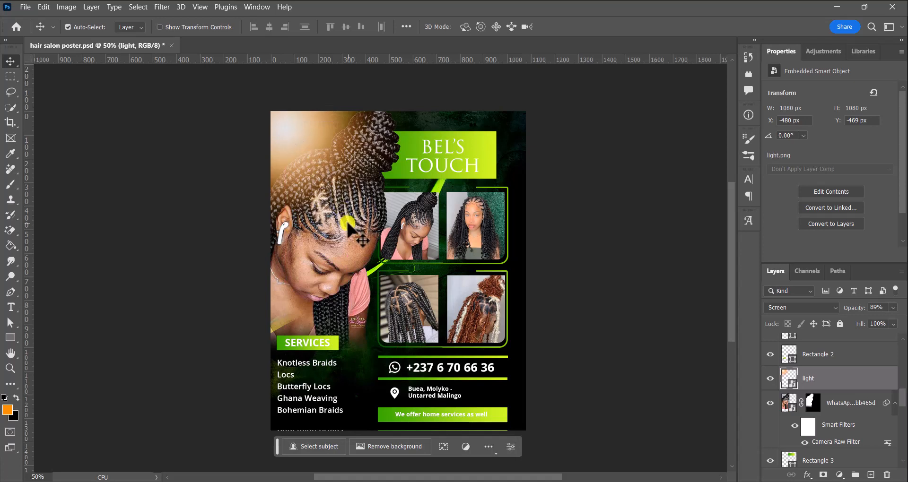
scroll(346, 220, "down", 1)
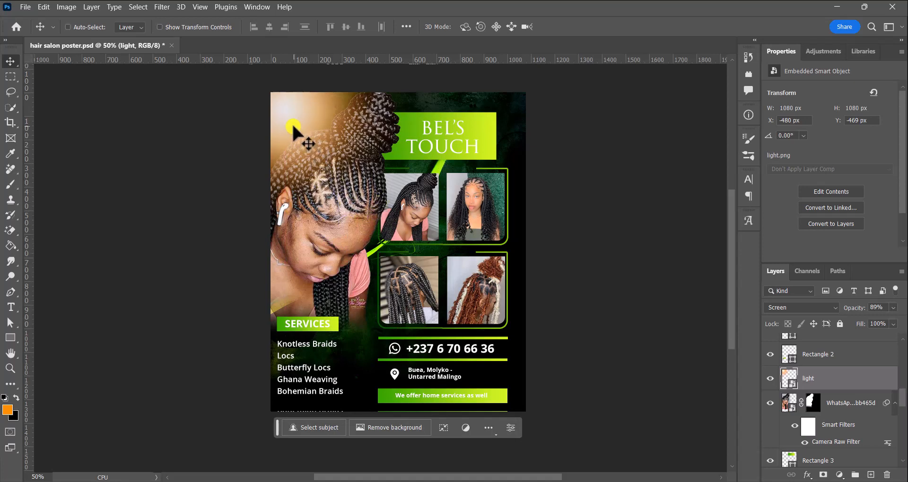
- Duplicate the light layer and place the copy directly below the portrait layer, above Rectangle 3
key("ctrl+j")
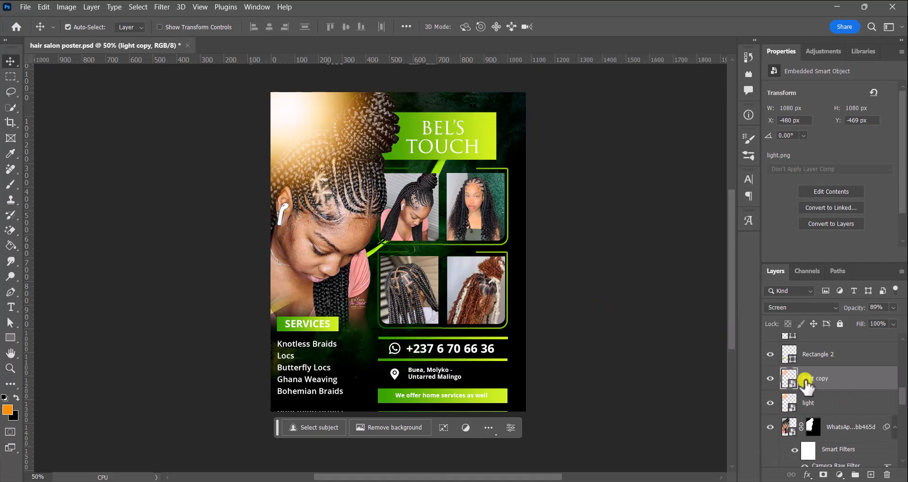
scroll(806, 381, "down", 2)
scroll(824, 371, "up", 2)
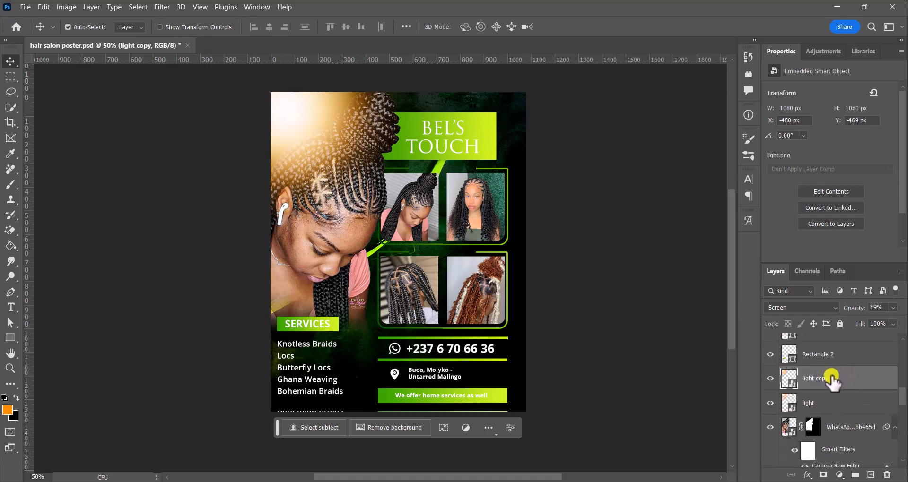
left_click_drag(831, 377, 842, 435)
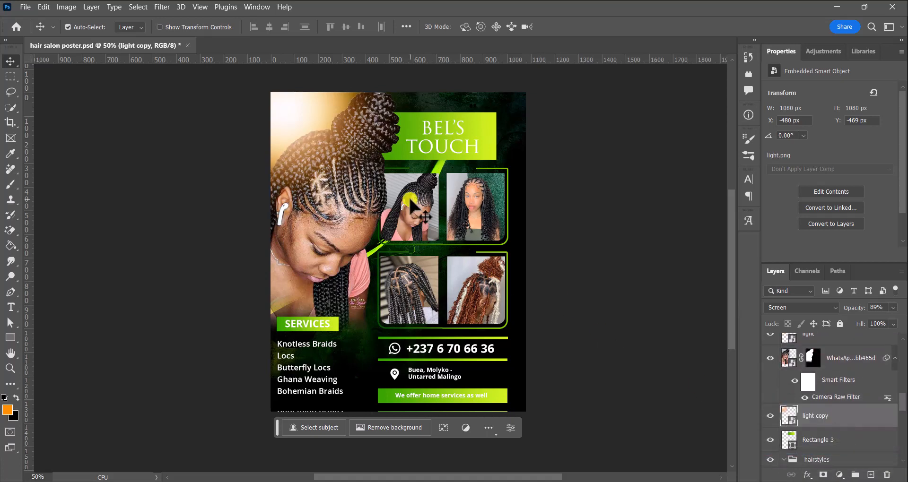
- Move the light layer over the title area to X 120, Y -254 px, and the light copy behind the portrait towards the framed photos
left_click_drag(299, 122, 382, 256)
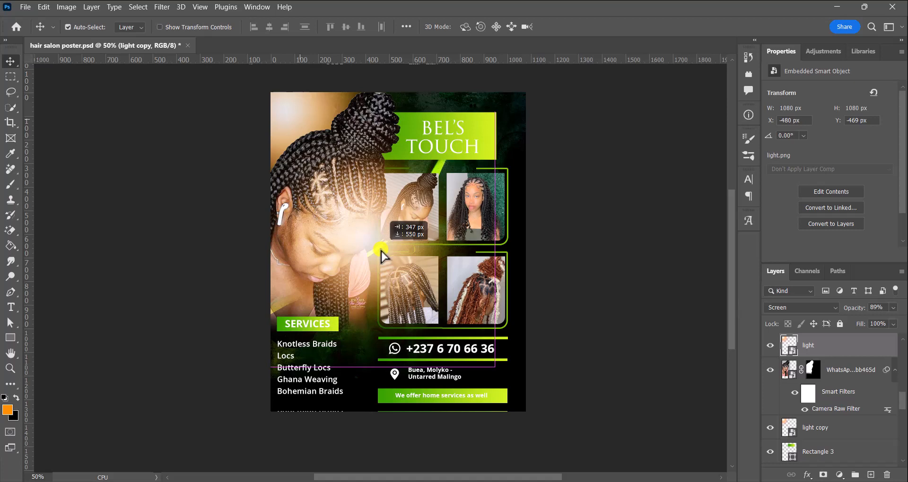
left_click_drag(382, 255, 442, 174)
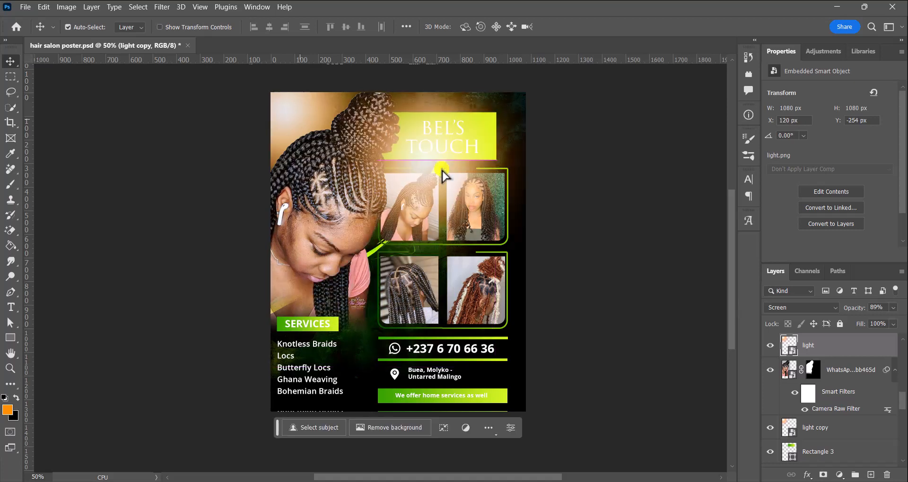
left_click(297, 117)
left_click_drag(297, 118, 369, 259)
- Undo the stray move of the BEL'S TOUCH title and move the light layer back over the poster's upper-left corner, to X -441, Y -431 px
left_click_drag(445, 132, 311, 114)
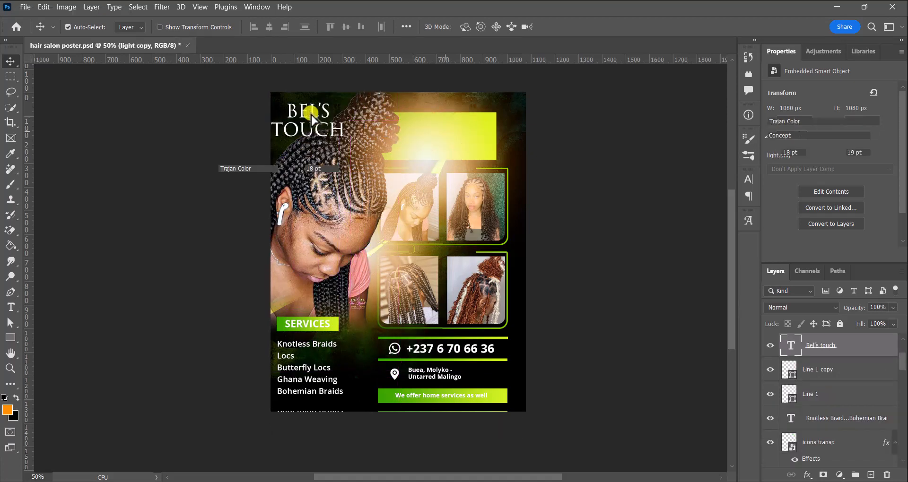
key("ctrl+z")
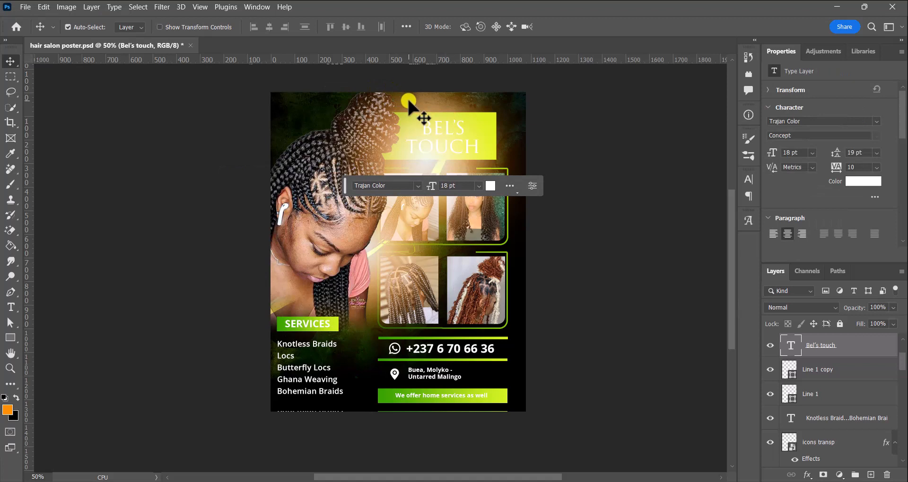
left_click_drag(408, 101, 276, 77)
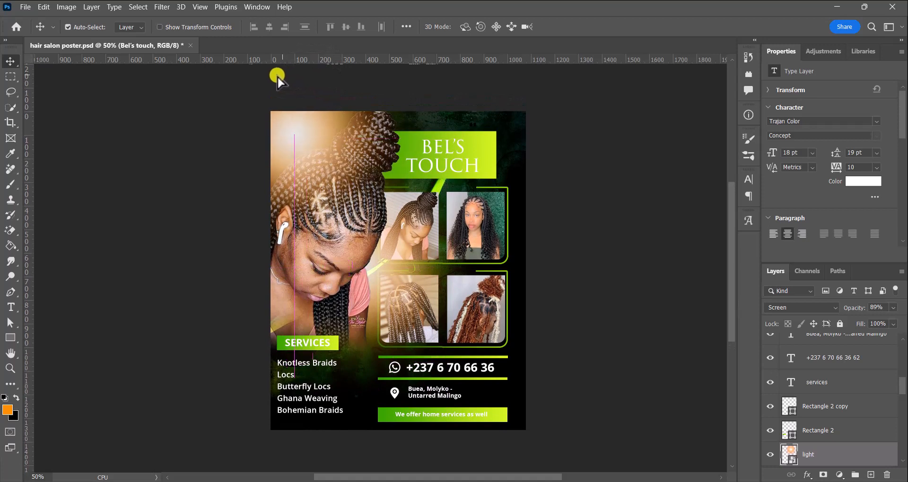
left_click_drag(300, 118, 310, 148)
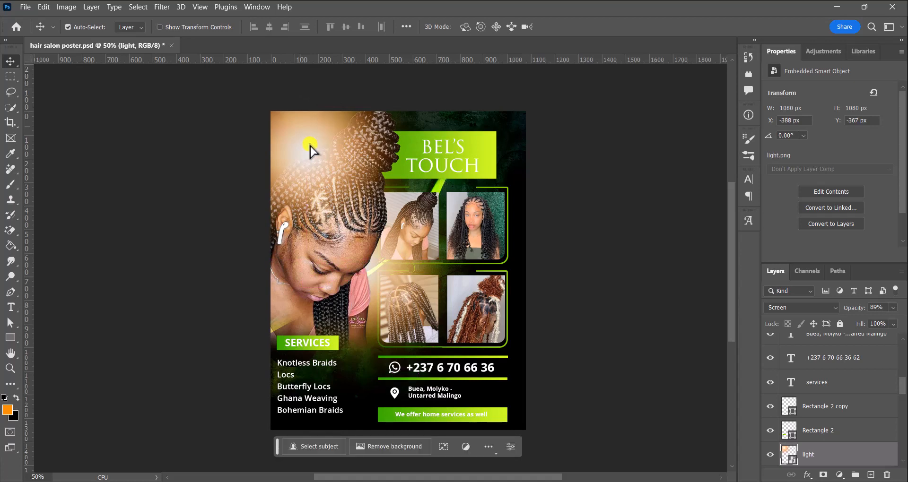
left_click_drag(307, 154, 295, 139)
- Shift the light copy behind the portrait to X -252, Y 126 px
scroll(358, 204, "left", 2)
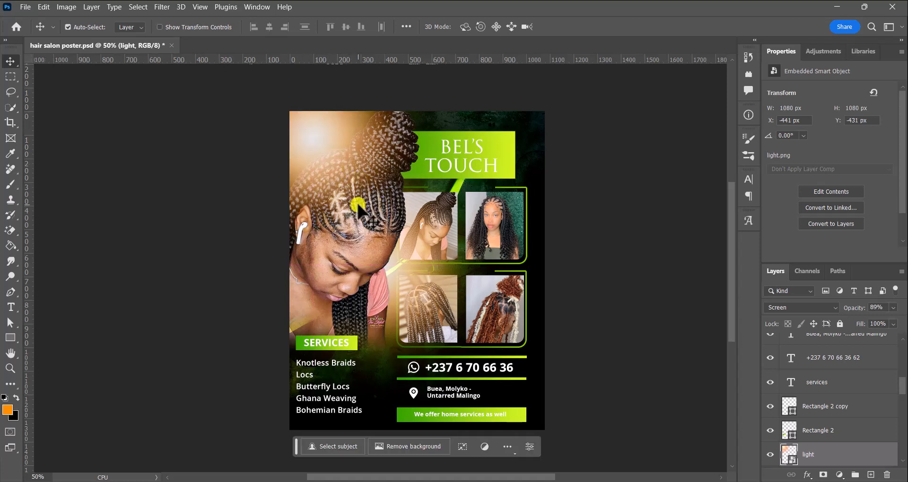
scroll(359, 206, "right", 5)
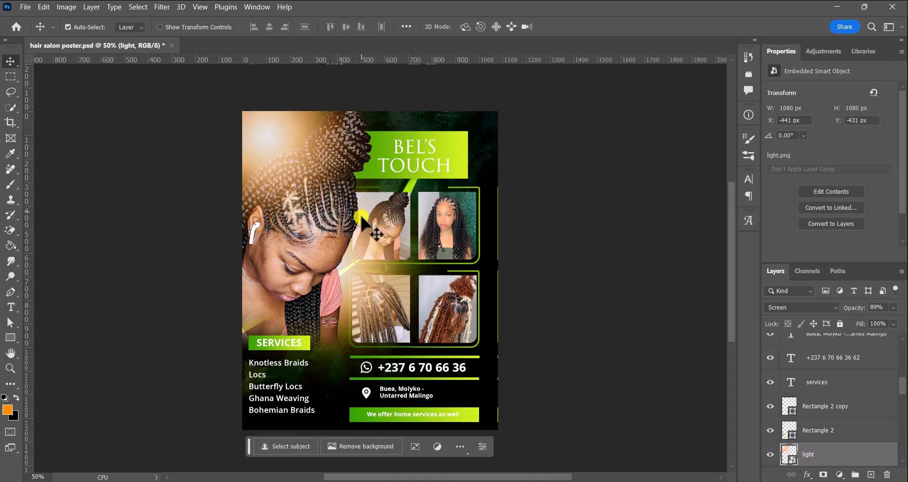
left_click_drag(347, 273, 327, 277)
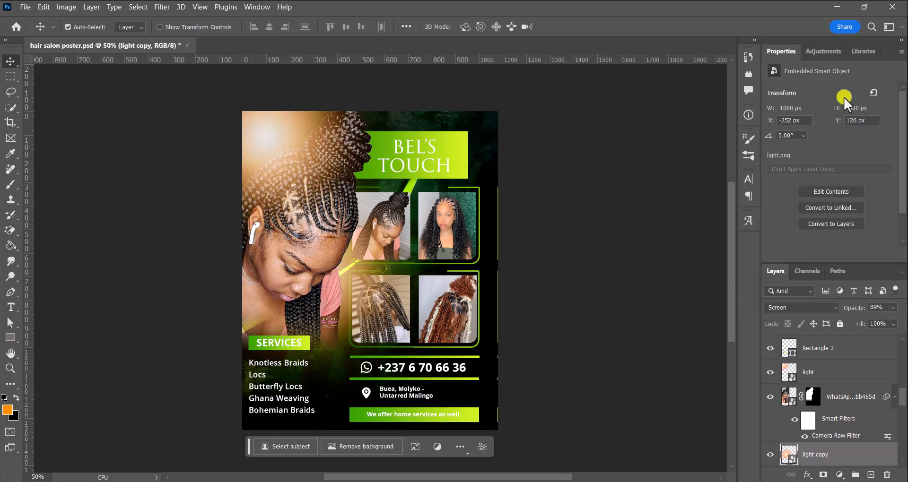
left_click(865, 99)
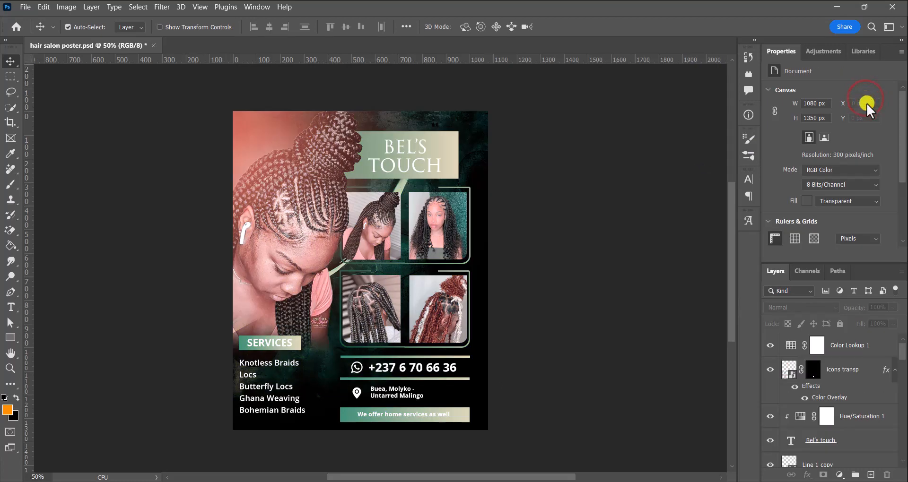
left_click(841, 475)
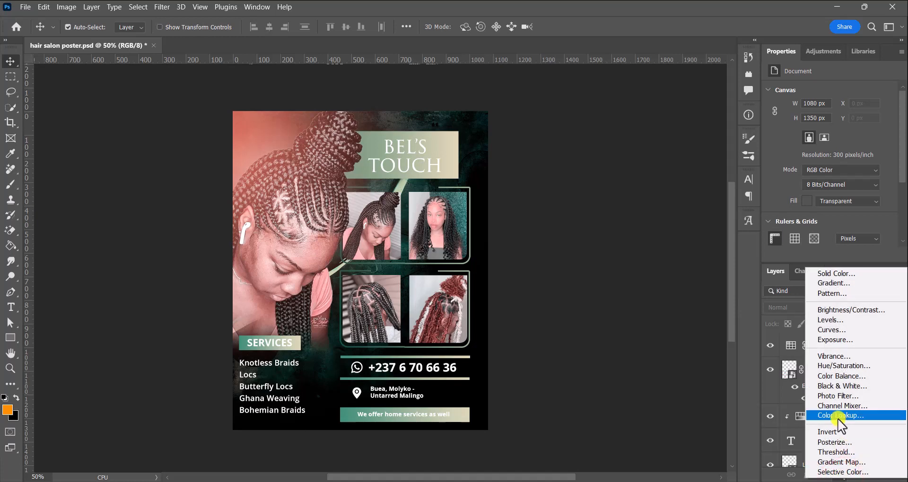
left_click(856, 255)
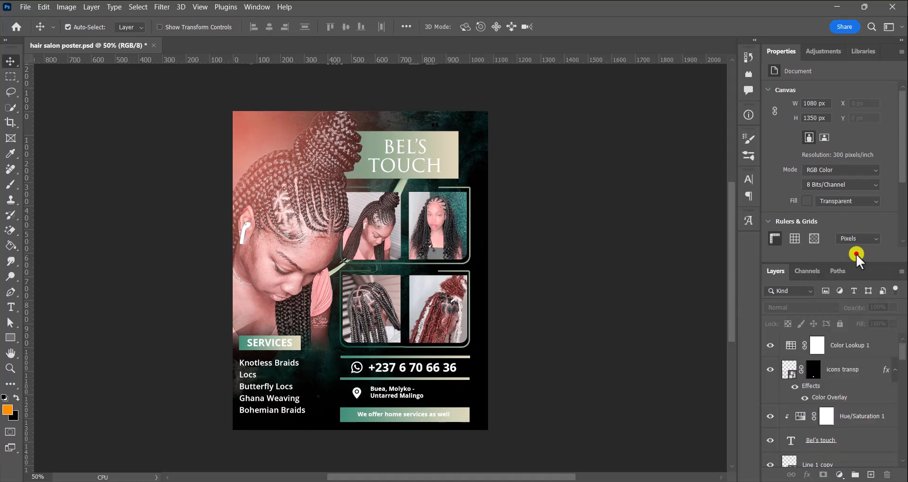
- Try the Fuji F125 Kodak 2395 and FuturisticBleak 3DLUT files on the Color Lookup 1 adjustment, and set it back to 2Strip.look
left_click(817, 342)
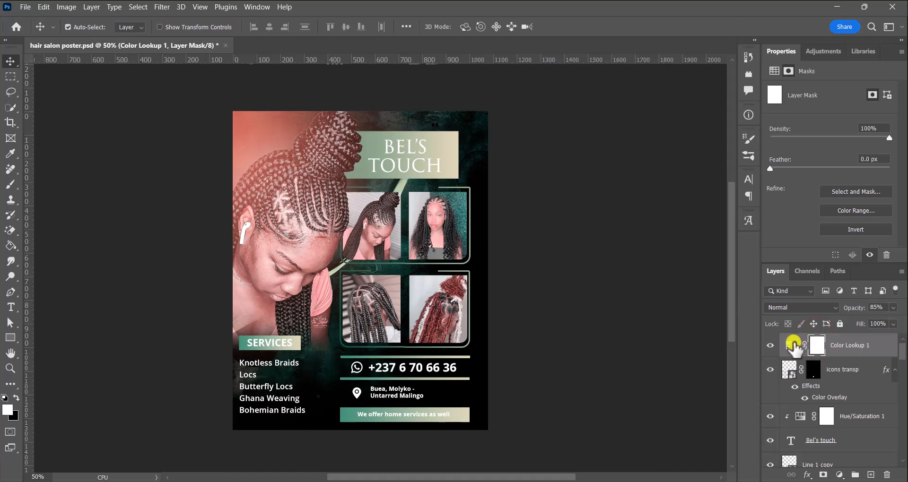
left_click(793, 344)
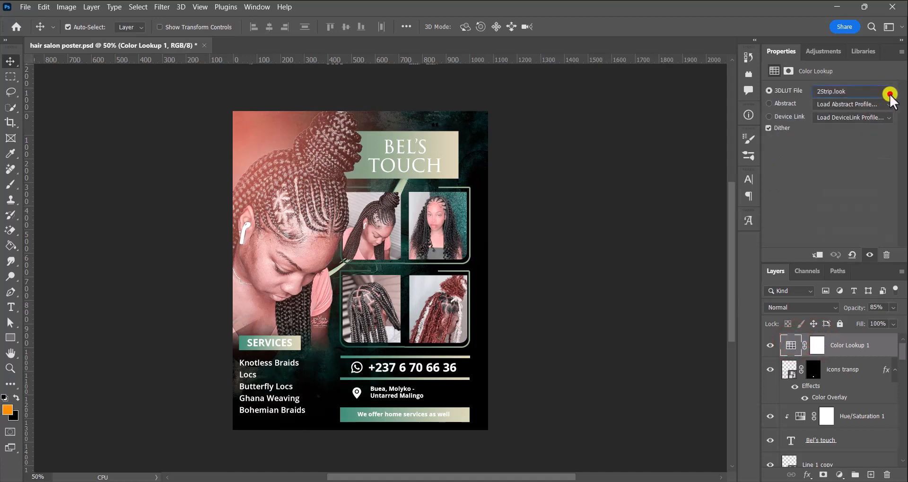
left_click(890, 93)
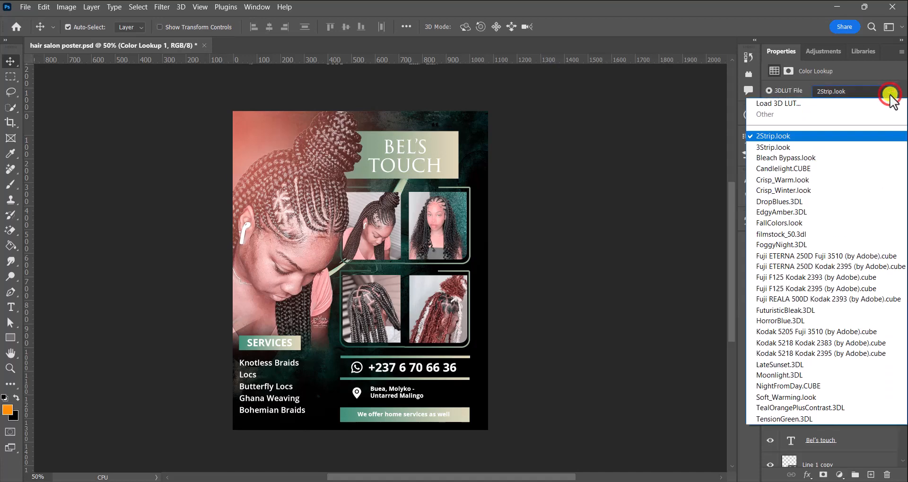
left_click(814, 289)
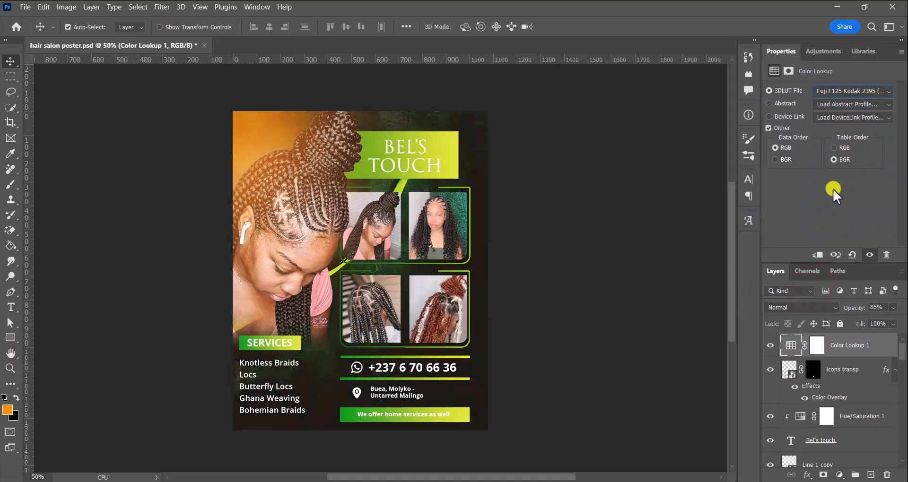
left_click(856, 90)
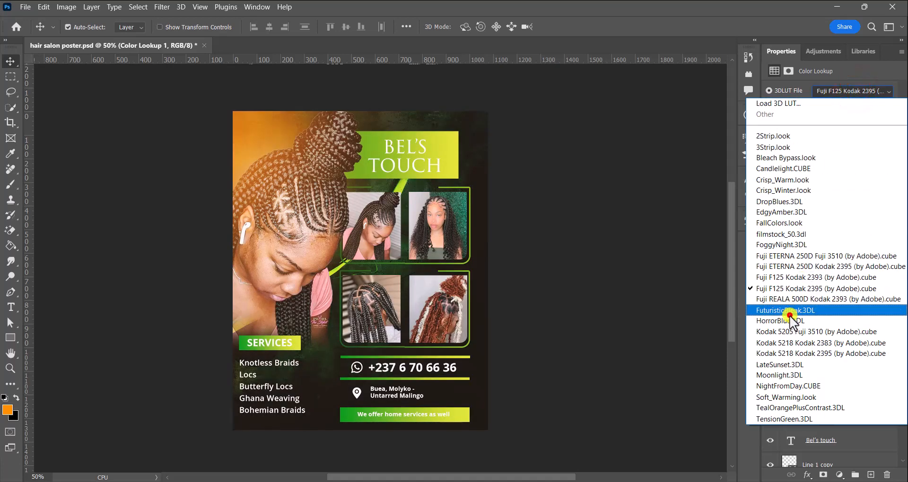
left_click(790, 312)
left_click(834, 90)
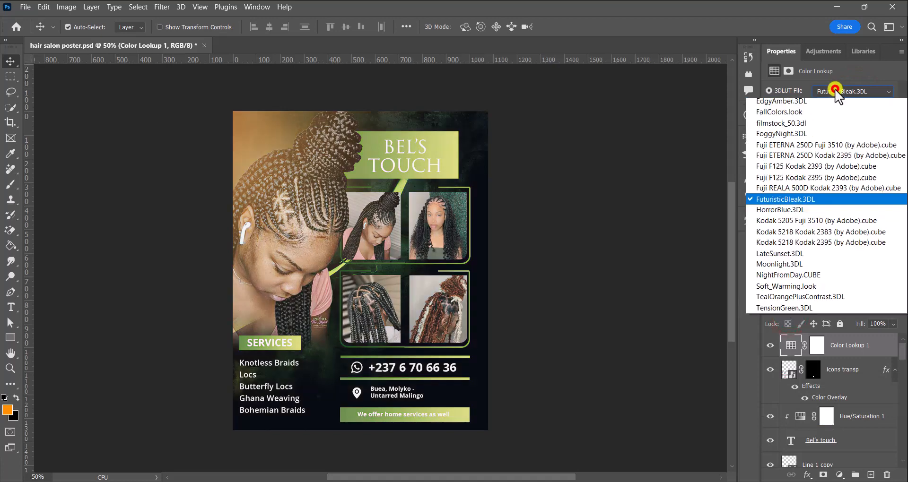
left_click(796, 136)
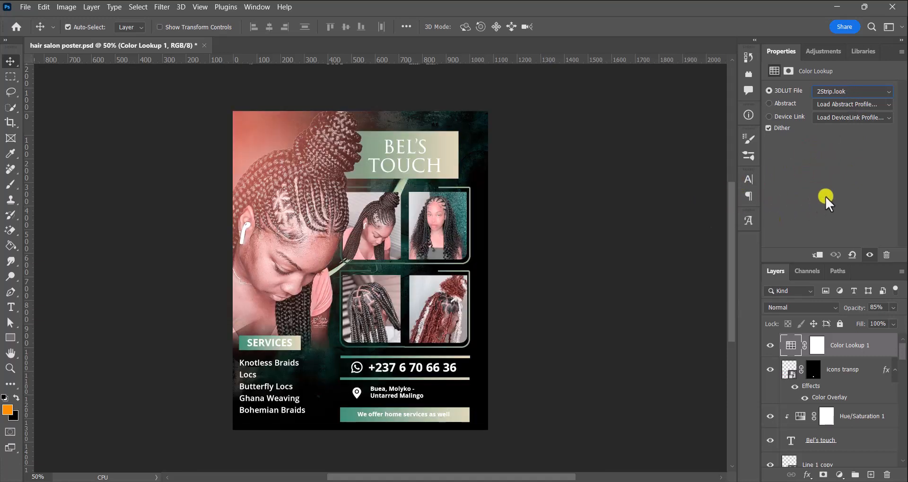
- Reduce the Color Lookup 1 layer's opacity to 53%
left_click(893, 307)
left_click_drag(894, 308, 869, 321)
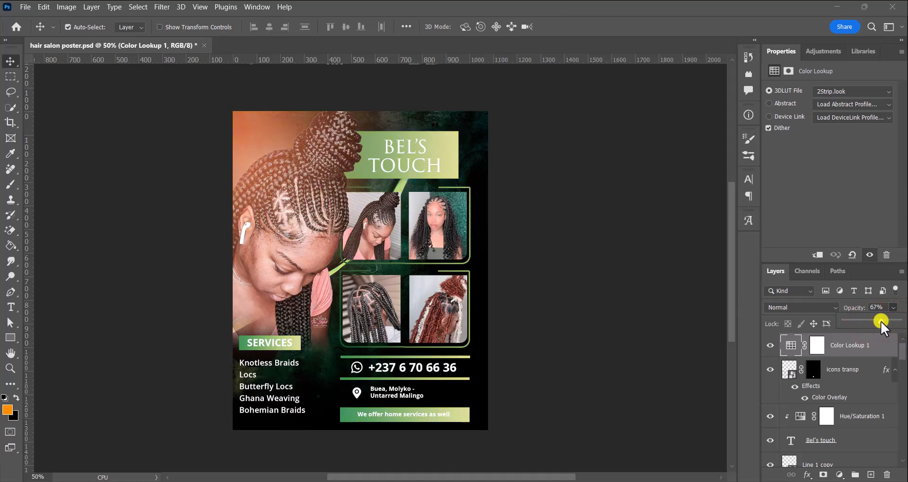
mouse_move(881, 322)
left_mouse_down()
mouse_move(902, 322)
mouse_move(874, 324)
left_mouse_up()
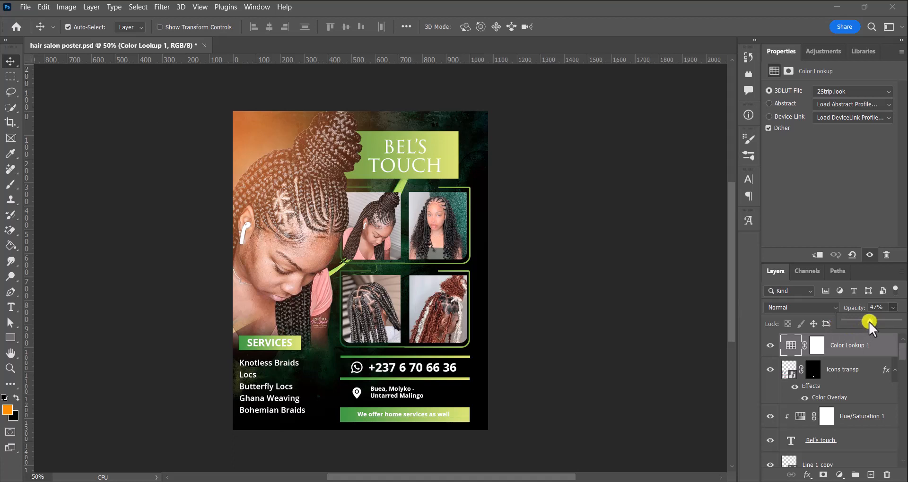
left_click_drag(869, 321, 872, 321)
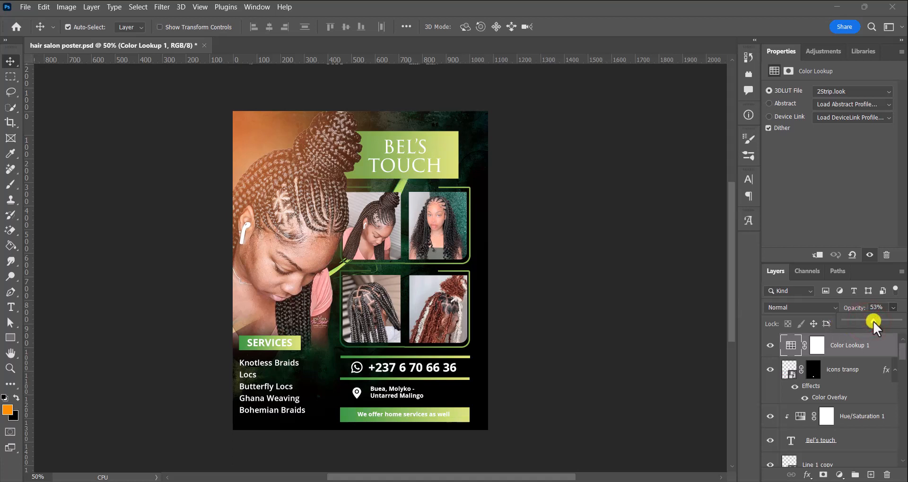